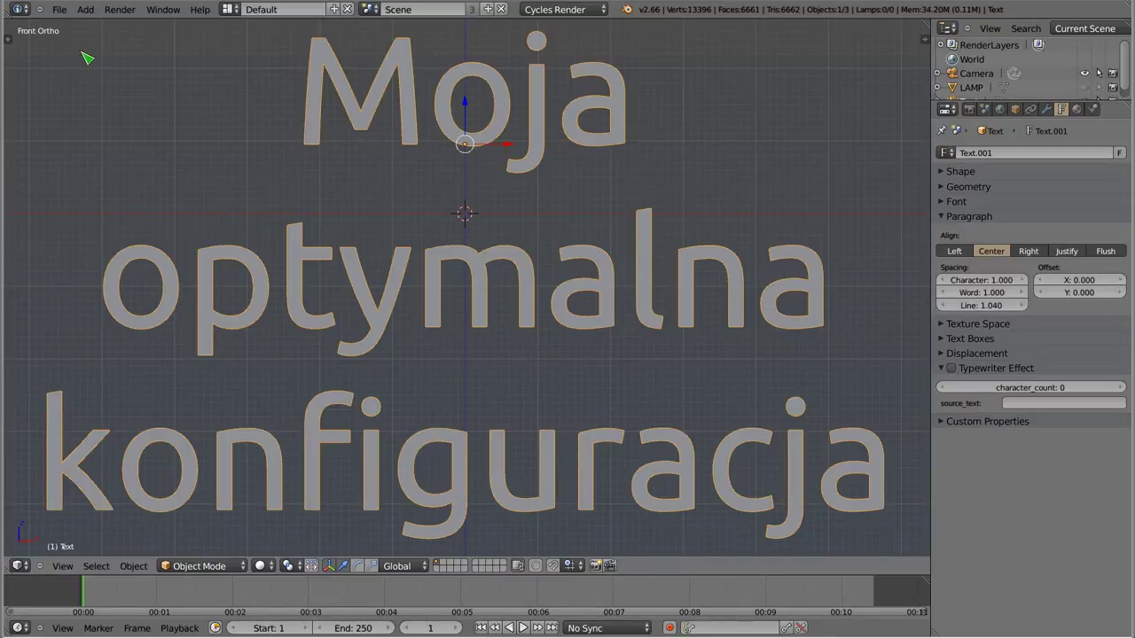
- Open the File menu in the top header to reach the factory reset
click(62, 9)
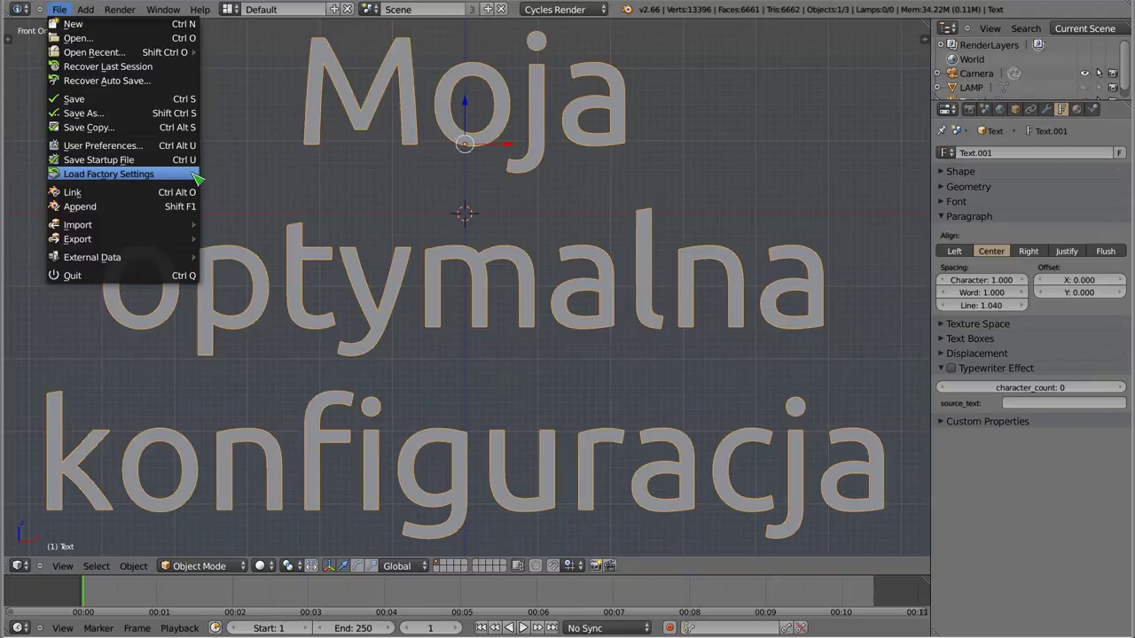
- Load Factory Settings to restore the default cube, camera and lamp scene
click(195, 177)
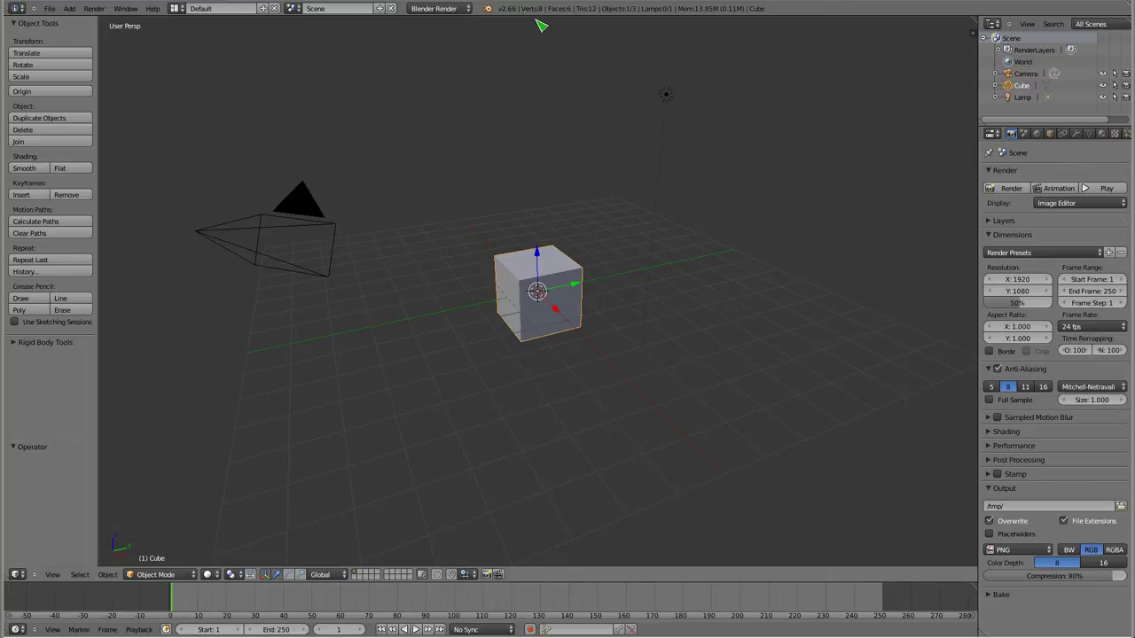
drag(534, 19, 536, 34)
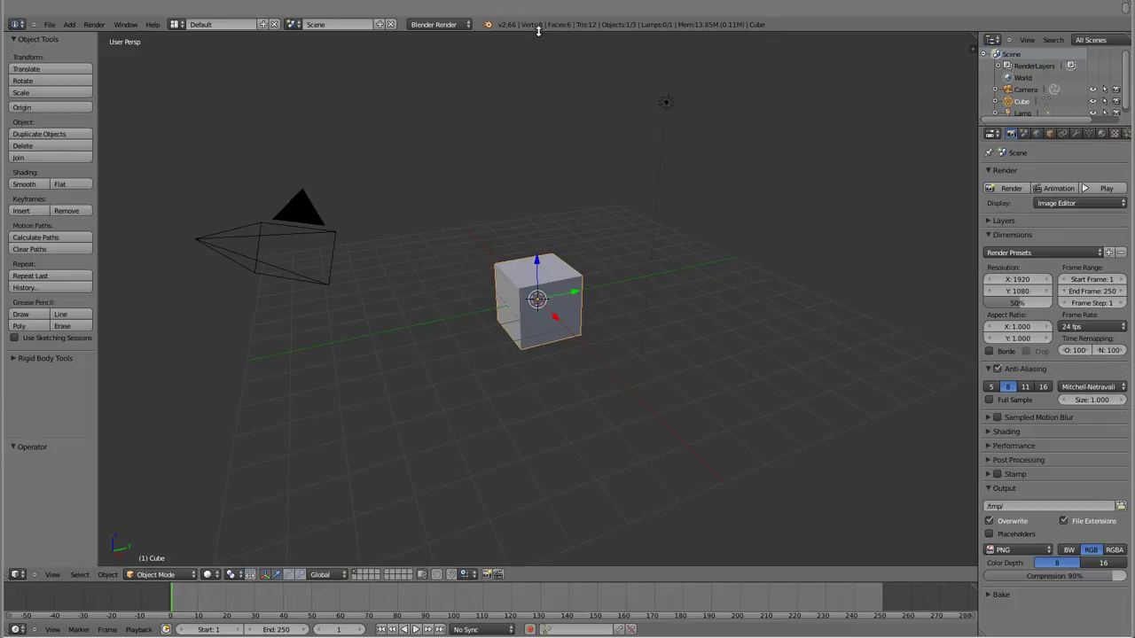
drag(534, 32, 535, 11)
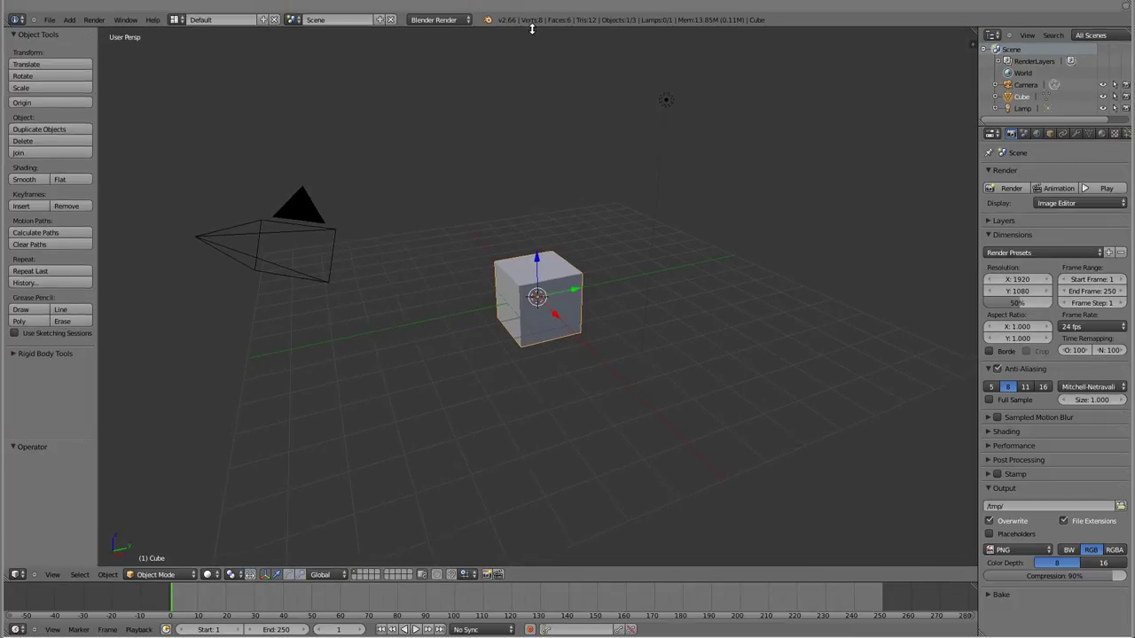
drag(533, 18, 533, 34)
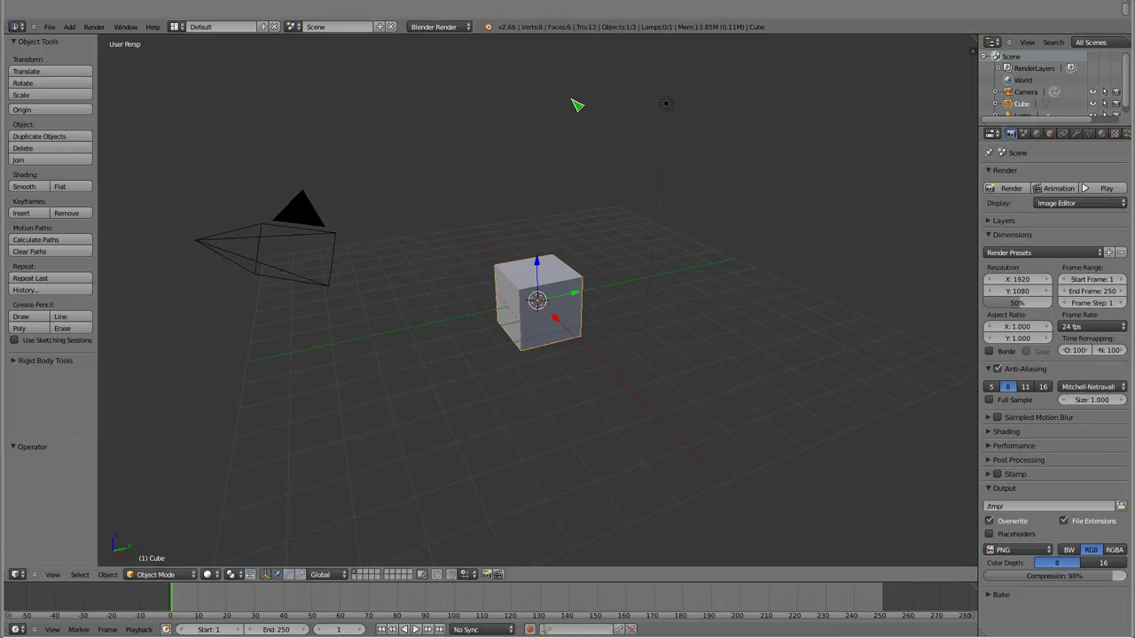
drag(559, 19, 559, 6)
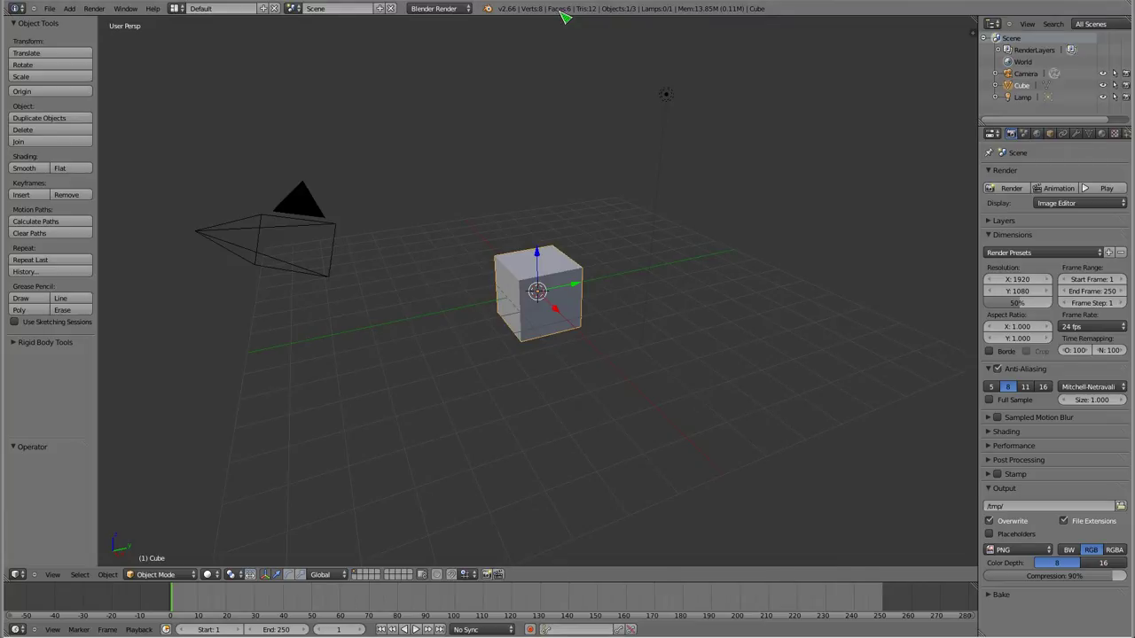
- Open User Preferences at the System tab in a centred, enlarged window
click(51, 10)
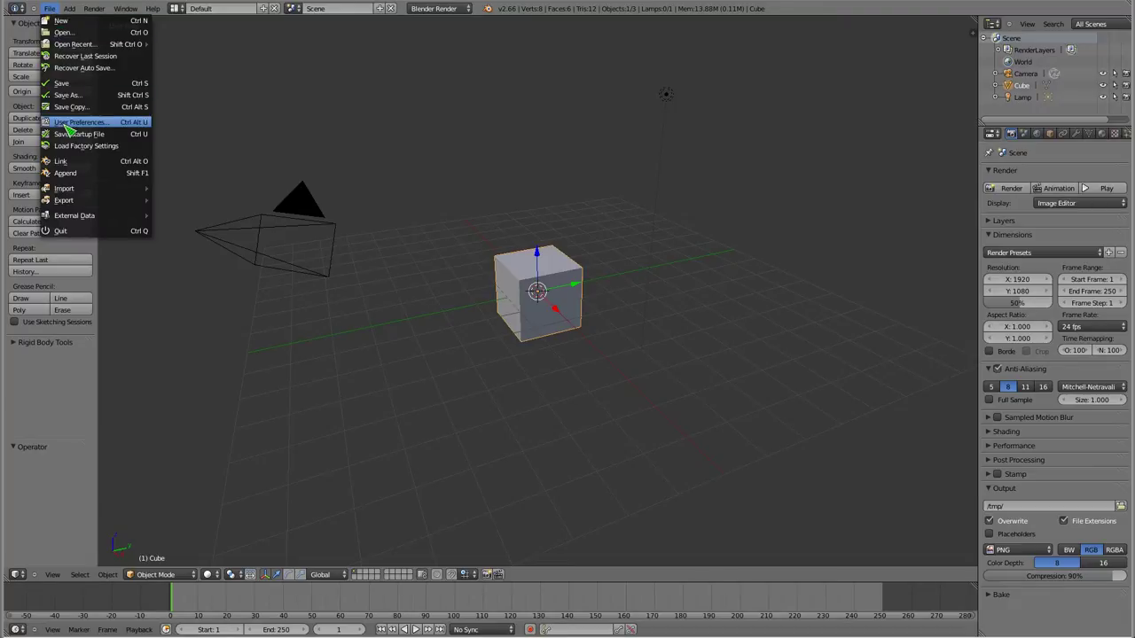
click(120, 130)
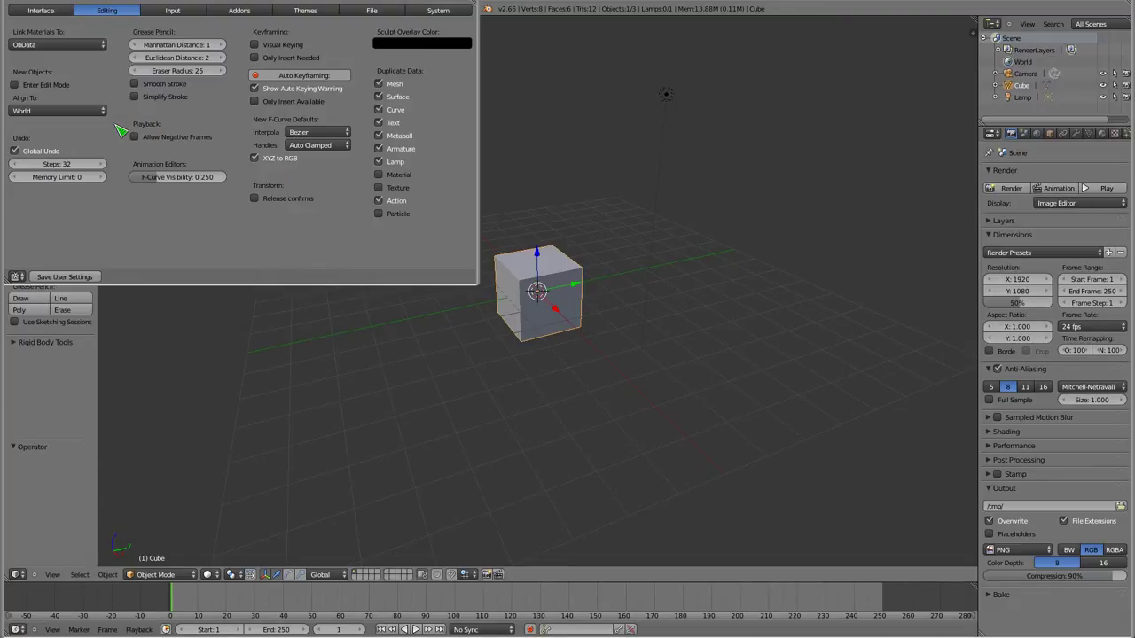
mouse_move(228, 4)
mouse_down()
mouse_move(426, 70)
mouse_move(450, 60)
mouse_up()
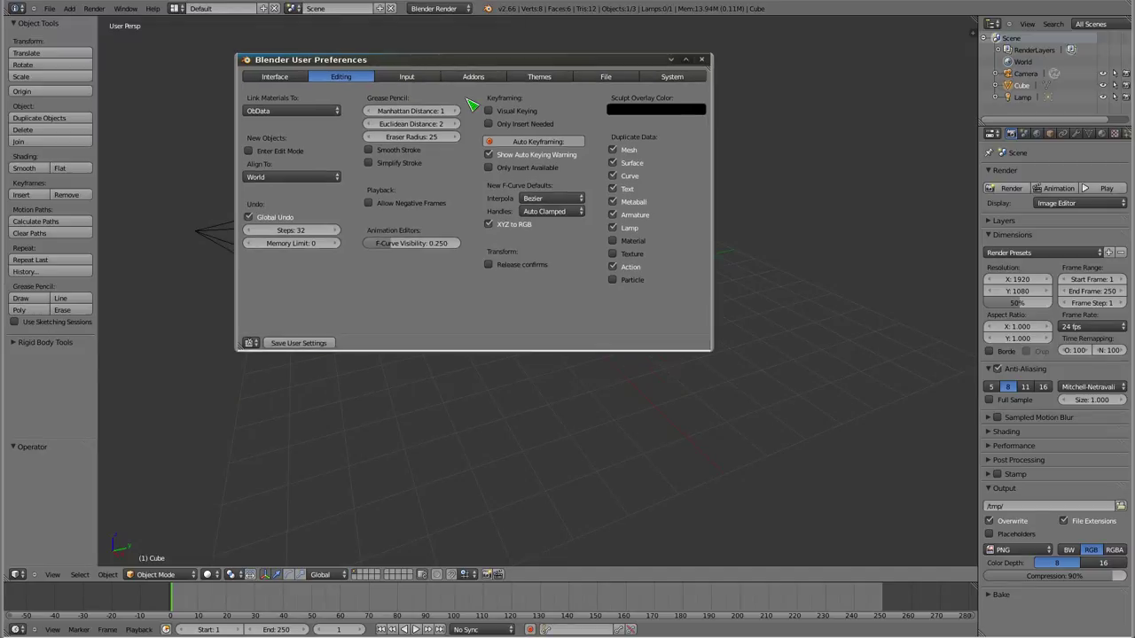
click(678, 77)
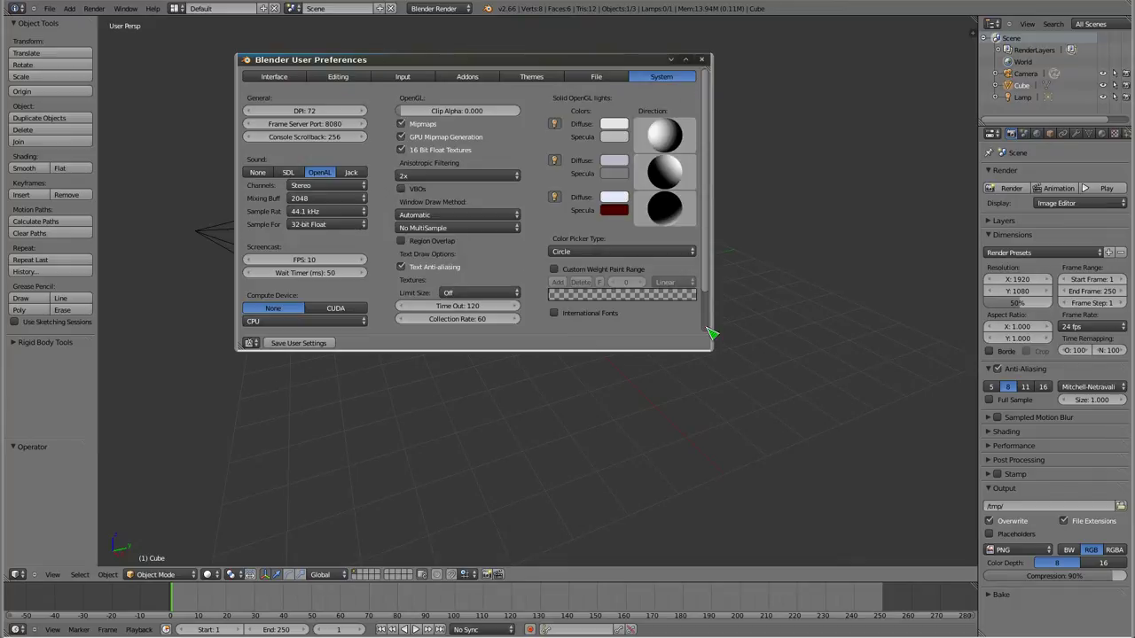
drag(712, 351, 755, 452)
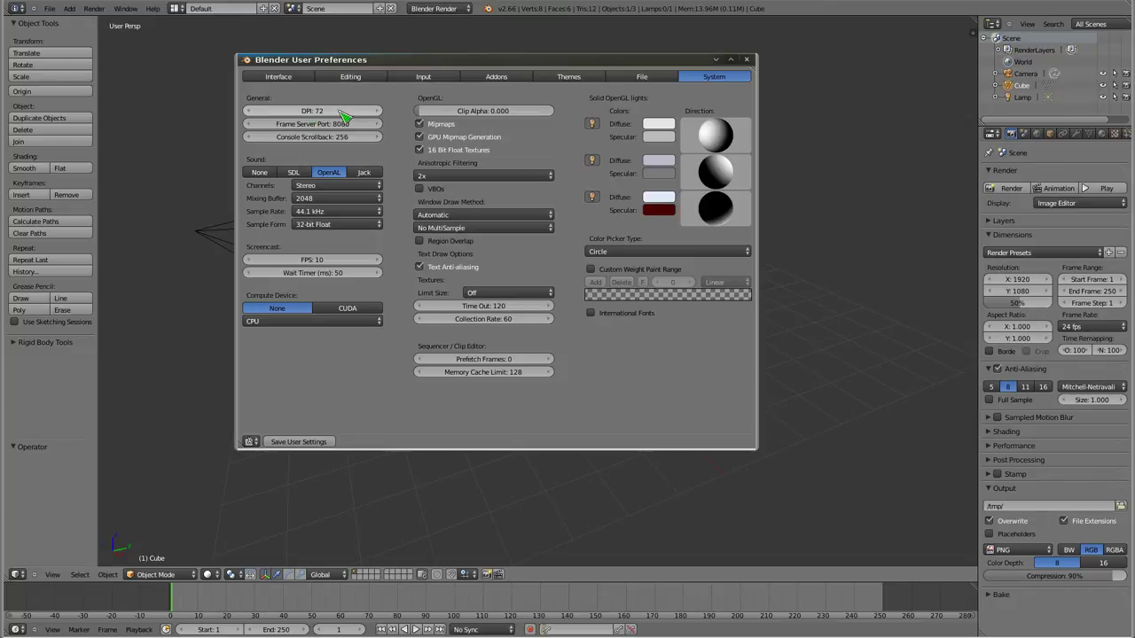
mouse_move(312, 111)
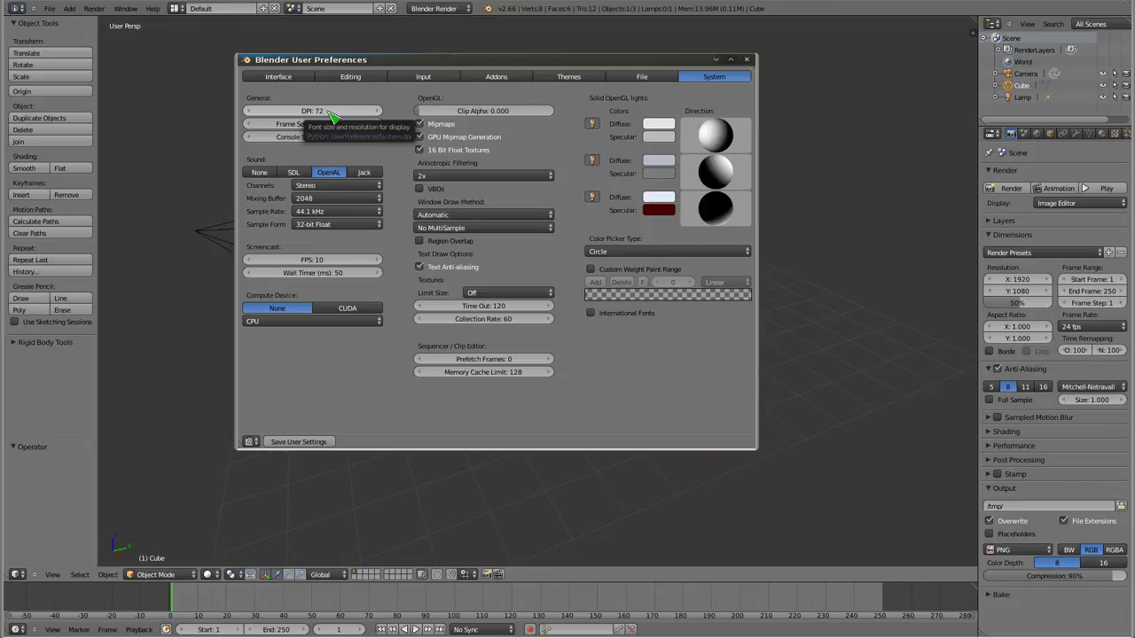
- Set the interface DPI to 88 and enlarge the Preferences window to fit
click(325, 110)
text(88)
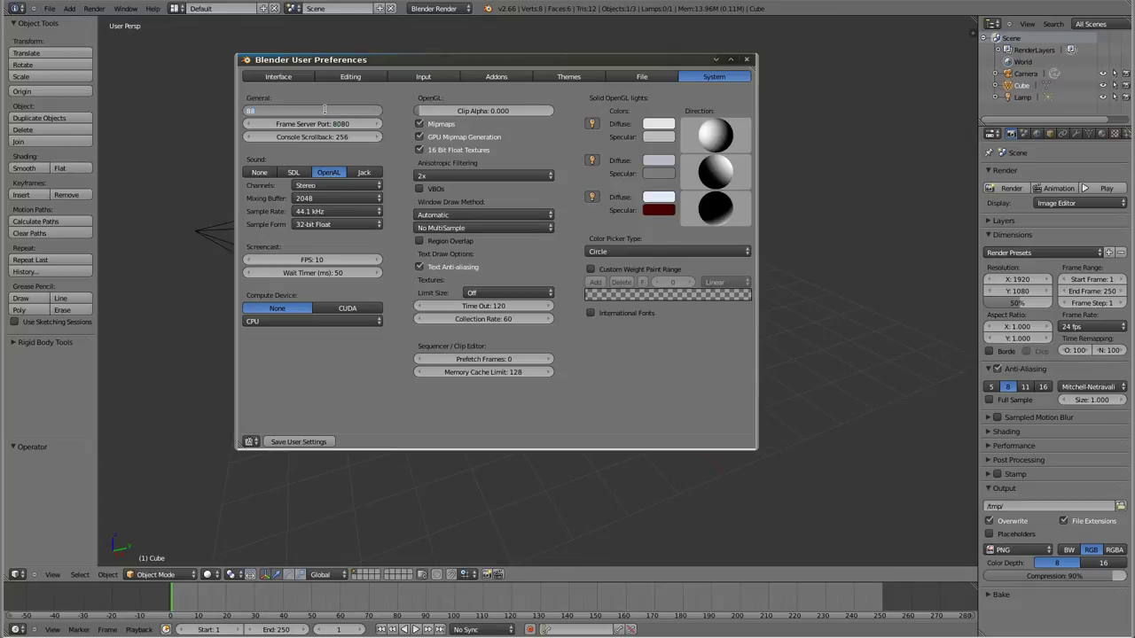
key(Return)
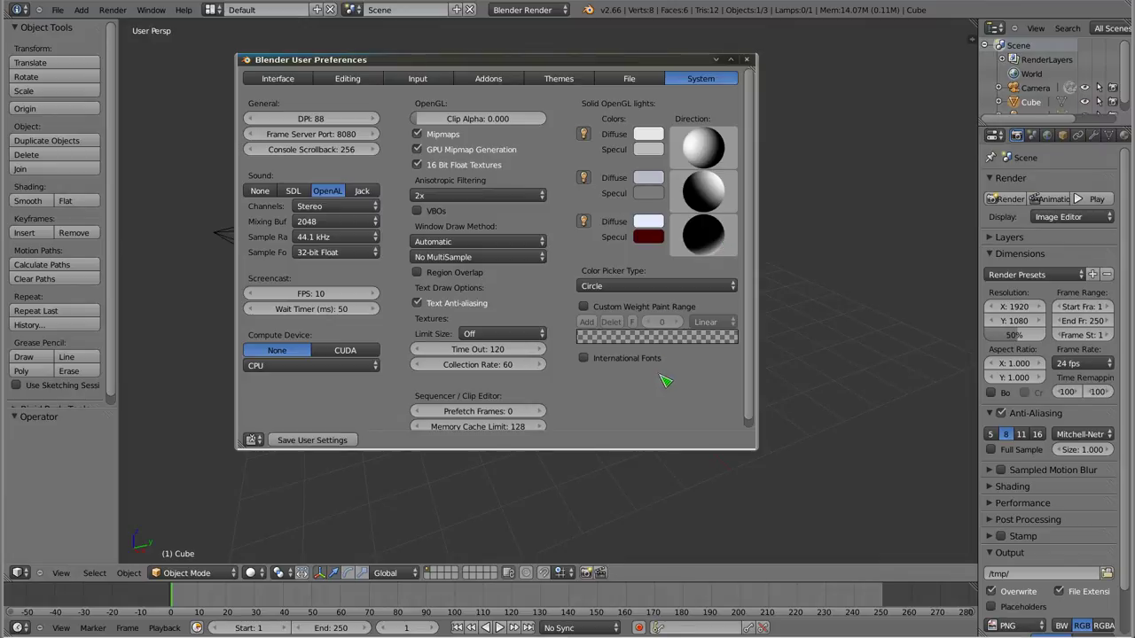
alt+right_drag(701, 417, 793, 458)
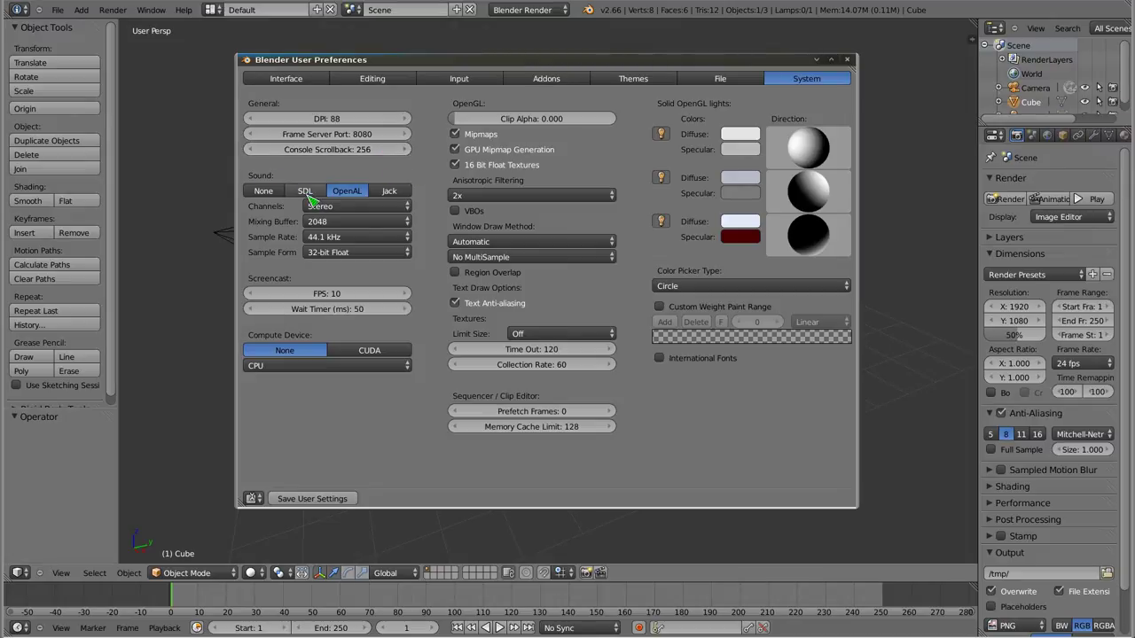
- Choose SDL as the sound system and raise Screencast FPS from 10 to 15
click(305, 190)
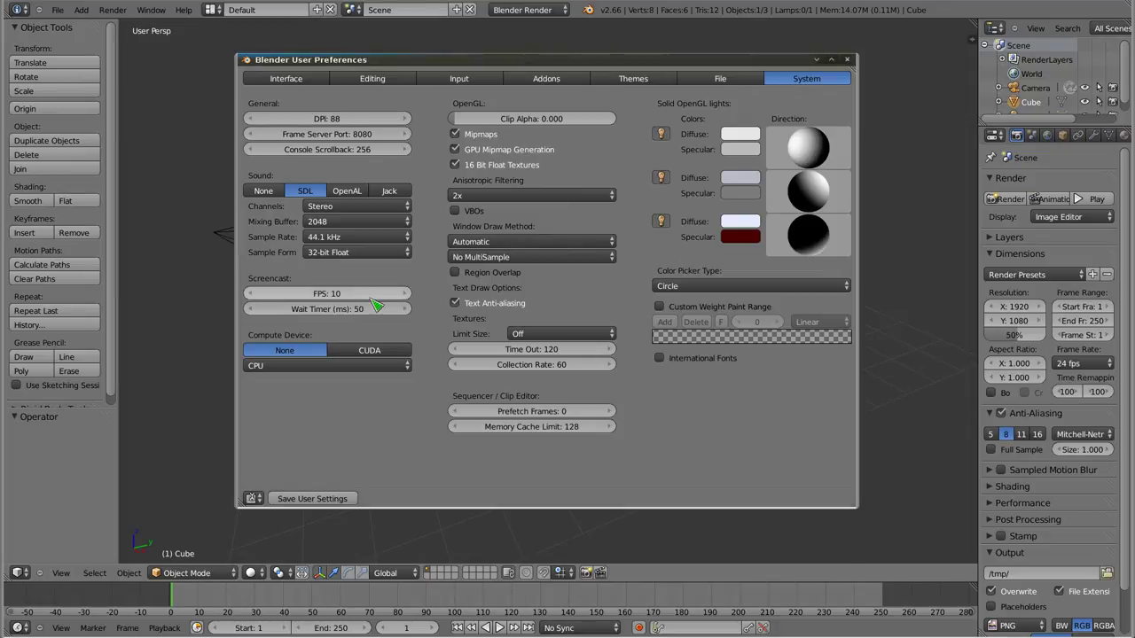
drag(326, 296, 399, 300)
click(407, 294)
click(407, 294)
click(407, 294)
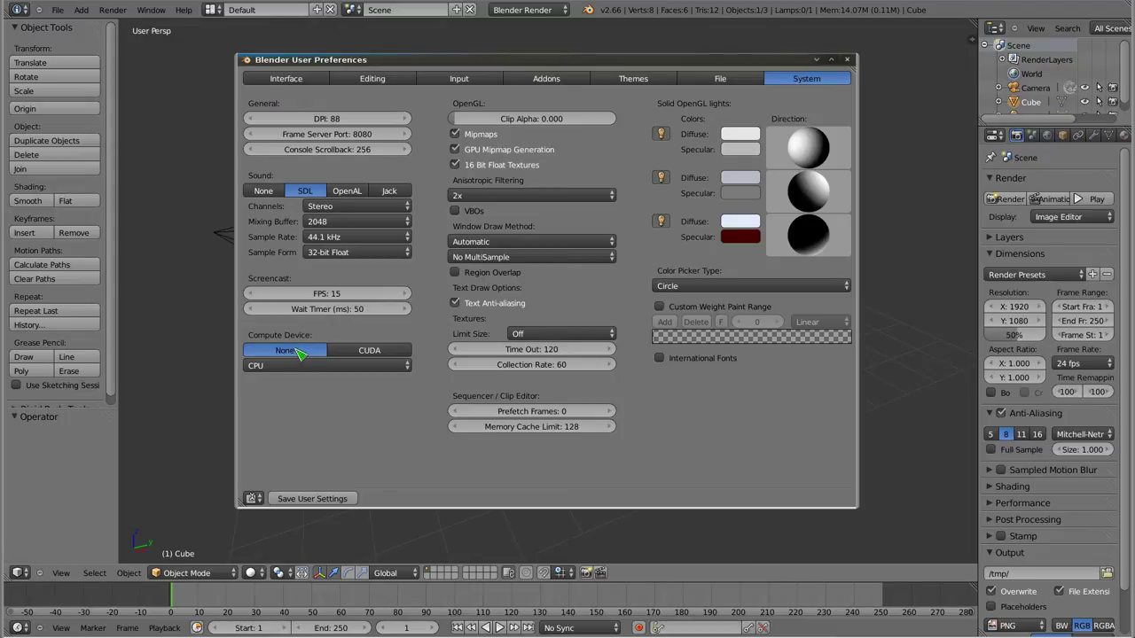
- Set the compute device to CUDA using the single GeForce GTX 590 card
click(299, 366)
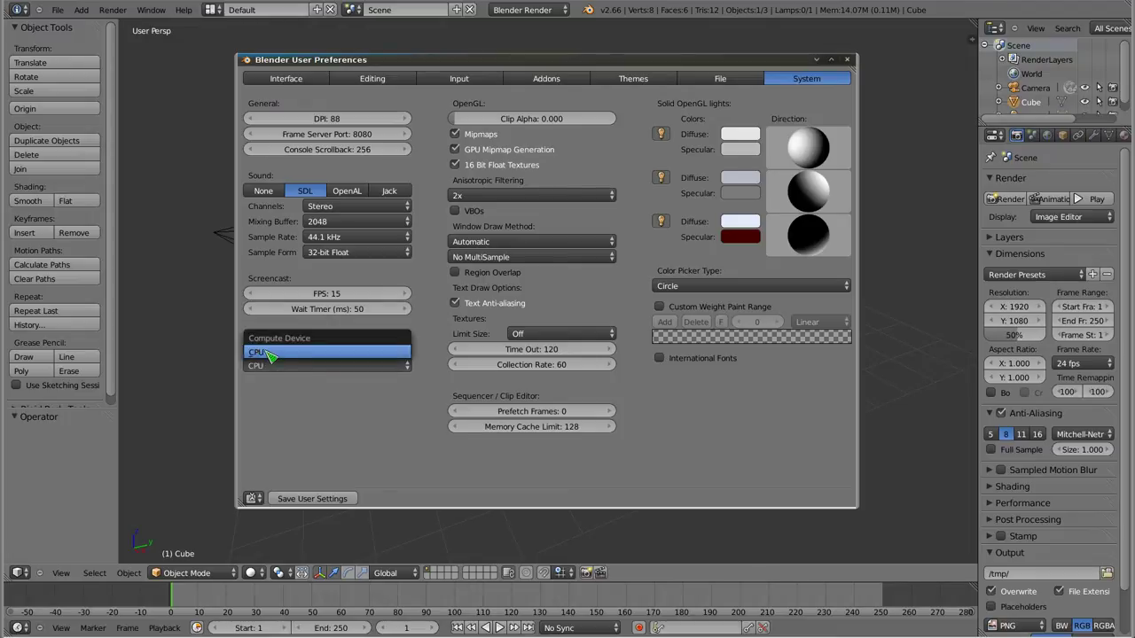
click(275, 355)
click(372, 351)
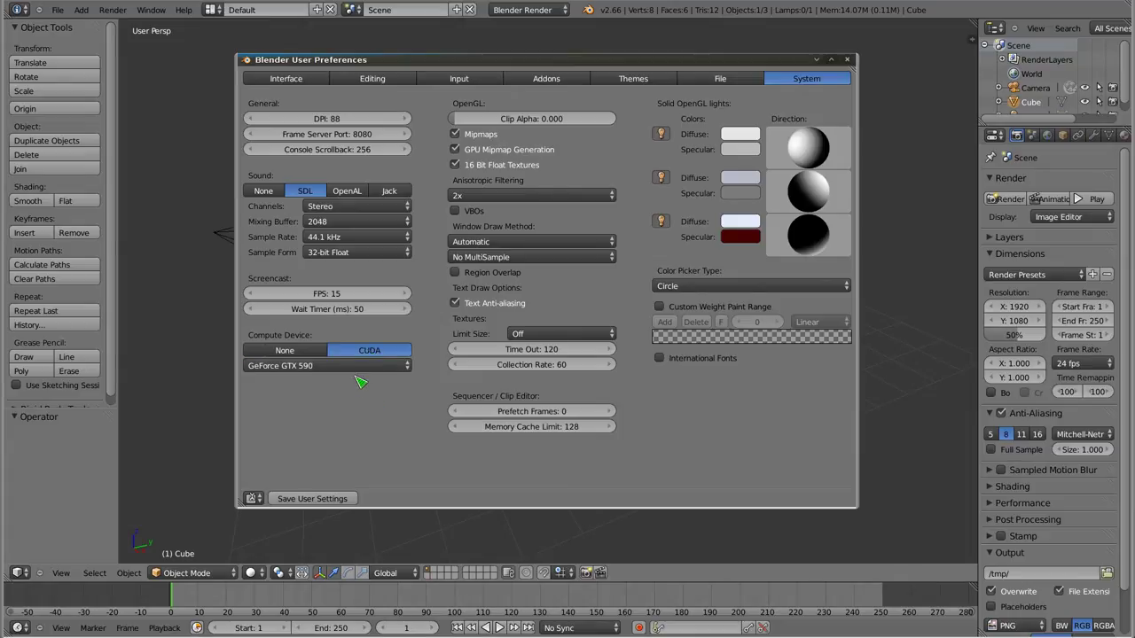
click(354, 366)
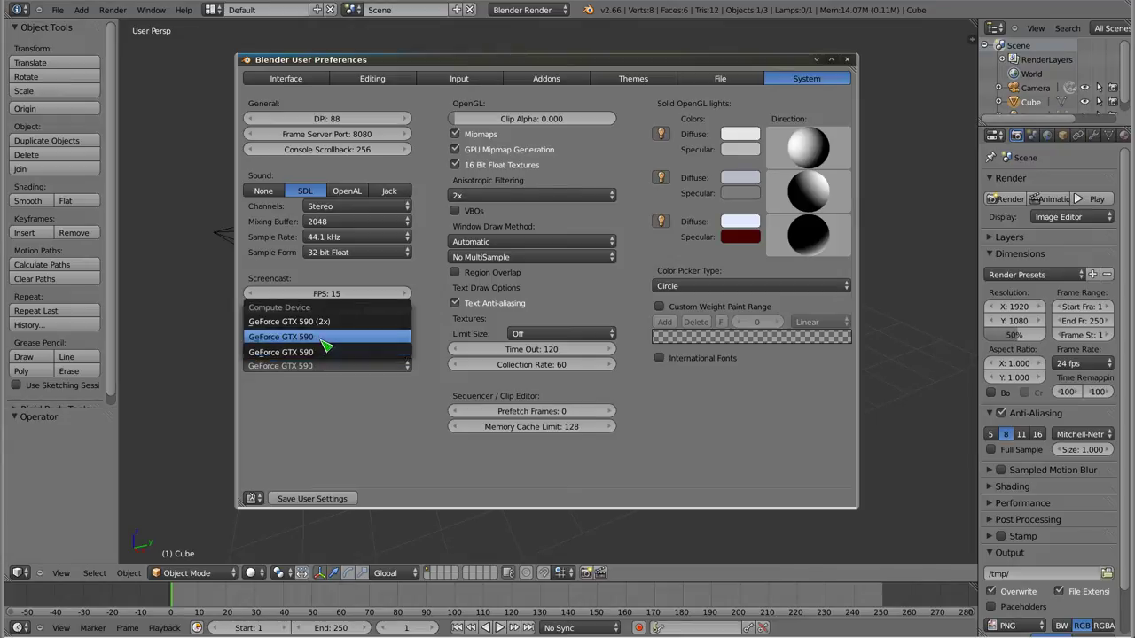
click(323, 352)
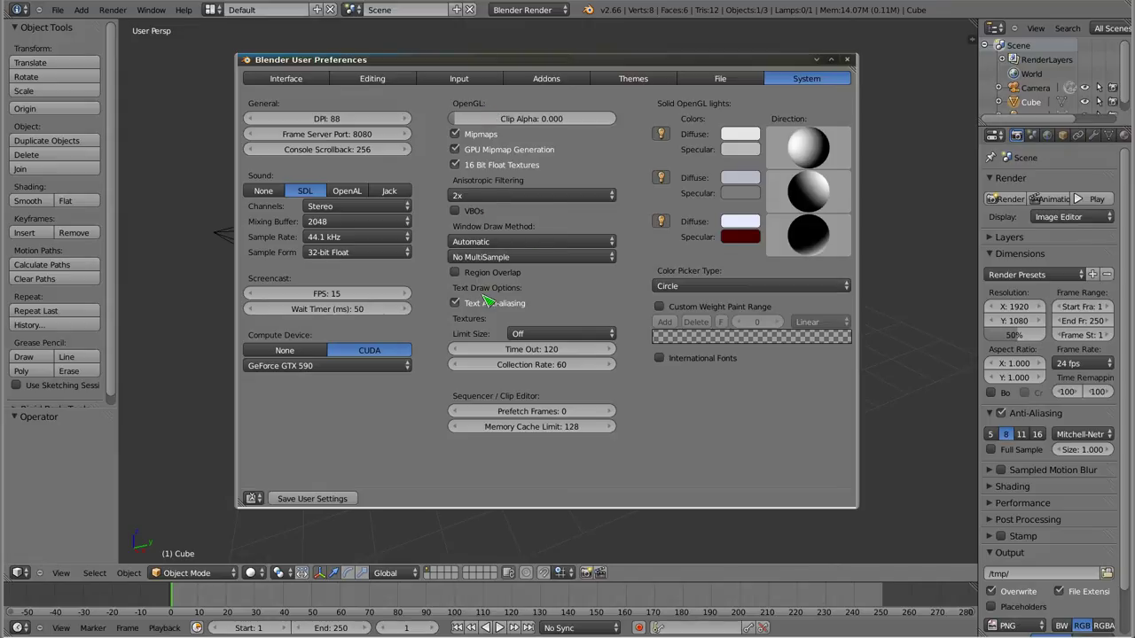
click(456, 151)
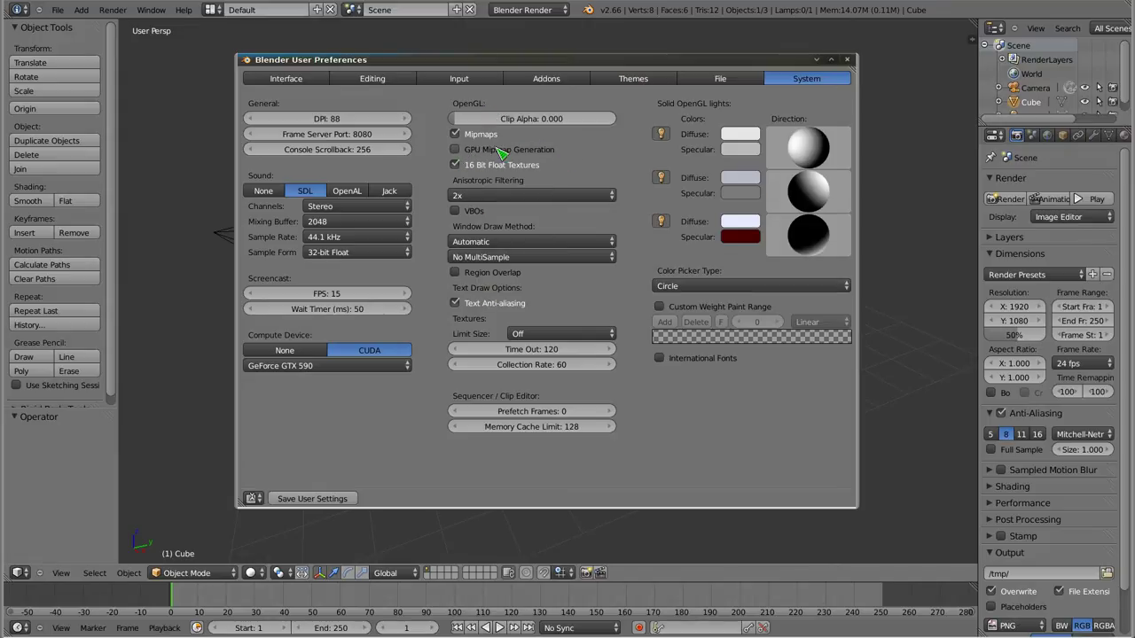
click(456, 151)
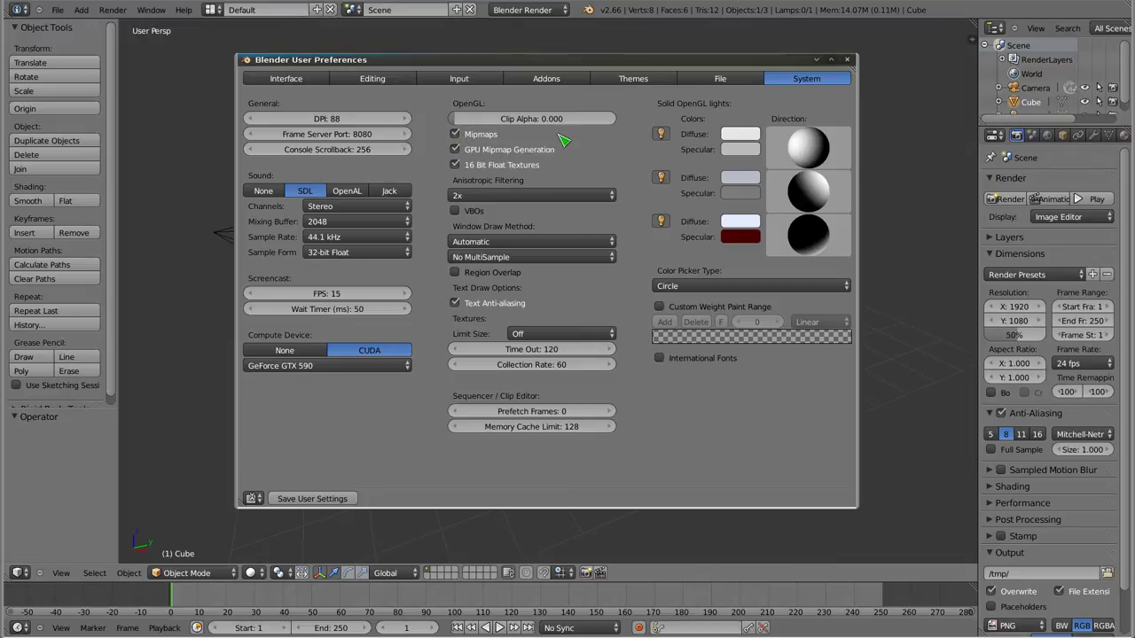
click(483, 196)
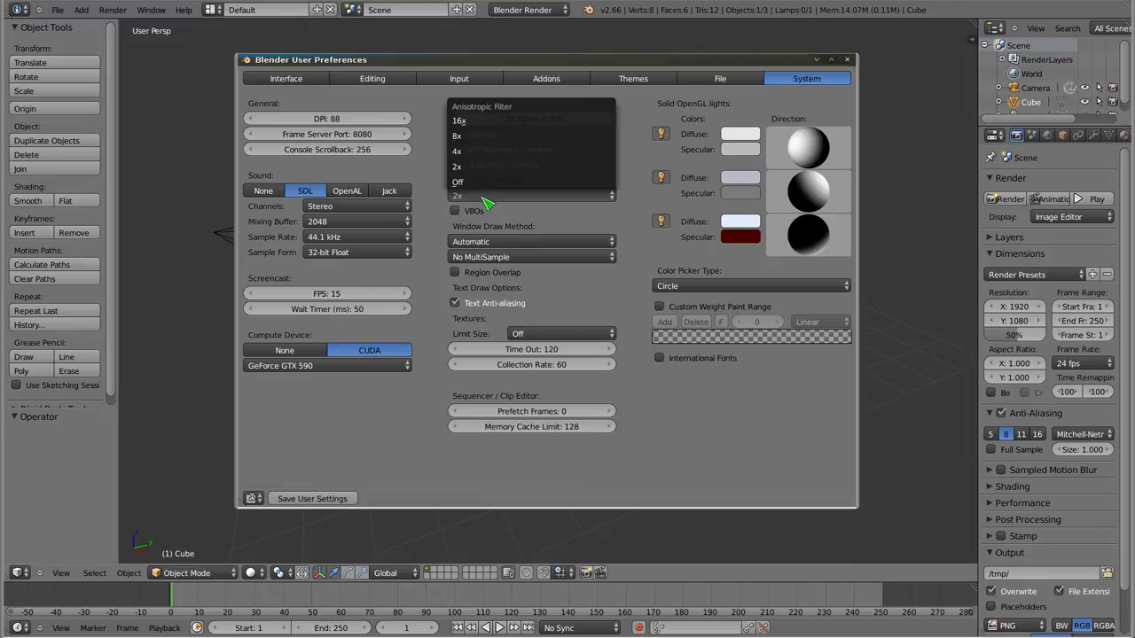
click(479, 120)
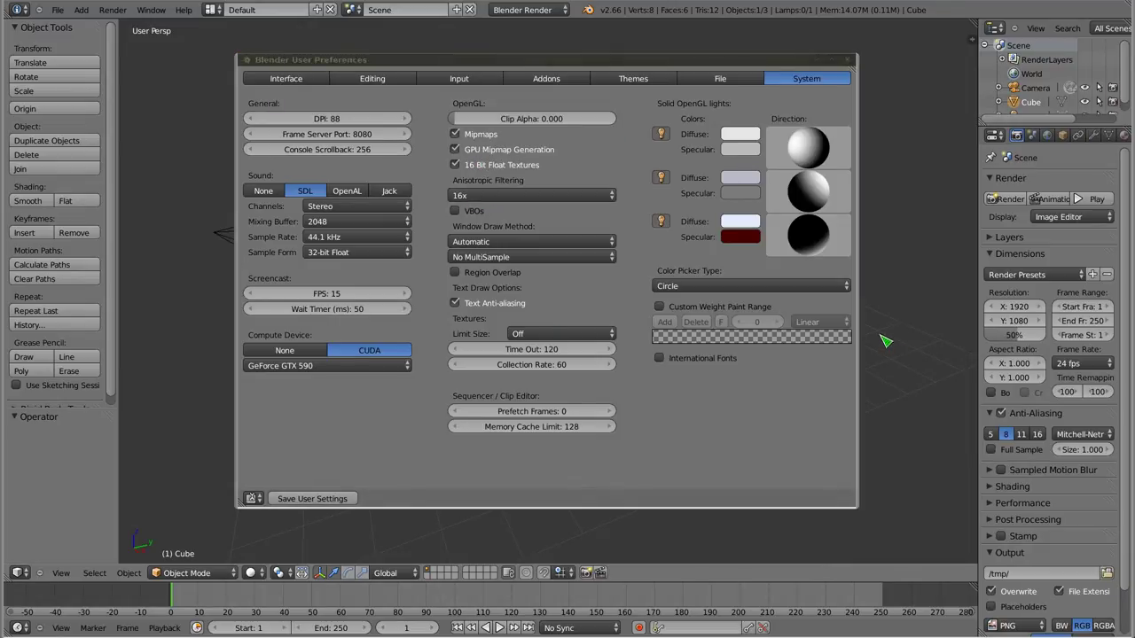
click(489, 196)
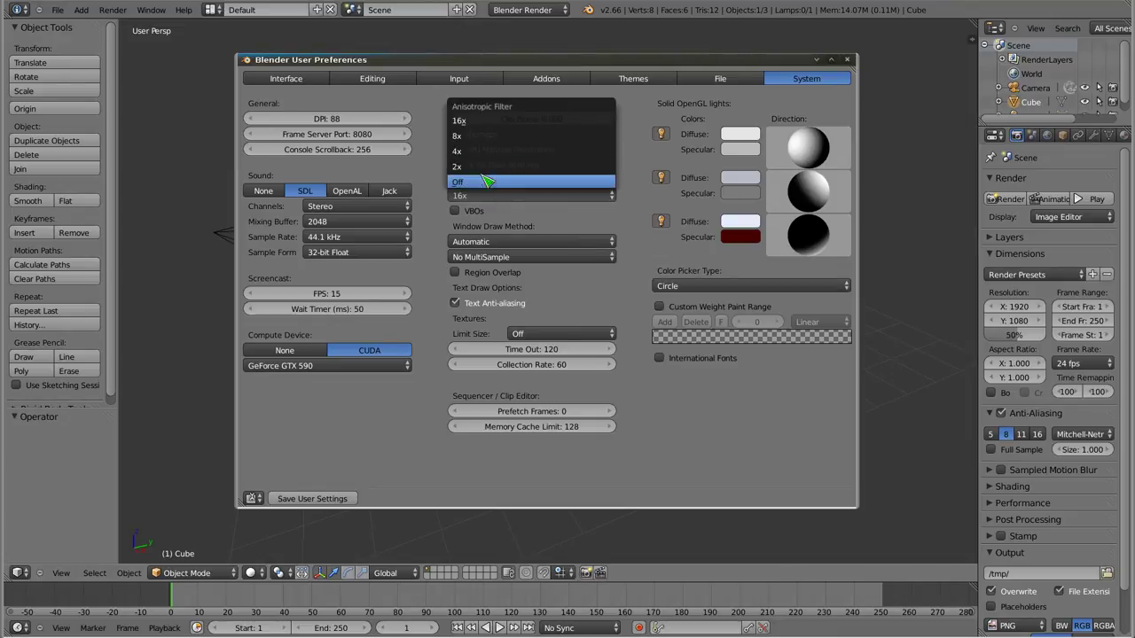
click(487, 170)
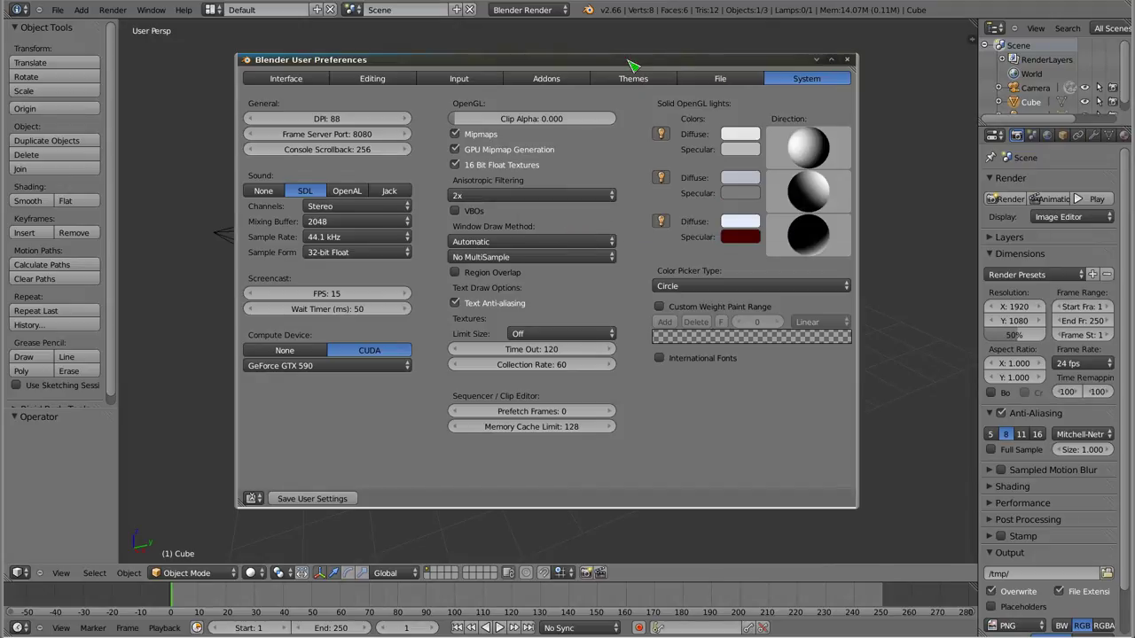
drag(647, 59, 660, 50)
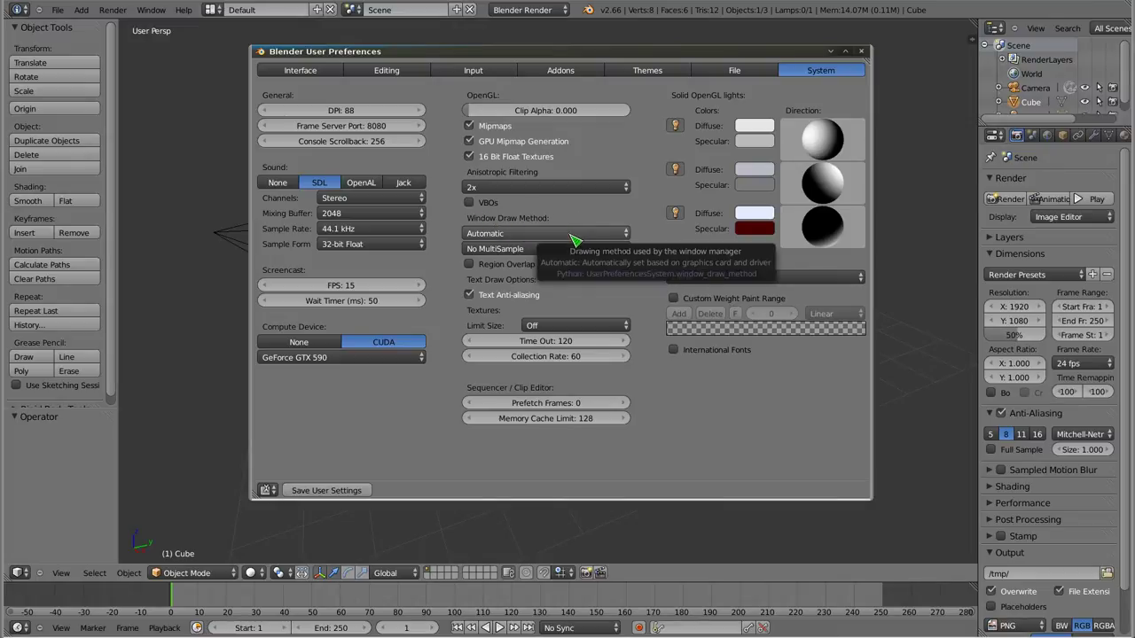
- Enable Text Anti-aliasing under Text Draw Options in the System preferences
mouse_move(503, 233)
click(520, 237)
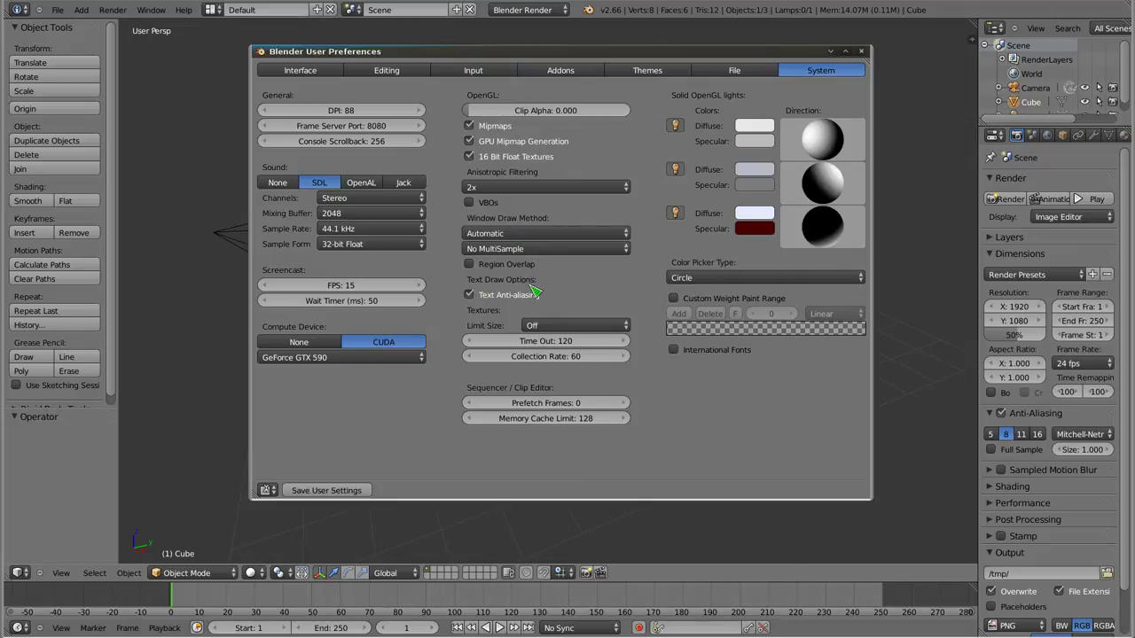
click(471, 300)
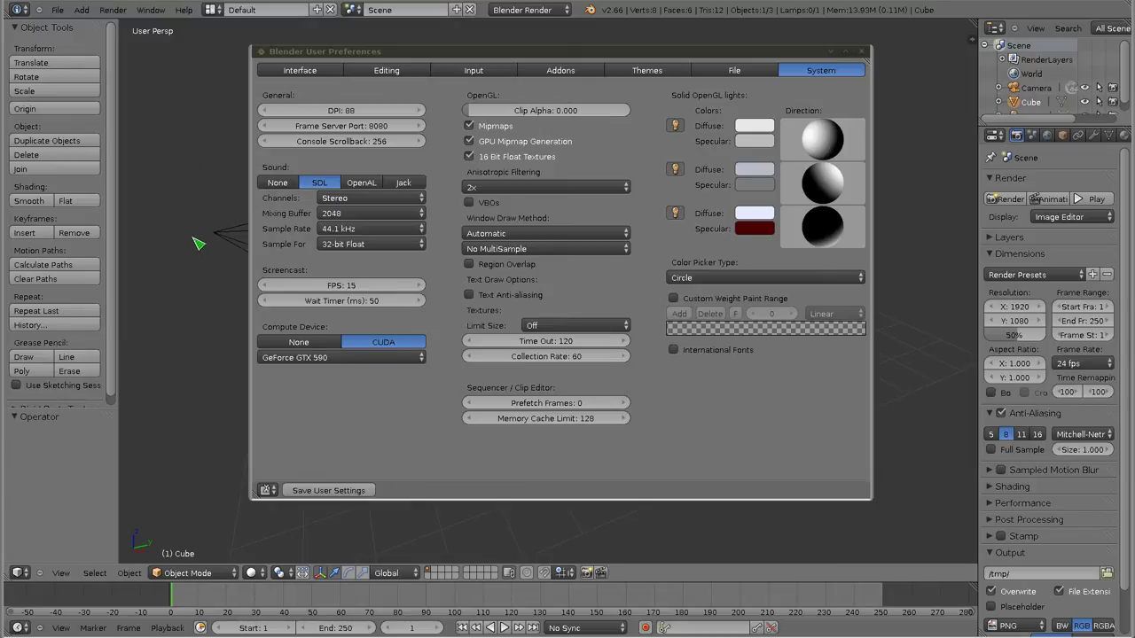
click(469, 295)
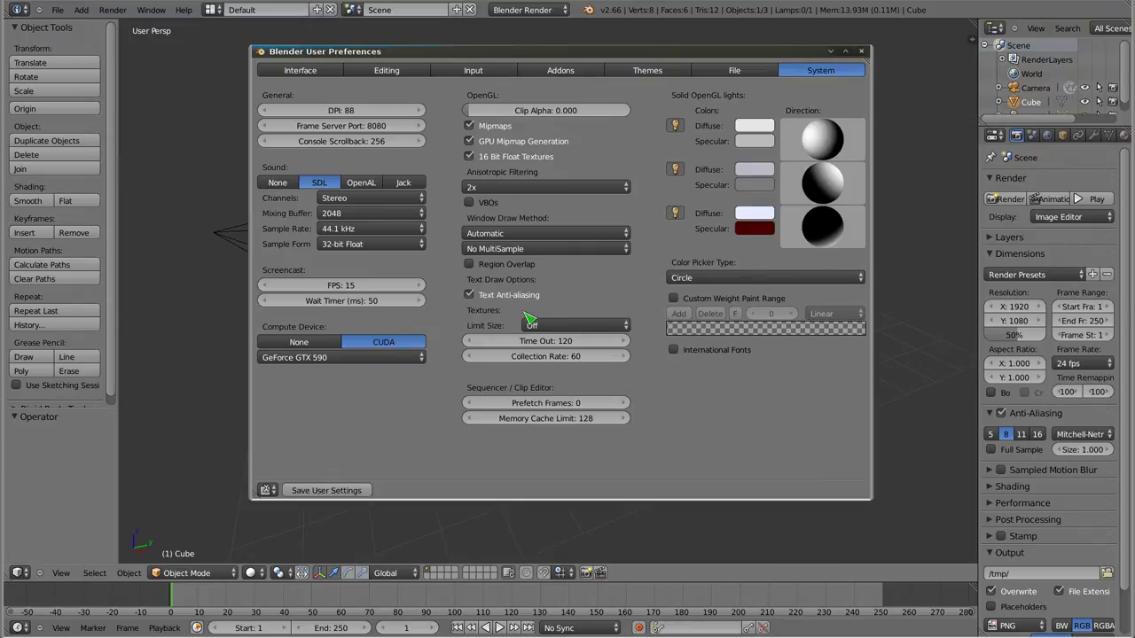
- Keep texture Limit Size Off, set Prefetch Frames to 50 and Memory Cache Limit to 16346
click(577, 333)
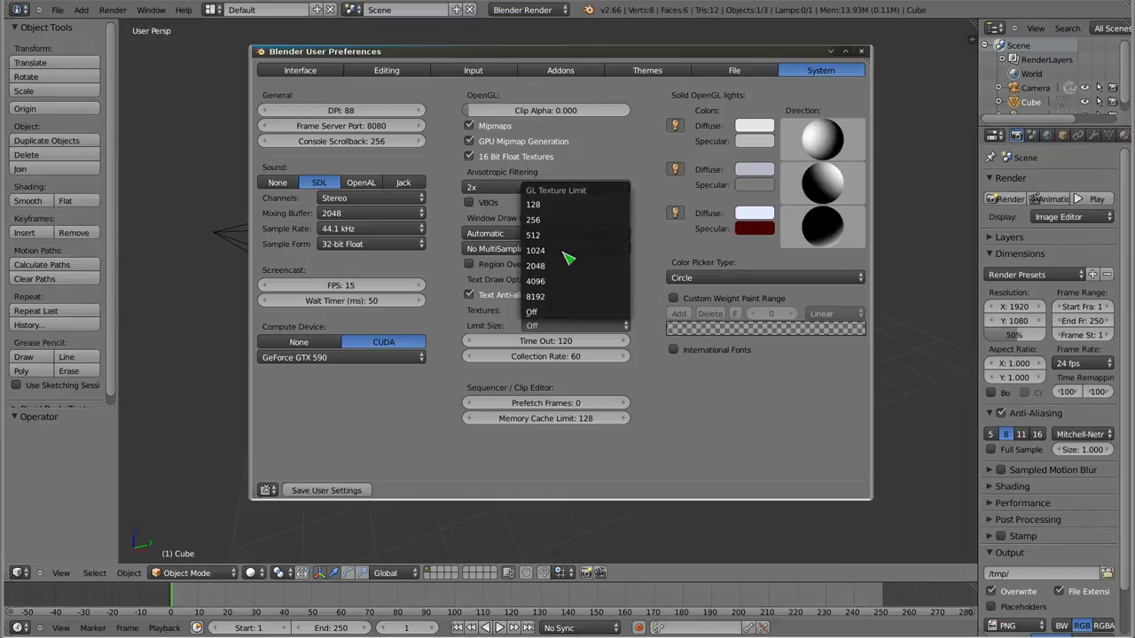
click(548, 314)
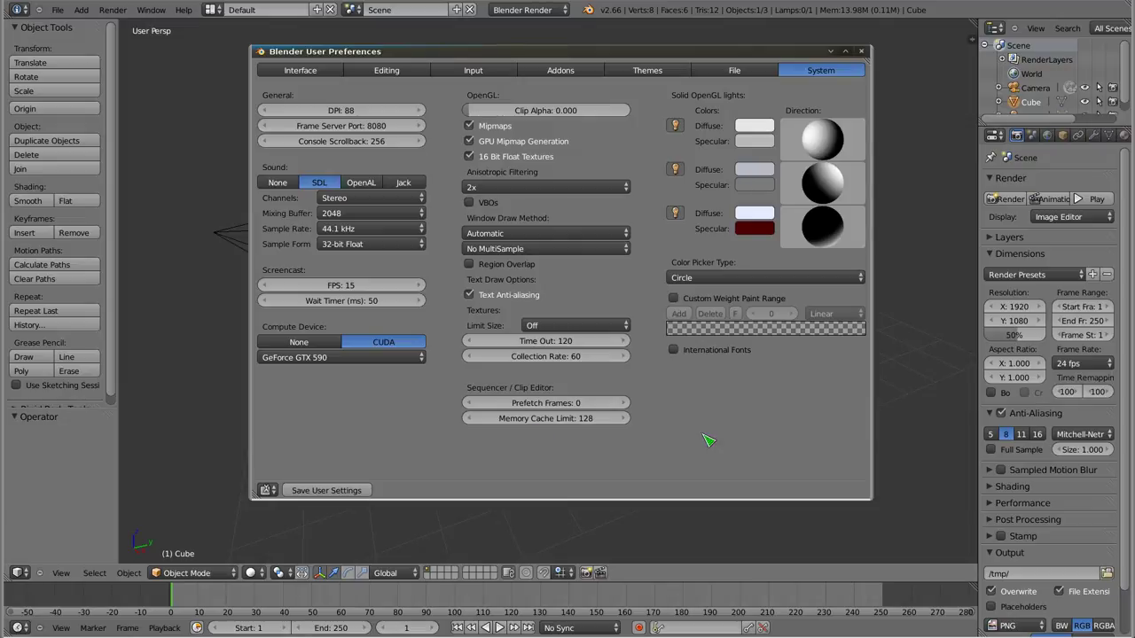
drag(594, 410, 661, 413)
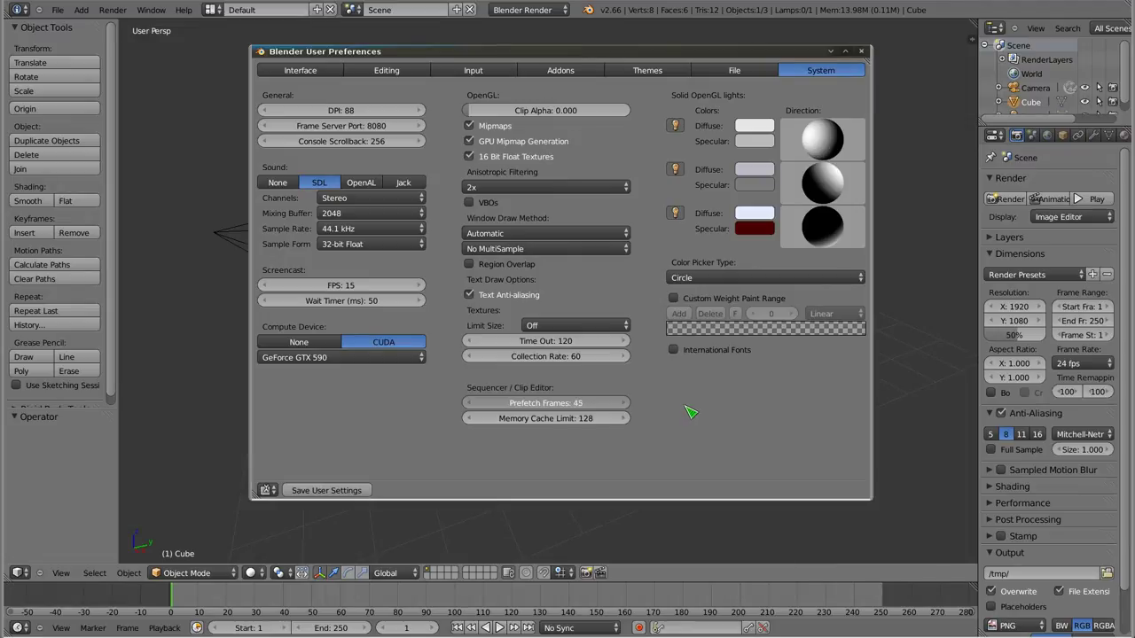
drag(695, 411, 696, 413)
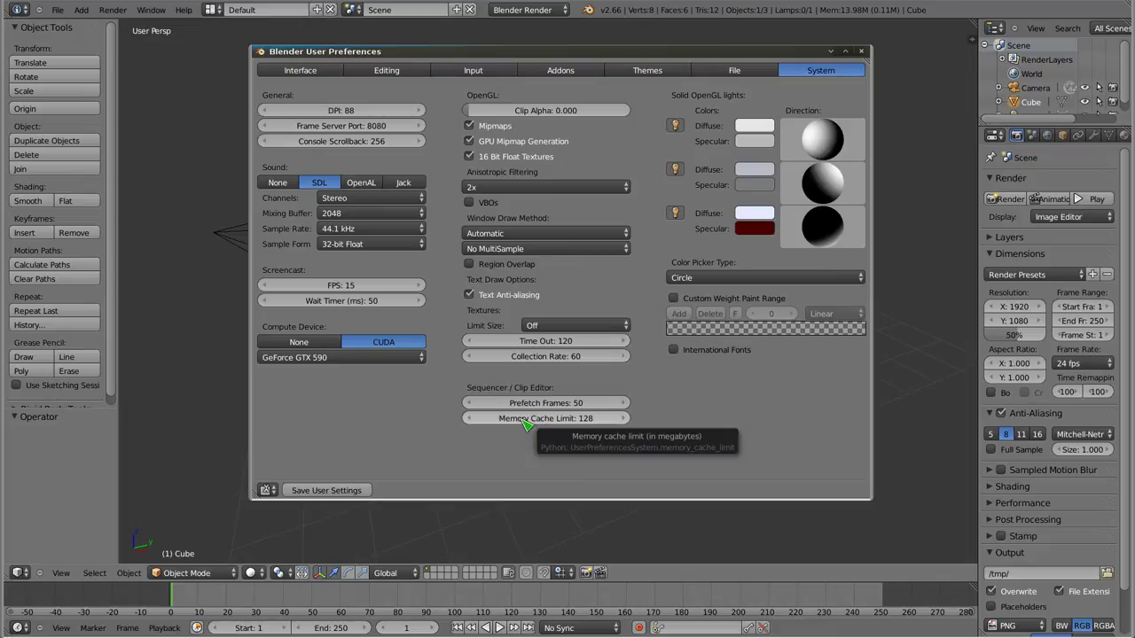
ctrl+scroll(535, 425, up, 1)
drag(620, 429, 980, 433)
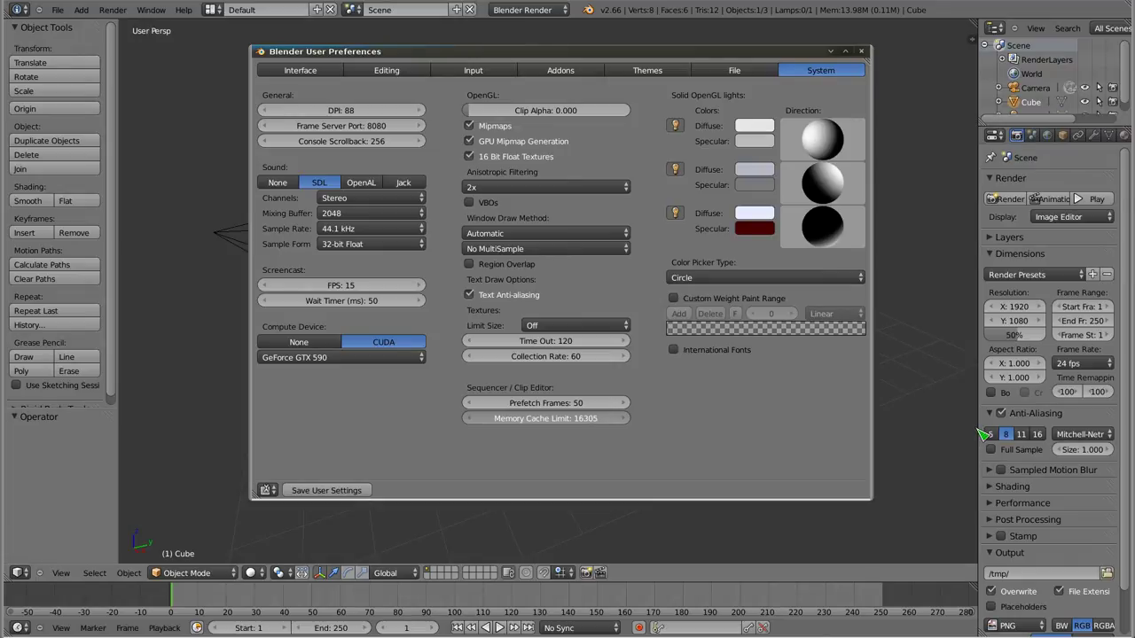
drag(984, 435, 984, 435)
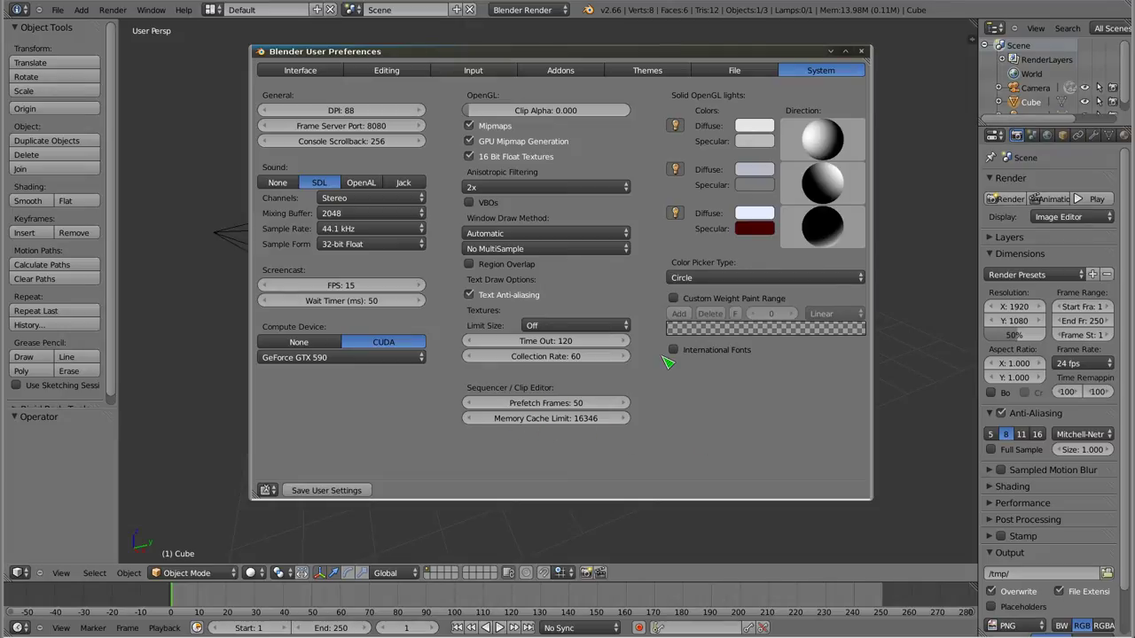
- Test the three Solid OpenGL lights and re-aim the first light's direction to brighten the cube
drag(743, 52, 645, 52)
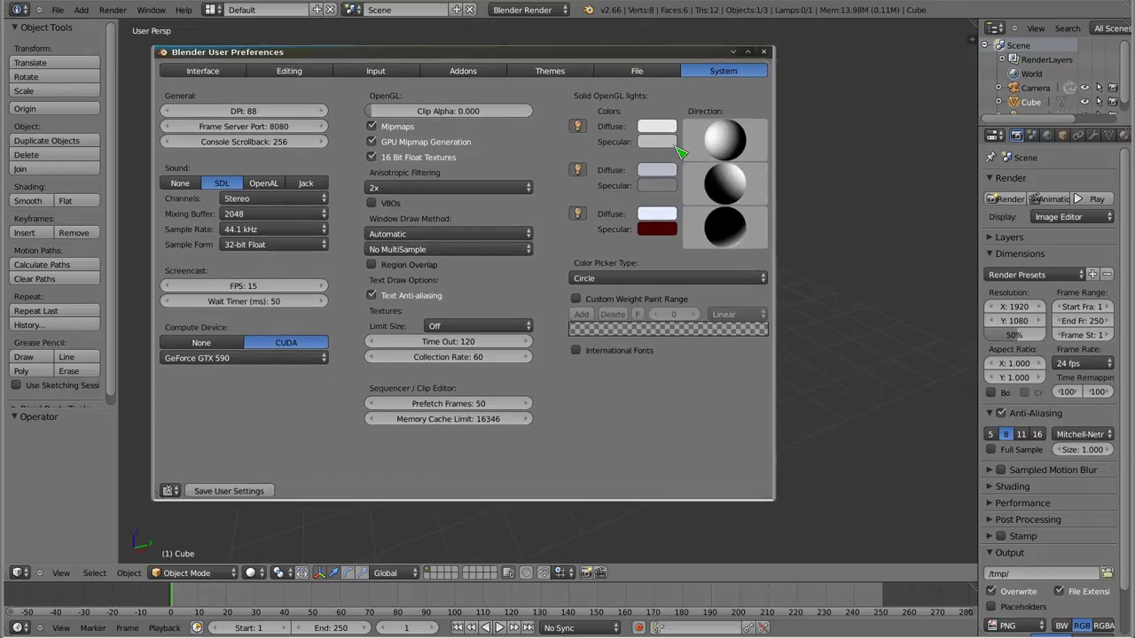
drag(697, 52, 395, 60)
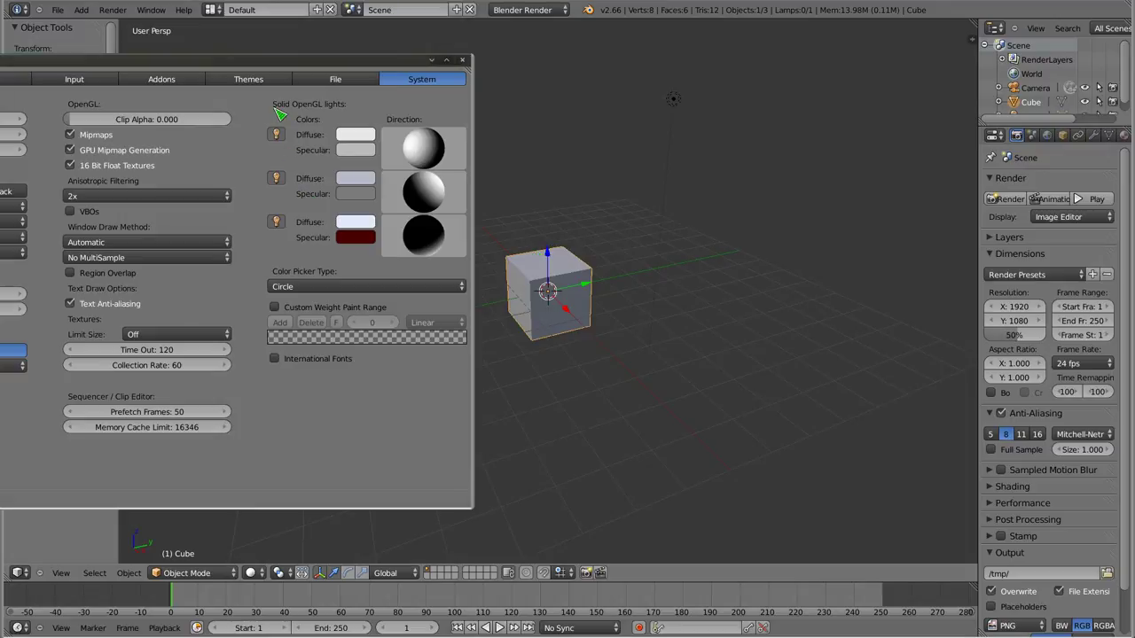
click(277, 135)
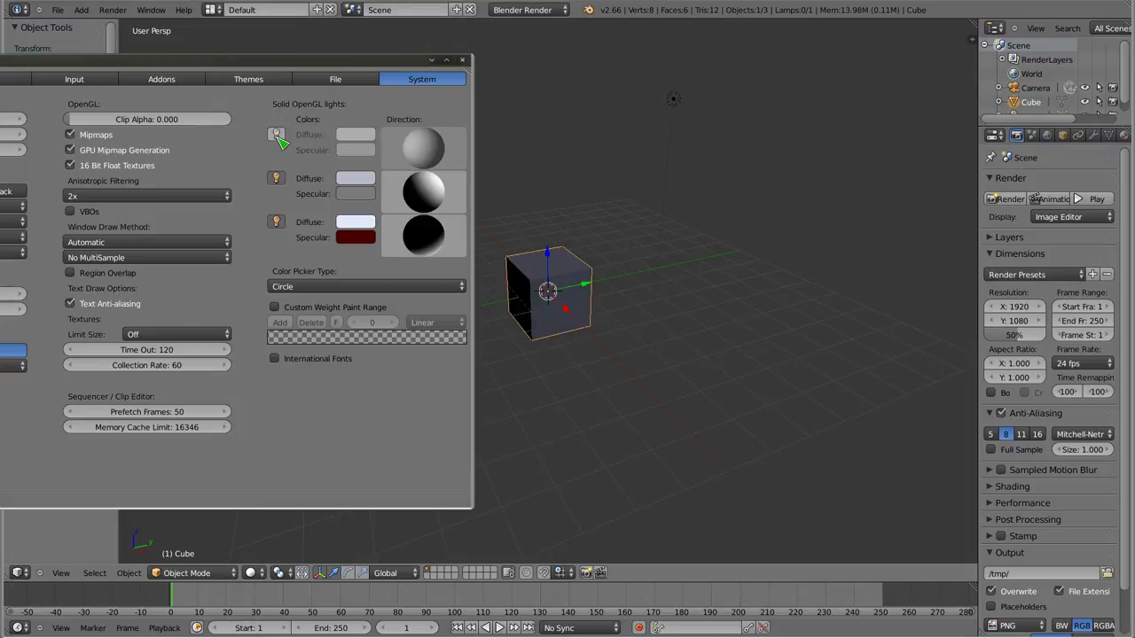
click(277, 135)
click(277, 180)
click(277, 180)
click(277, 222)
click(277, 223)
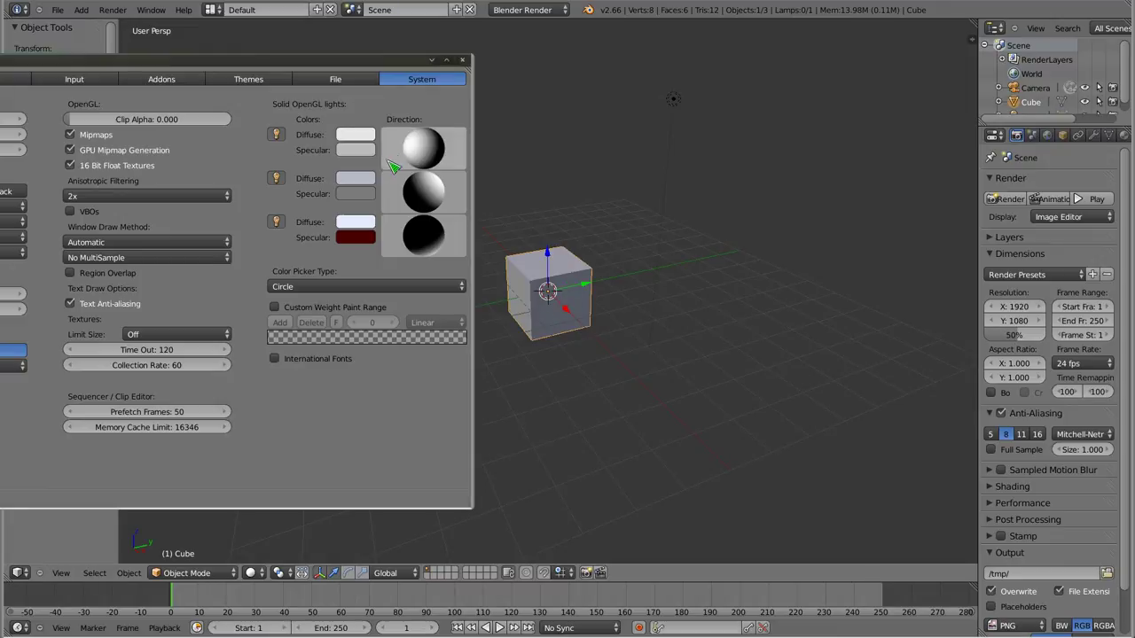
mouse_move(424, 148)
mouse_down()
mouse_move(529, 148)
mouse_move(432, 141)
mouse_up()
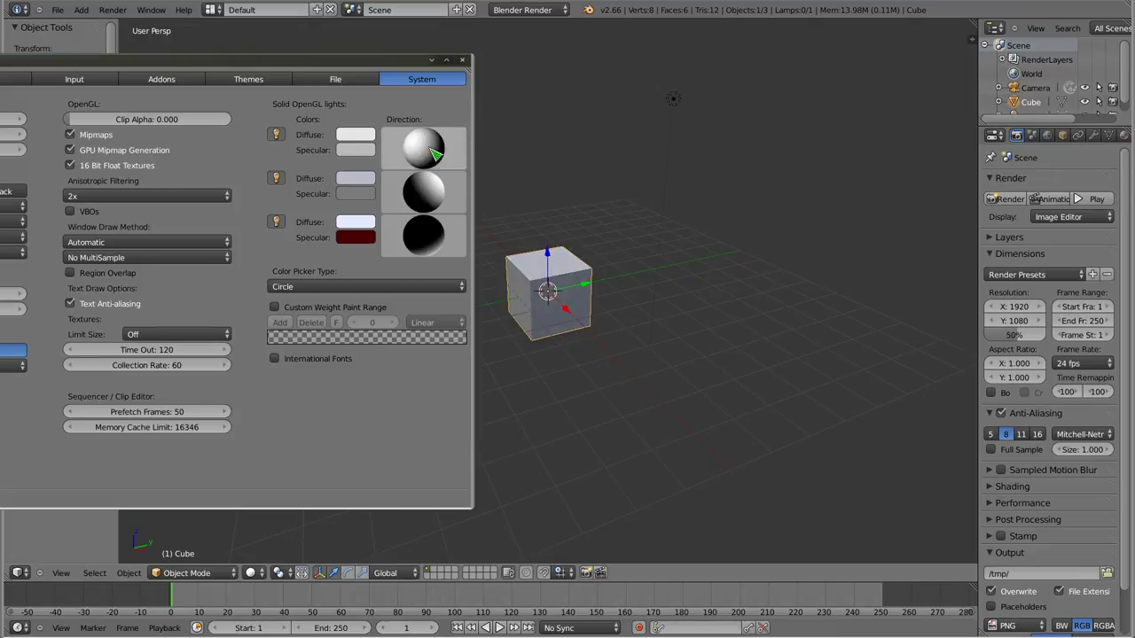
drag(317, 63, 640, 59)
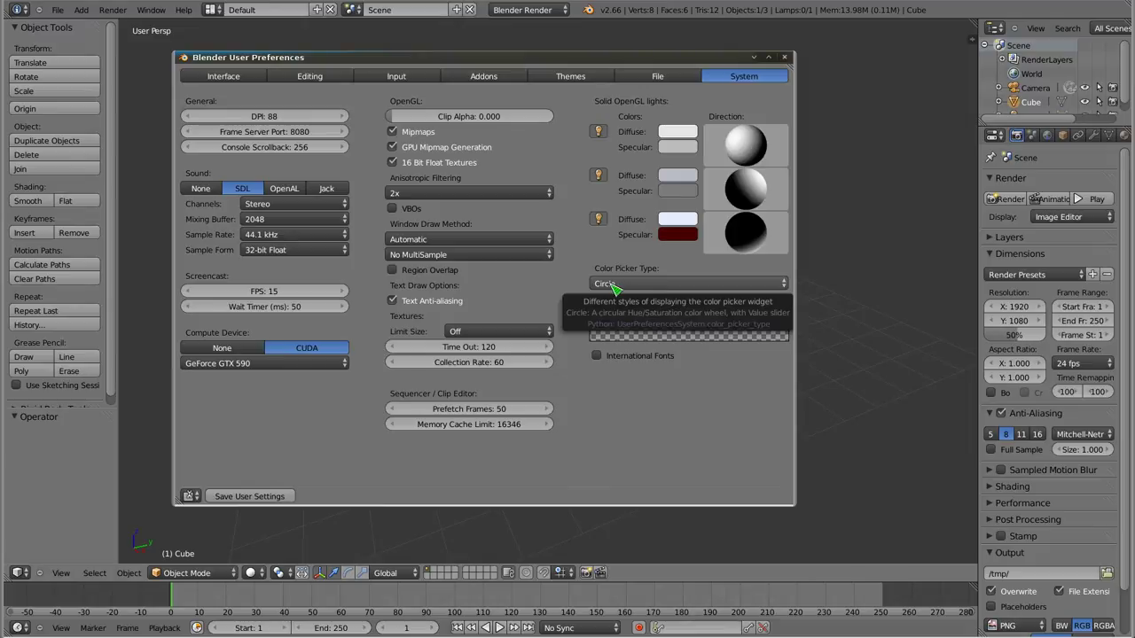
click(684, 226)
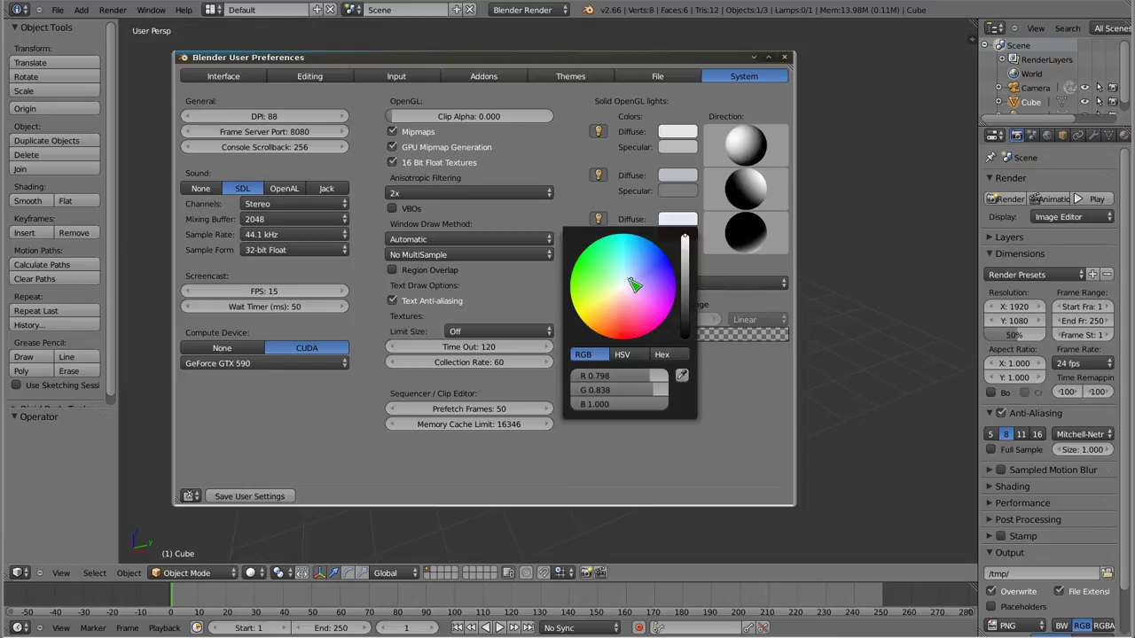
click(646, 284)
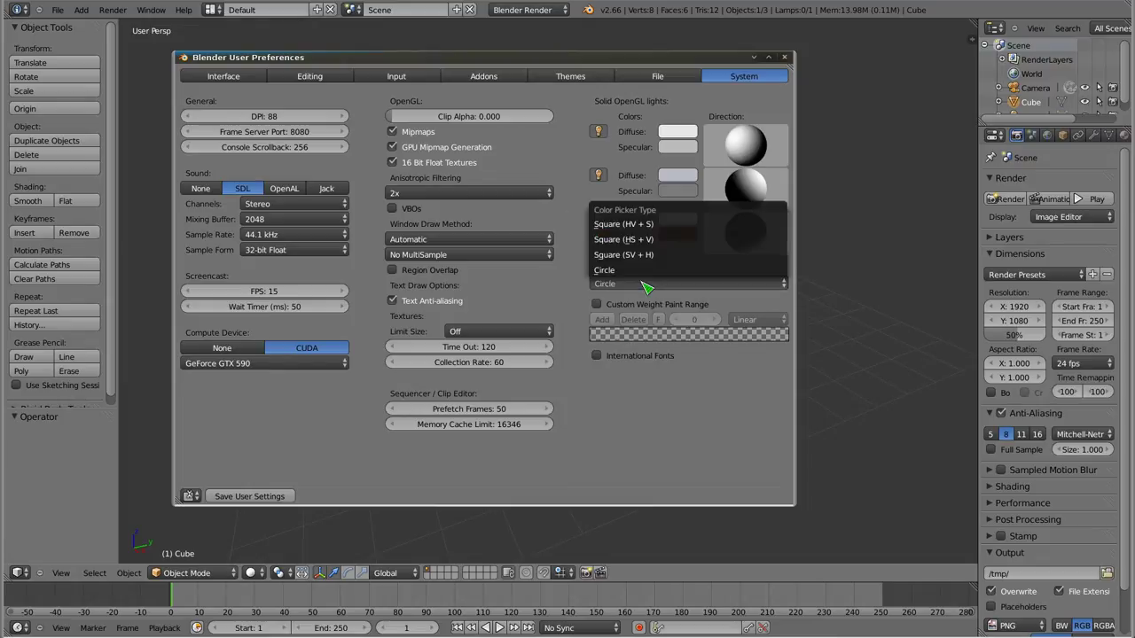
click(648, 227)
click(677, 219)
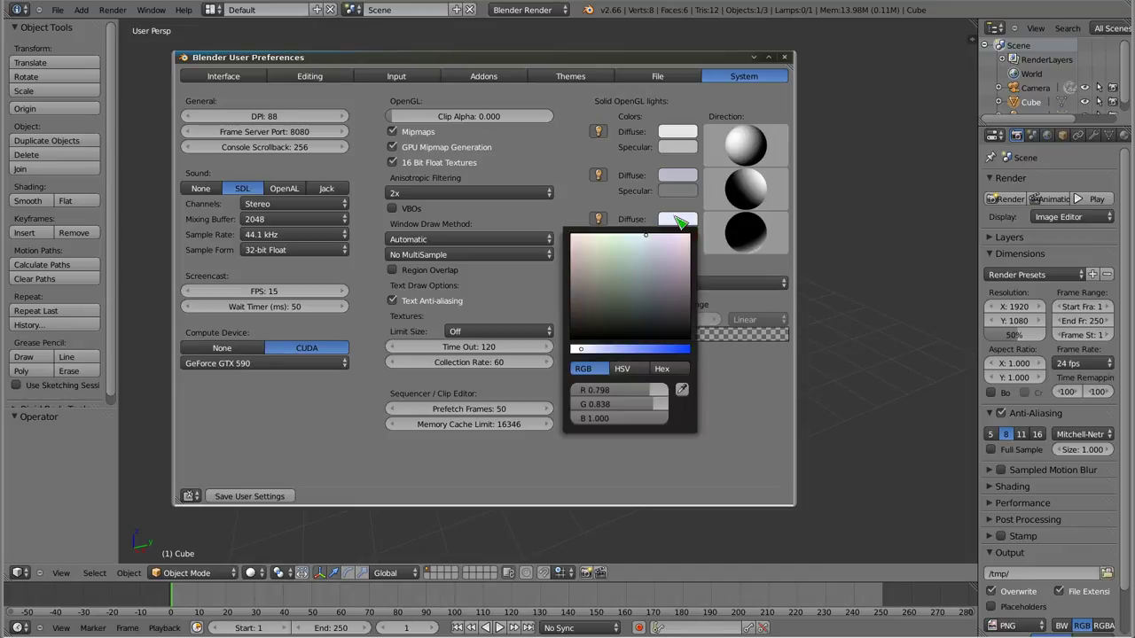
click(638, 283)
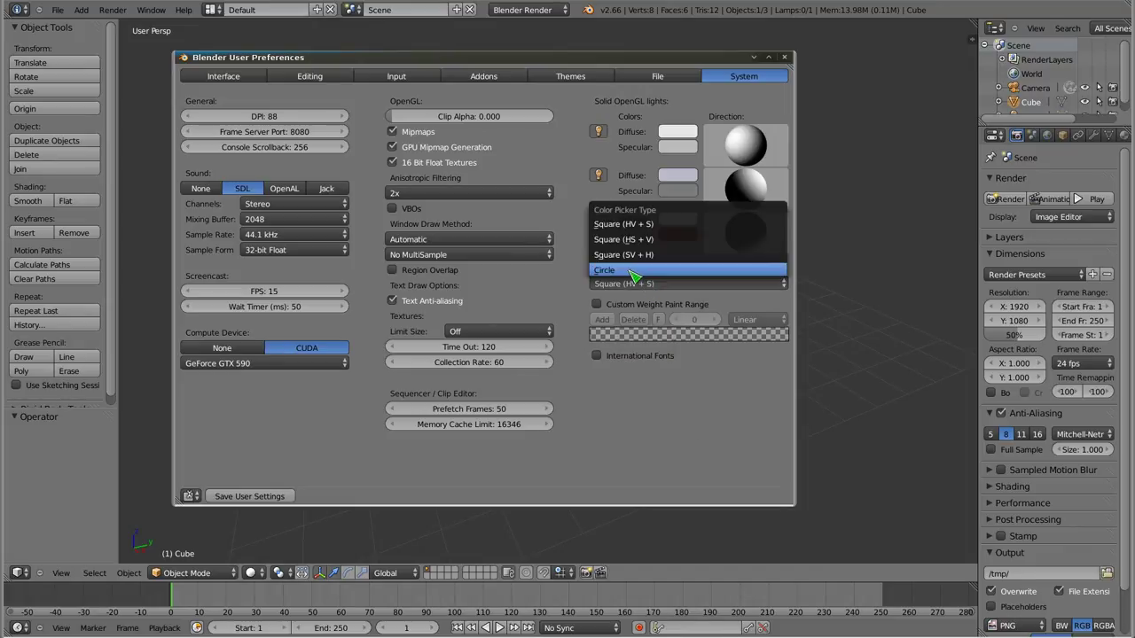
click(635, 259)
click(673, 220)
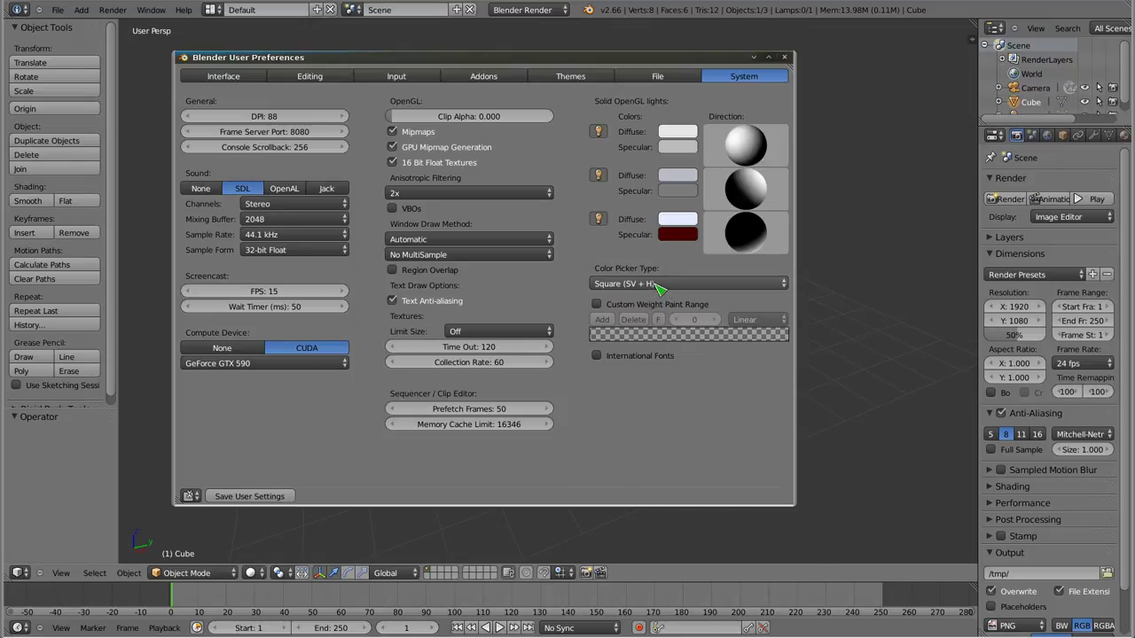
click(671, 286)
click(641, 283)
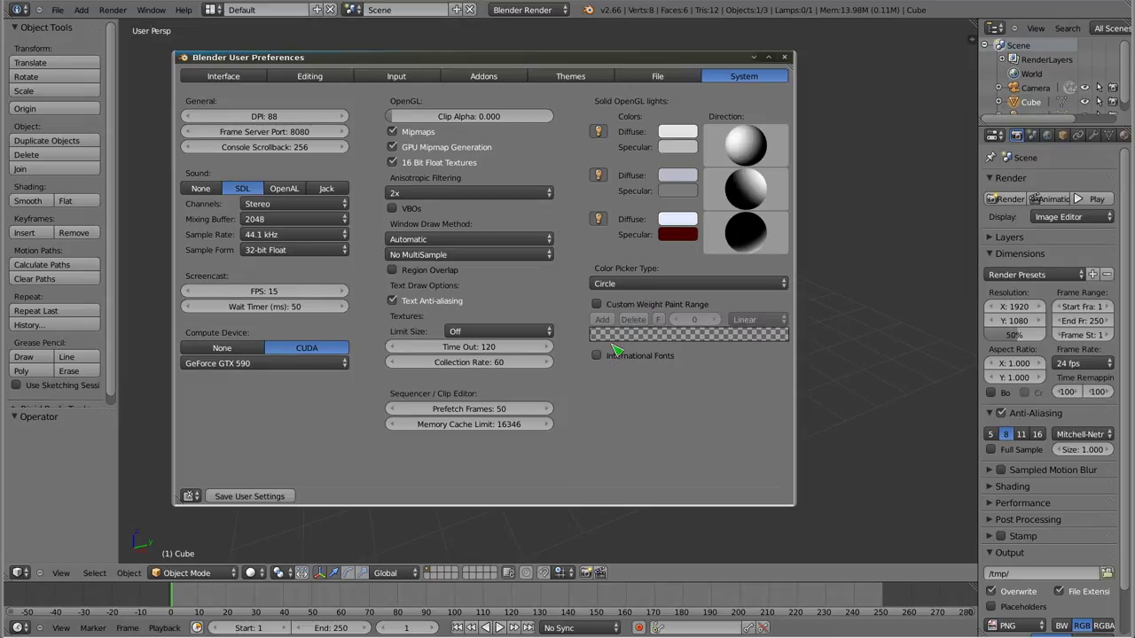
- Toggle Custom Weight Paint Range, then enable International Fonts and translate the interface into Arabic
click(599, 306)
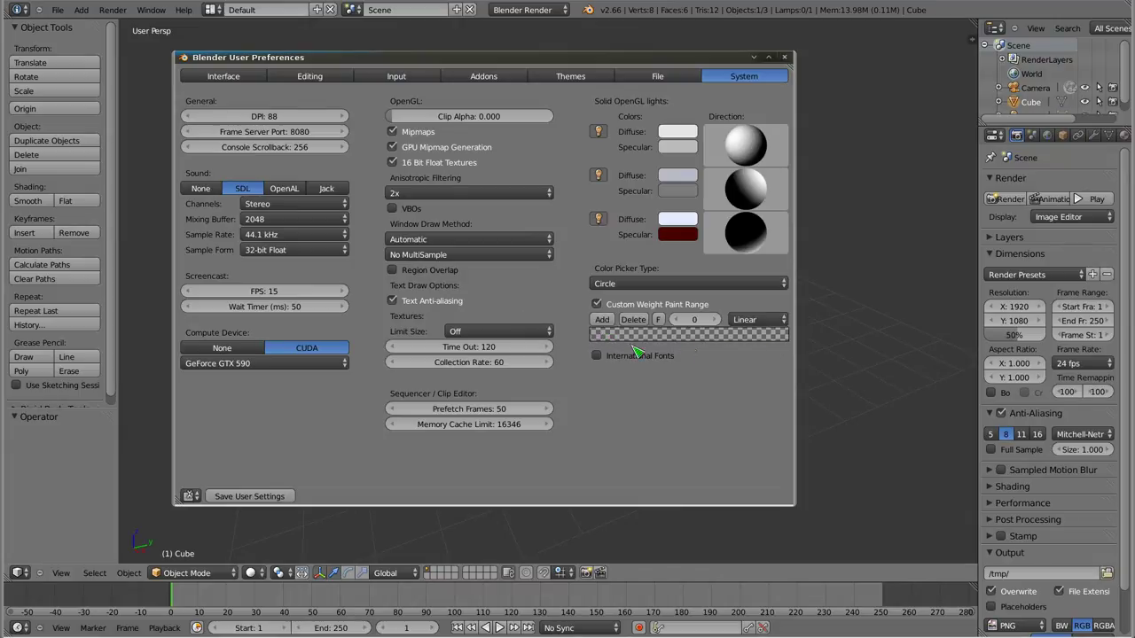
click(597, 305)
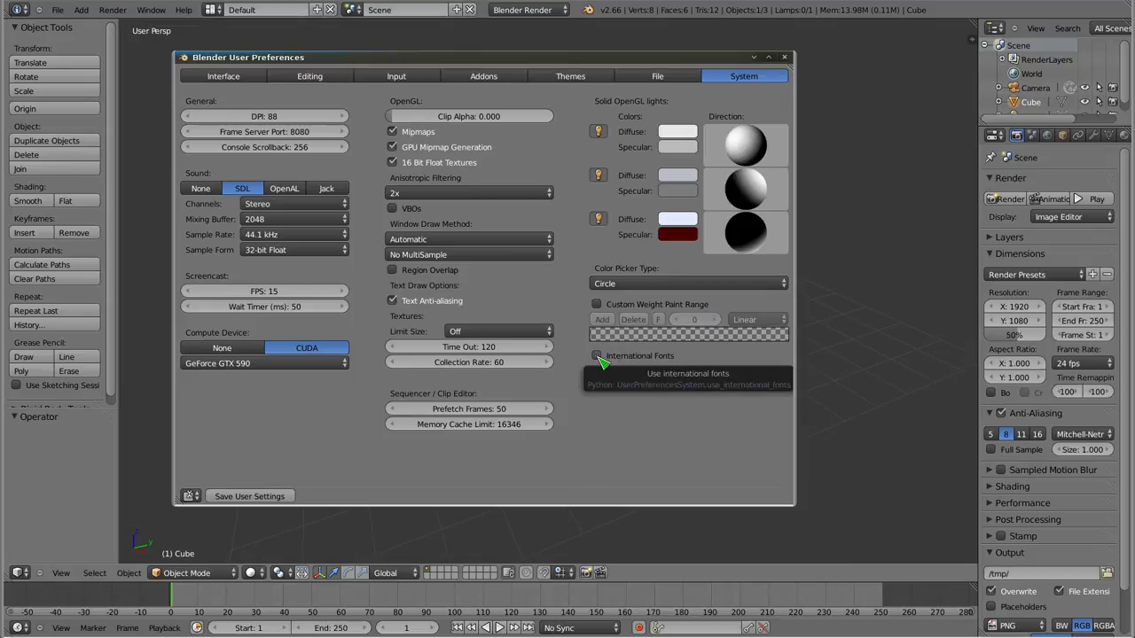
click(598, 356)
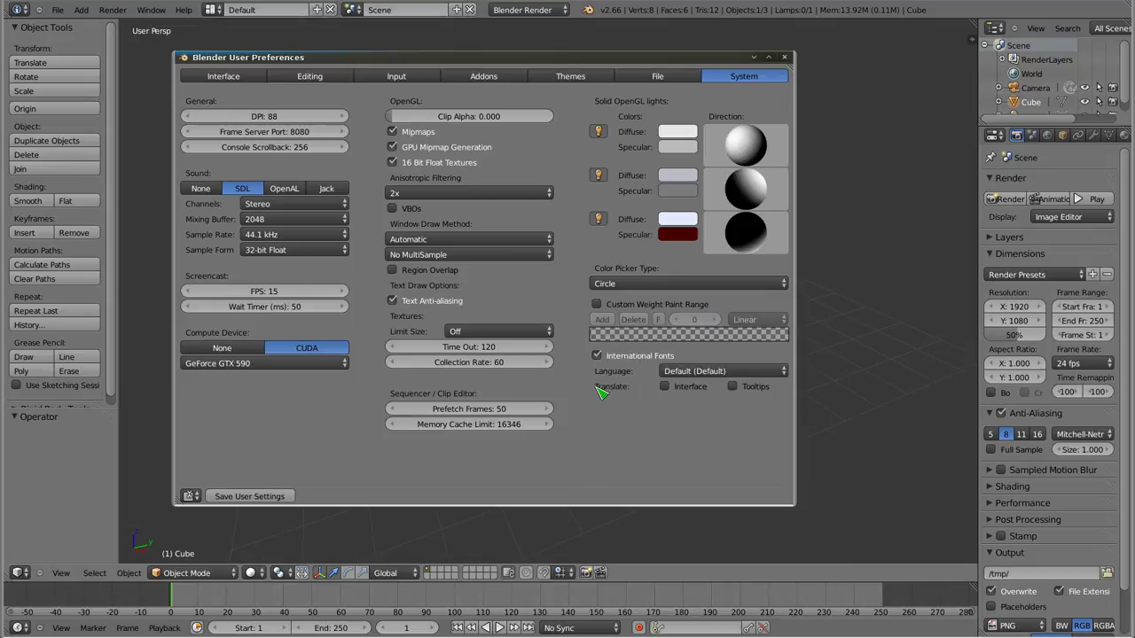
click(709, 376)
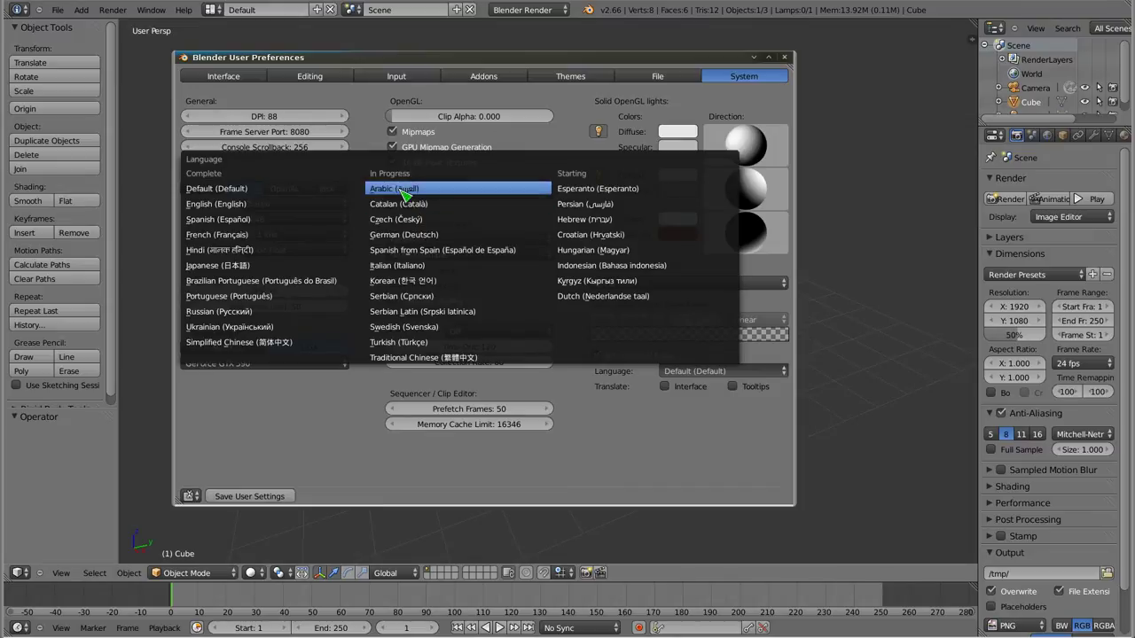
click(407, 190)
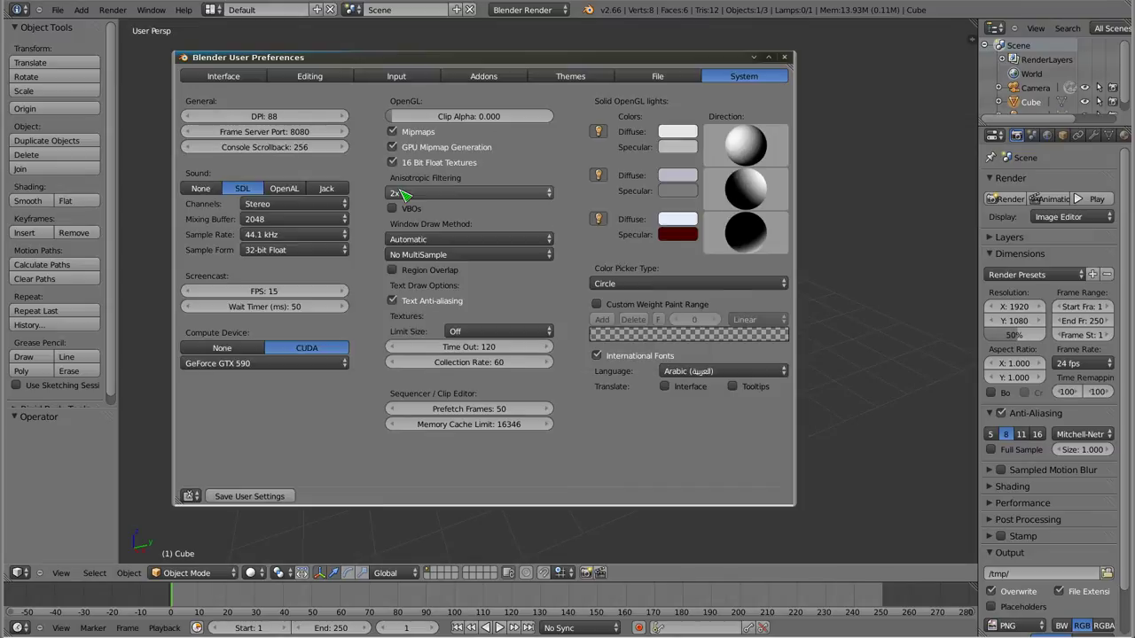
click(685, 396)
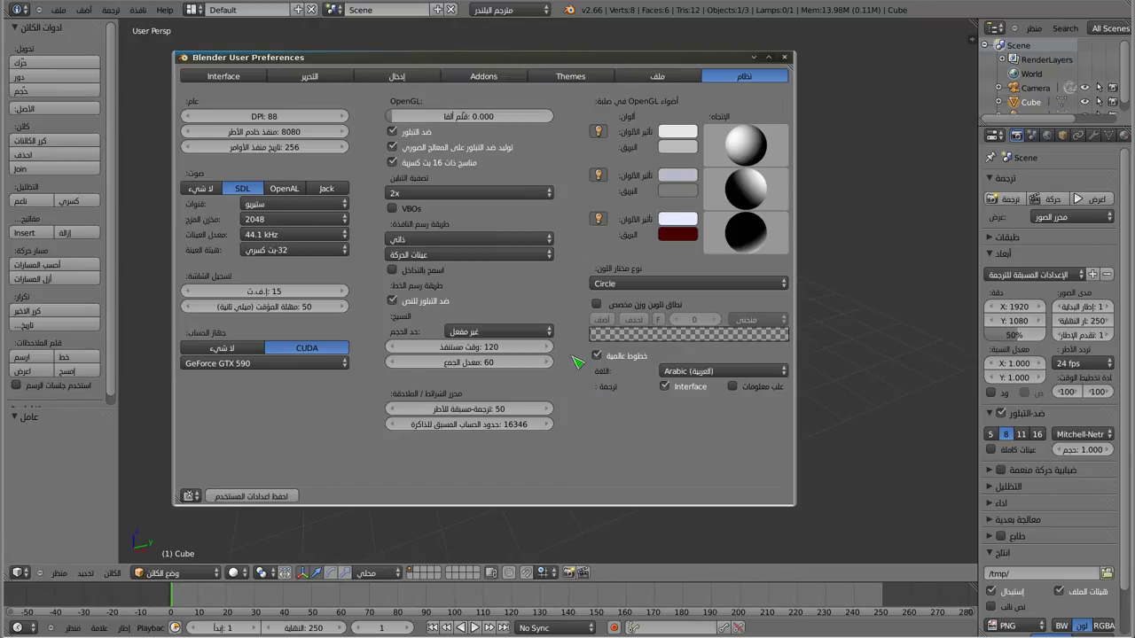
- Switch the language to English, then Default, and turn off interface translation
click(679, 371)
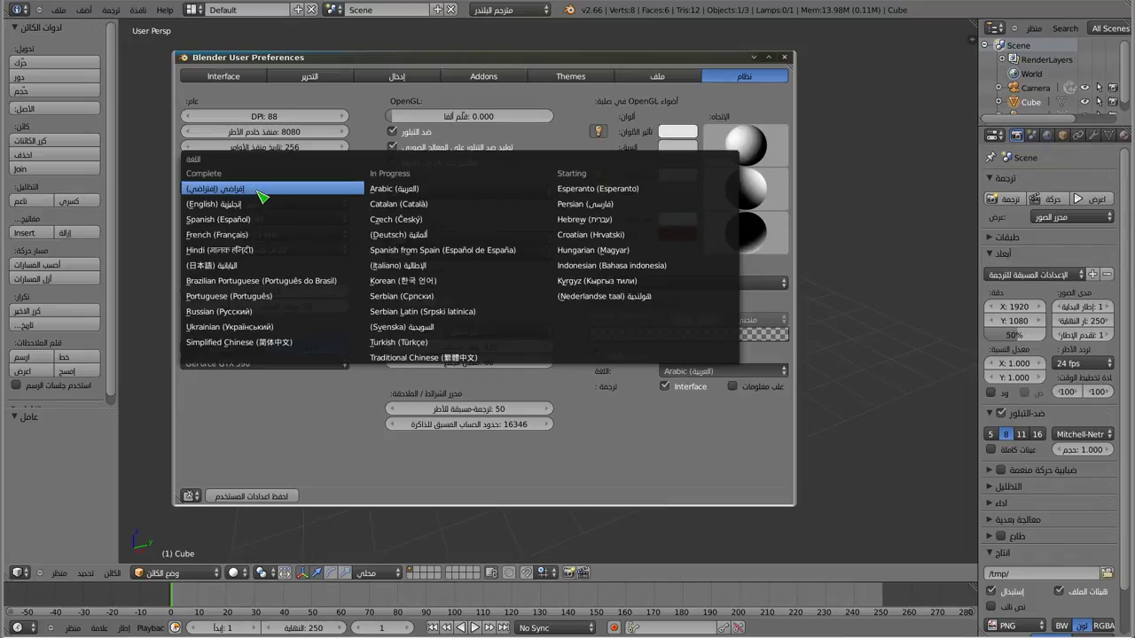
click(211, 206)
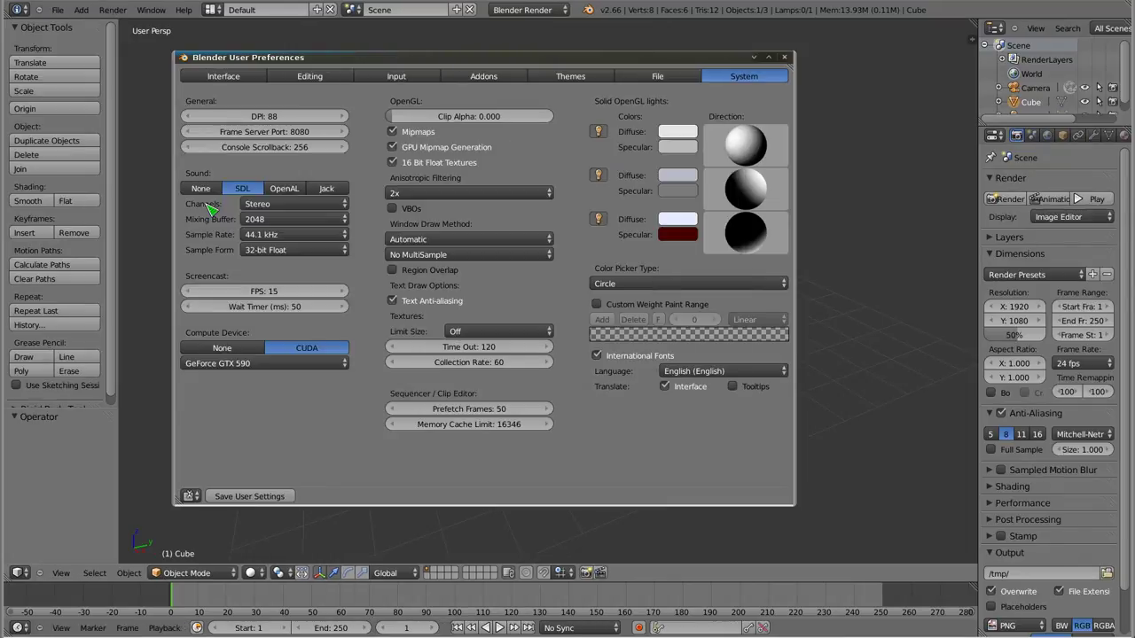
click(676, 372)
click(230, 190)
click(665, 387)
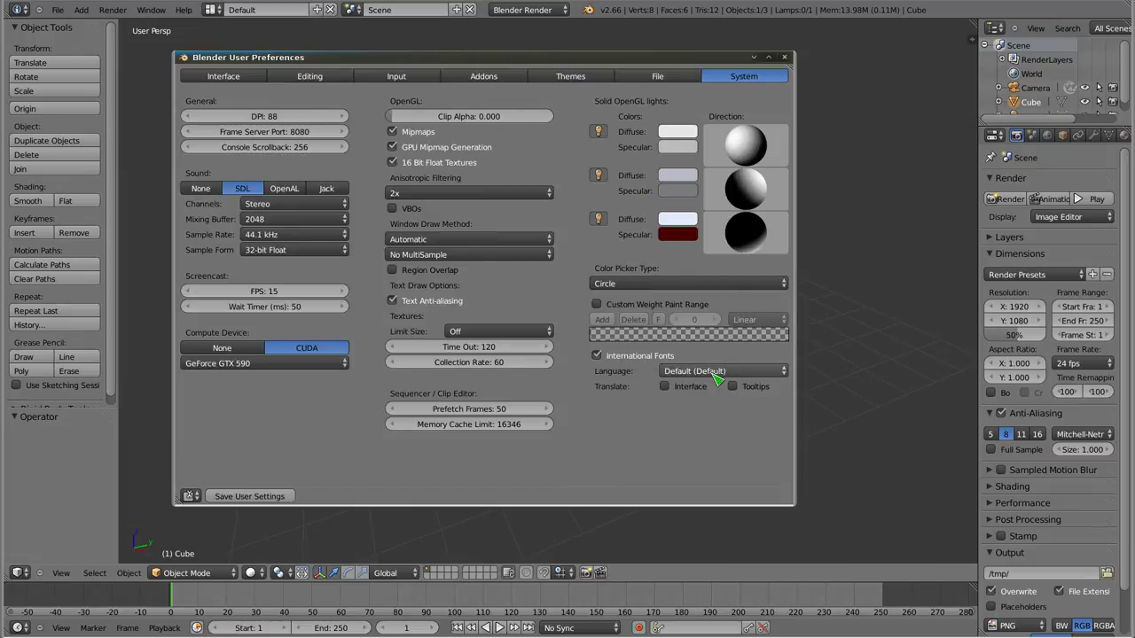
- Switch off International Fonts and nudge the preferences window slightly right
click(598, 355)
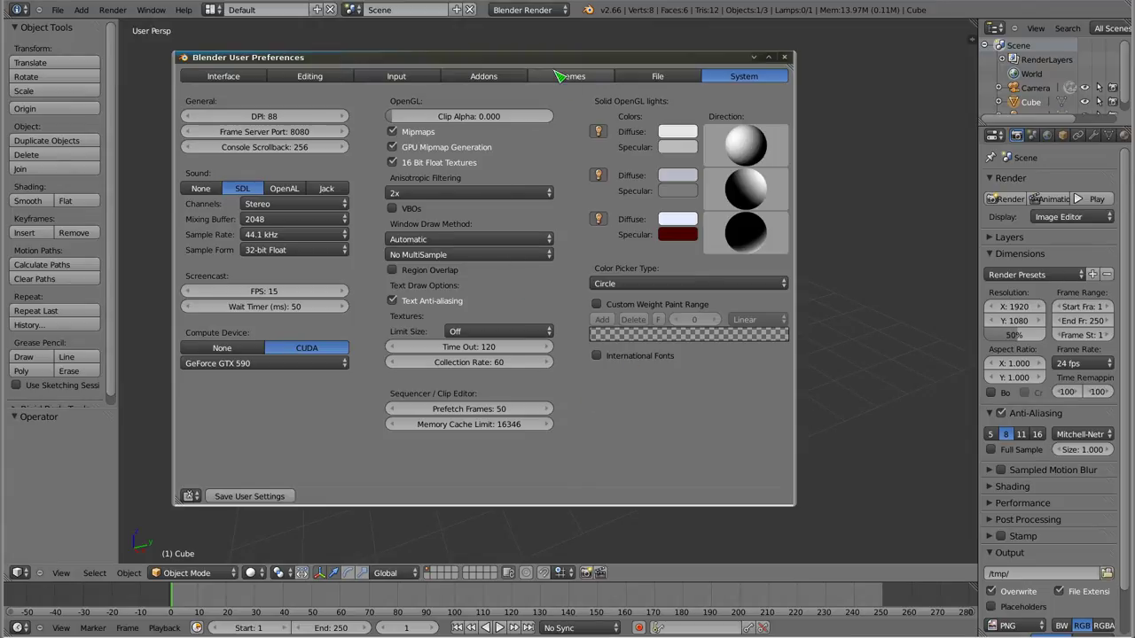
drag(567, 62, 629, 55)
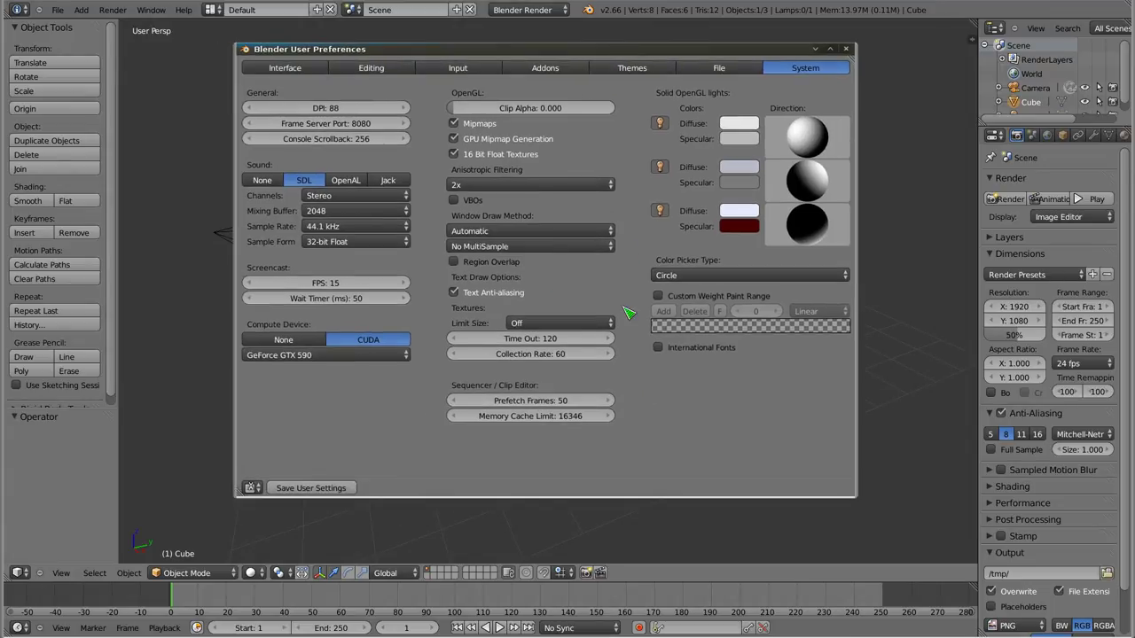
- Show the File preferences and cancel an edit of the Fonts path, keeping it at //
click(726, 71)
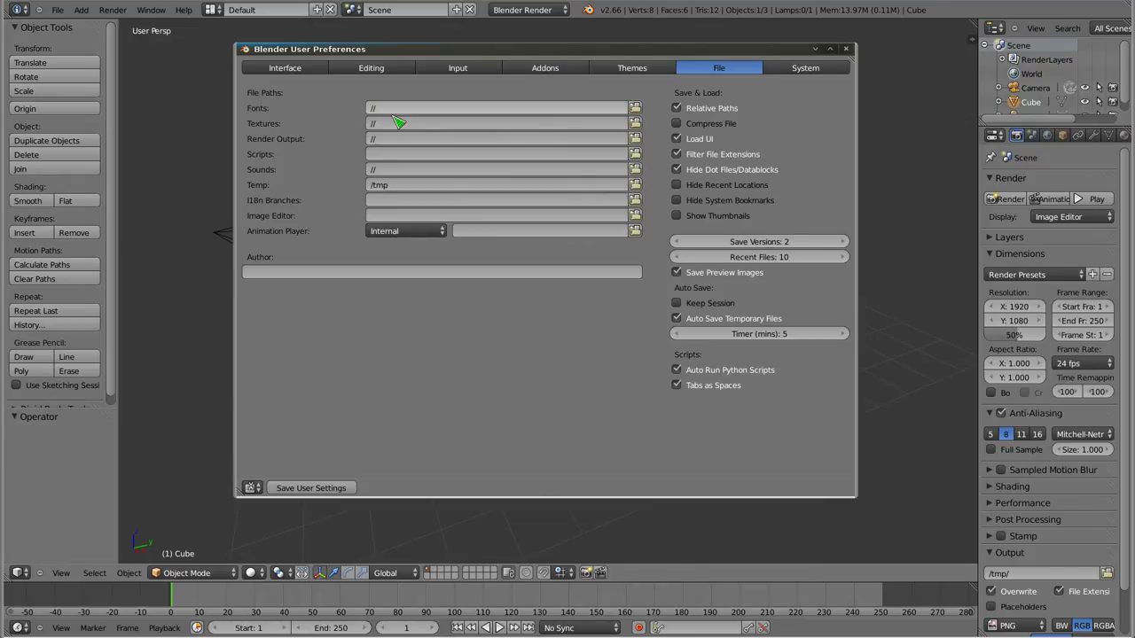
click(492, 106)
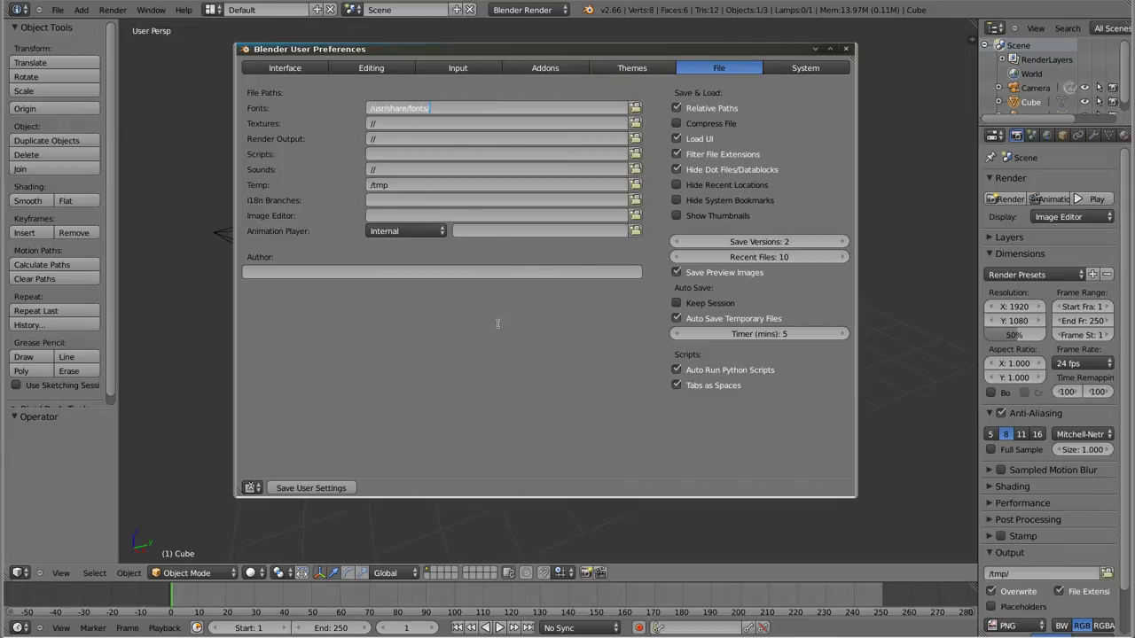
key(Escape)
ctrl+middle_drag(490, 330, 513, 327)
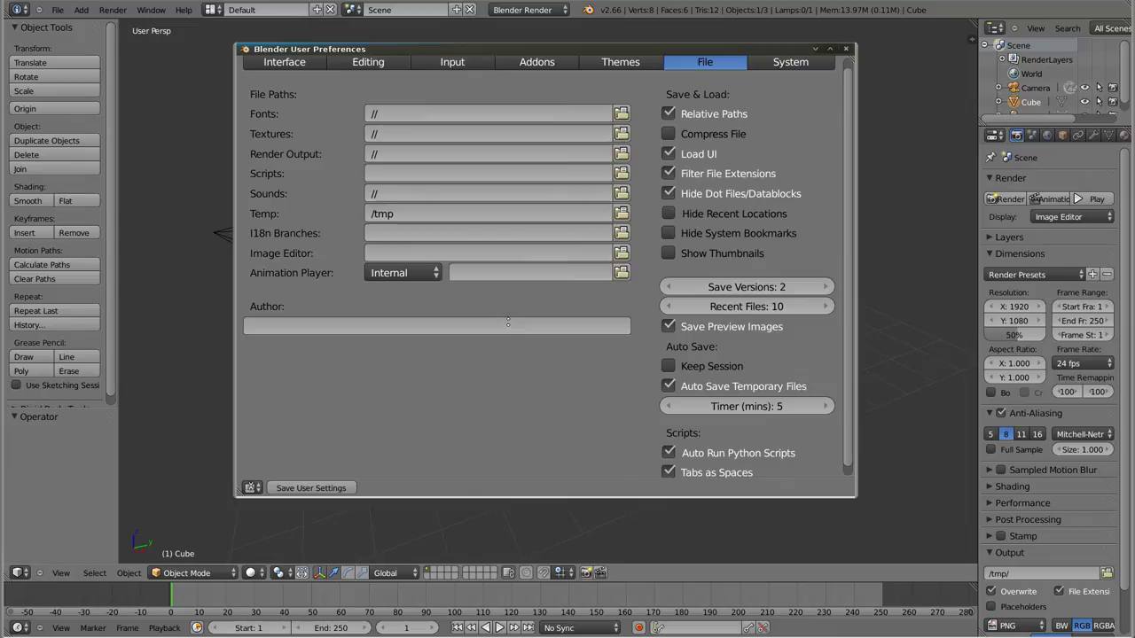
- Browse to /usr/share/fonts/truetype/ and accept it as the Fonts directory
click(621, 133)
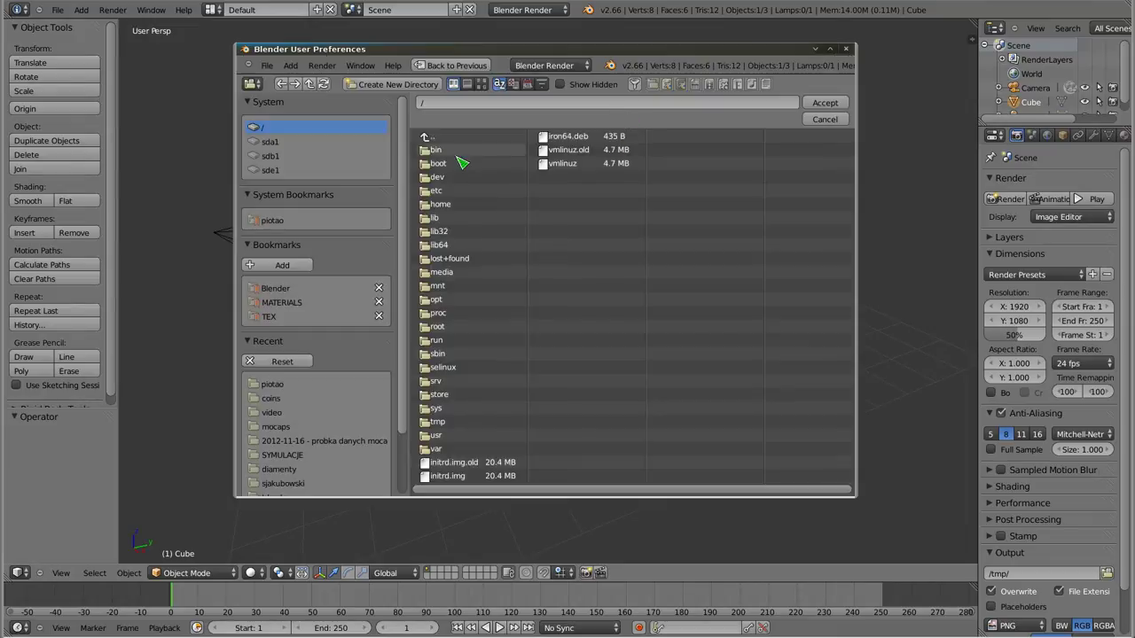
click(440, 435)
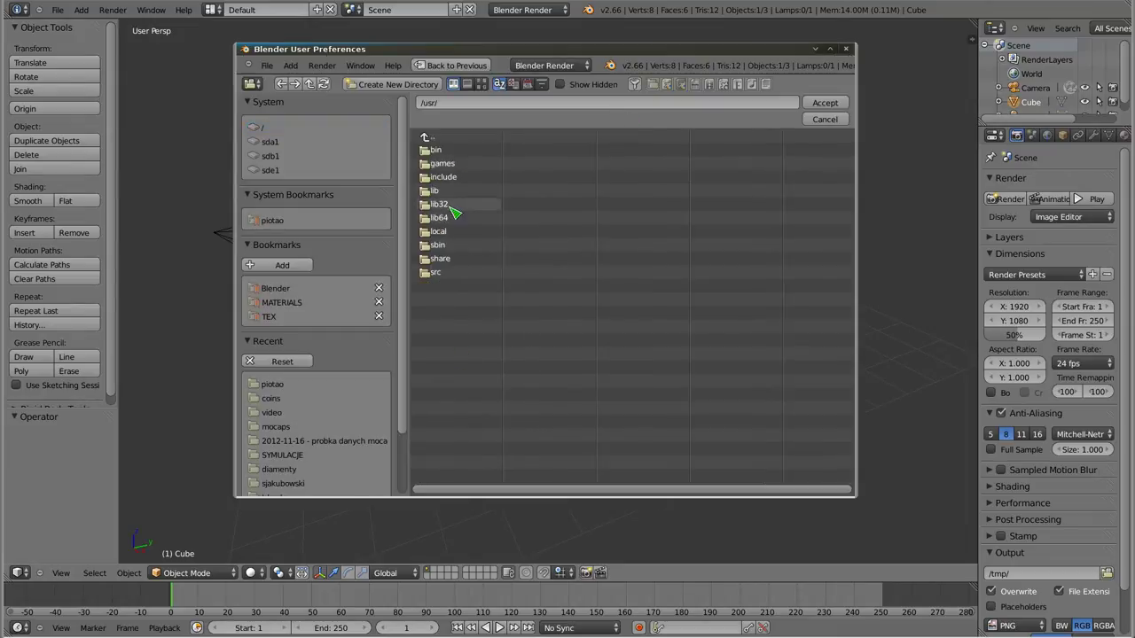
click(440, 258)
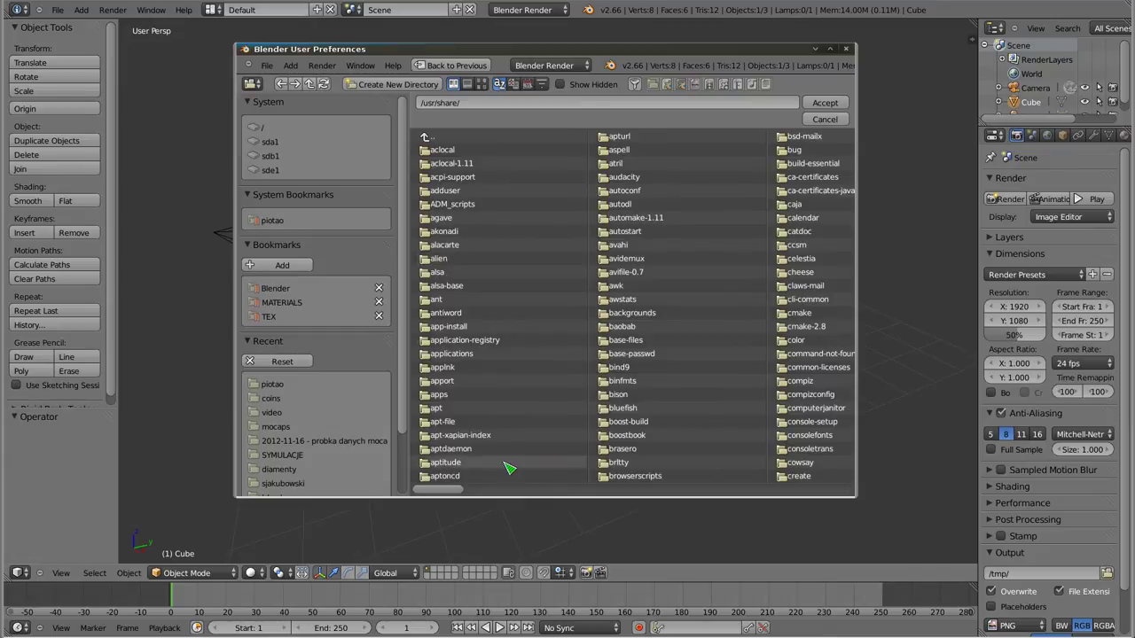
drag(461, 491, 526, 499)
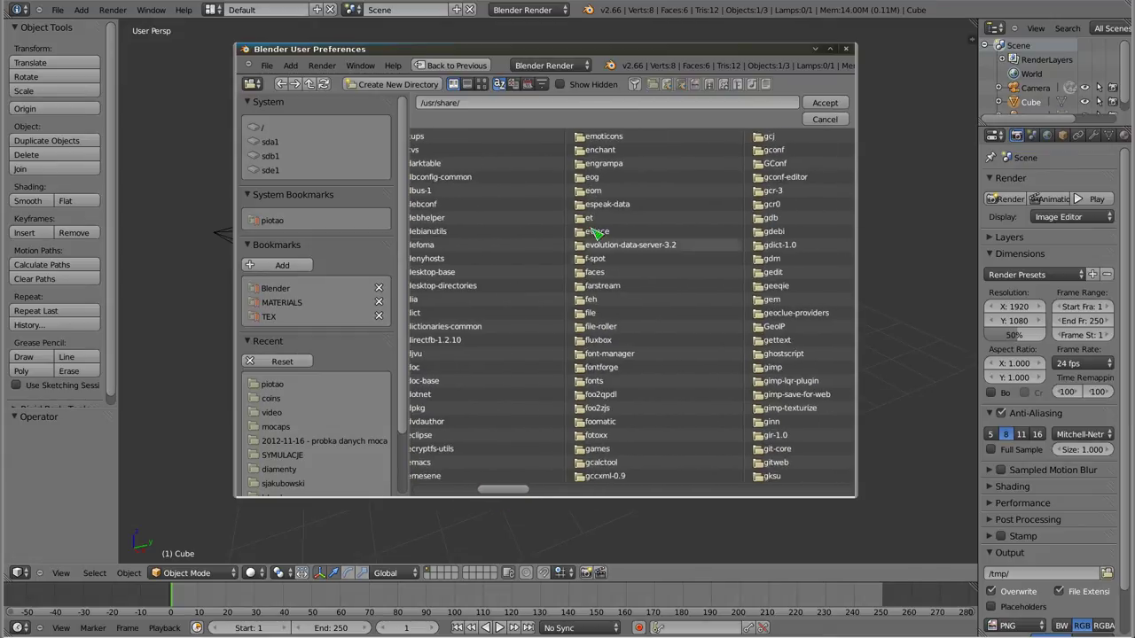
double_click(596, 383)
double_click(450, 177)
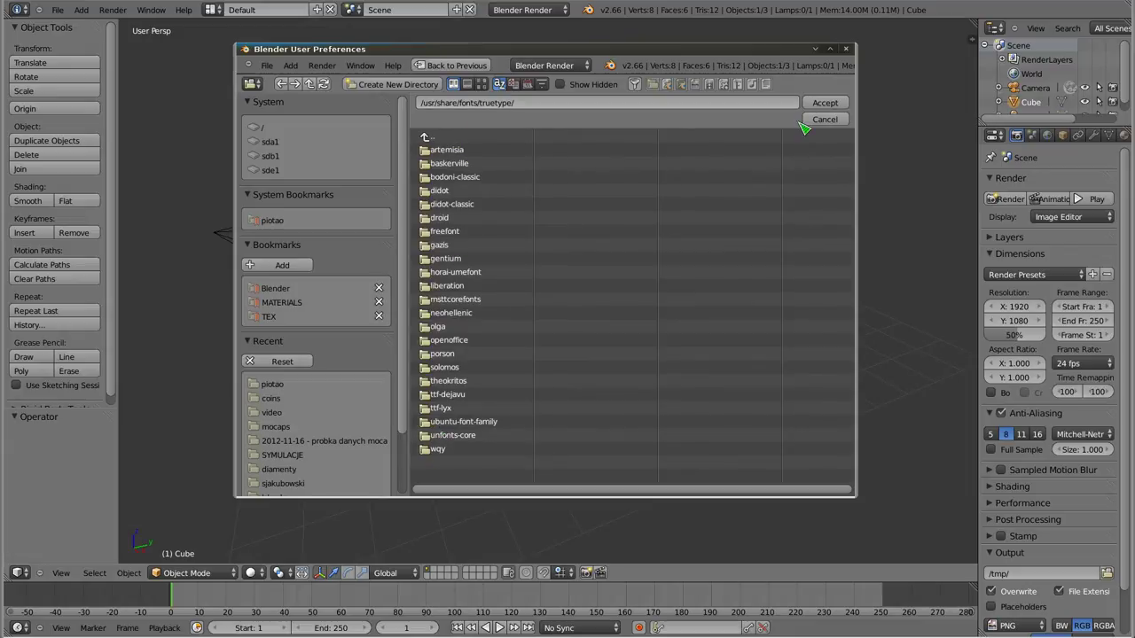
click(825, 102)
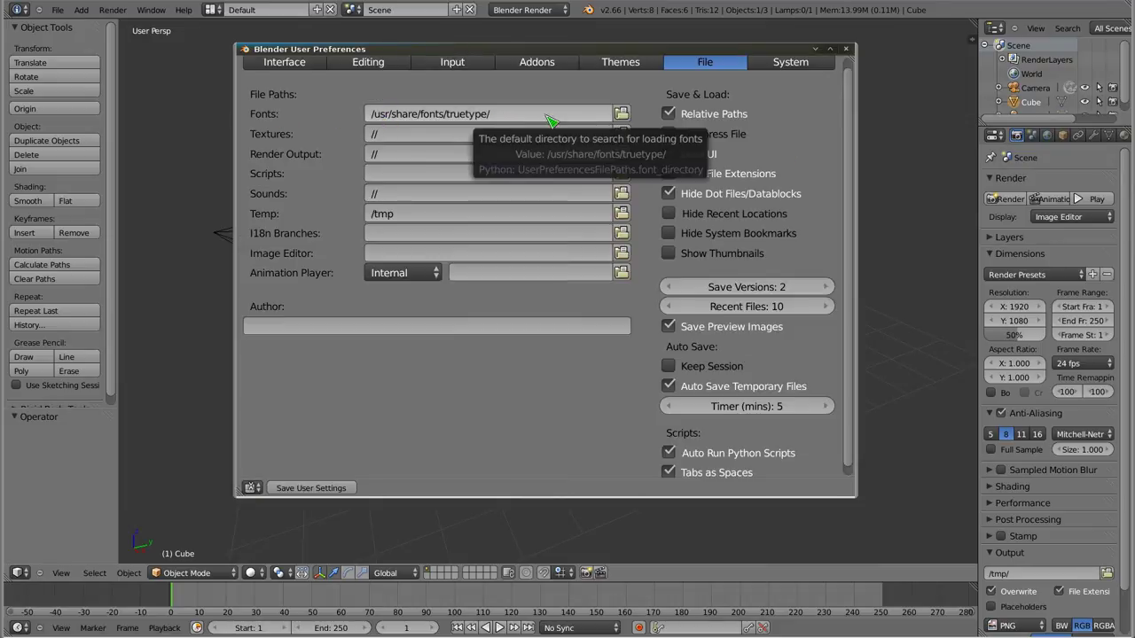
- Add a Text object, move it 4.227 along Y beside the cube, and show its font settings
drag(767, 48, 395, 108)
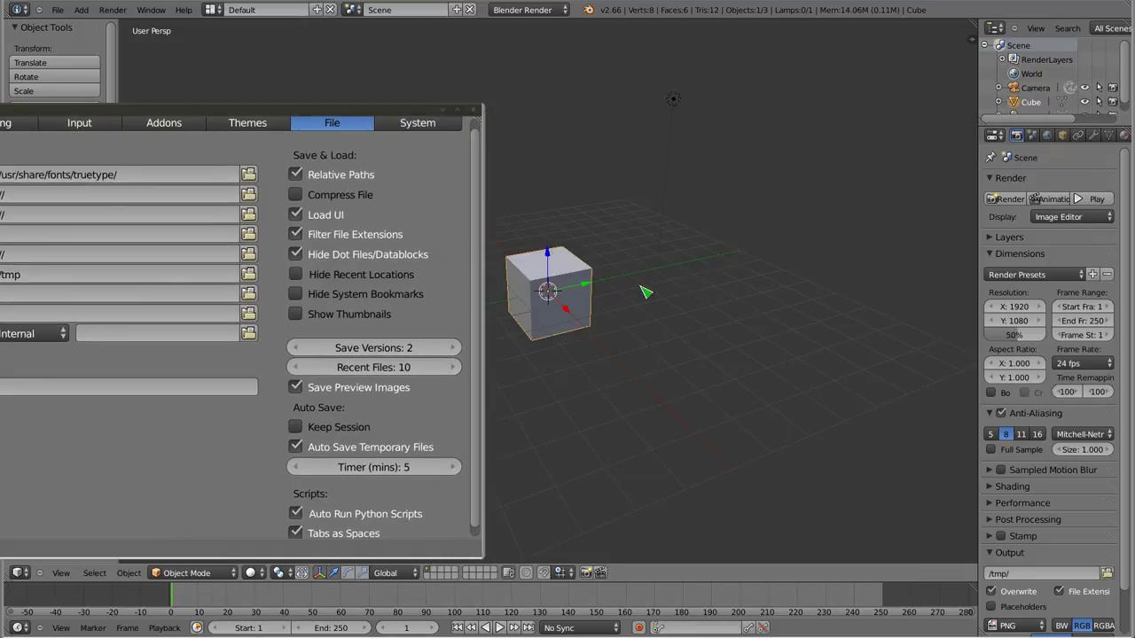
key(shift+a)
click(701, 306)
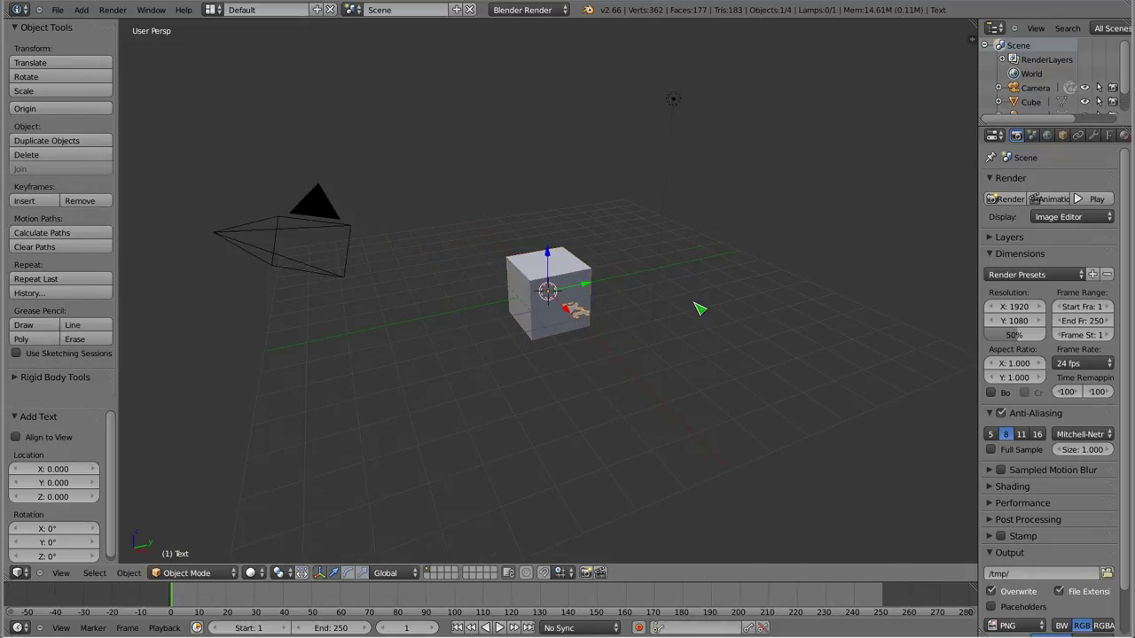
drag(580, 297, 714, 358)
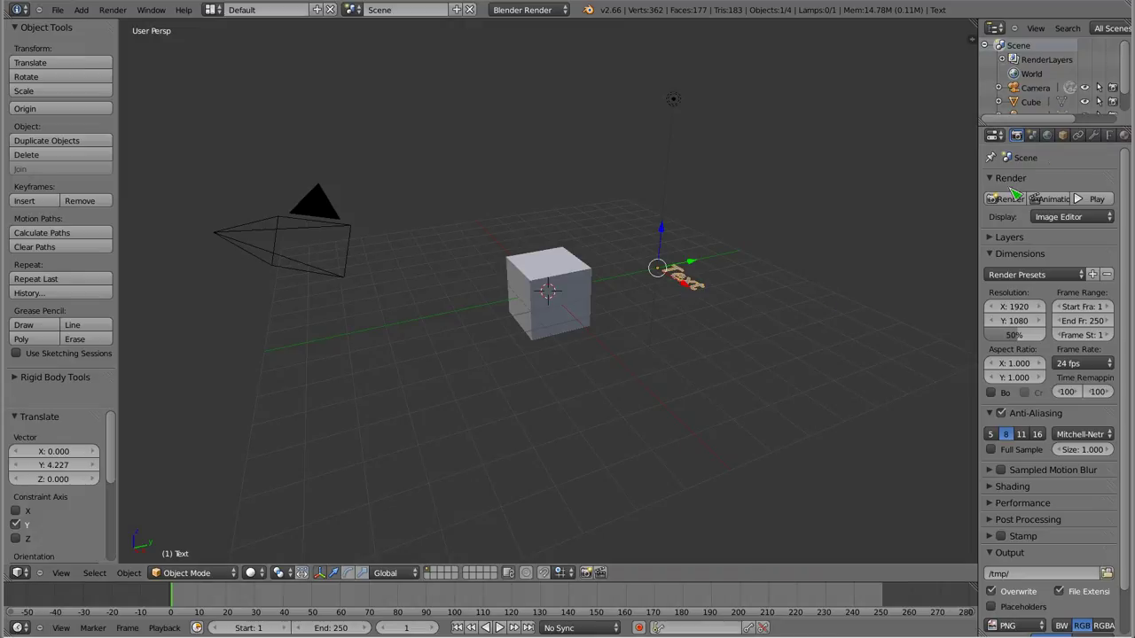
click(1108, 134)
drag(981, 310, 913, 320)
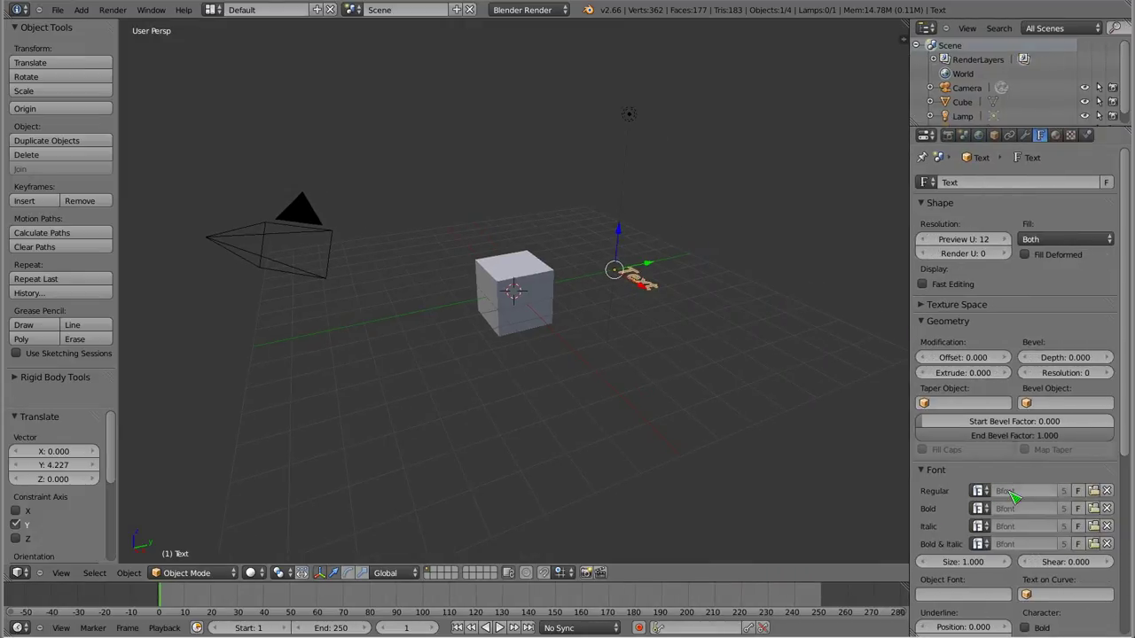
- Load droid/DroidSansHebrew.ttf as the text's Regular font
click(1095, 493)
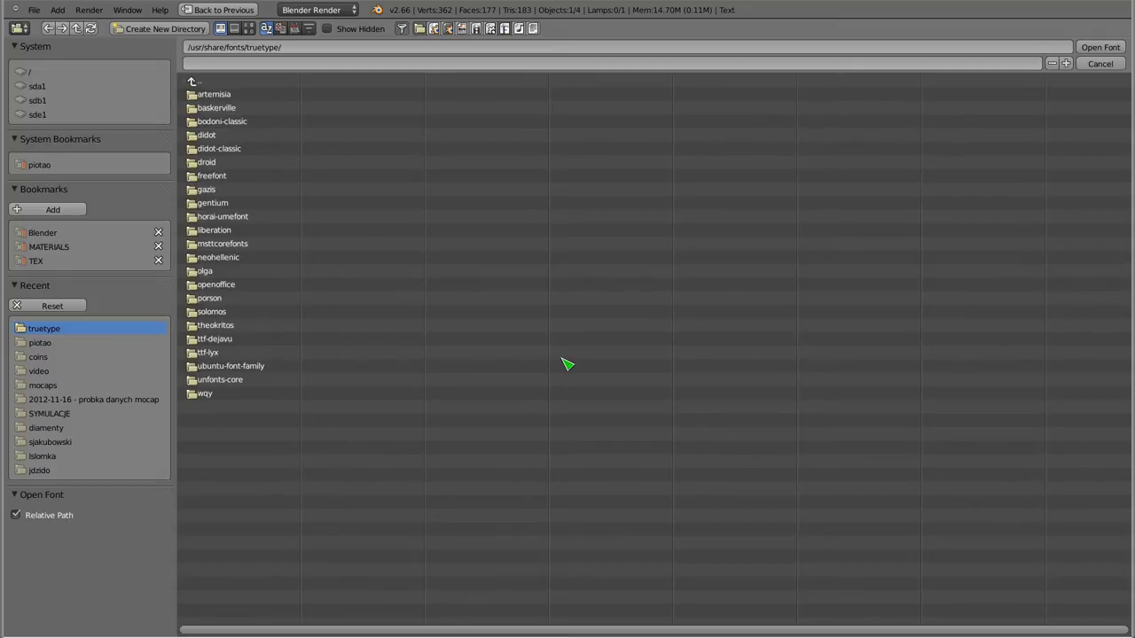
key(Escape)
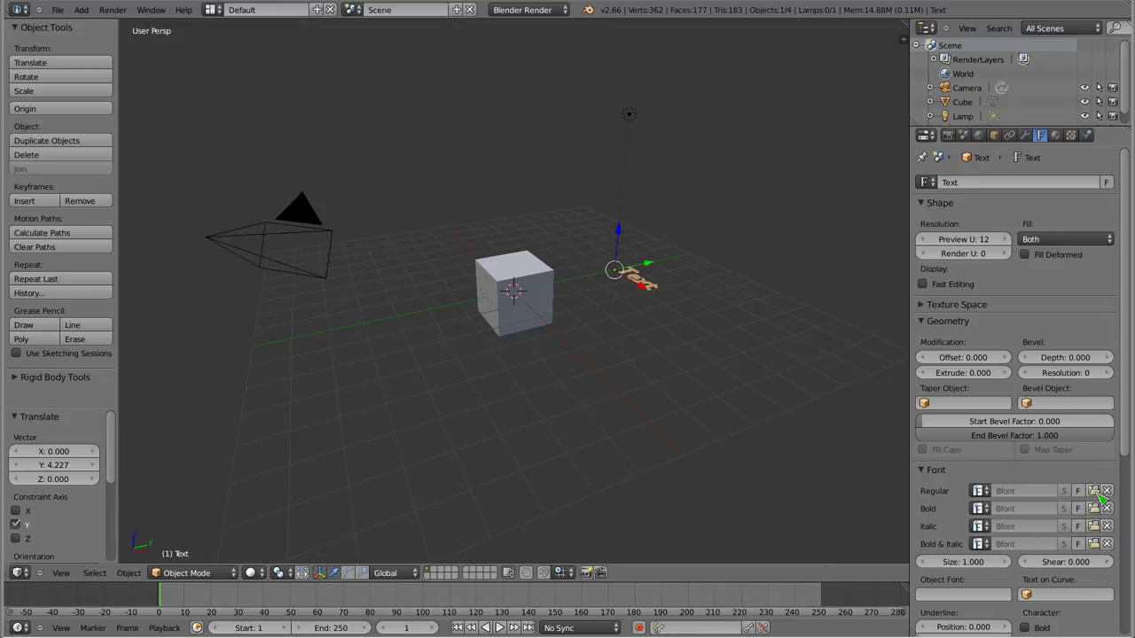
click(1096, 493)
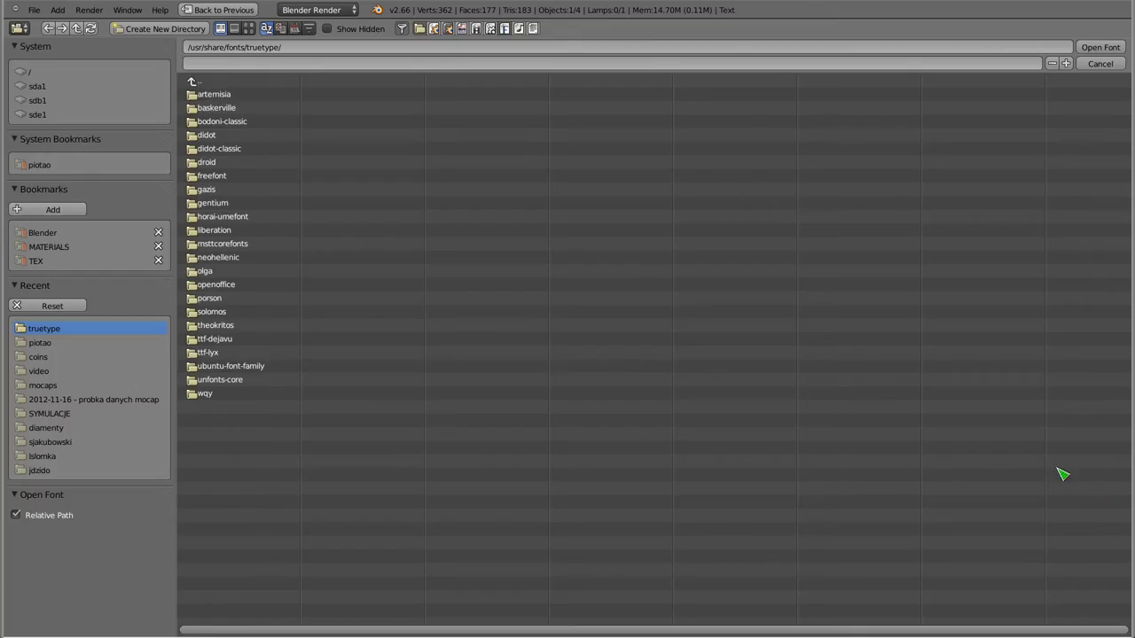
click(213, 161)
click(221, 148)
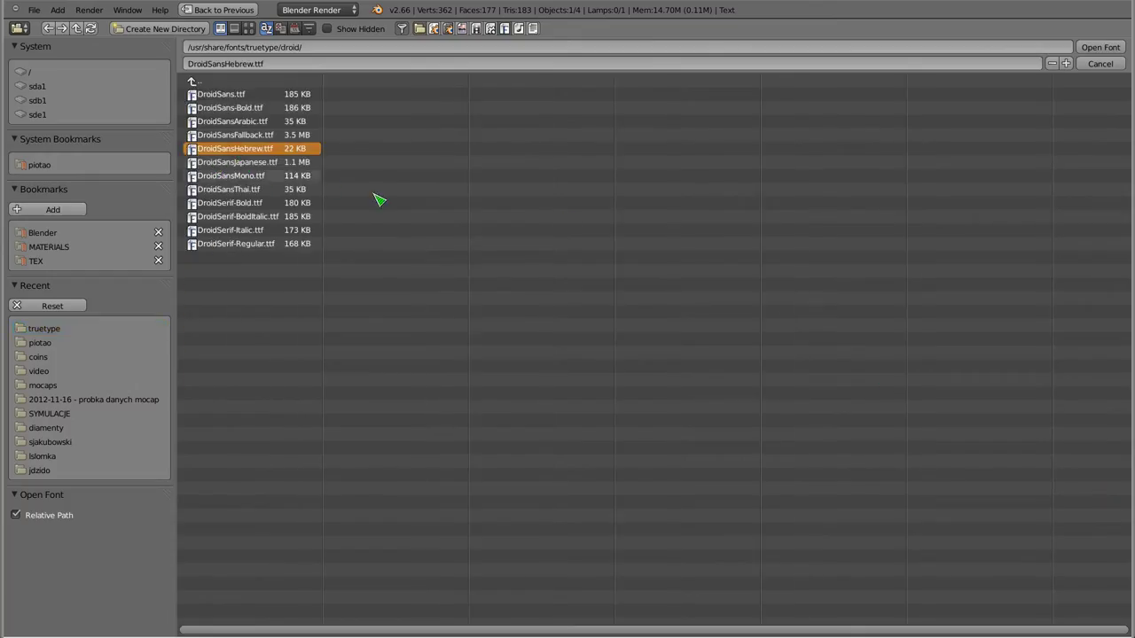
click(1100, 47)
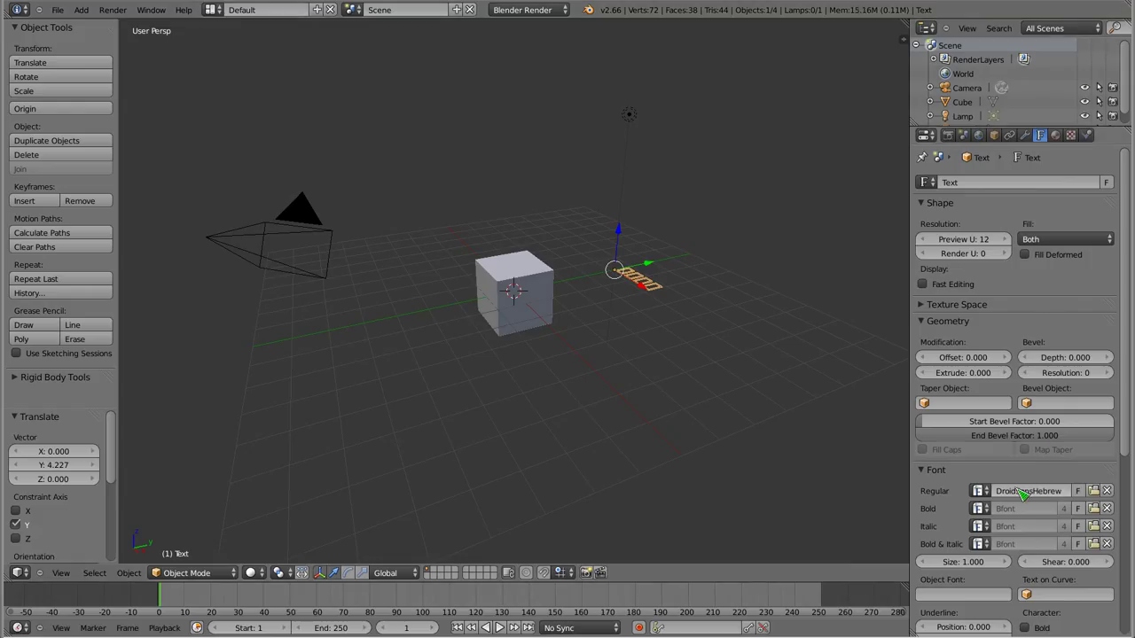
- Revert the font to Bfont and delete the test text object
click(1108, 491)
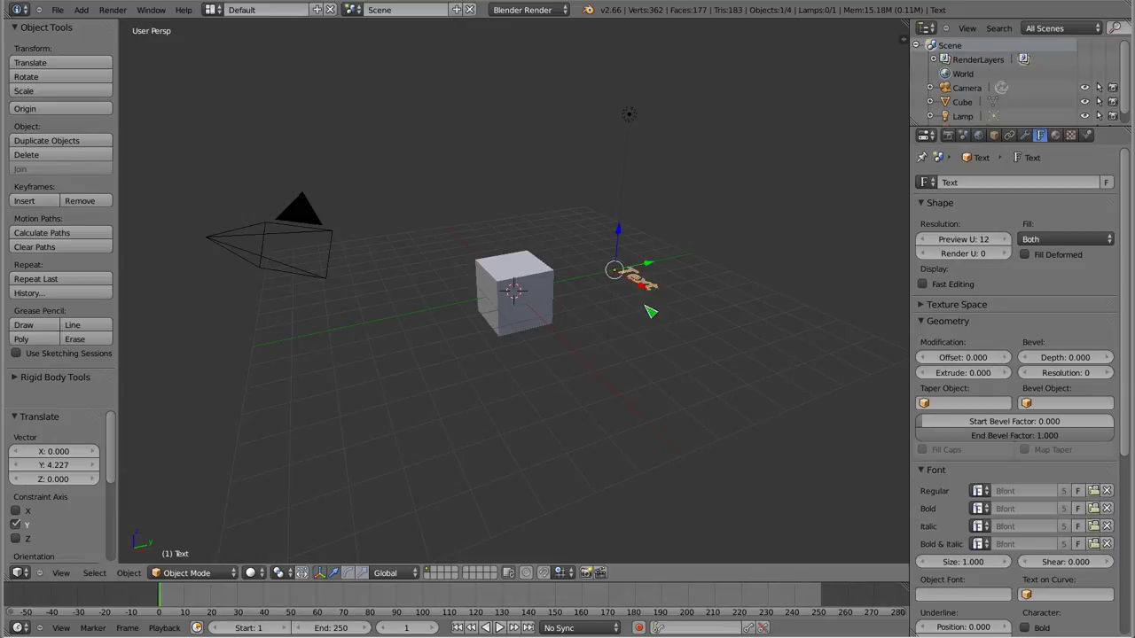
key(x)
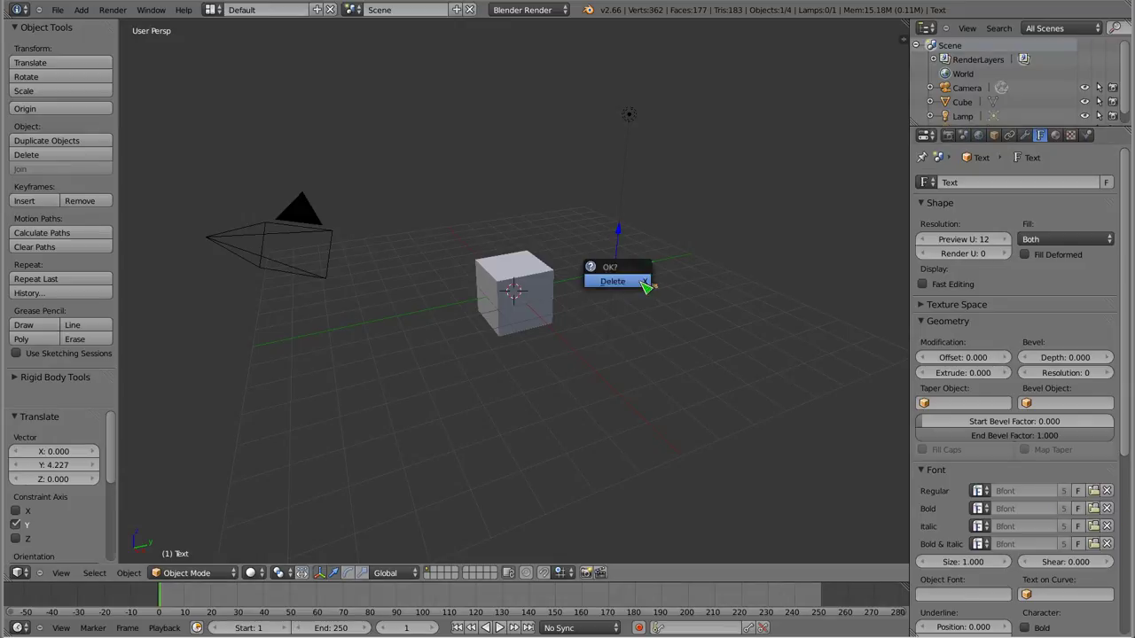
click(643, 281)
- Reopen User Preferences and reset the Fonts path to //
key(ctrl+alt+u)
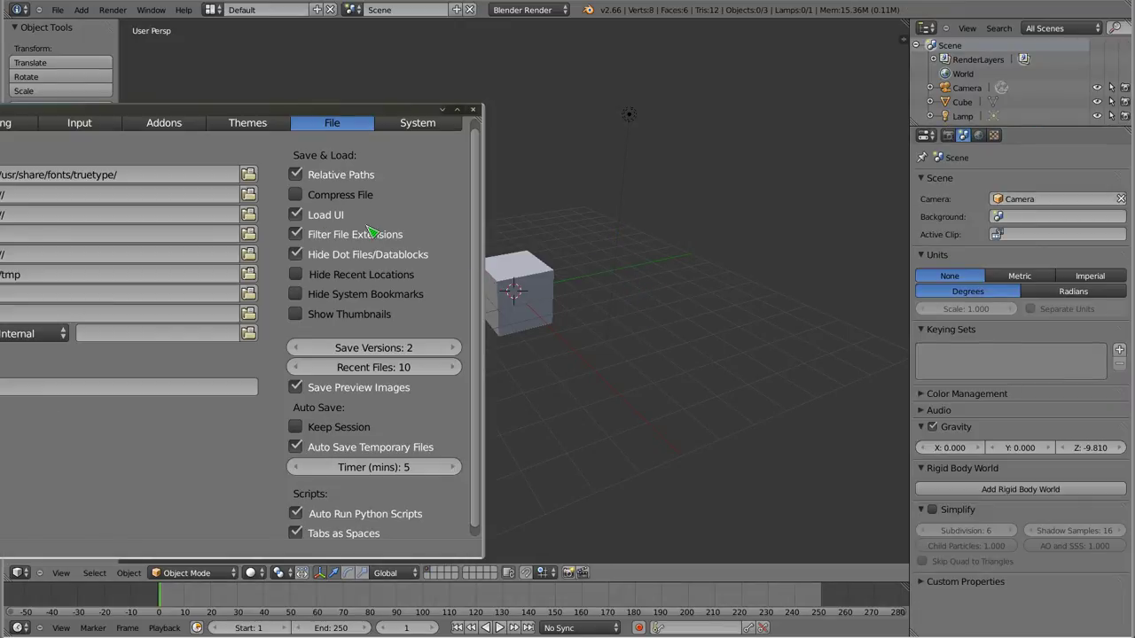
click(335, 151)
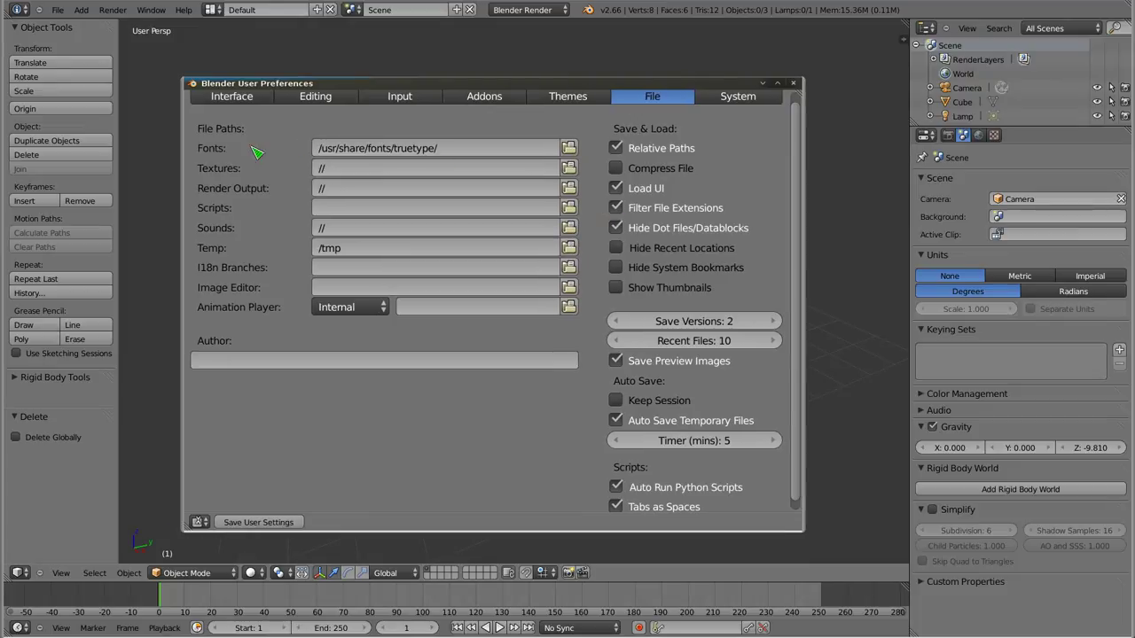
key(Escape)
click(450, 146)
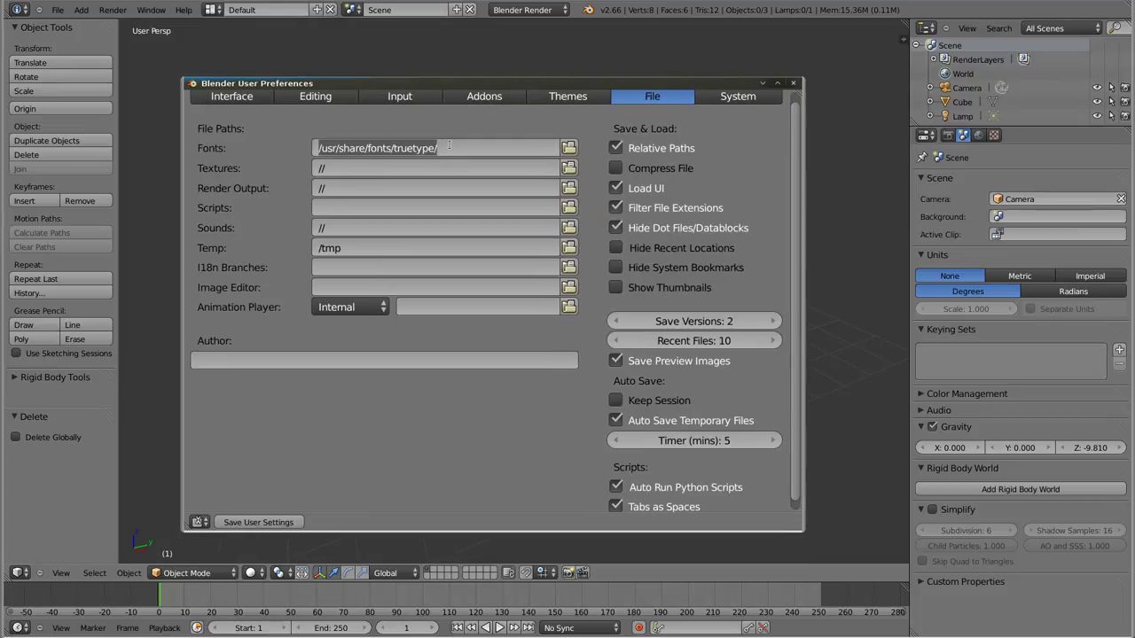
text(//)
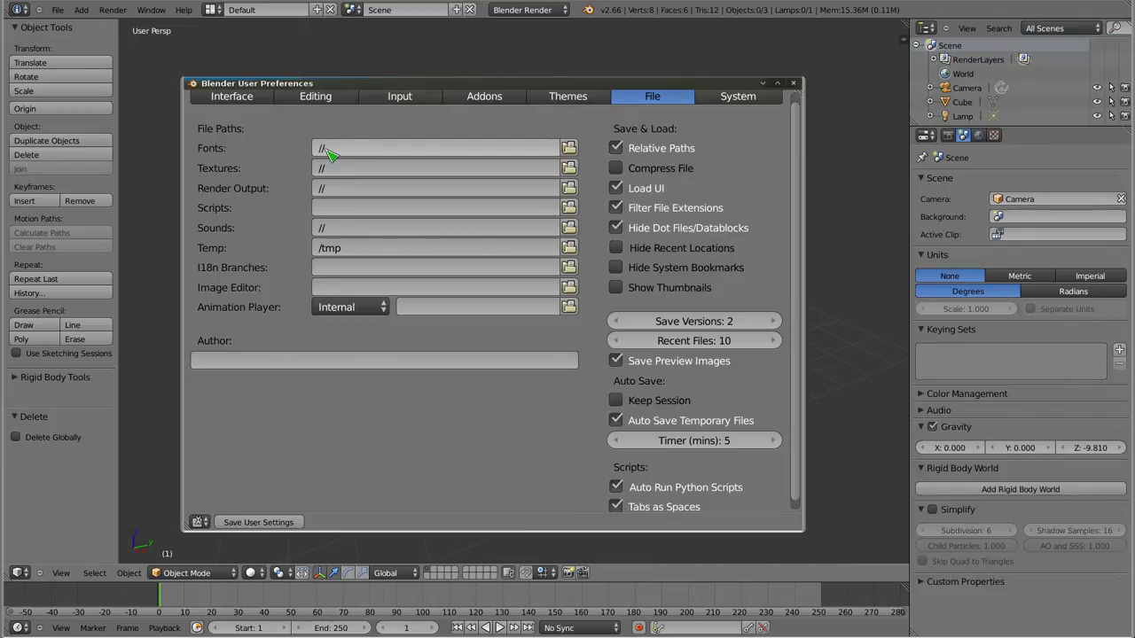
click(342, 149)
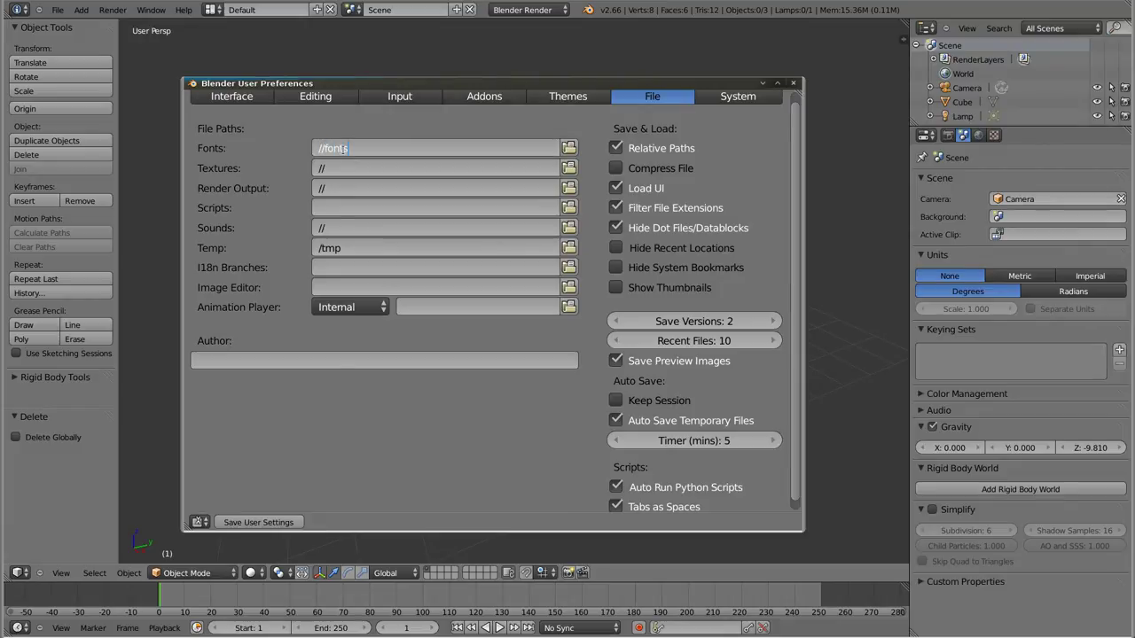
key(Return)
click(355, 148)
text(//)
key(Return)
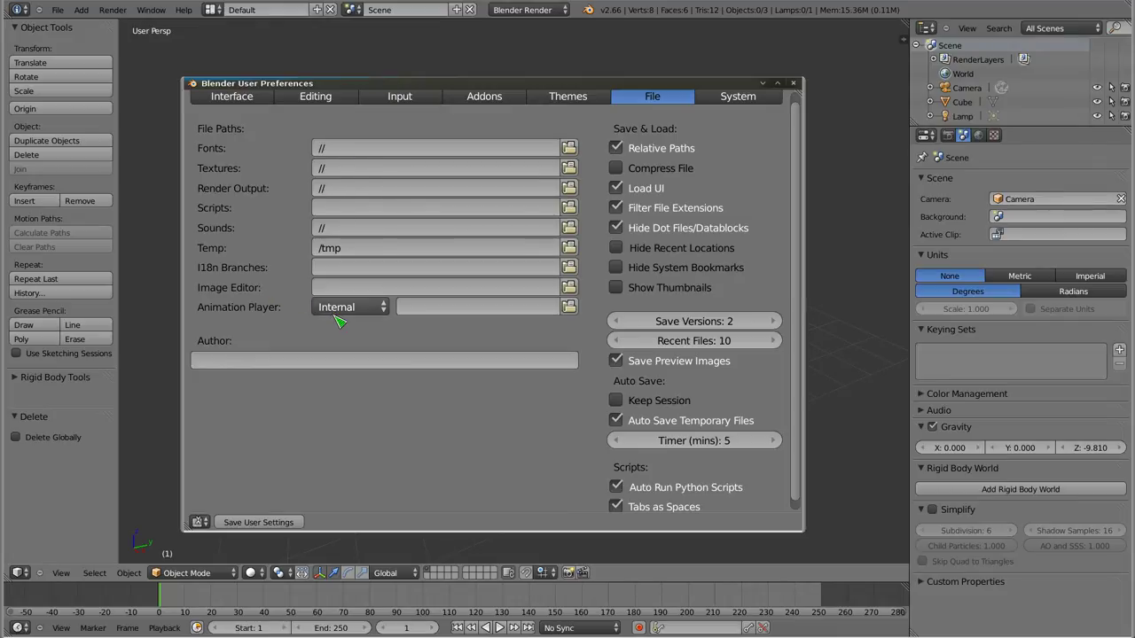
- Change the Temp path to / and begin editing it again
click(351, 249)
text(/)
key(Return)
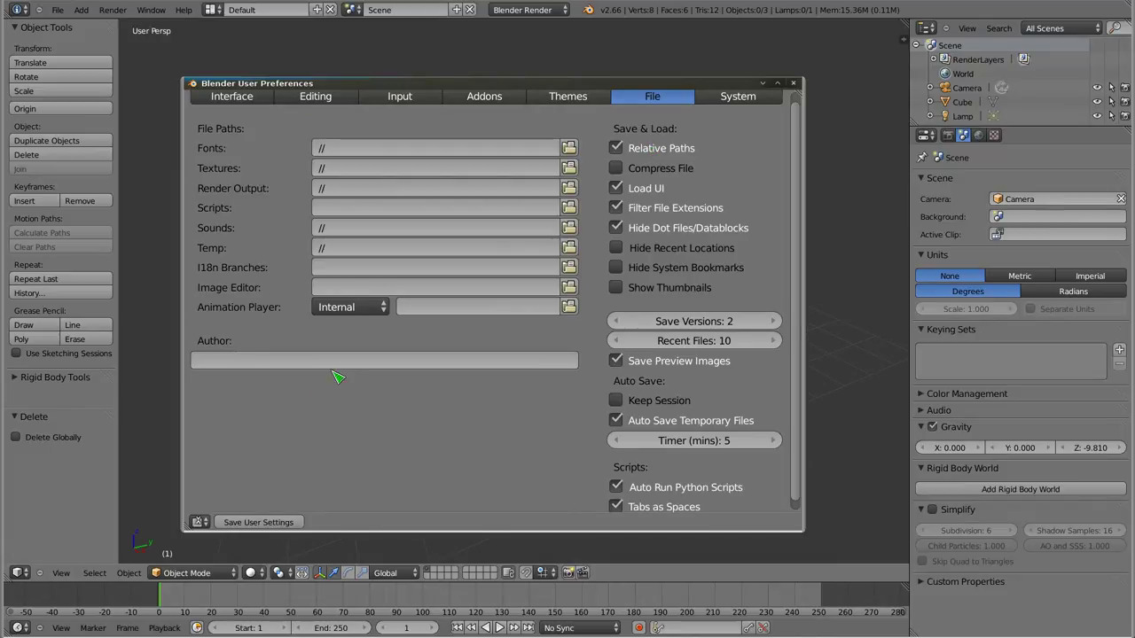
click(335, 249)
- Set the Temp path back to /tmp
text(tmp)
key(Return)
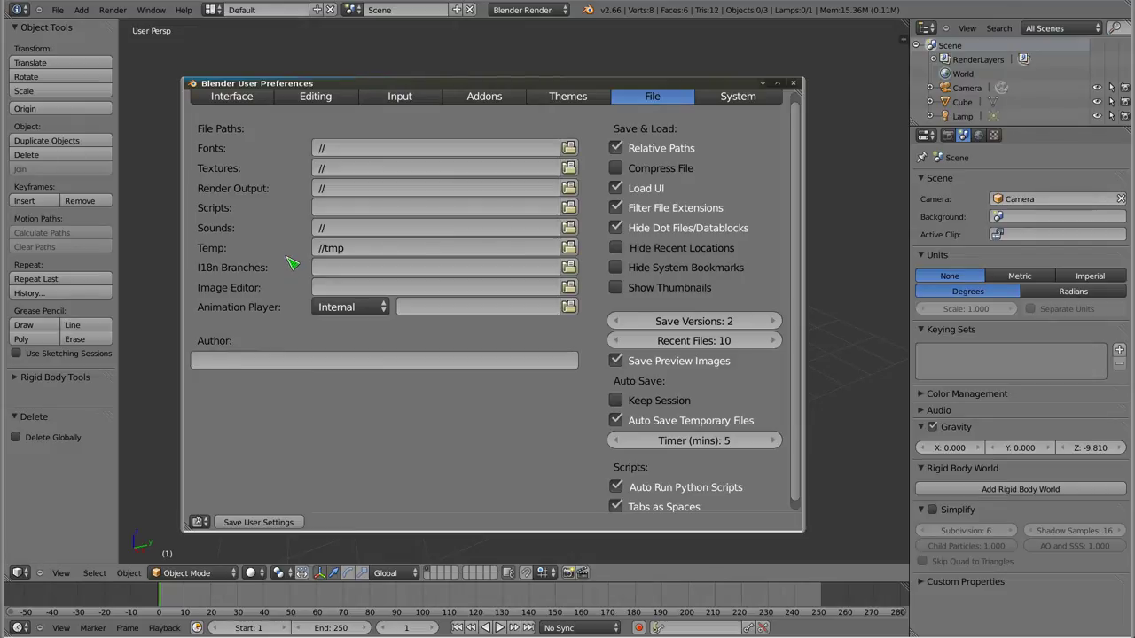
click(355, 248)
text(/)
key(Return)
- Edit the Image Editor field for gimp, cancelling its file browser without choosing
click(336, 287)
text(gimp)
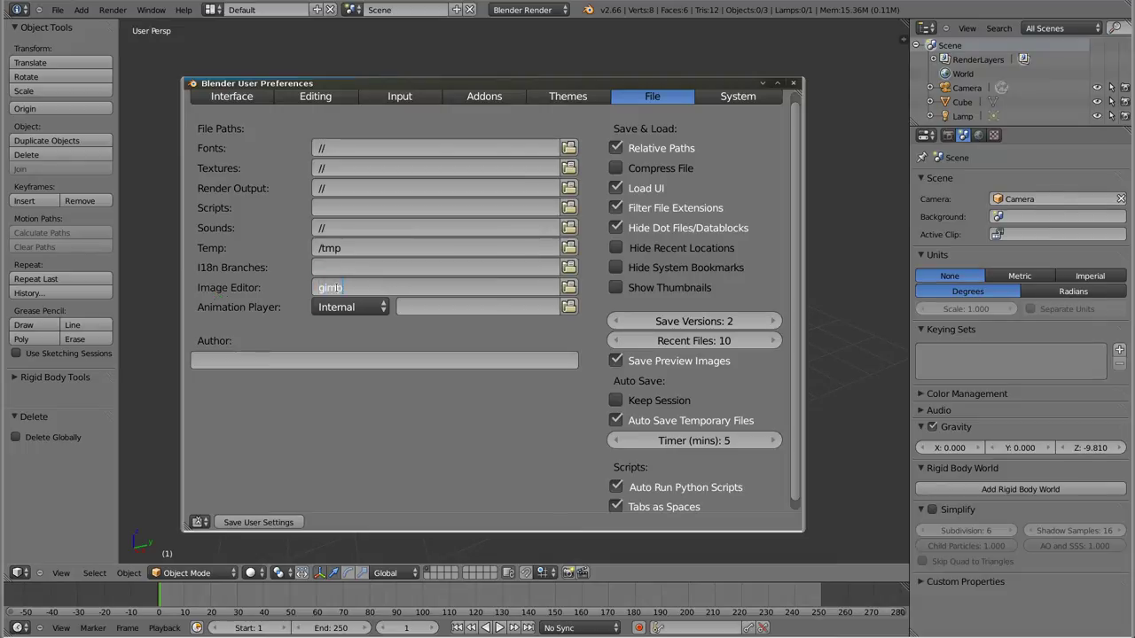
click(572, 291)
key(Escape)
scroll(802, 258, up, 1)
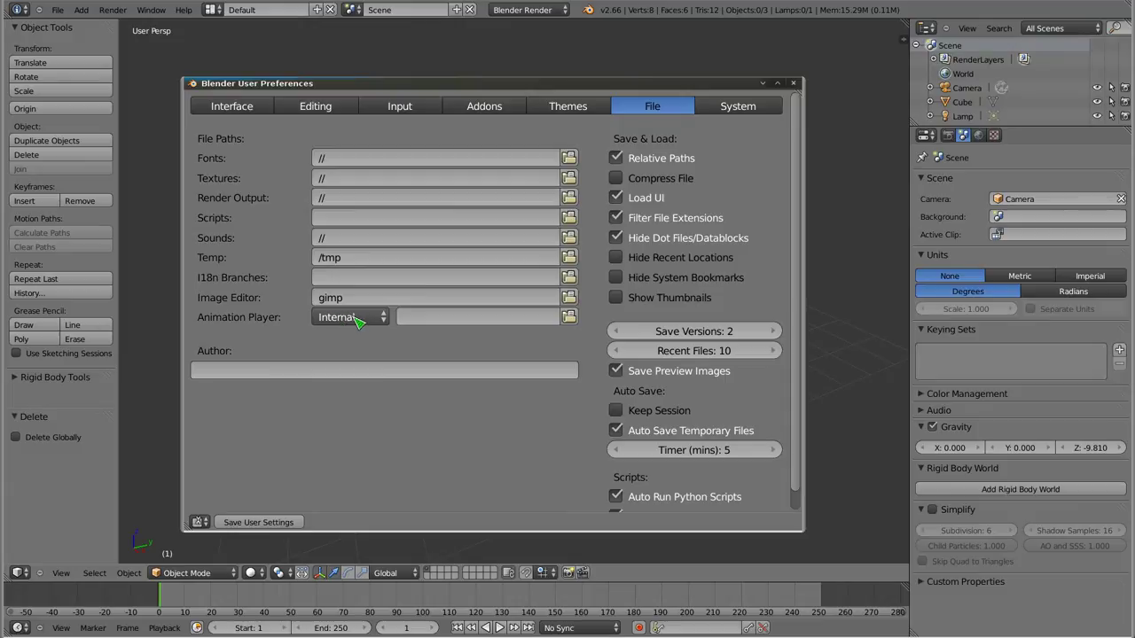
click(368, 318)
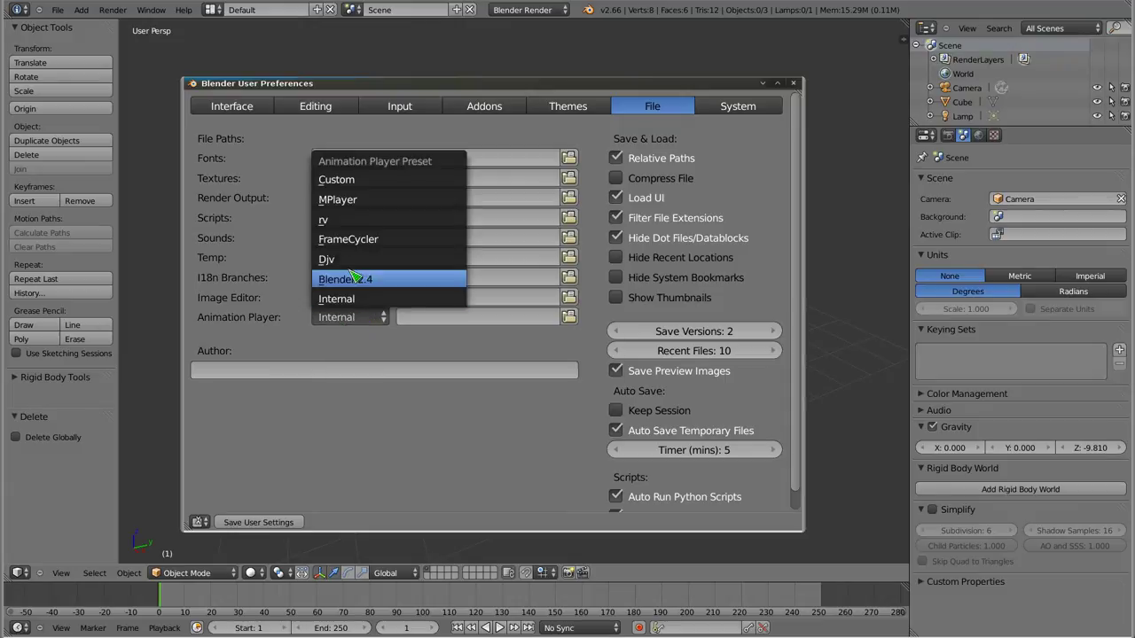
click(371, 180)
click(431, 315)
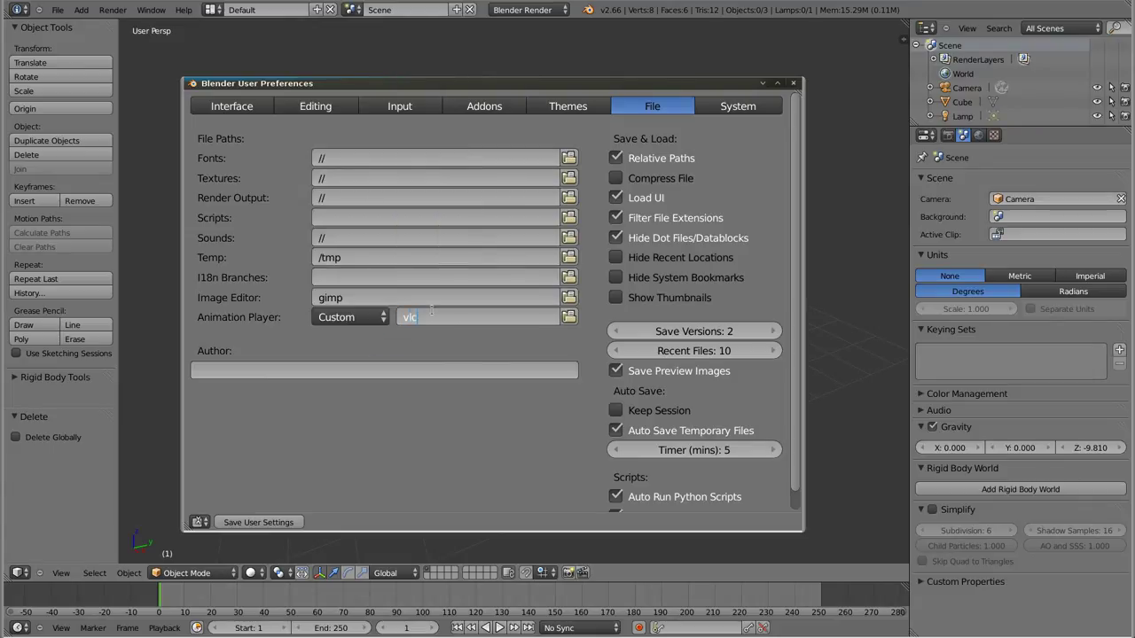
key(Escape)
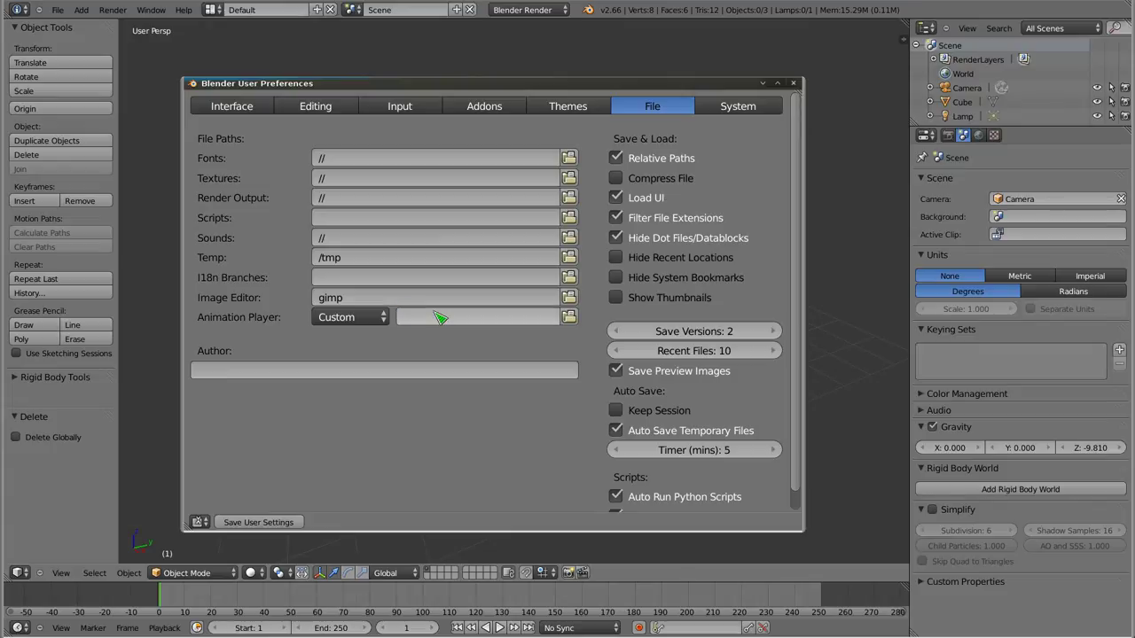
click(350, 318)
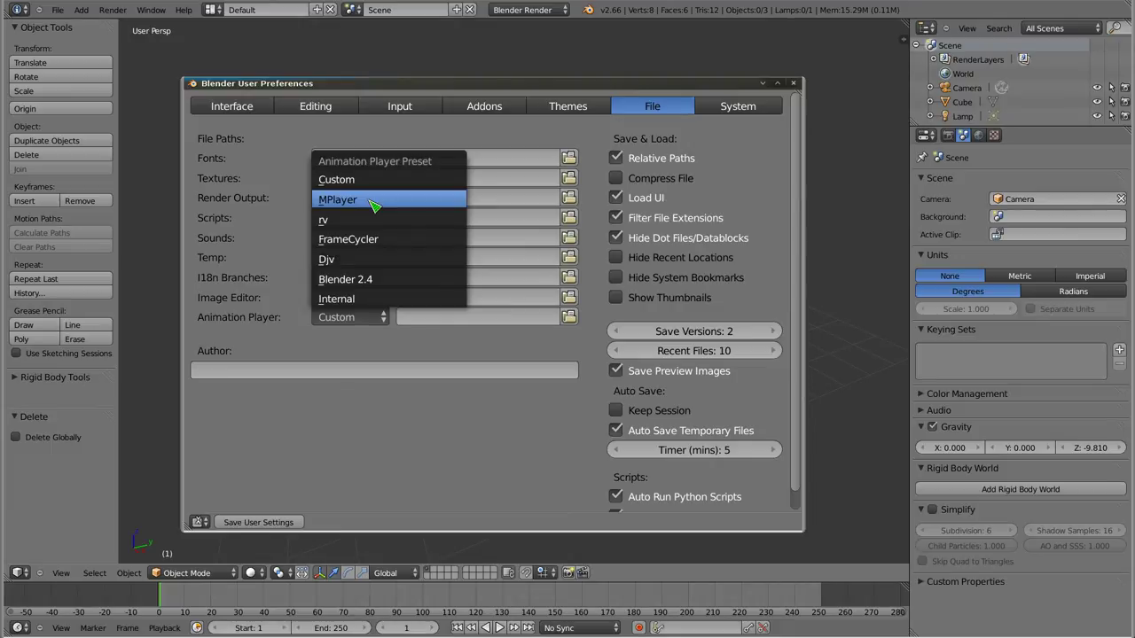
click(364, 300)
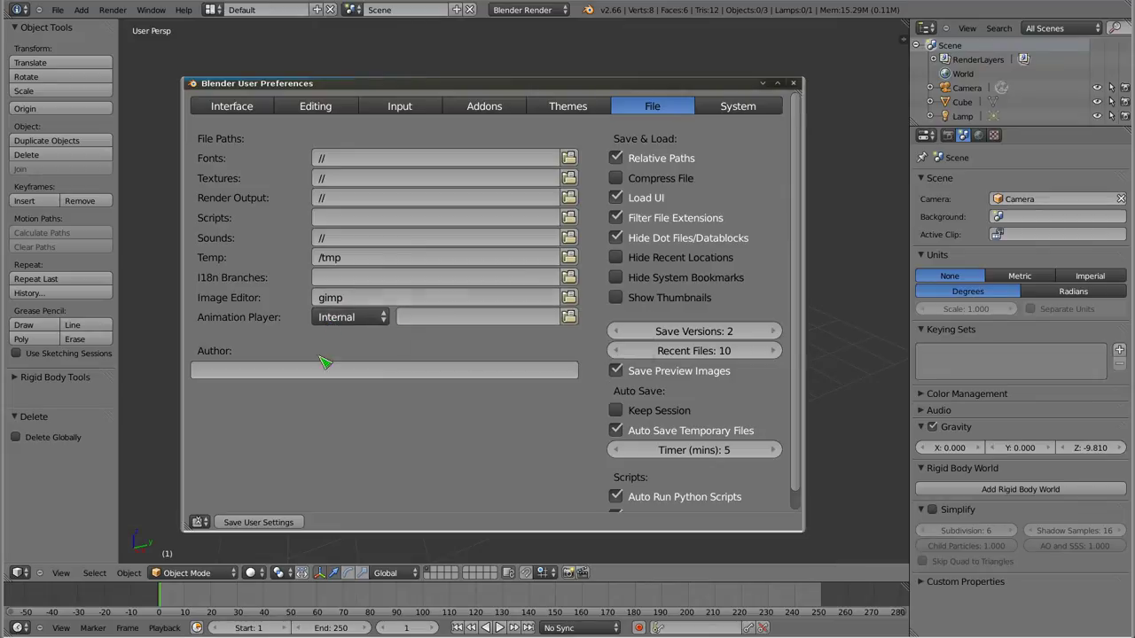
- Enter the author's name and website, enlarge the window, and enable Filter File Extensions
click(216, 372)
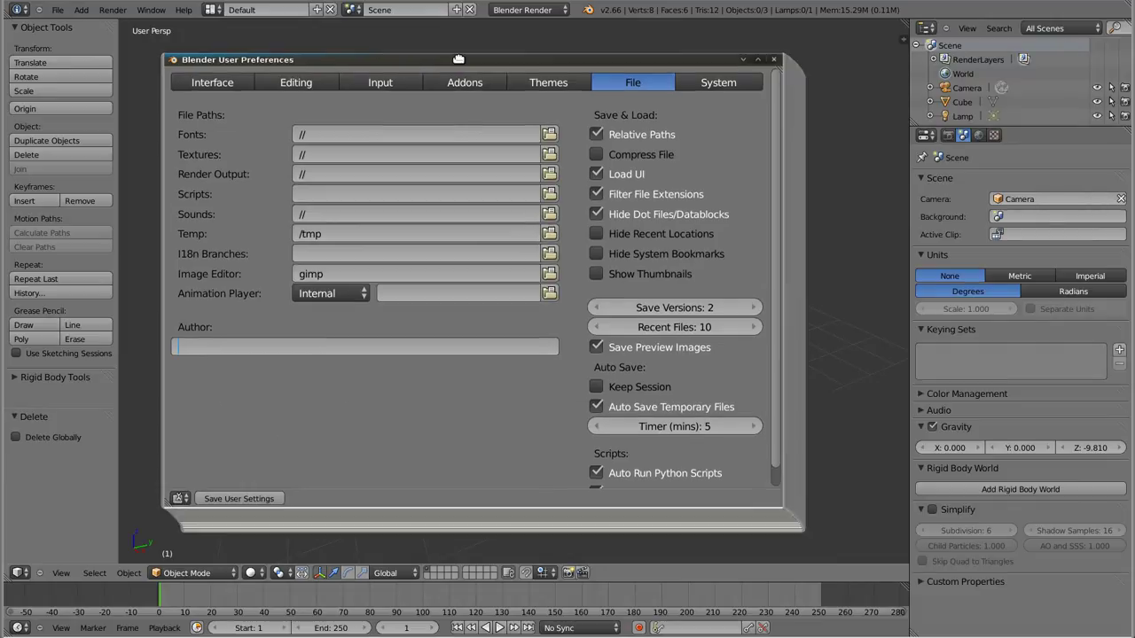
drag(465, 83, 433, 52)
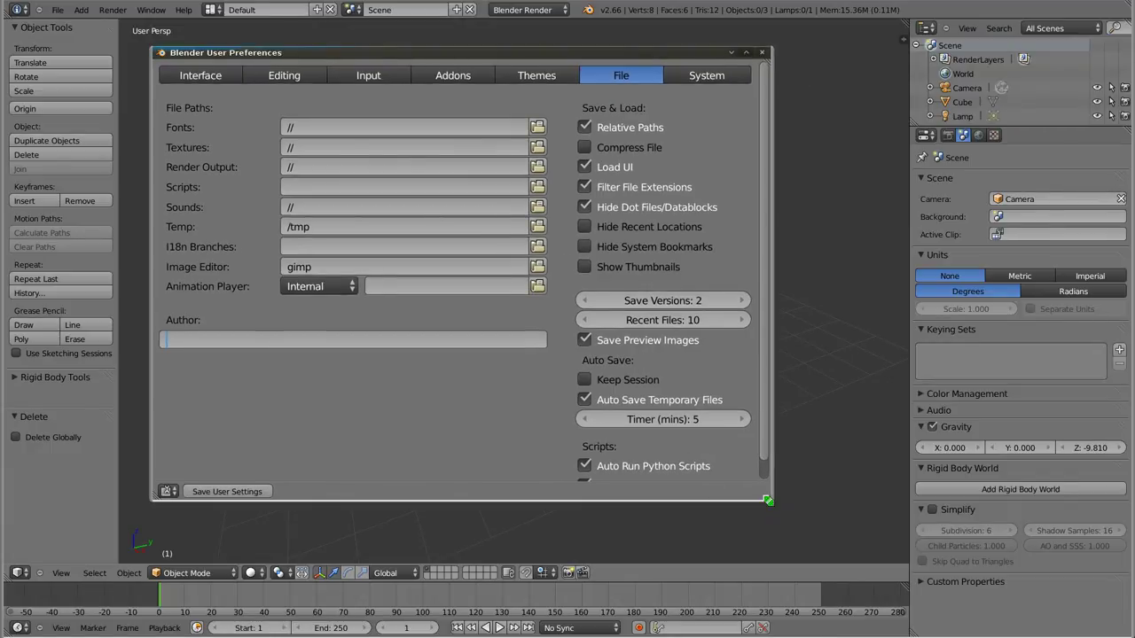
drag(771, 499, 803, 527)
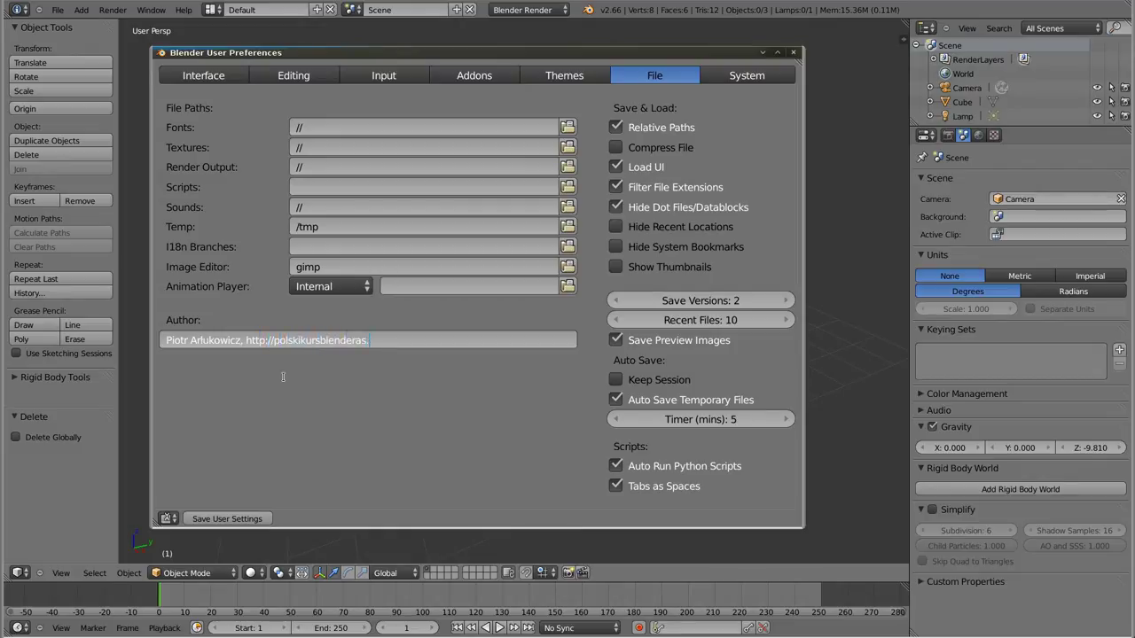
text(Piotr Arłukowicz, http://polskikursblendera.pl/)
key(Return)
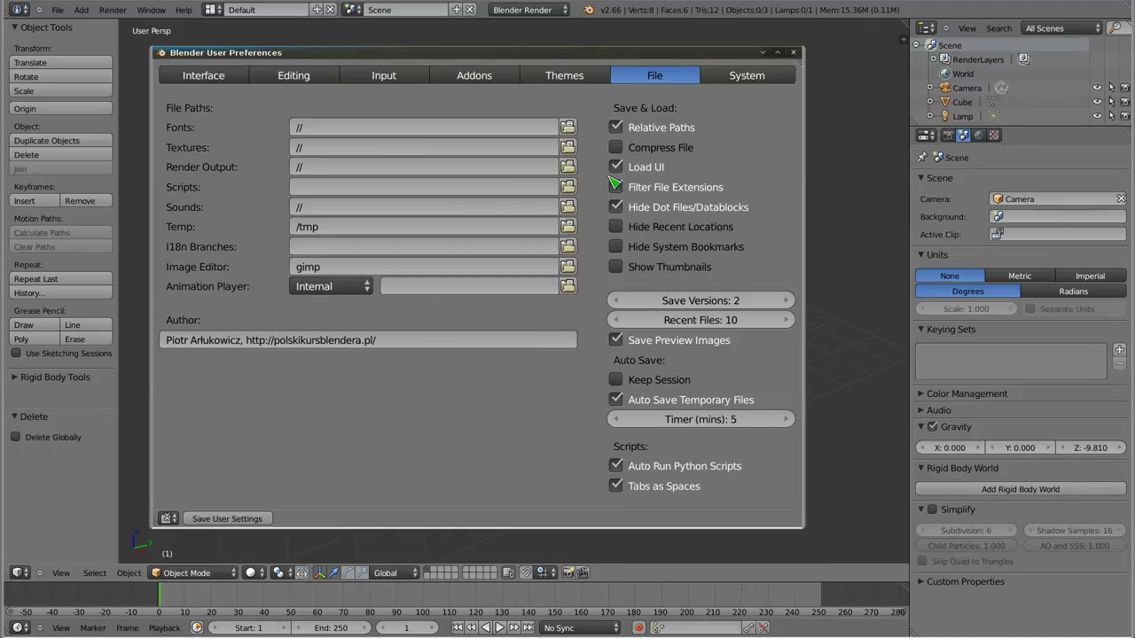
click(614, 185)
drag(665, 53, 646, 53)
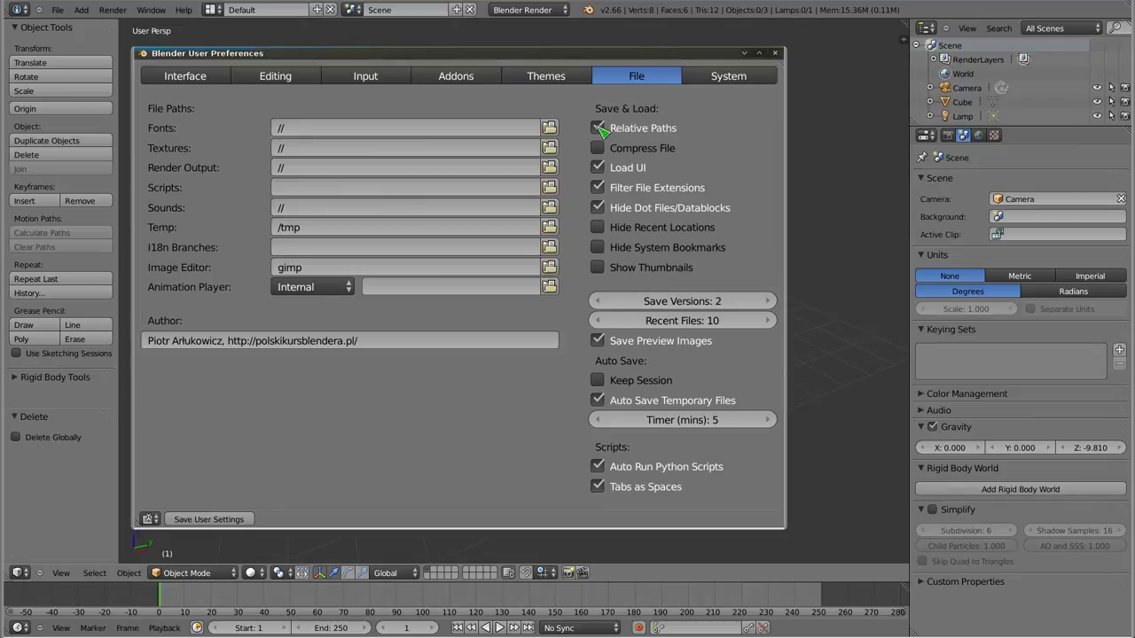
- Enable Compress File and bring up the folder browser for the Scripts path
click(599, 149)
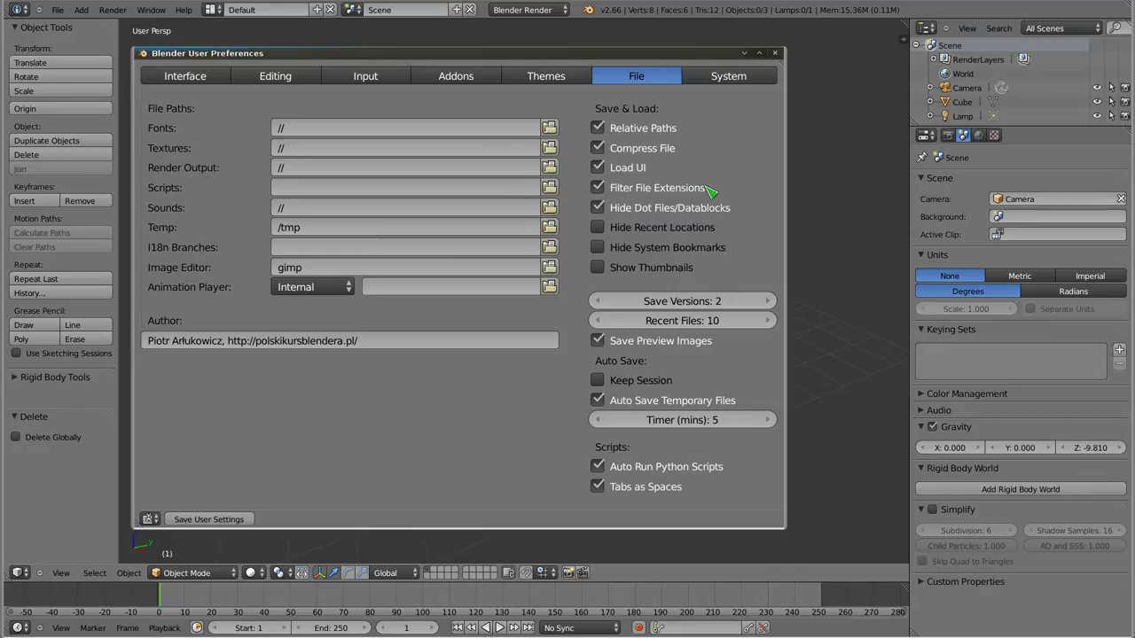
click(549, 187)
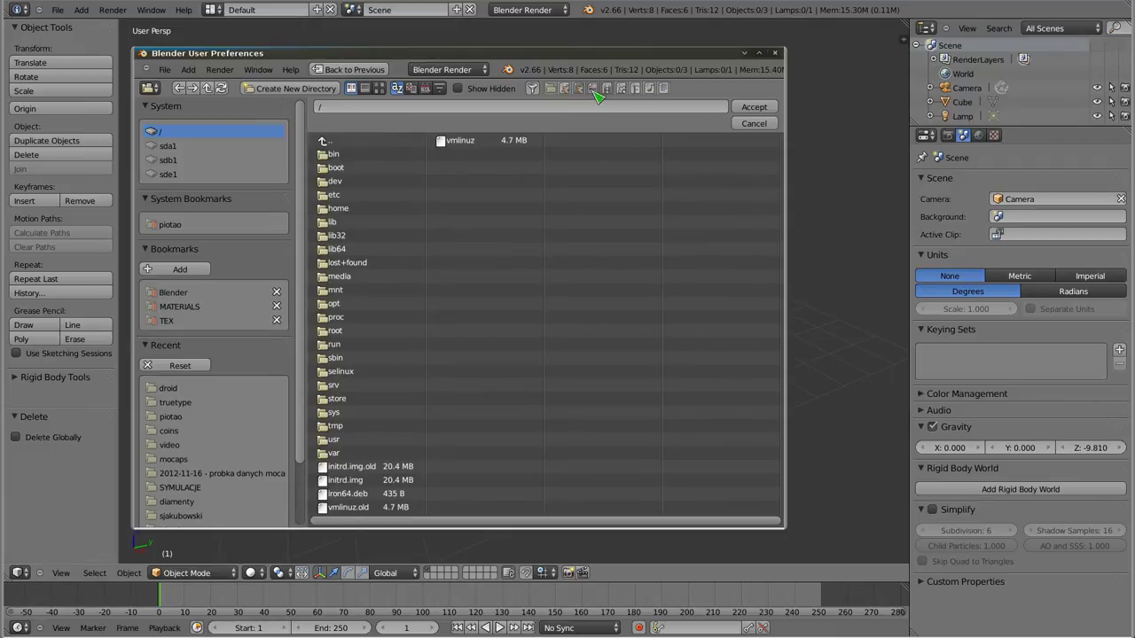
- Cancel the Scripts folder browser, then open and dismiss the Render Output browser
click(754, 124)
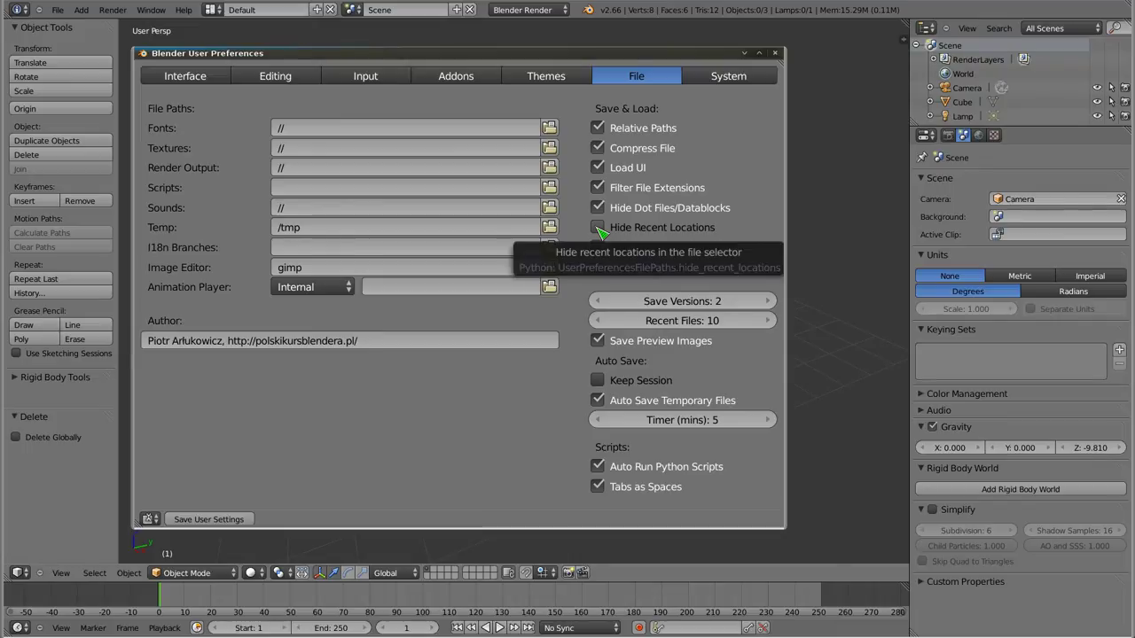
click(550, 167)
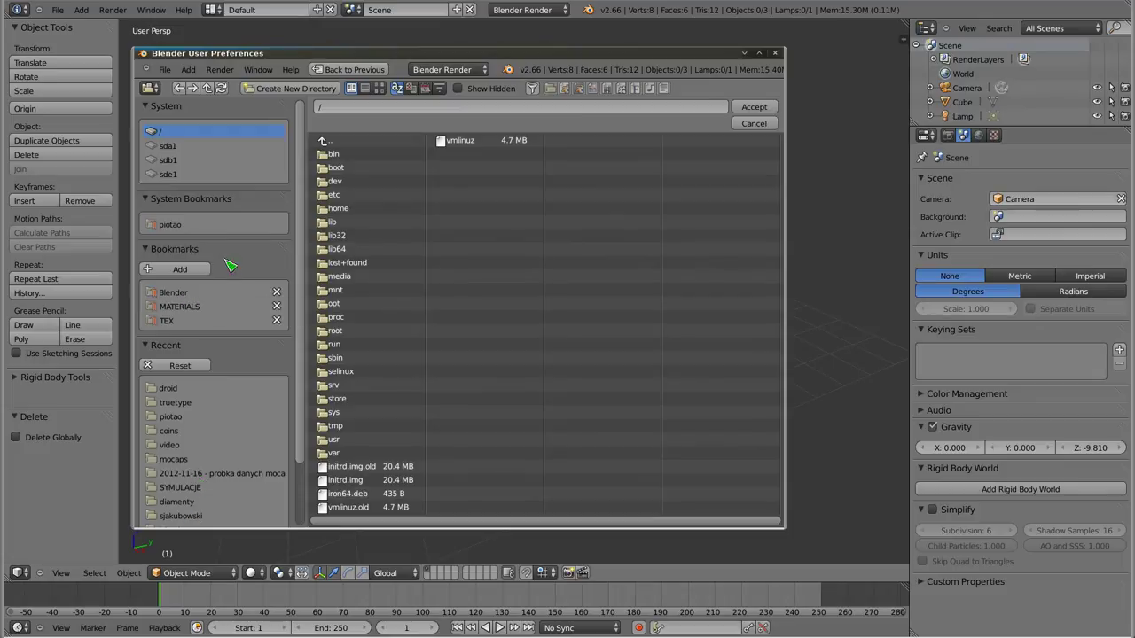
key(Escape)
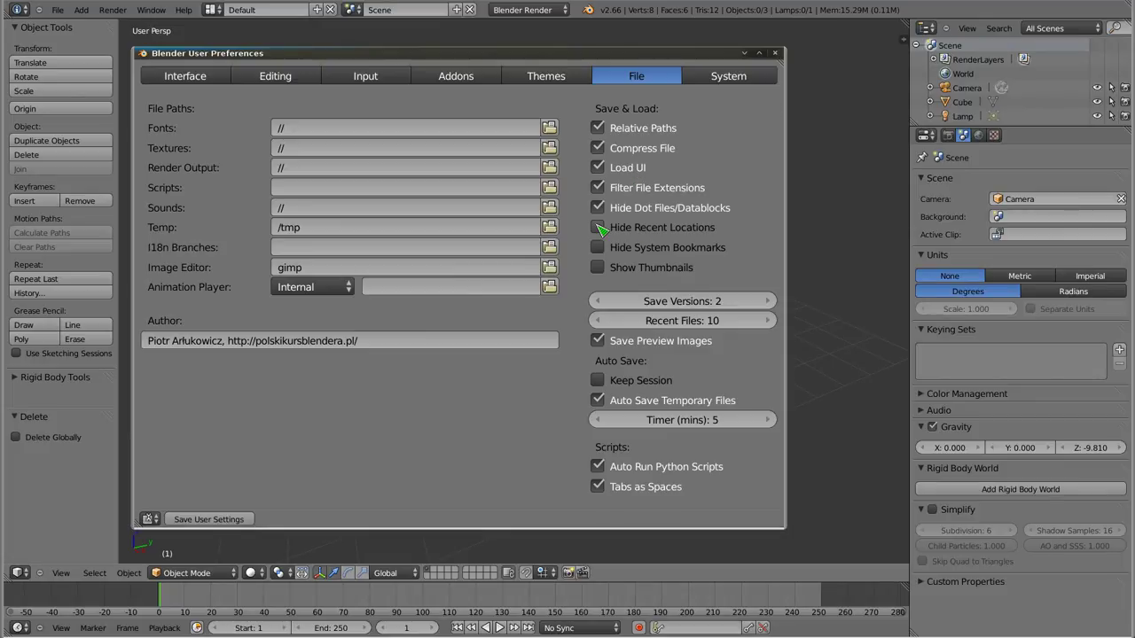
- Try Hide Recent Locations in the translation branches folder browser, then turn it back off
click(601, 228)
click(550, 247)
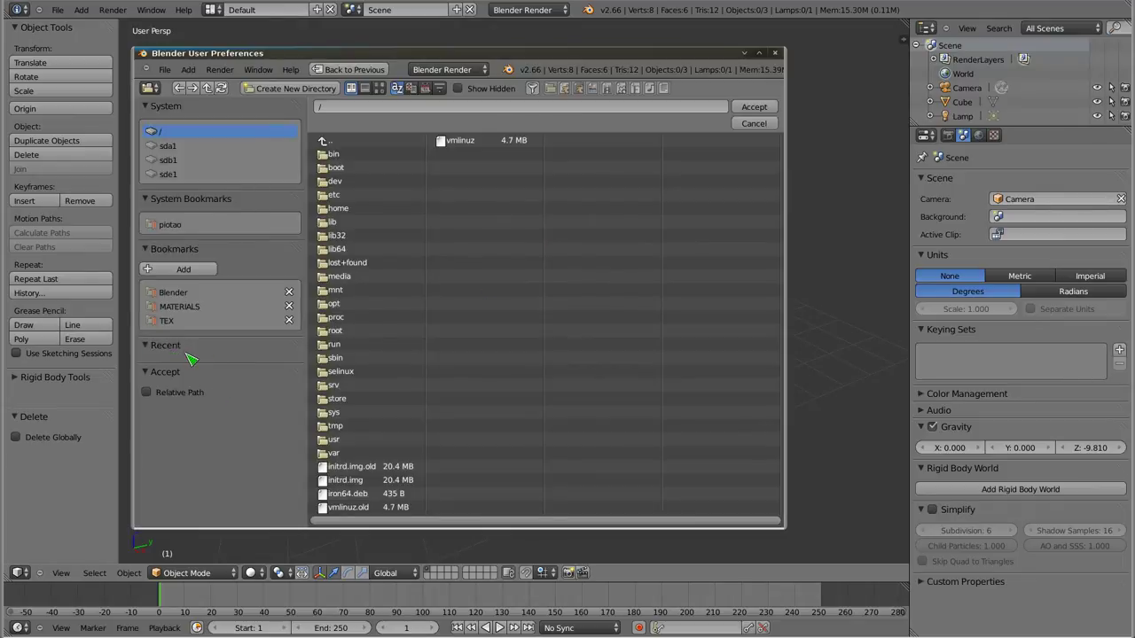
key(Escape)
click(600, 229)
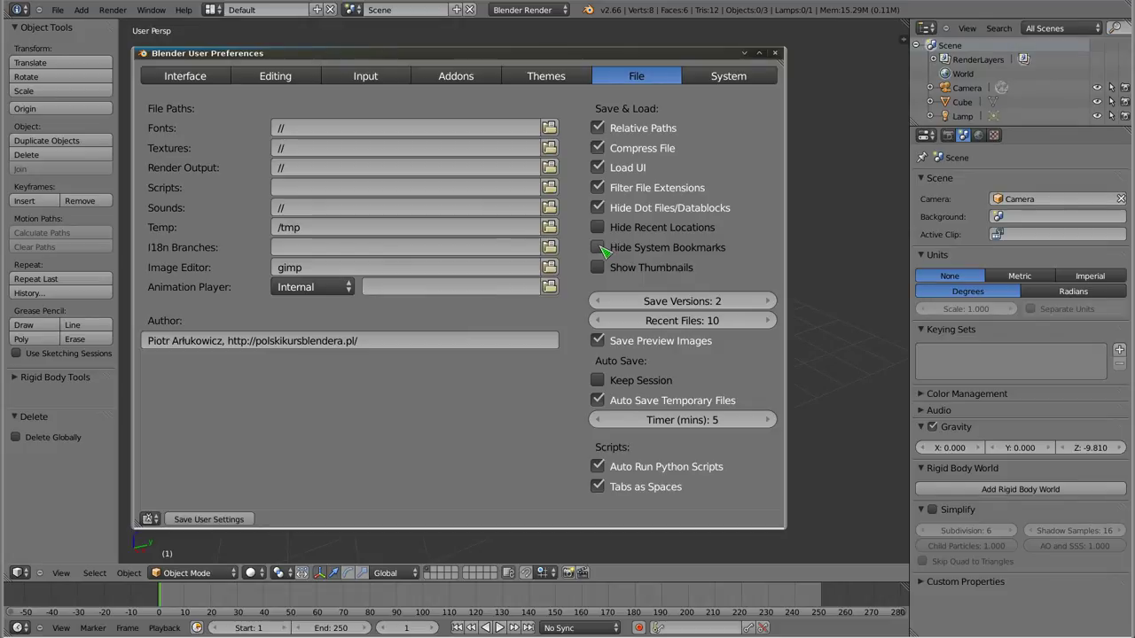
- Bookmark the root folder in the file browser, then remove that bookmark again
click(550, 247)
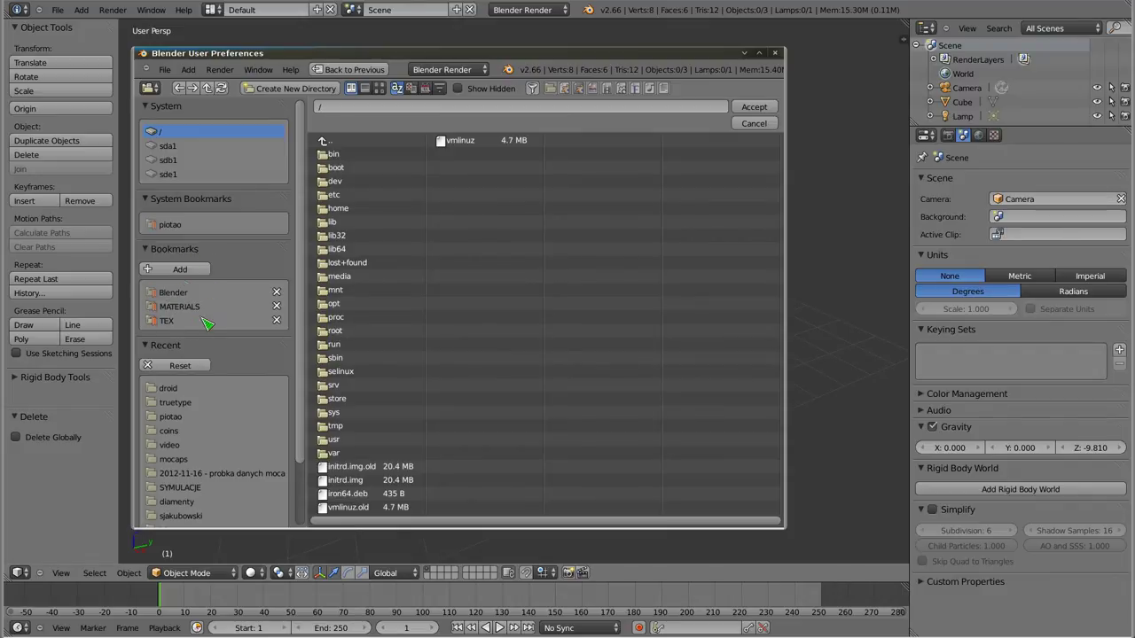
click(182, 269)
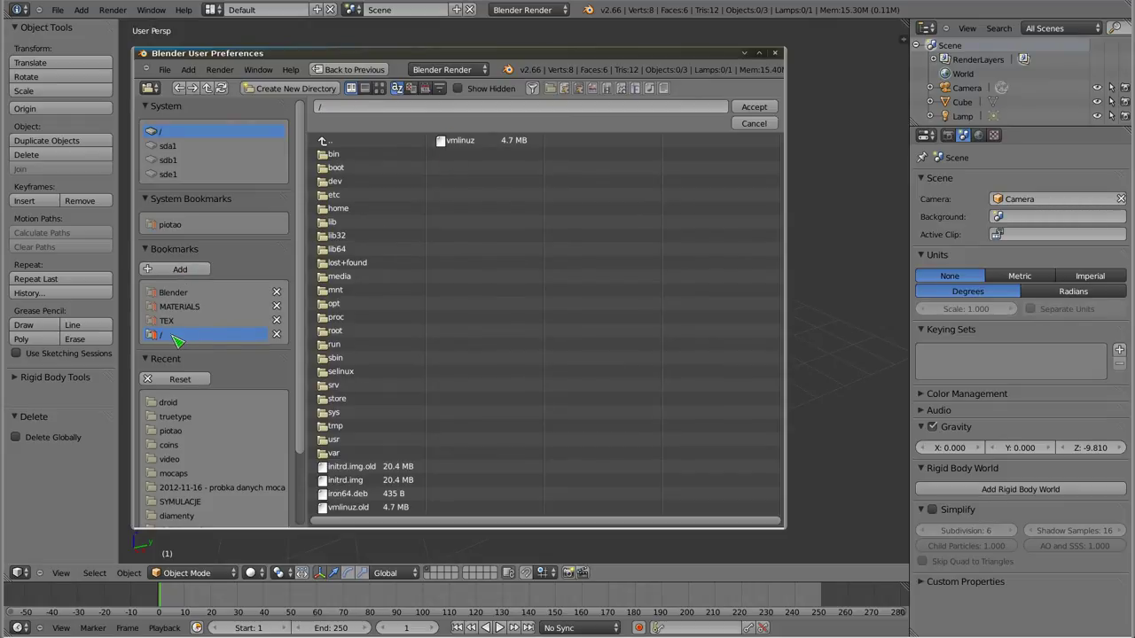
click(277, 335)
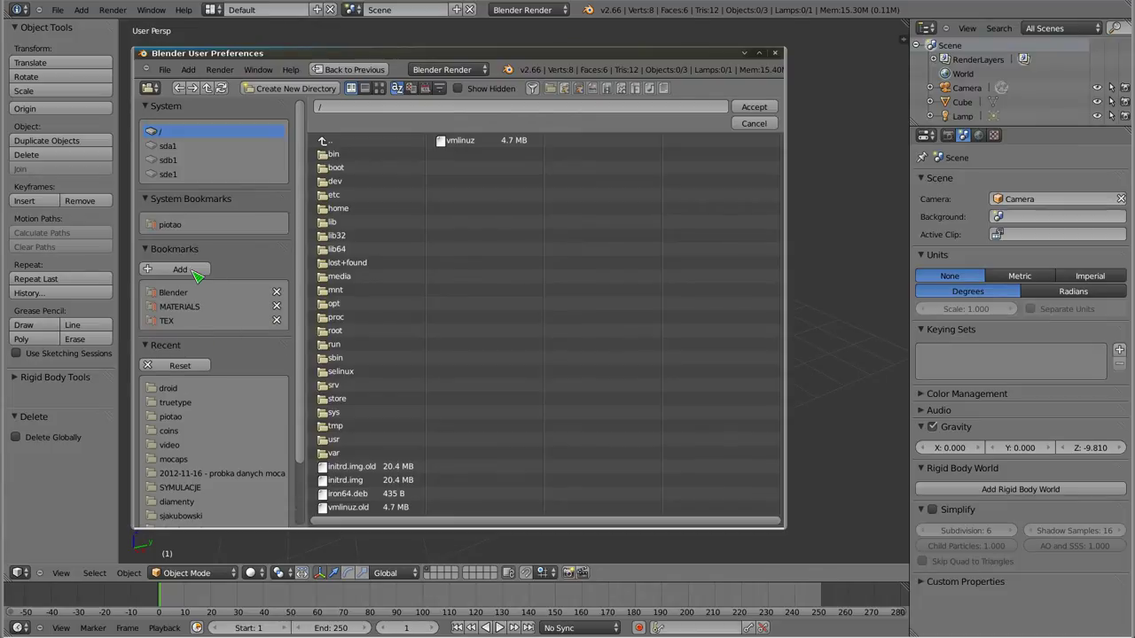
key(Escape)
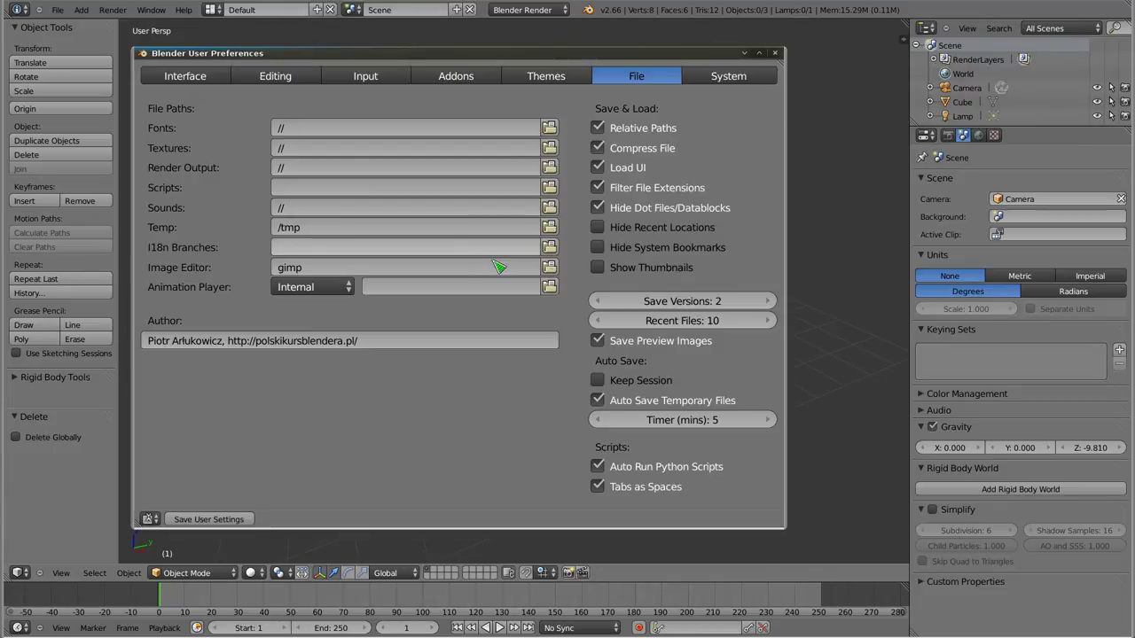
- Enable Hide System Bookmarks and check it in the Temp folder browser, keeping /tmp
click(599, 249)
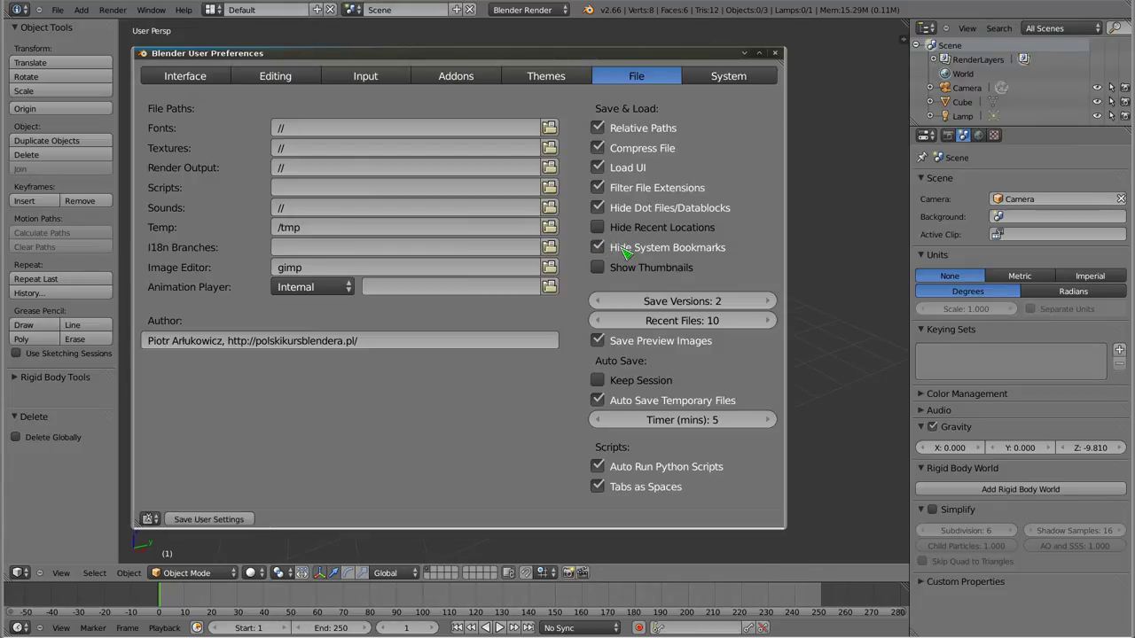
click(549, 227)
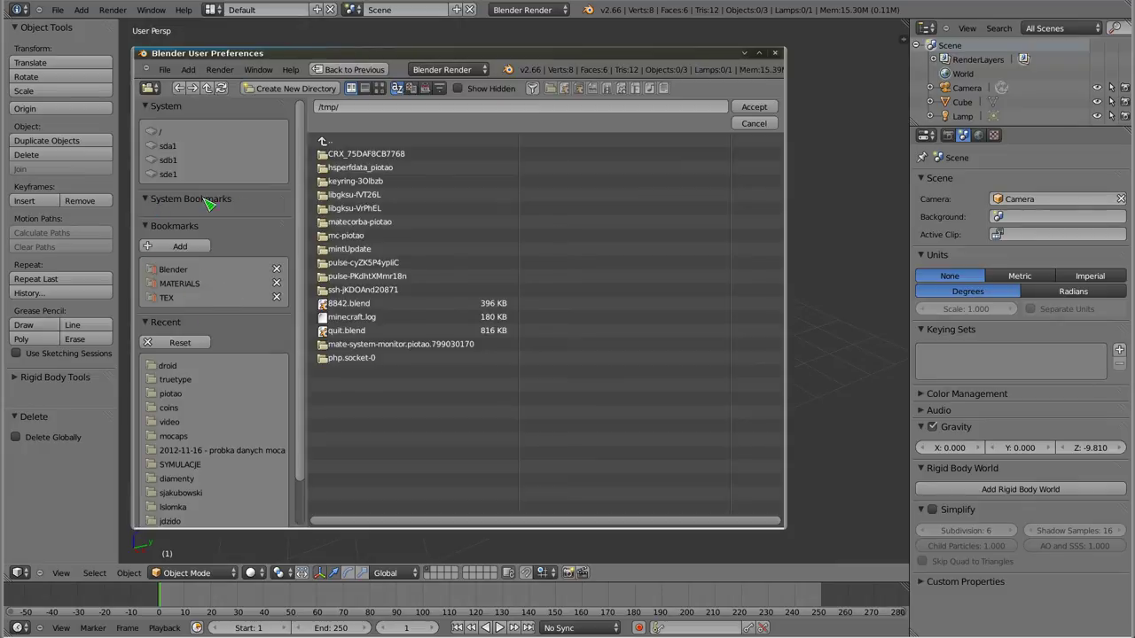
key(Escape)
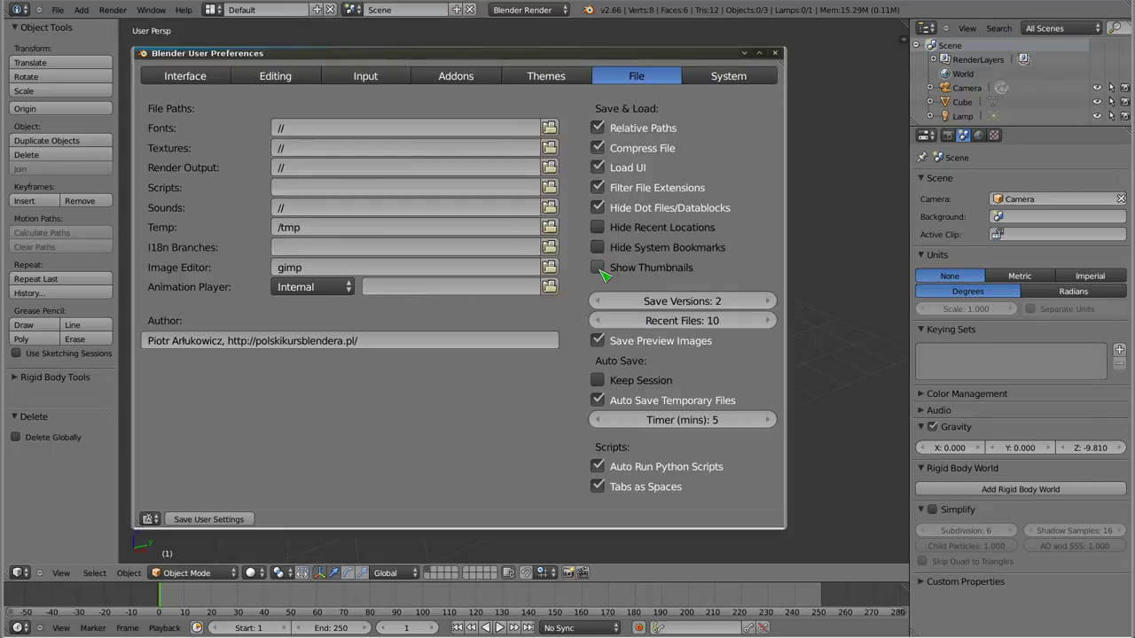
- Browse the fonts folder in thumbnail view, then cancel without choosing anything
click(549, 127)
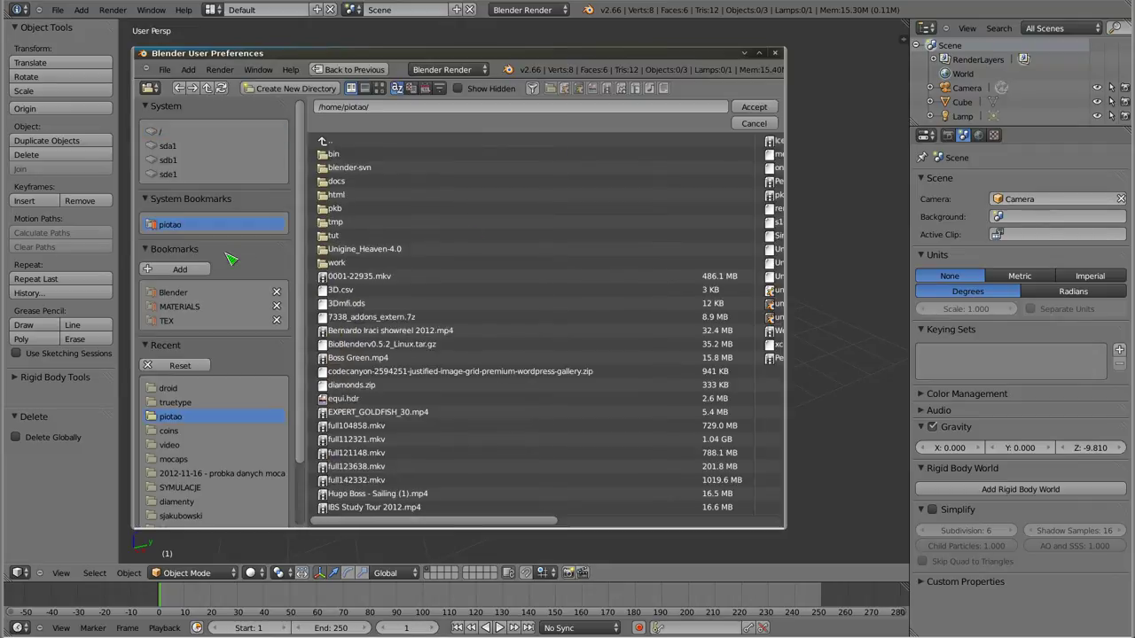
scroll(438, 388, down, 5)
scroll(438, 388, up, 5)
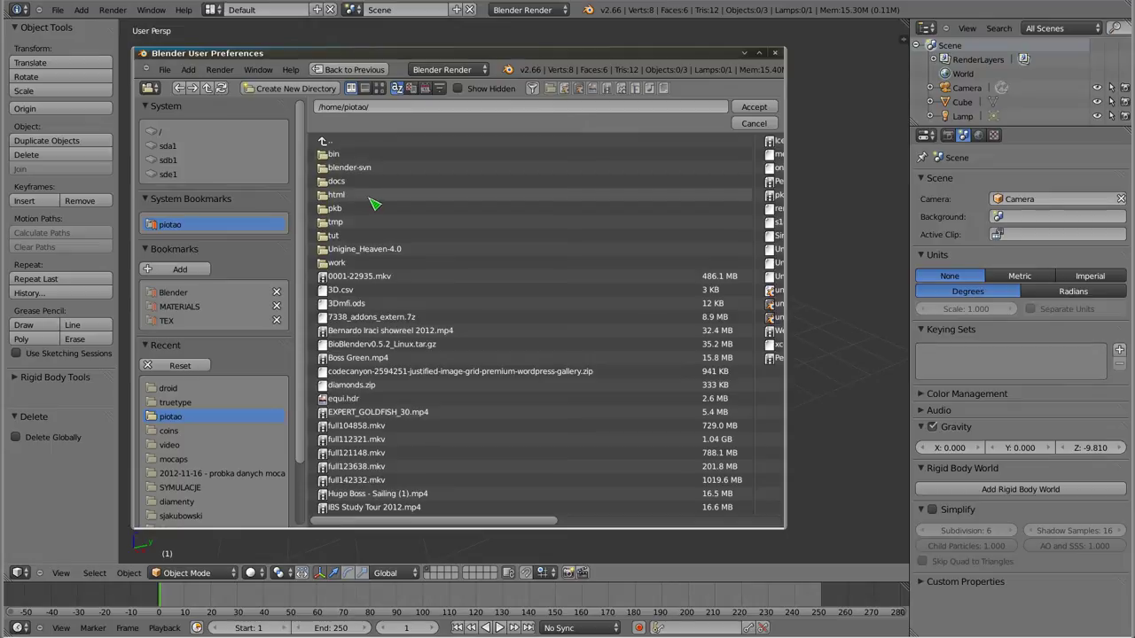
click(381, 88)
scroll(710, 357, down, 2)
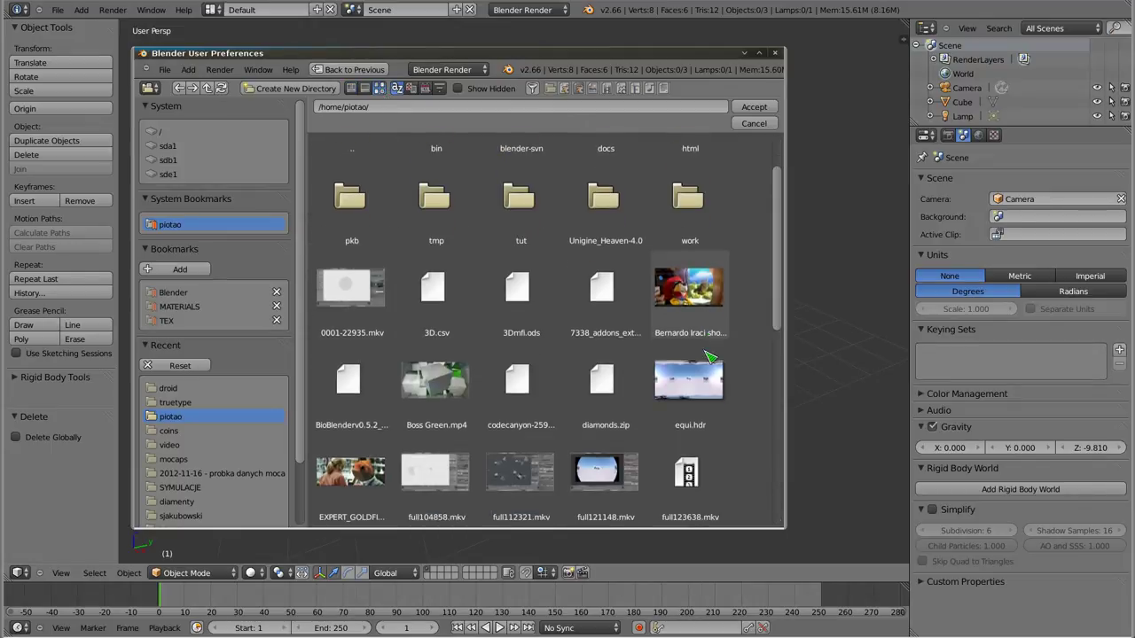
scroll(710, 357, down, 1)
scroll(714, 355, down, 1)
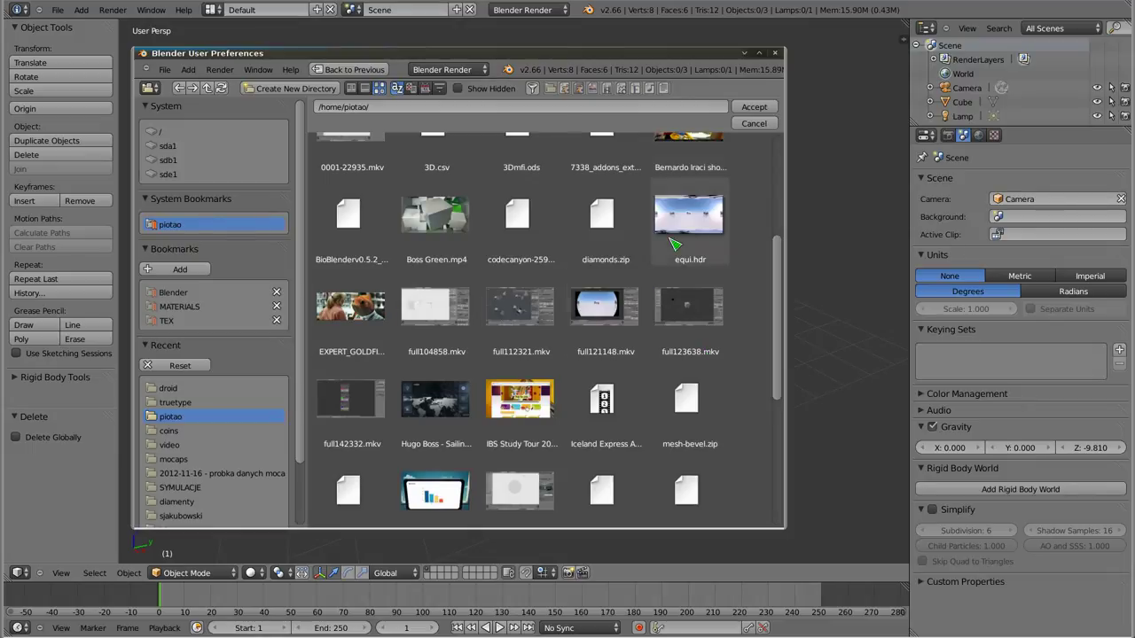
scroll(598, 381, down, 2)
scroll(596, 376, down, 1)
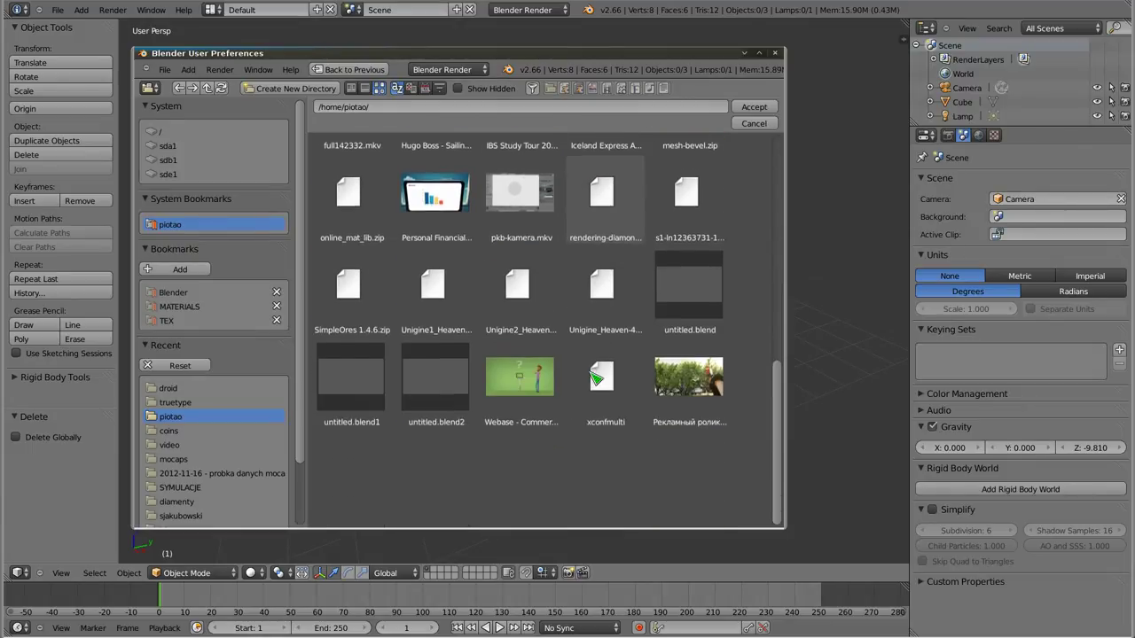
scroll(593, 410, up, 4)
scroll(581, 417, up, 1)
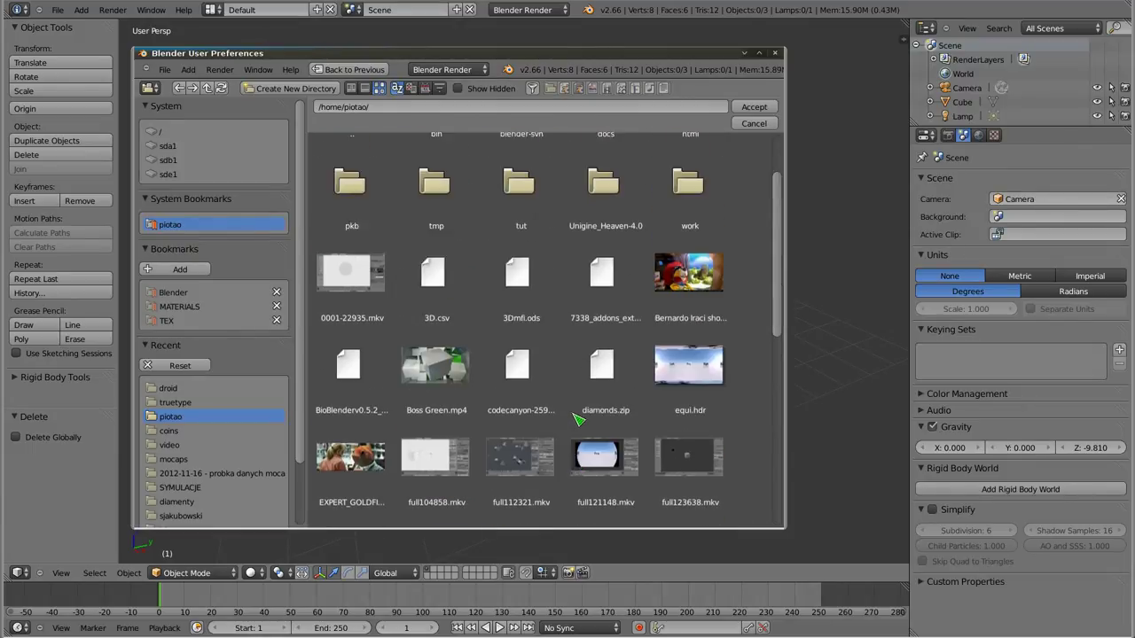
scroll(577, 418, up, 1)
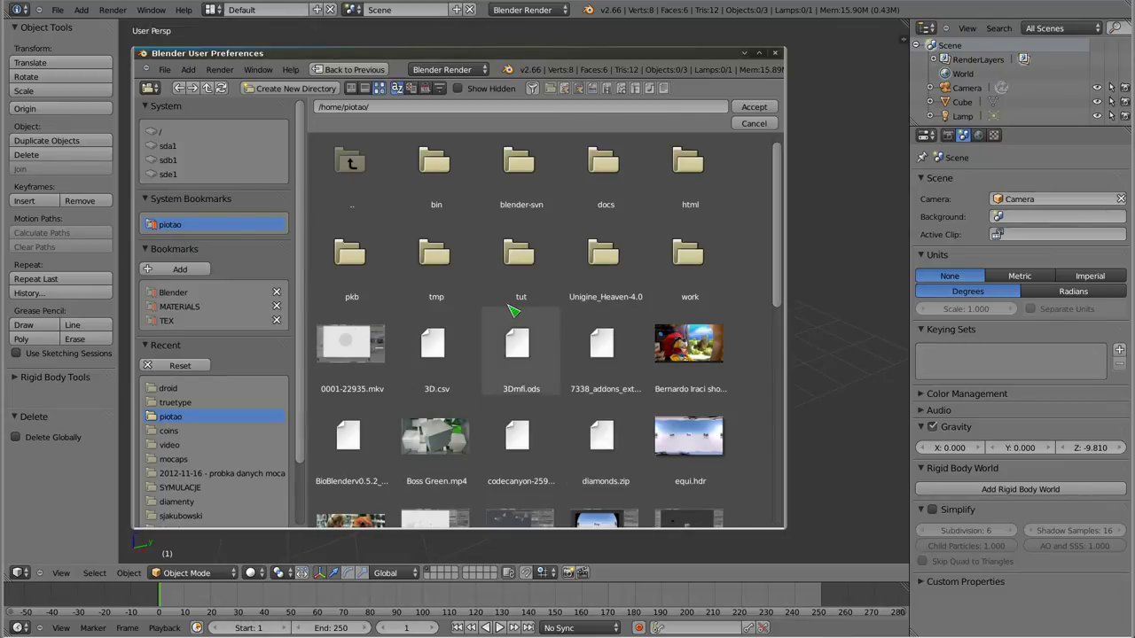
key(Escape)
- Cancel the Scripts path browser and enable Show Thumbnails for file browsers
click(550, 187)
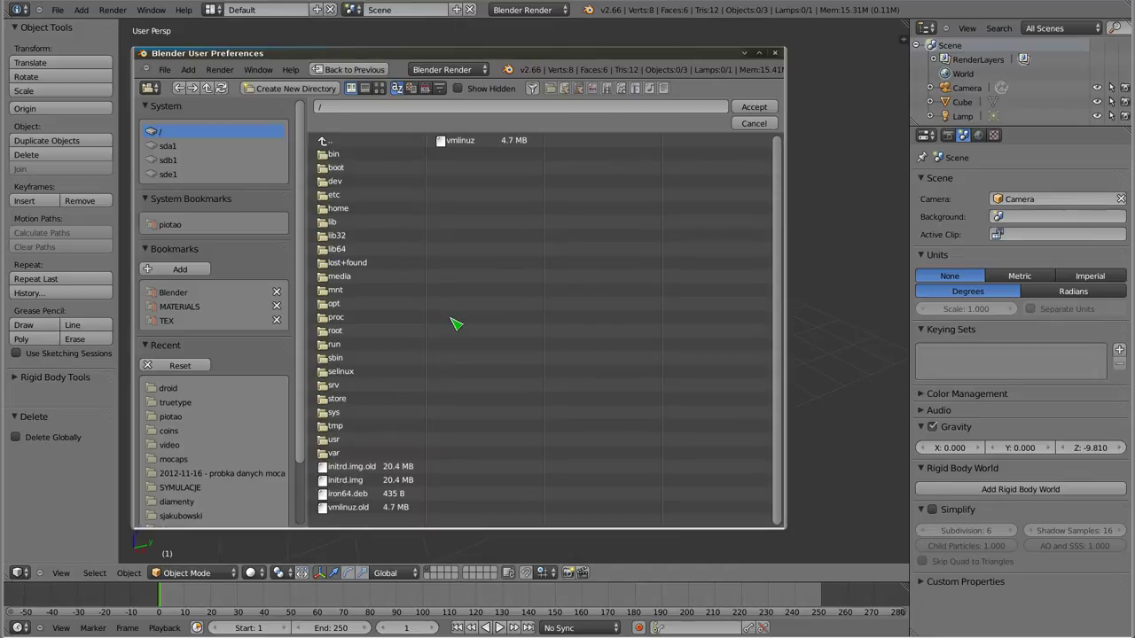
key(Escape)
click(608, 271)
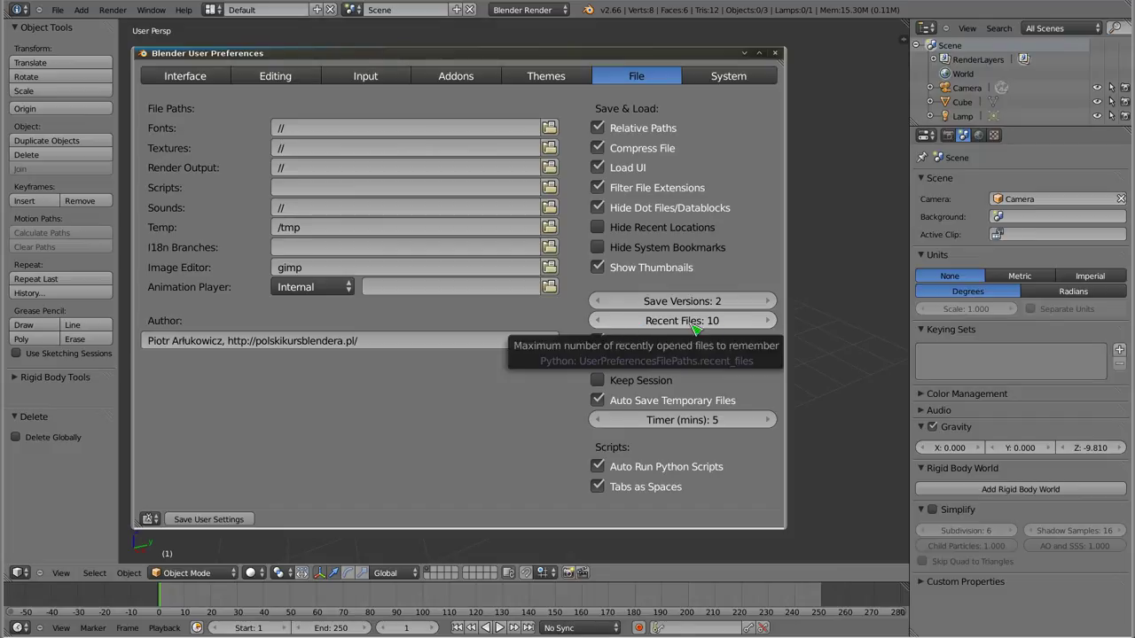
click(60, 10)
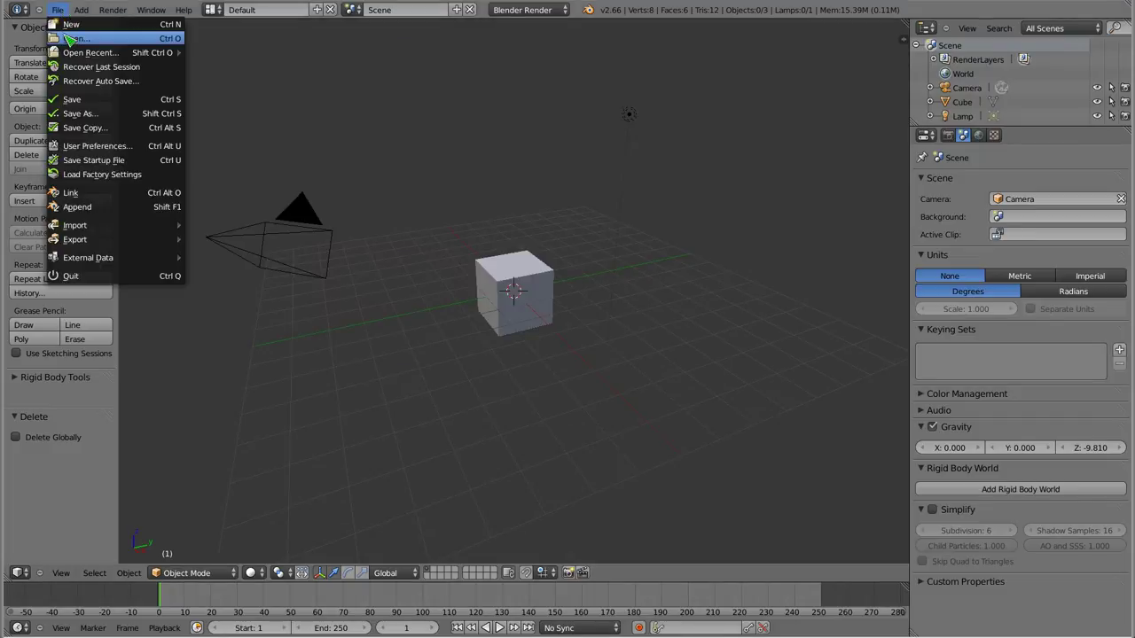
mouse_move(90, 52)
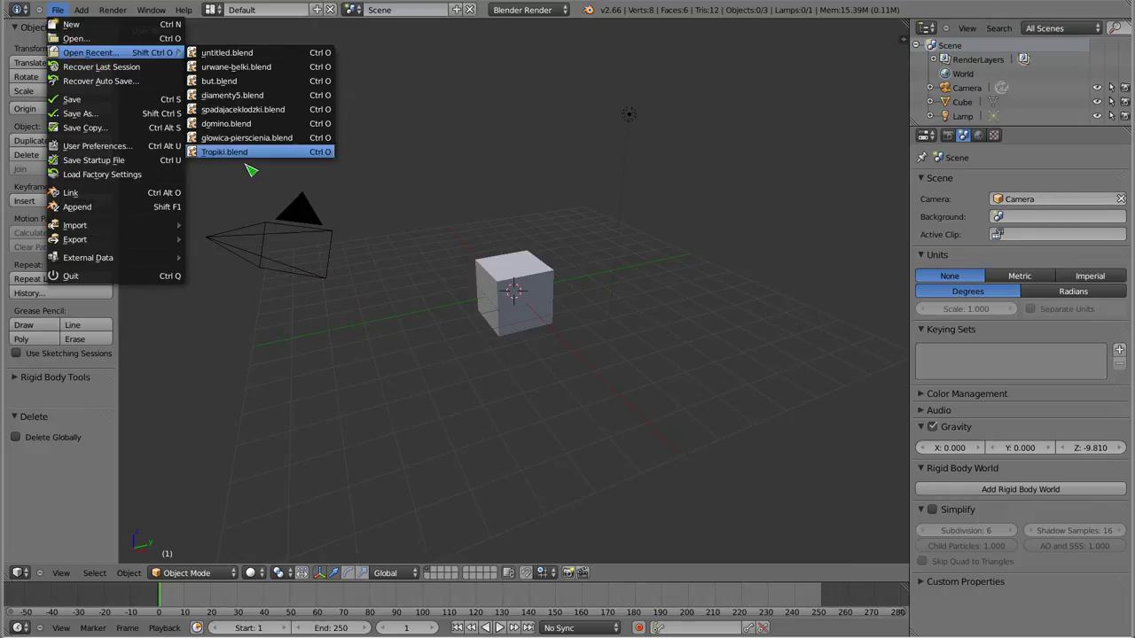
key(ctrl+alt+u)
mouse_move(694, 326)
mouse_down()
mouse_move(716, 324)
mouse_move(660, 326)
mouse_up()
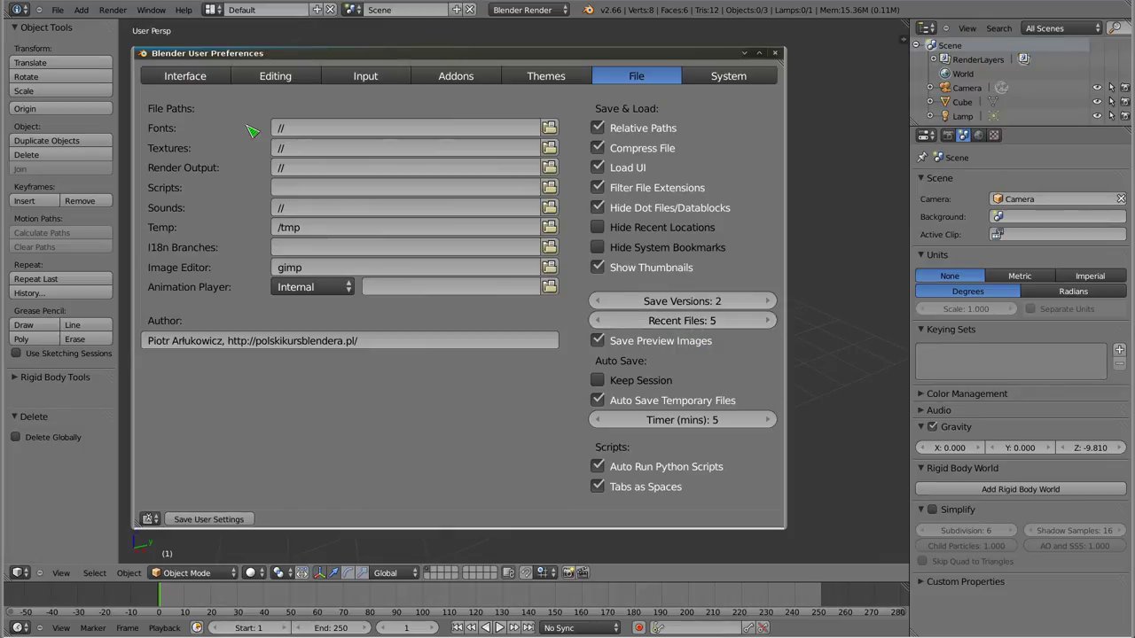
click(56, 9)
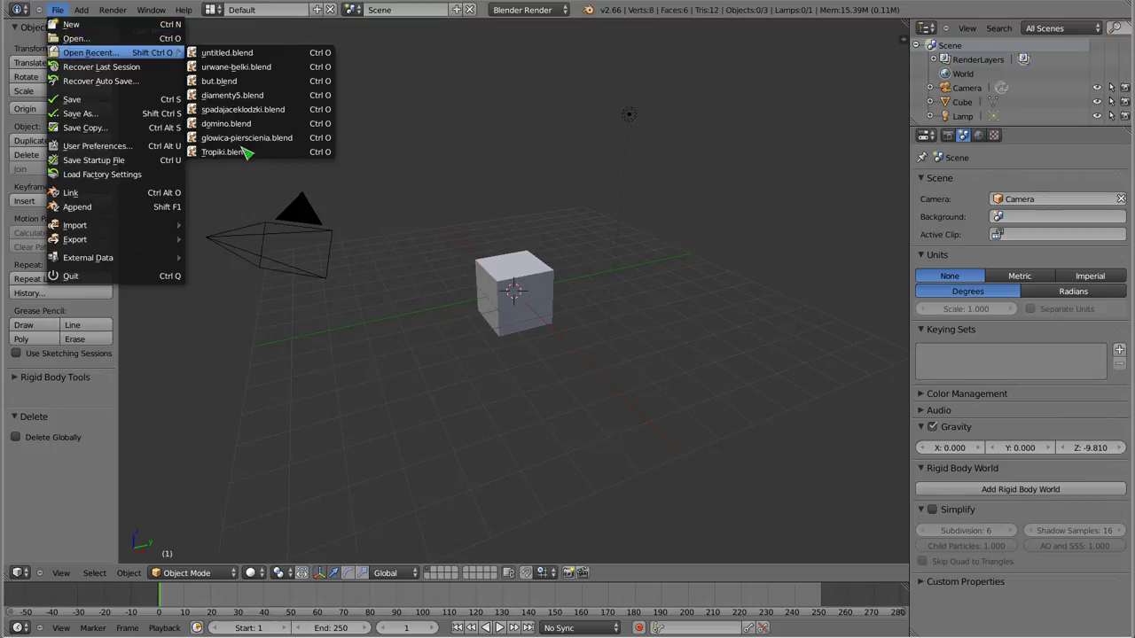
key(ctrl+alt+u)
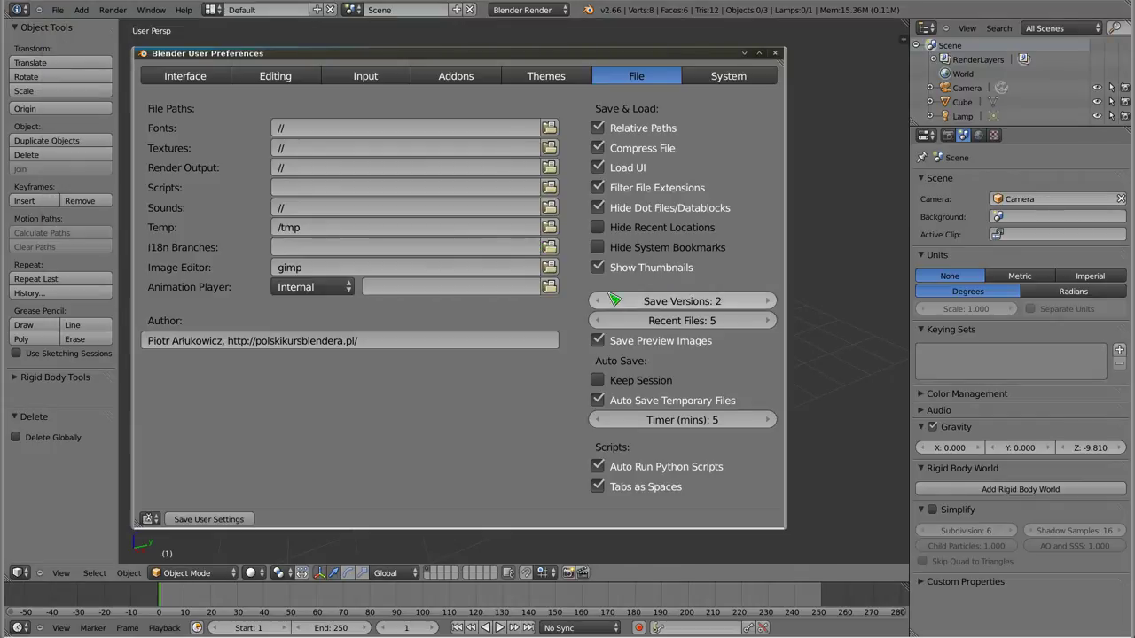
drag(683, 330, 718, 330)
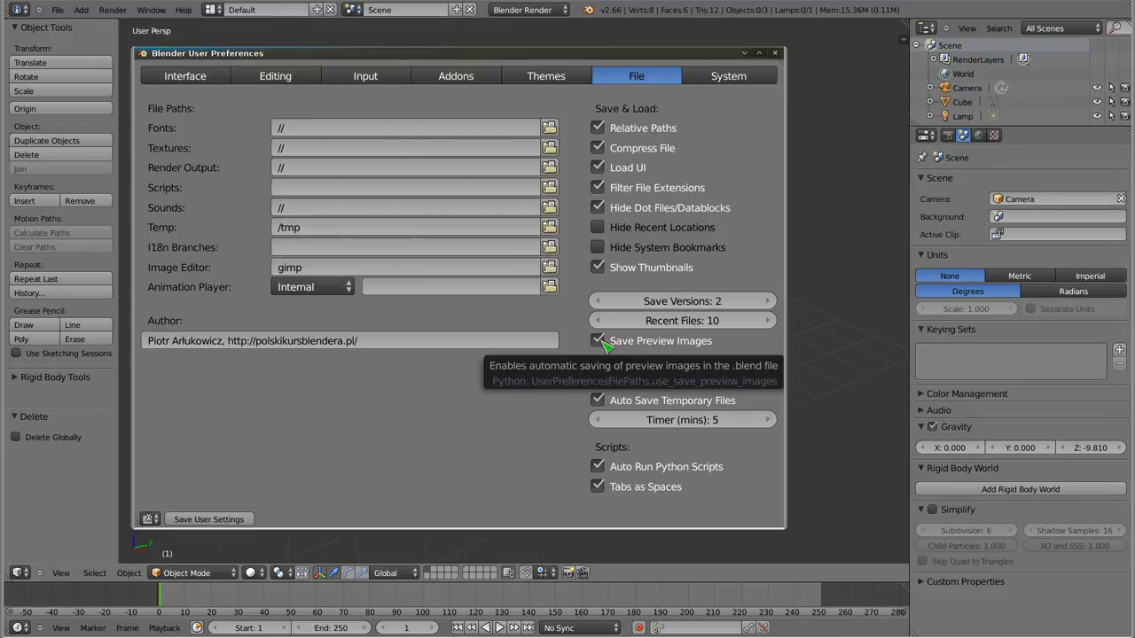
click(549, 147)
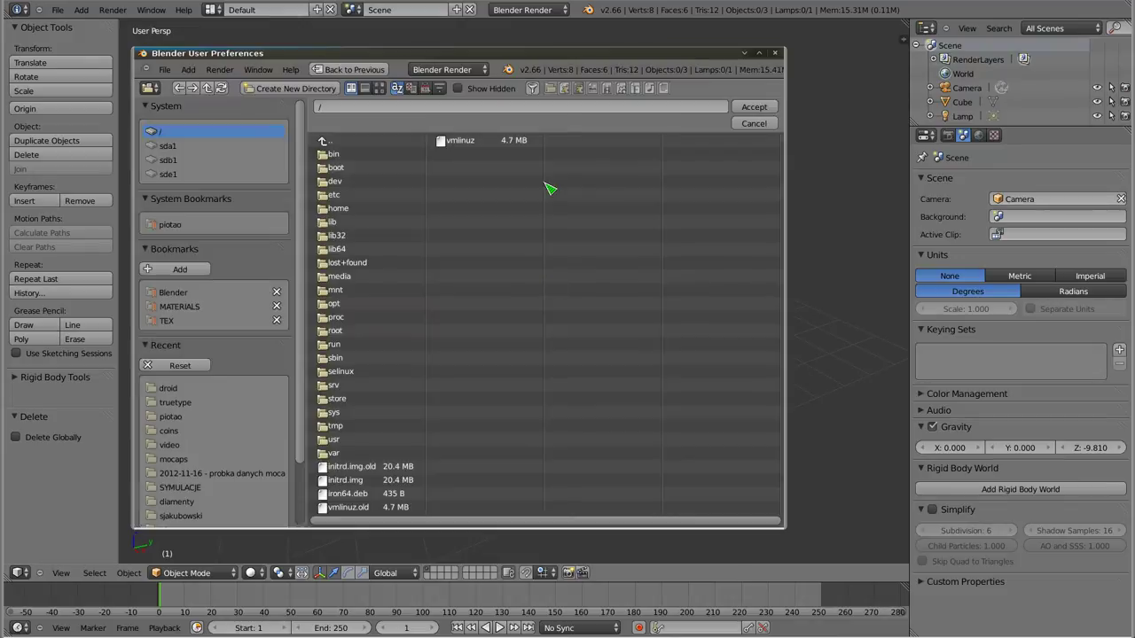
click(171, 225)
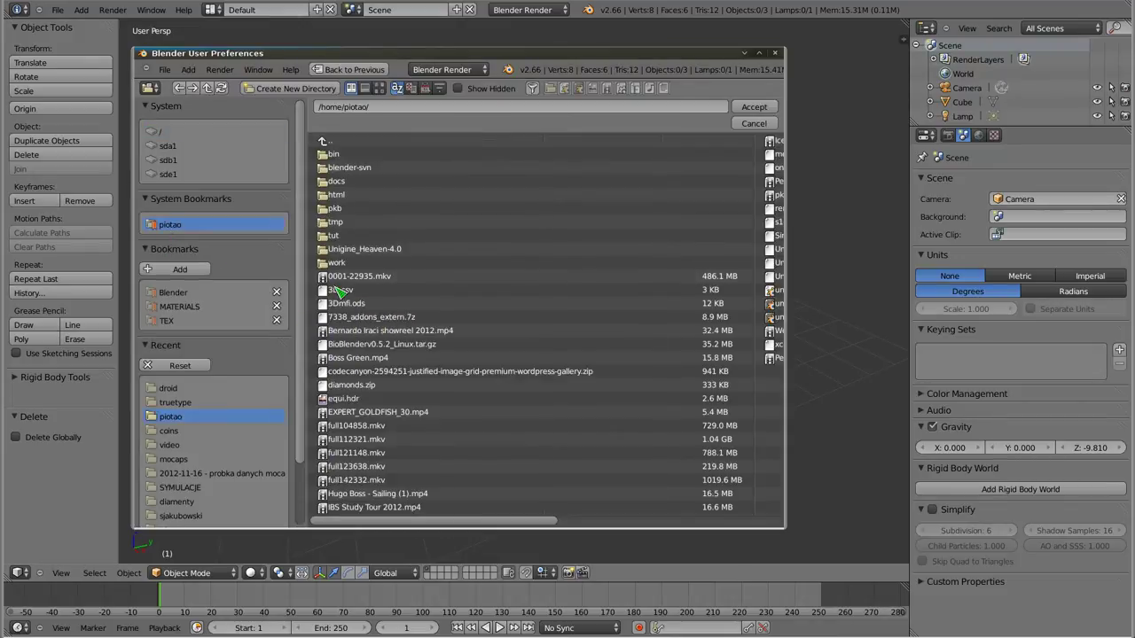
click(341, 183)
click(368, 167)
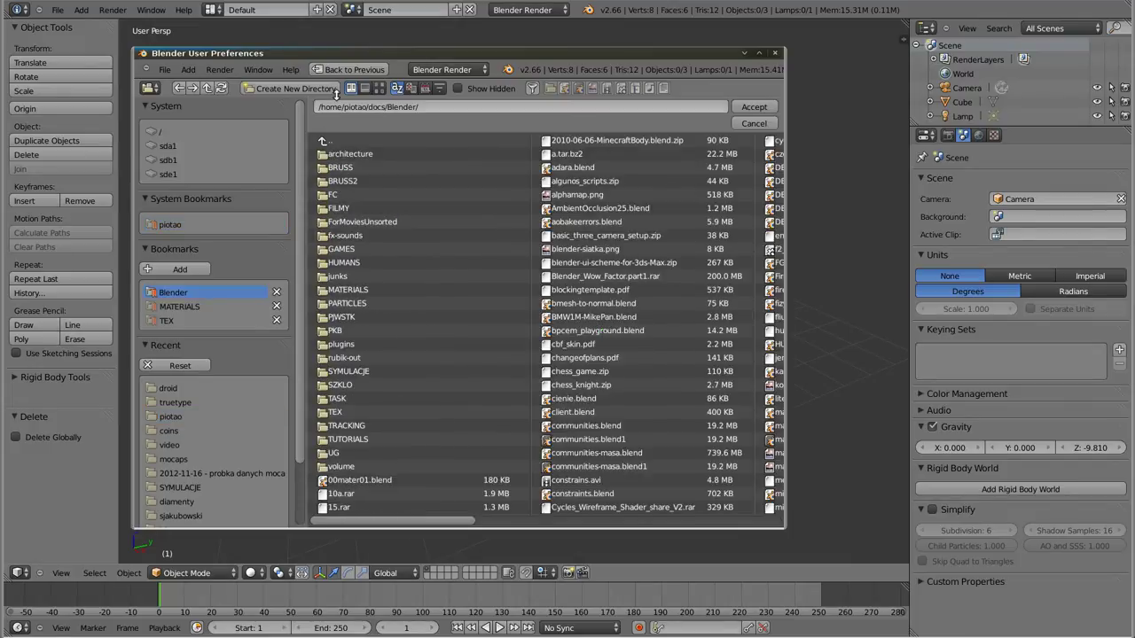
click(379, 89)
scroll(443, 354, down, 2)
scroll(461, 368, down, 2)
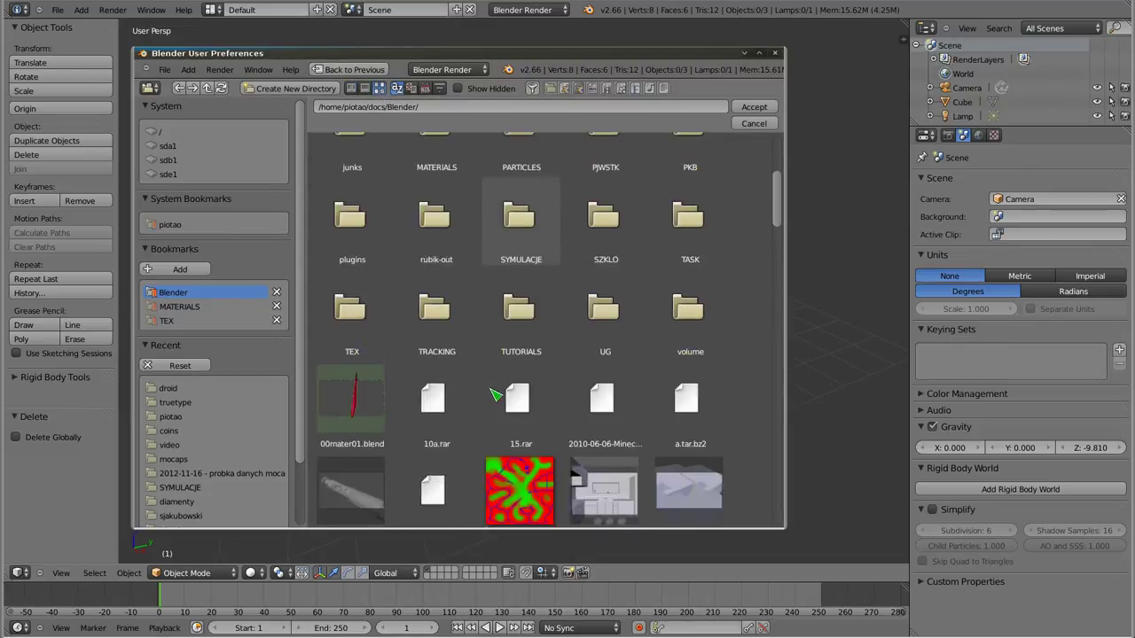
scroll(476, 379, down, 2)
scroll(475, 378, down, 2)
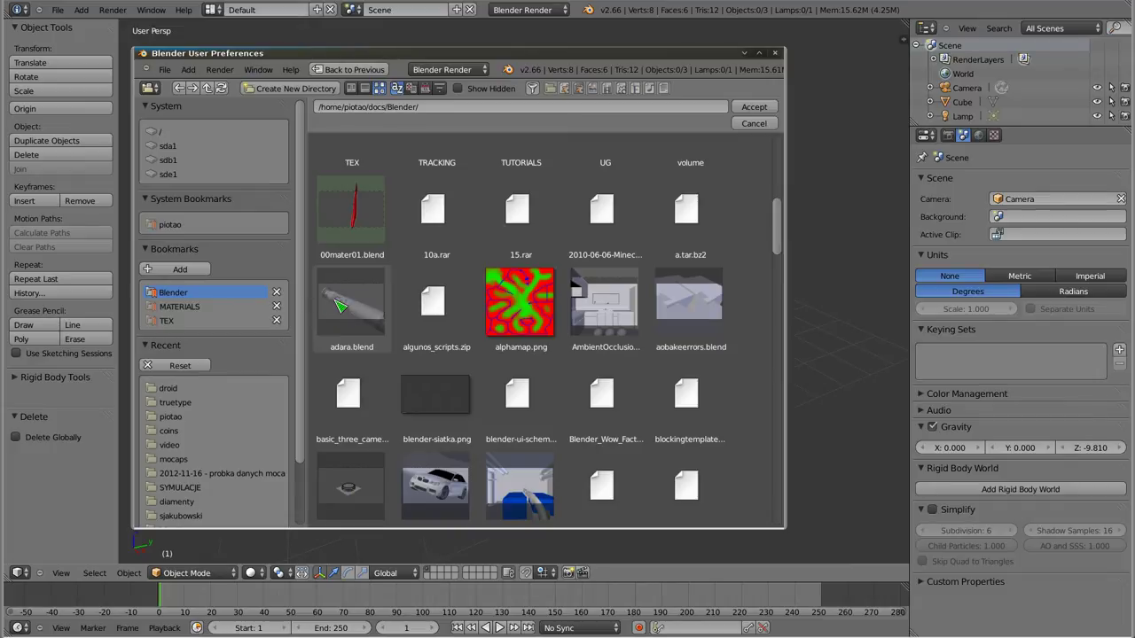
scroll(357, 315, down, 3)
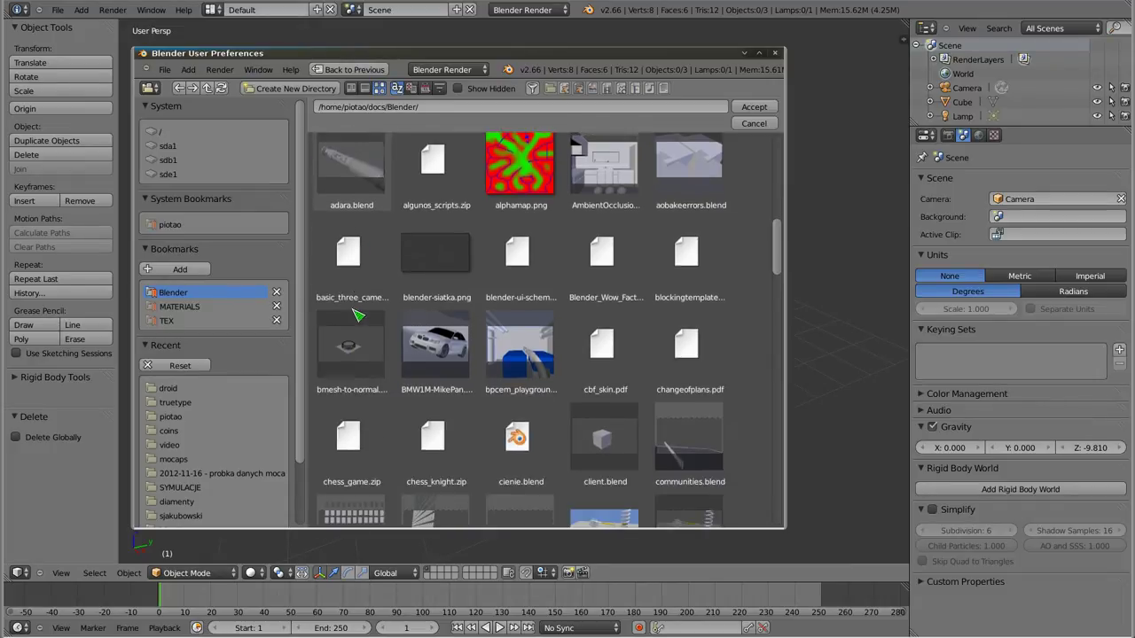
scroll(357, 315, down, 5)
scroll(358, 314, down, 5)
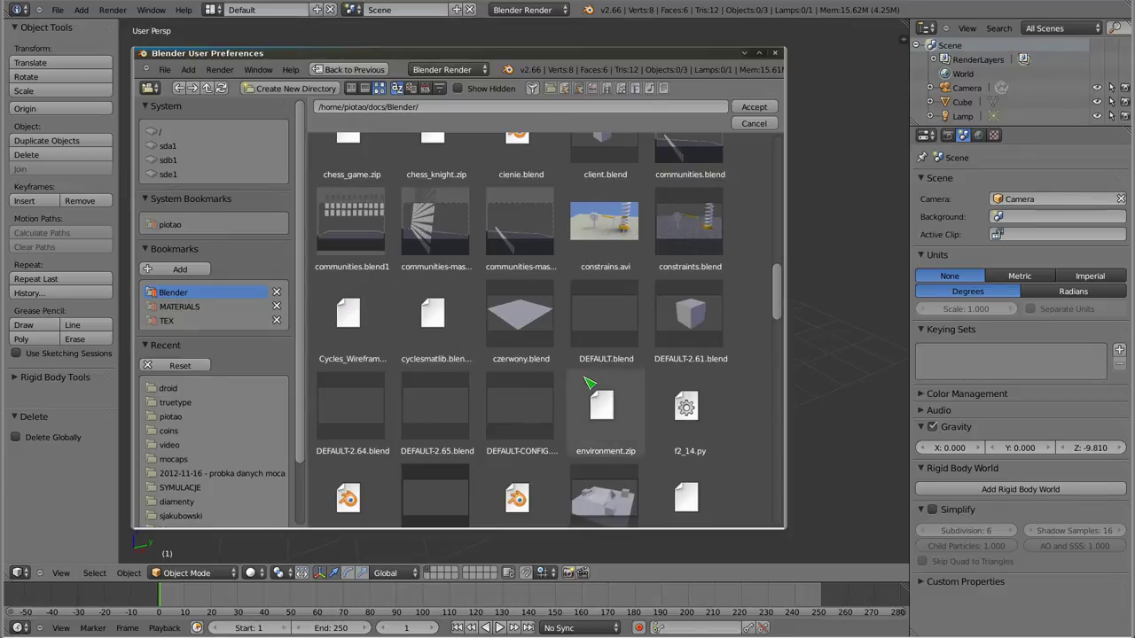
key(Escape)
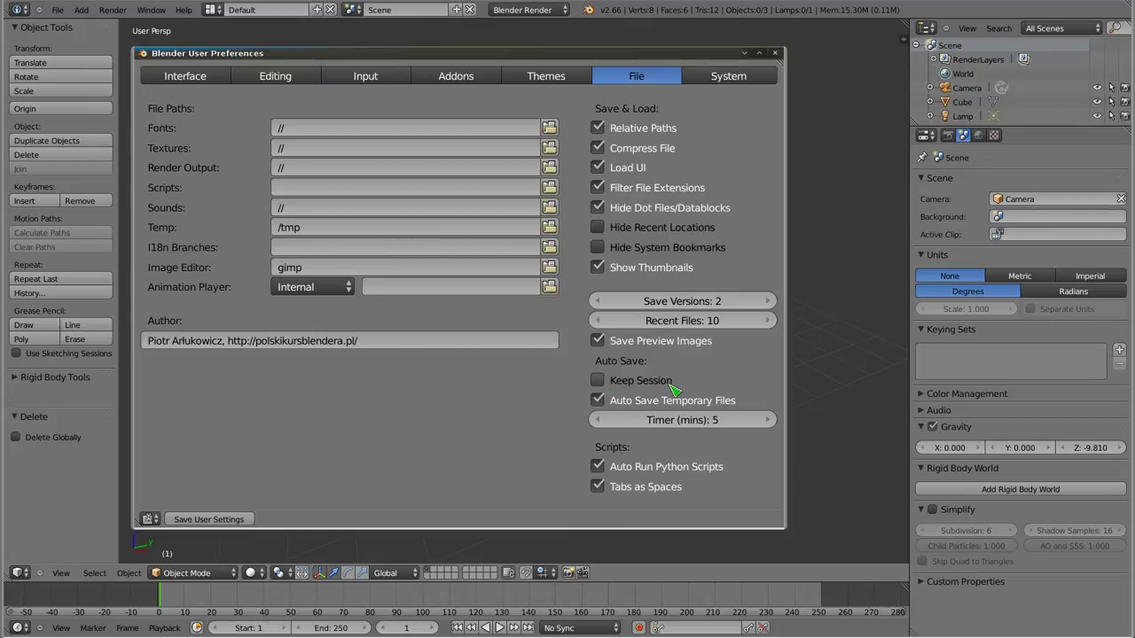
- Toggle Keep Session on and back off, and set the Auto Save Timer to 3 minutes
click(672, 386)
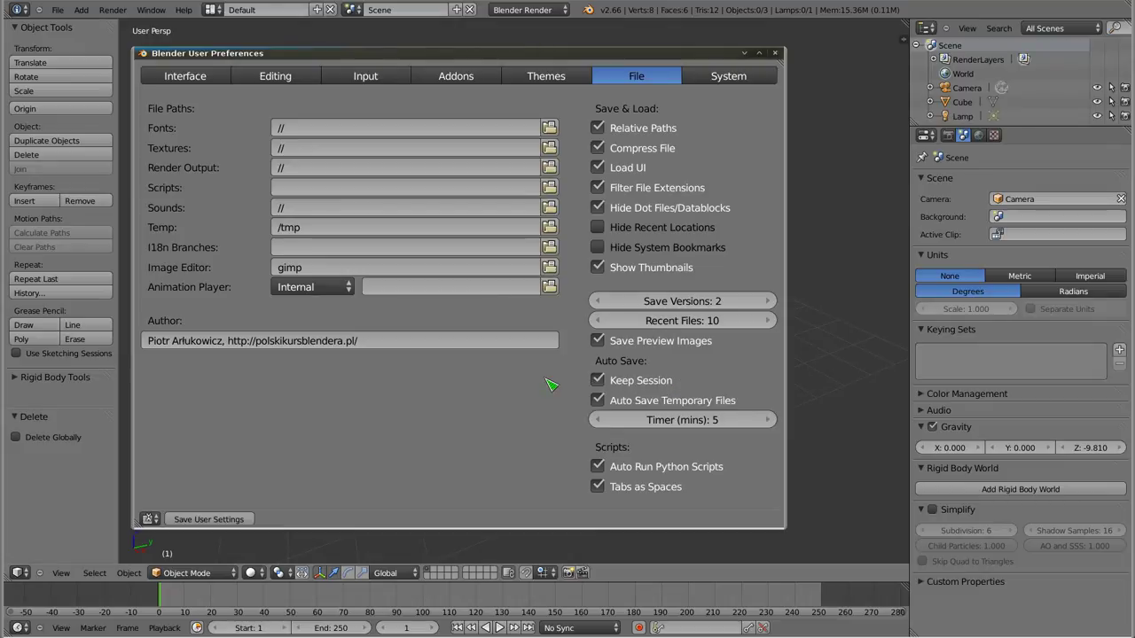
click(600, 381)
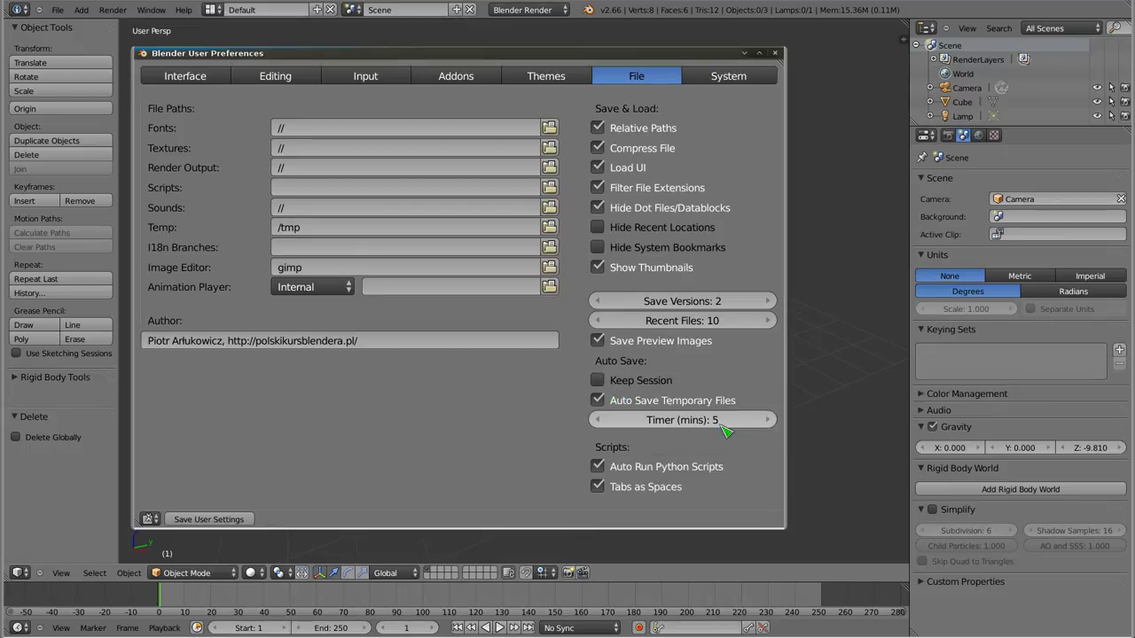
mouse_move(722, 425)
mouse_down()
mouse_move(587, 433)
mouse_move(736, 458)
mouse_move(700, 450)
mouse_up()
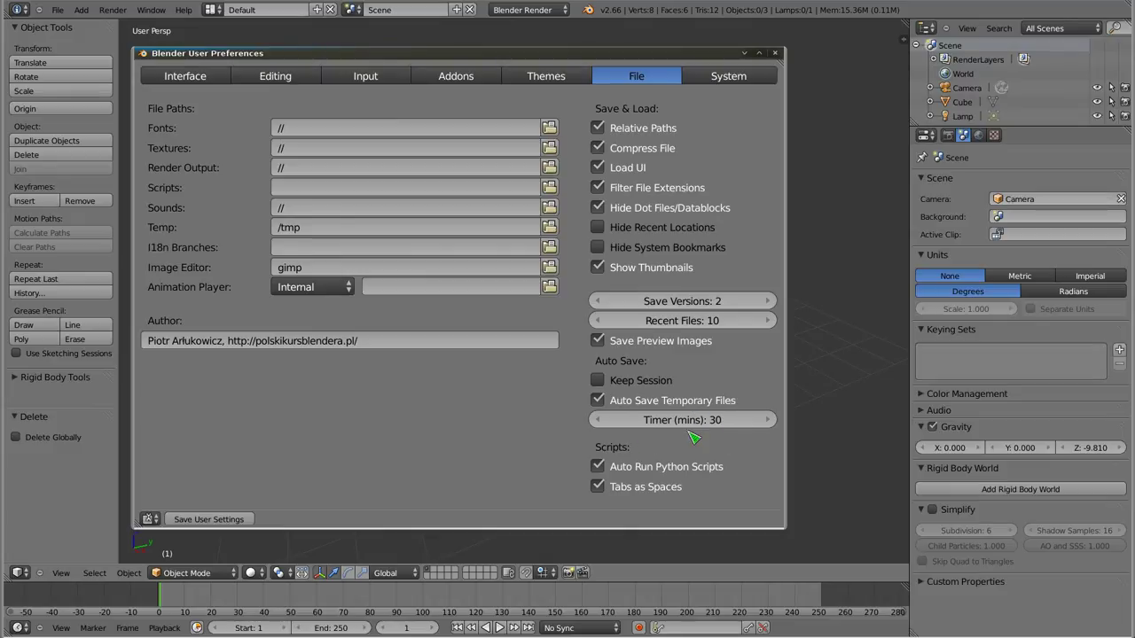
drag(676, 430, 660, 431)
drag(573, 51, 661, 47)
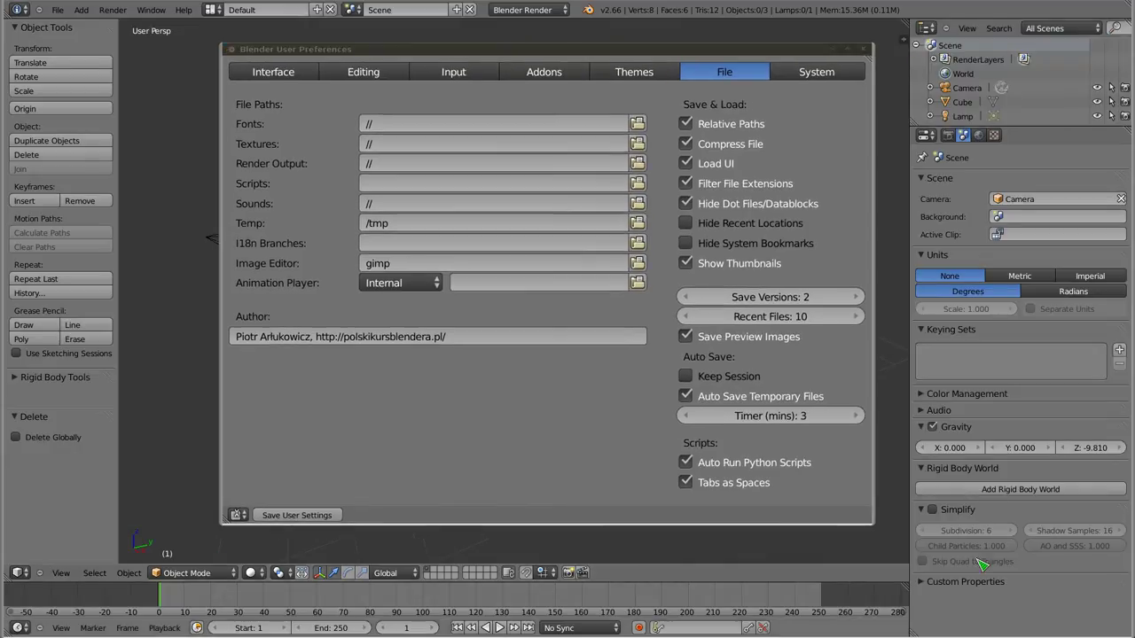
- Save the user settings, reopen preferences with Ctrl+Alt+U, save again, and show the Themes section
click(306, 517)
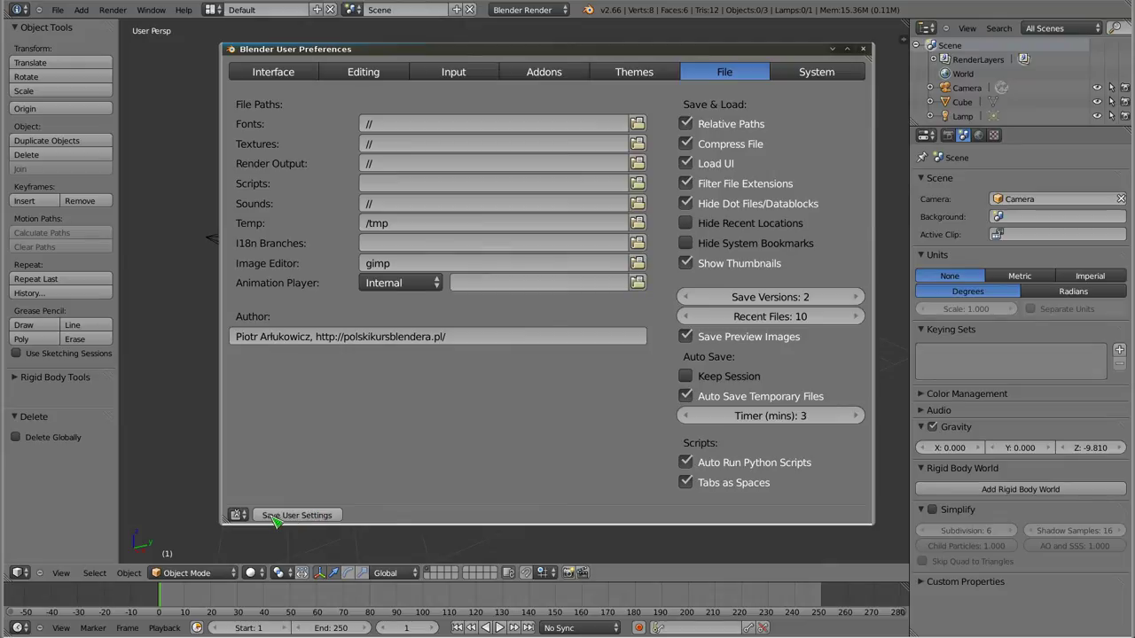
click(301, 516)
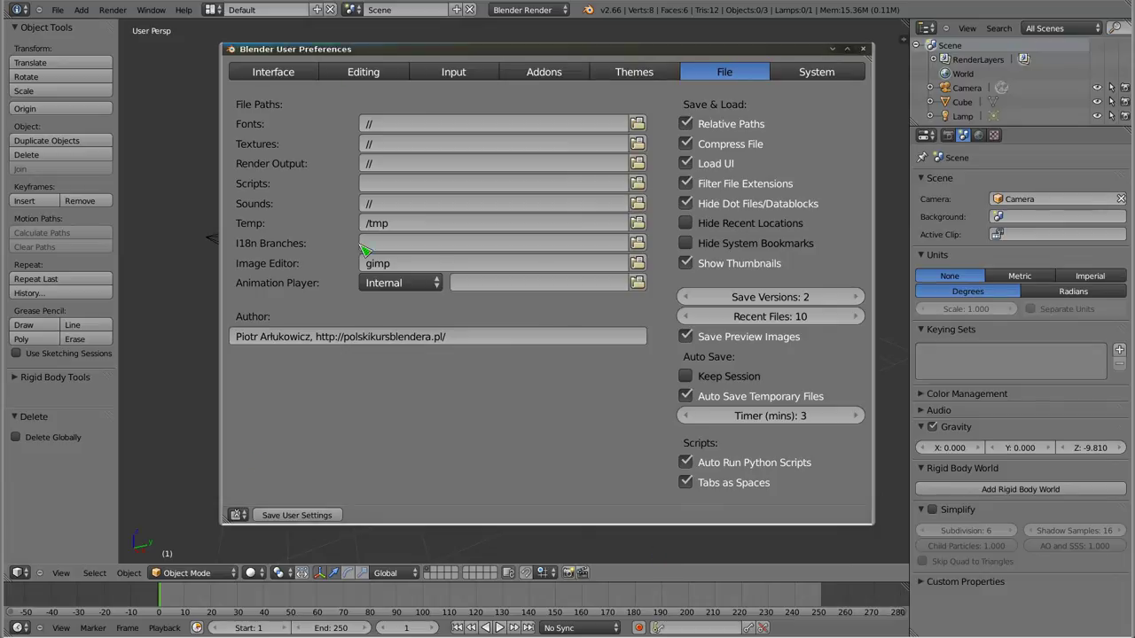
click(59, 10)
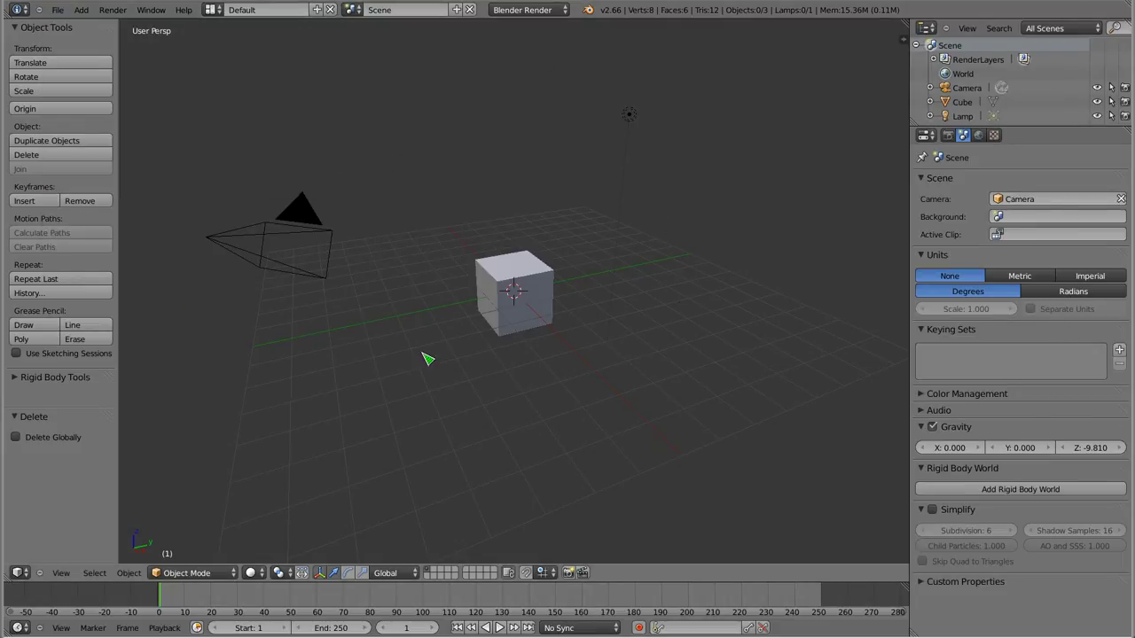
key(ctrl+alt+u)
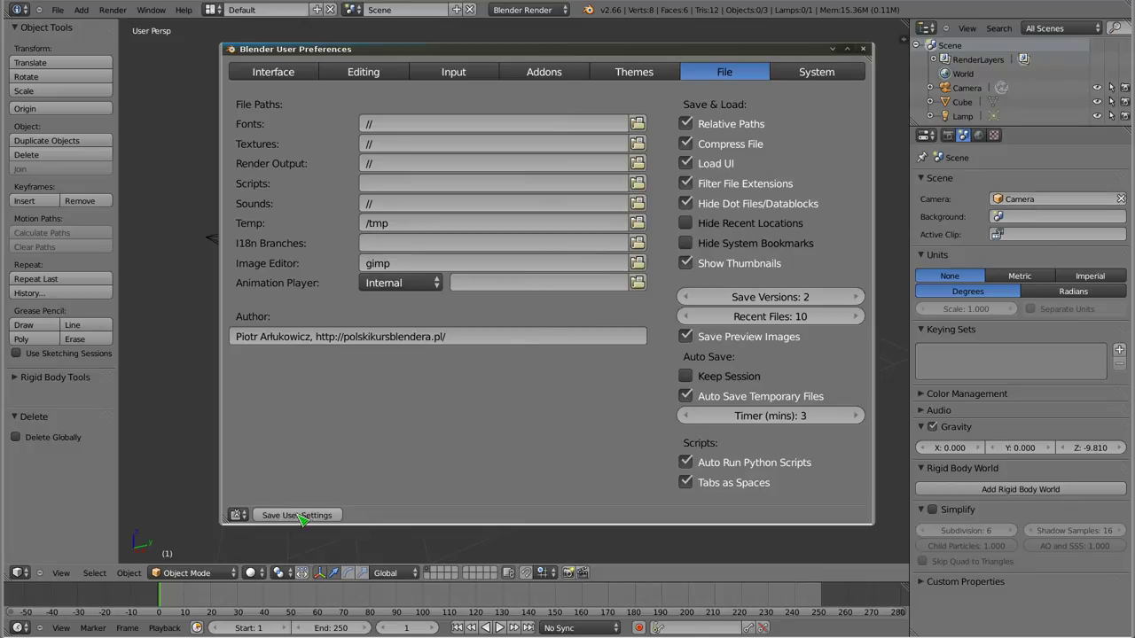
click(337, 517)
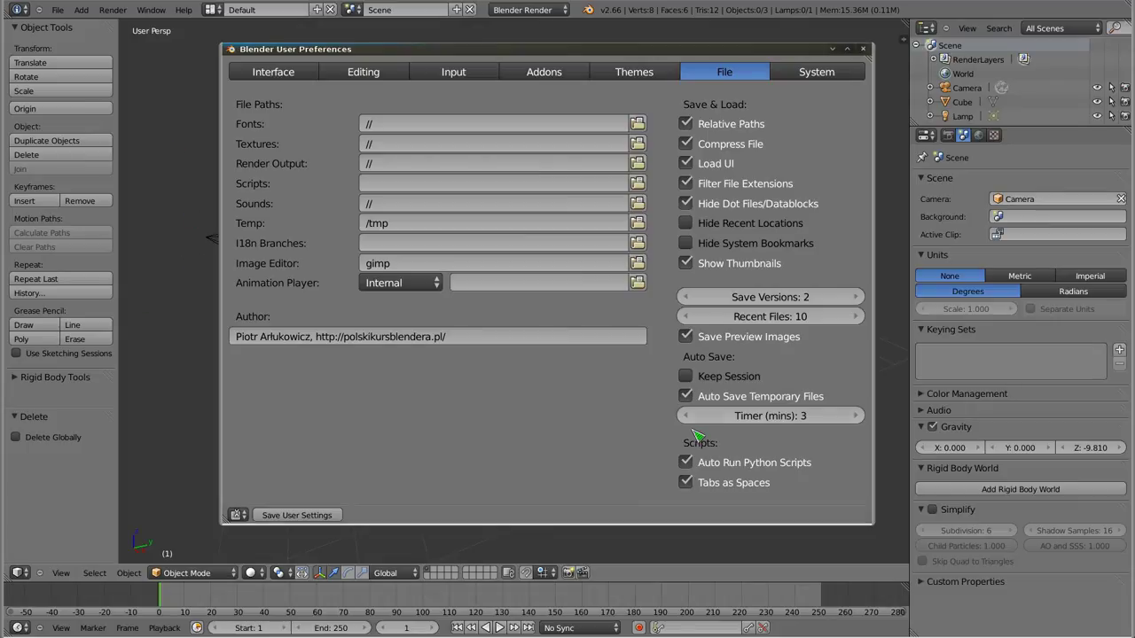
click(644, 75)
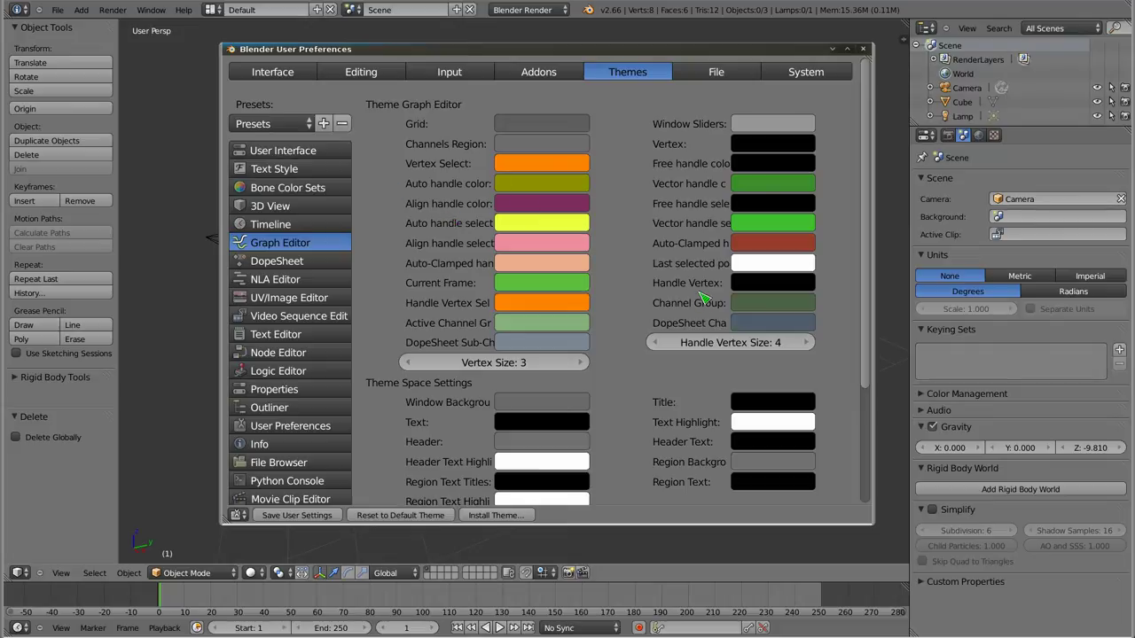
- Shift the User Preferences window left and widen it so the theme colours fit
mouse_move(684, 269)
ctrl+middle_down()
mouse_move(657, 258)
mouse_move(663, 266)
ctrl+middle_up()
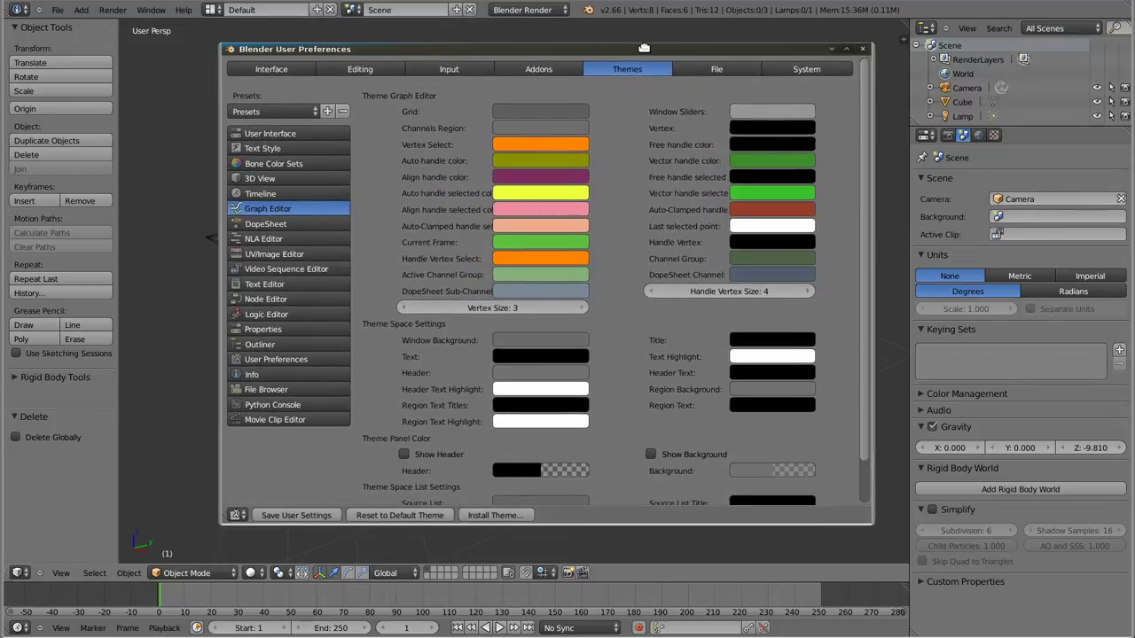
drag(644, 47, 565, 48)
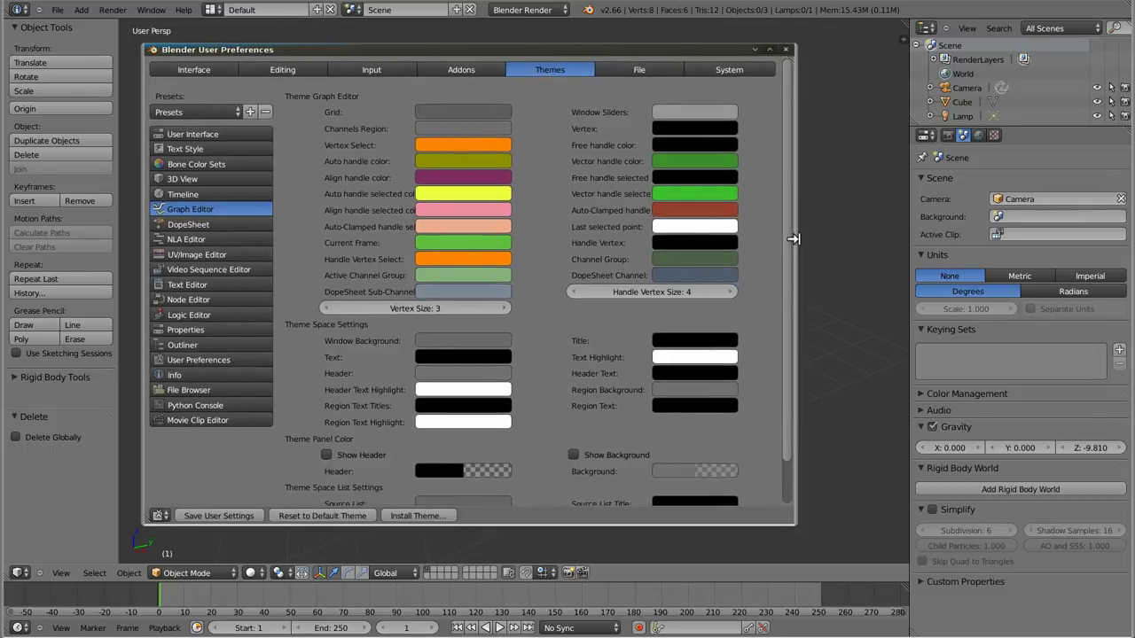
drag(794, 239, 889, 244)
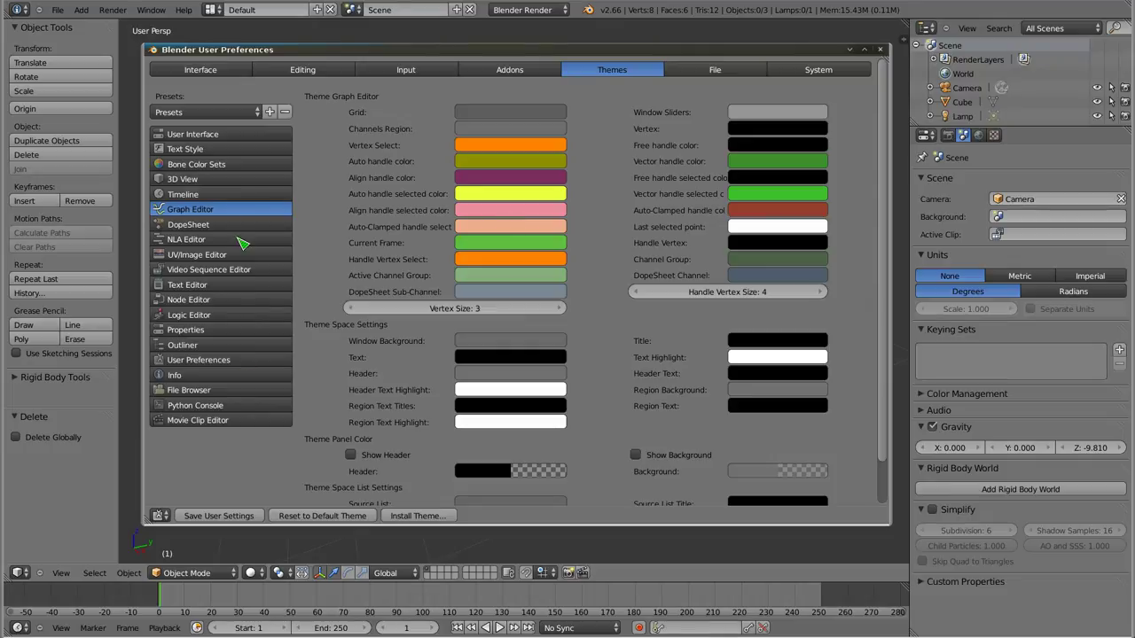
click(261, 112)
- Save the current theme as a preset named 'tutorial' and show the User Interface colours
click(271, 112)
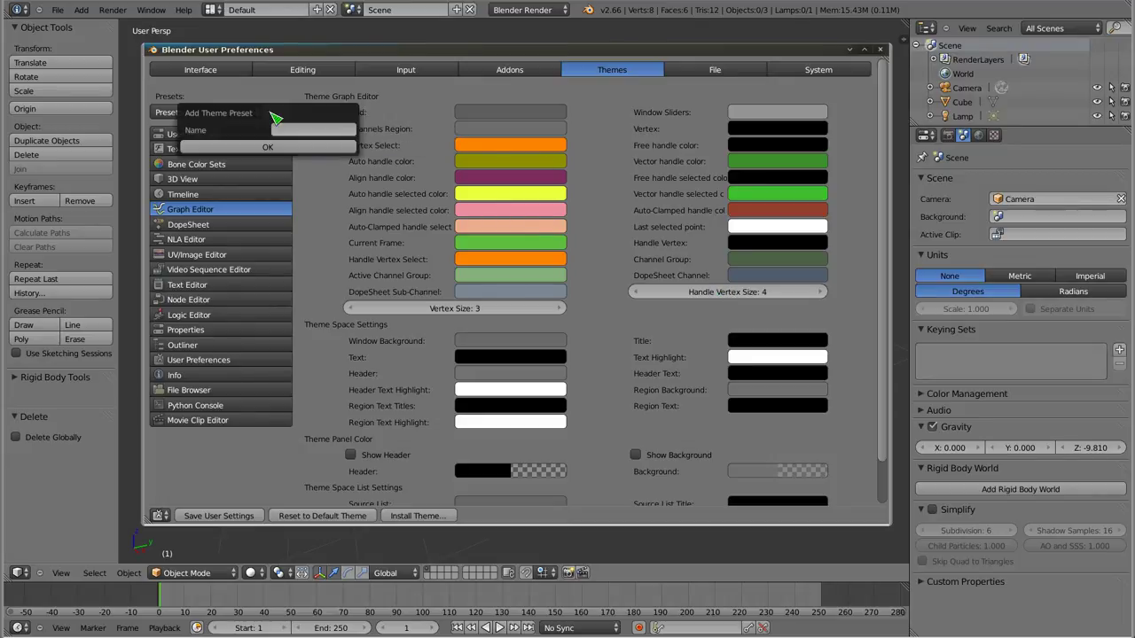
click(307, 129)
text(tutorial)
key(Return)
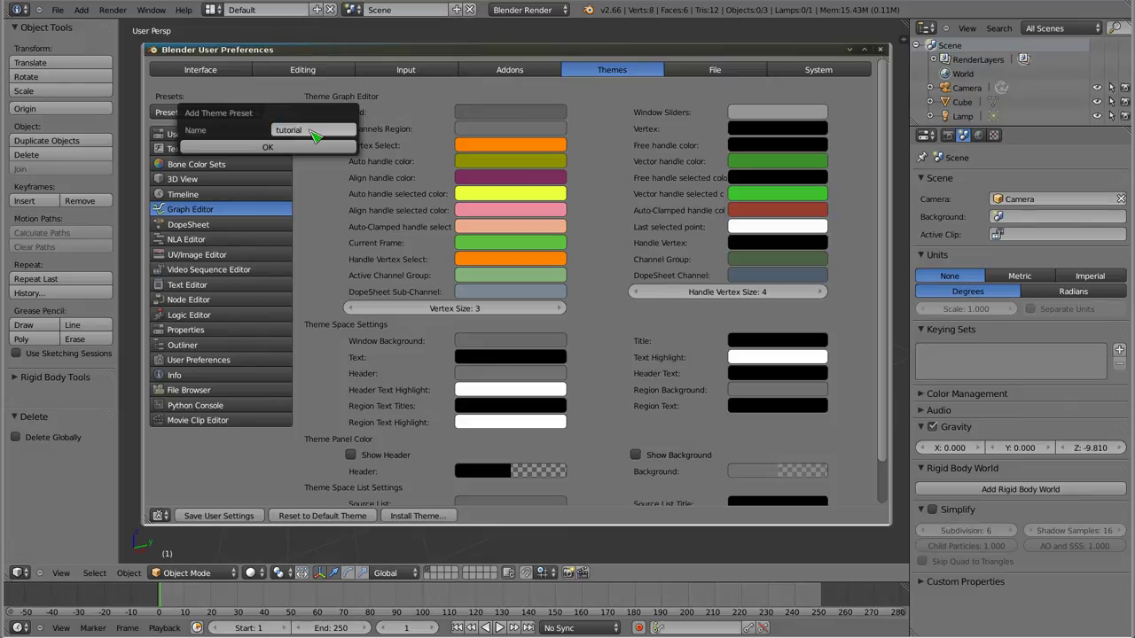
click(267, 146)
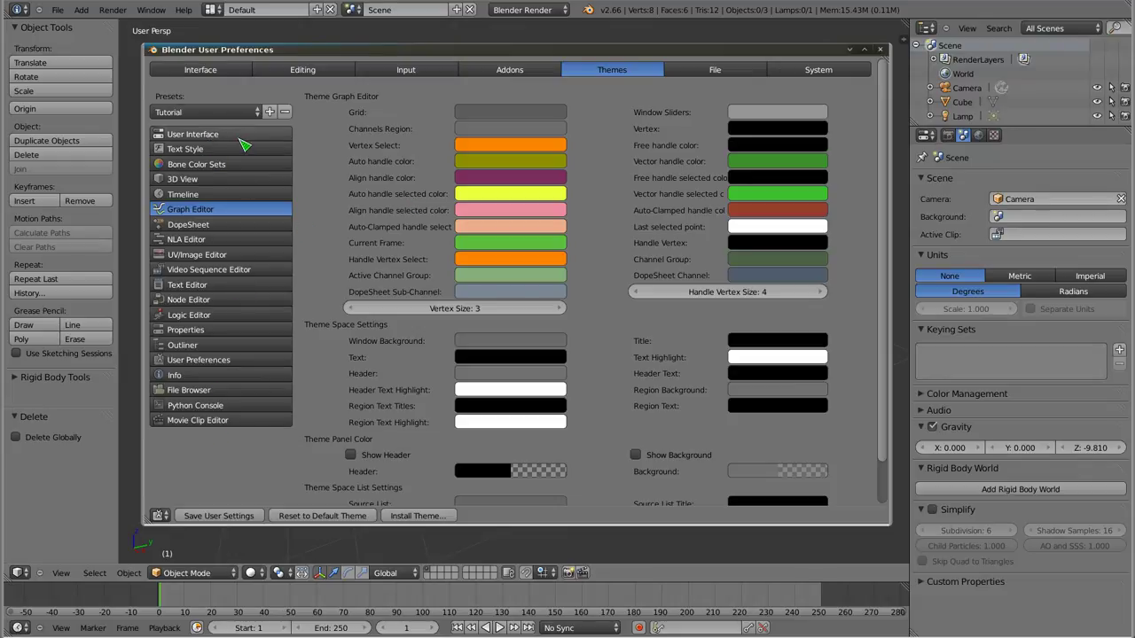
click(193, 135)
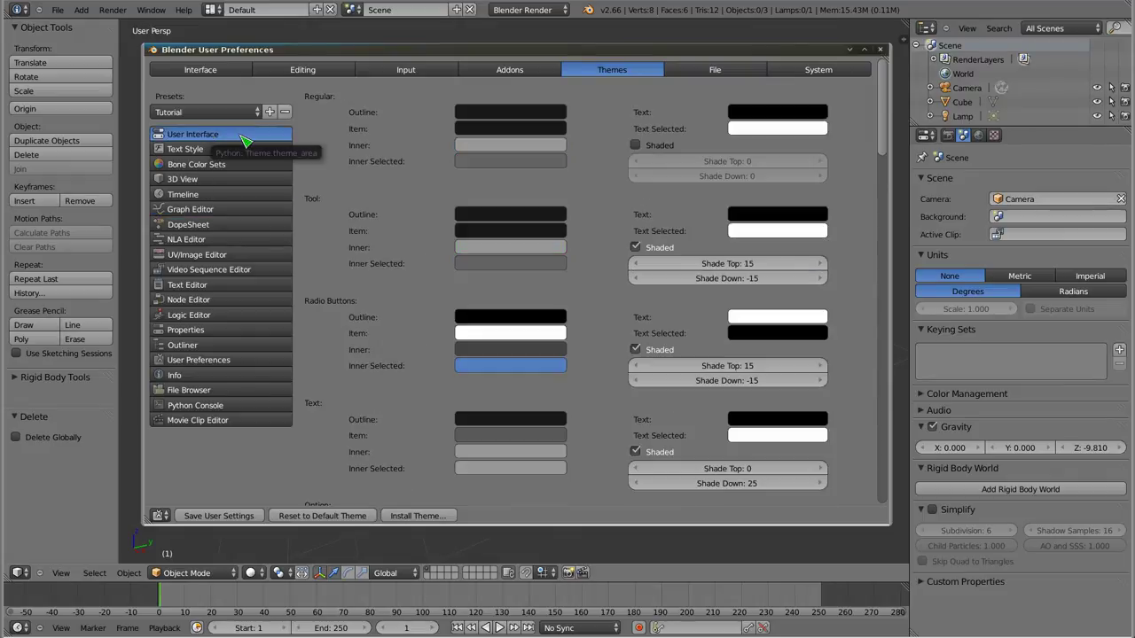
click(250, 112)
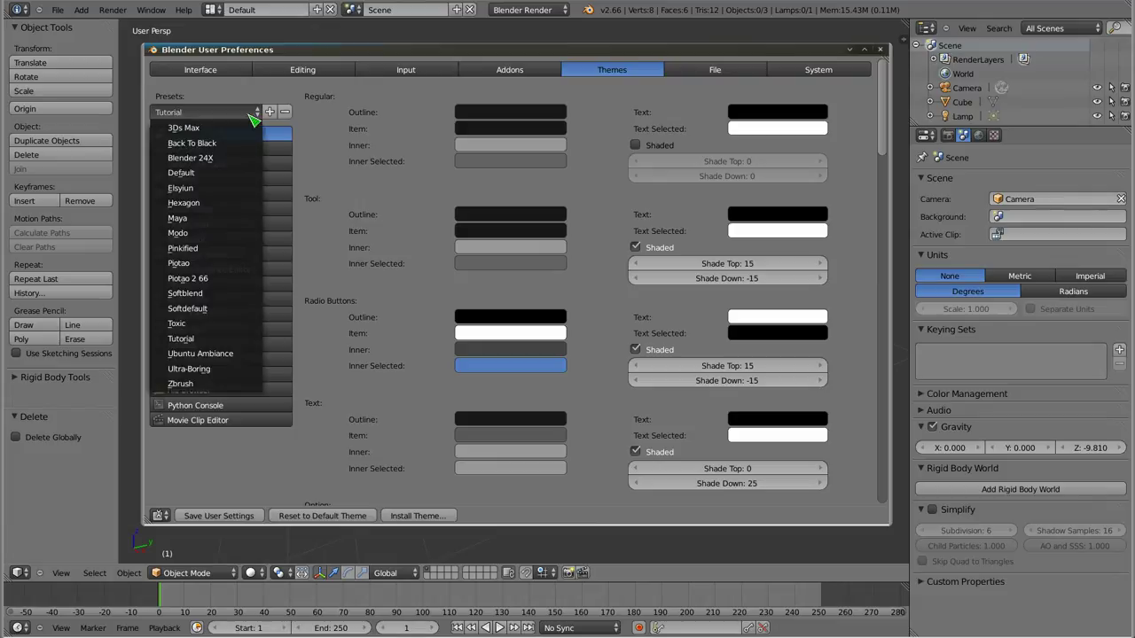
right_click(521, 148)
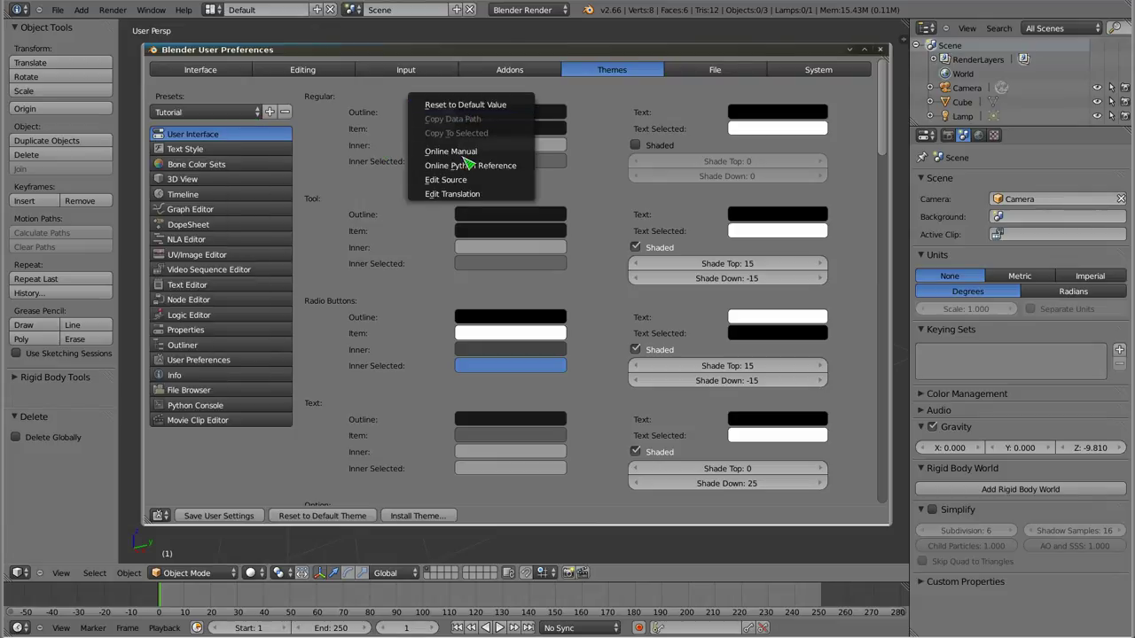
click(494, 213)
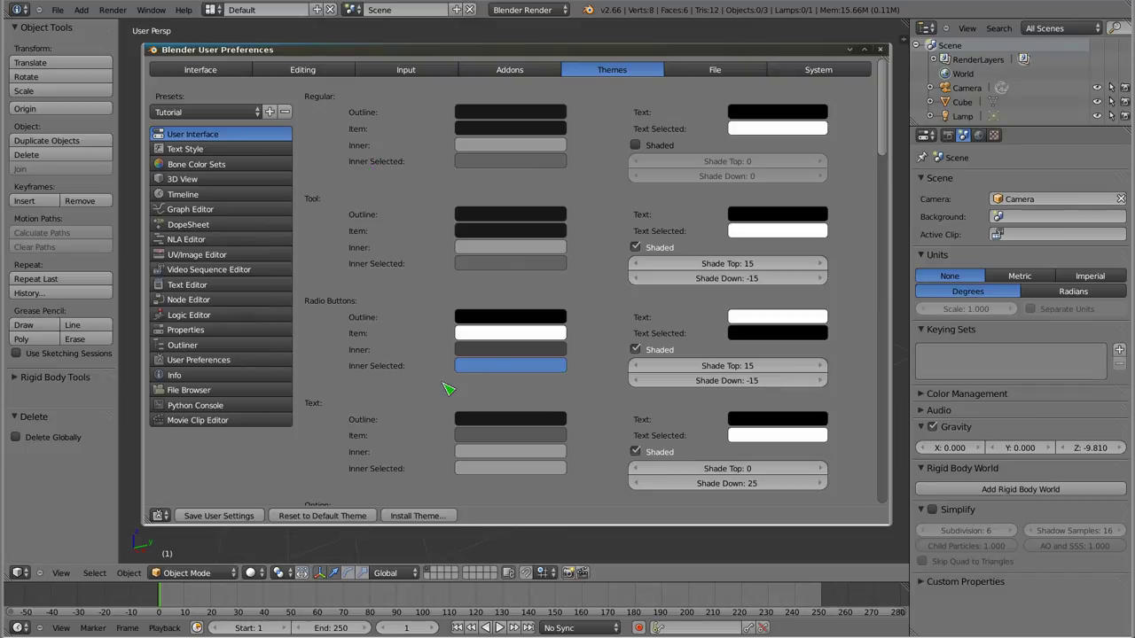
- Change the Radio Buttons Inner Selected colour to green
click(507, 370)
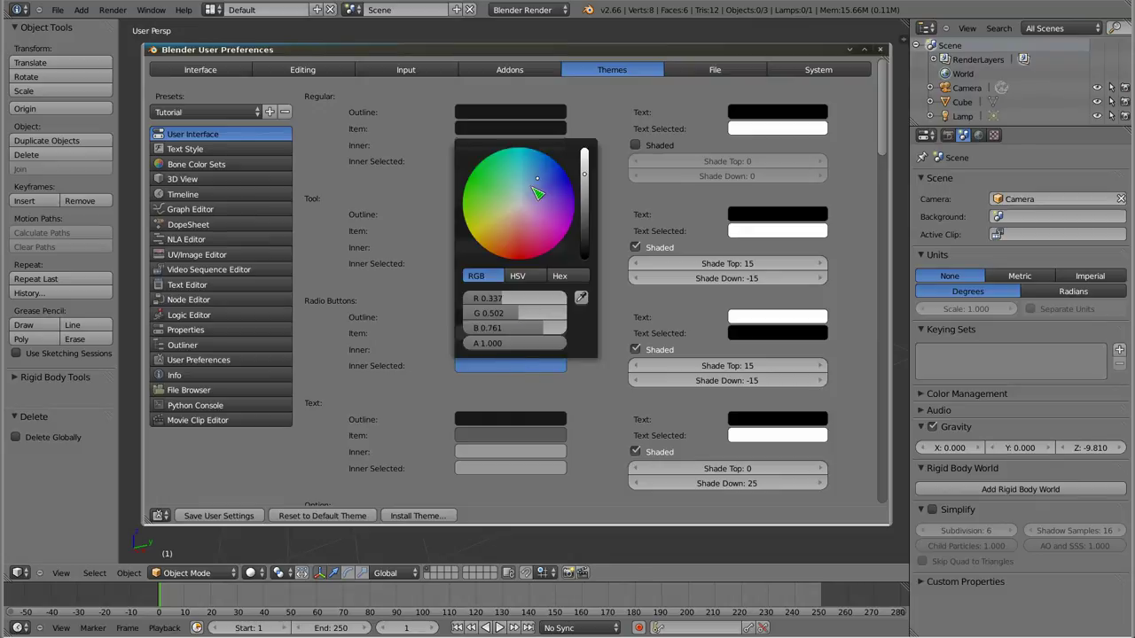
drag(535, 197, 506, 202)
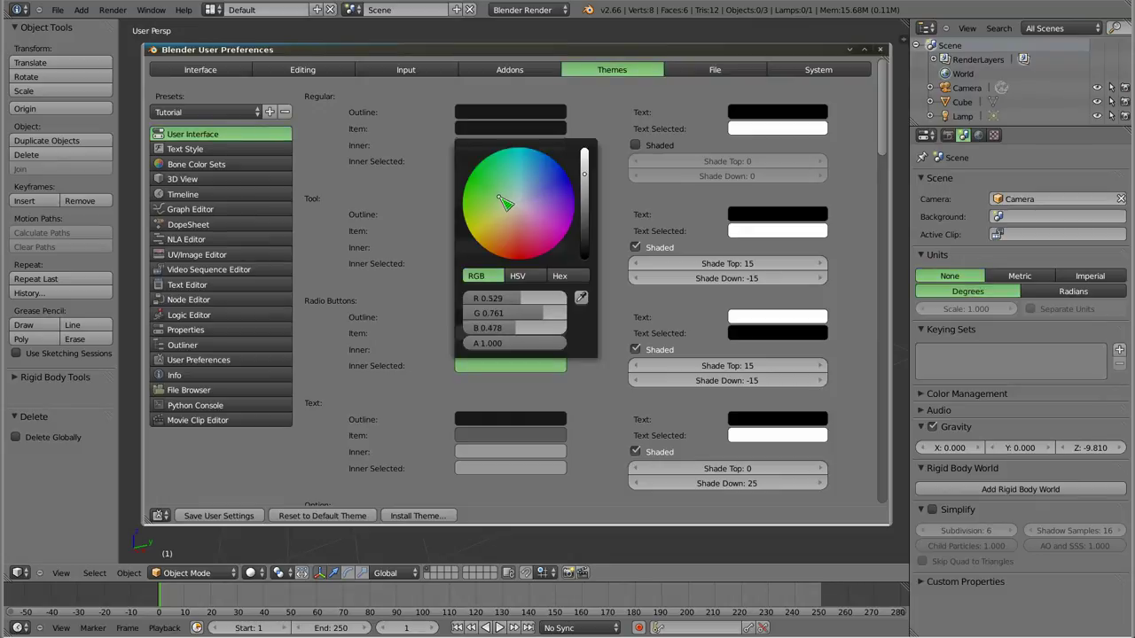
drag(500, 202, 501, 195)
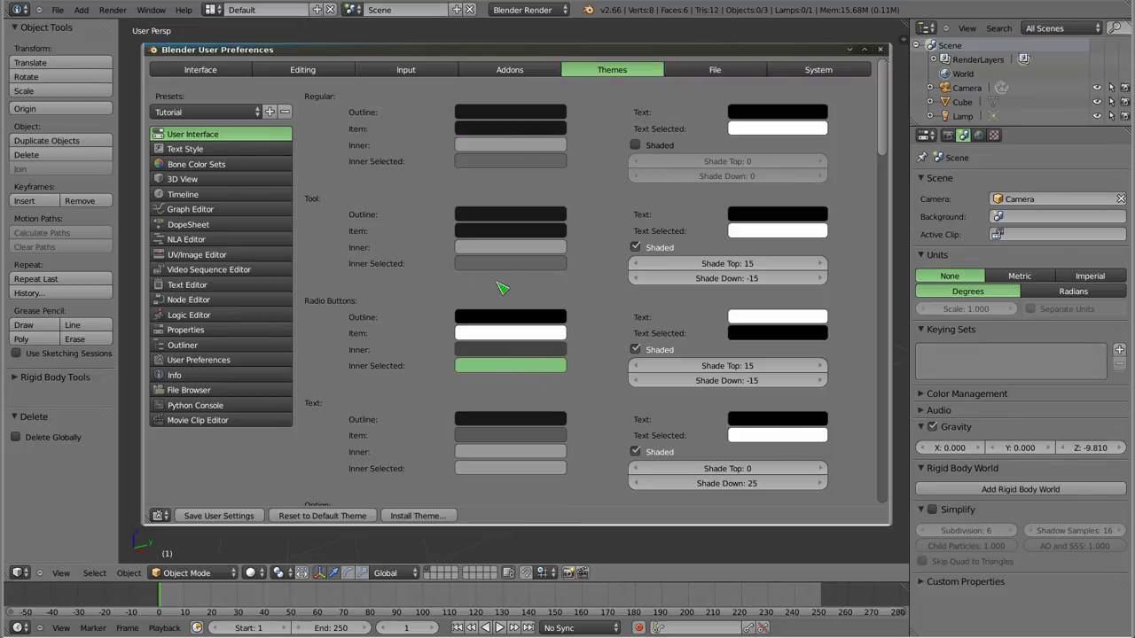
- Experiment with radio-button shading by toggling Shaded and dragging the Shade Top and Shade Down values
click(636, 350)
click(636, 350)
drag(745, 366, 851, 375)
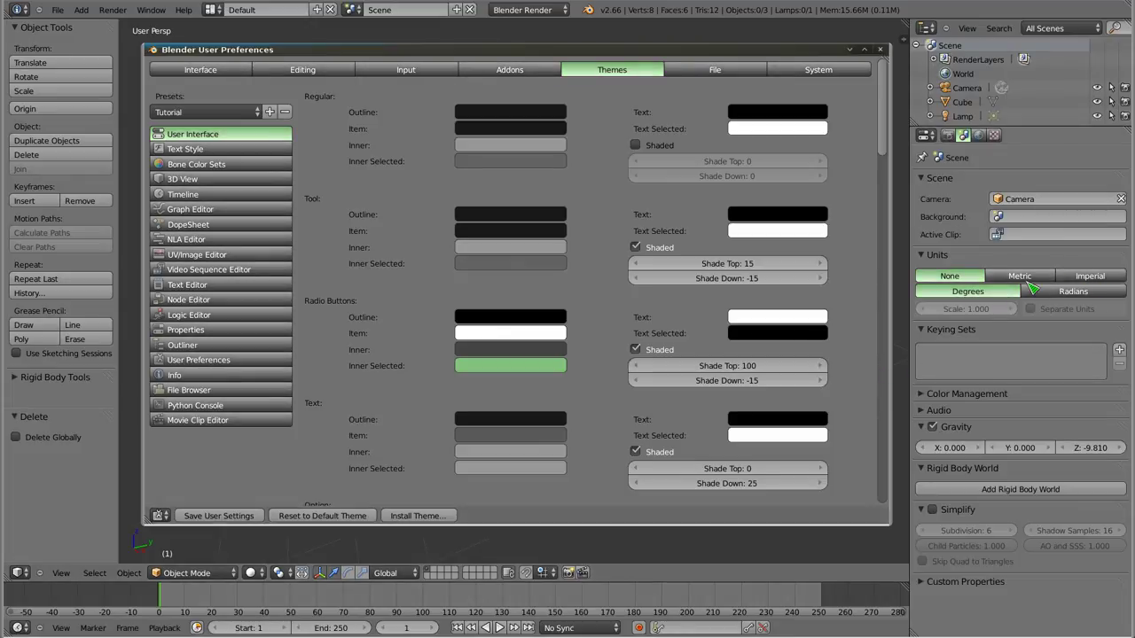
drag(727, 380, 536, 390)
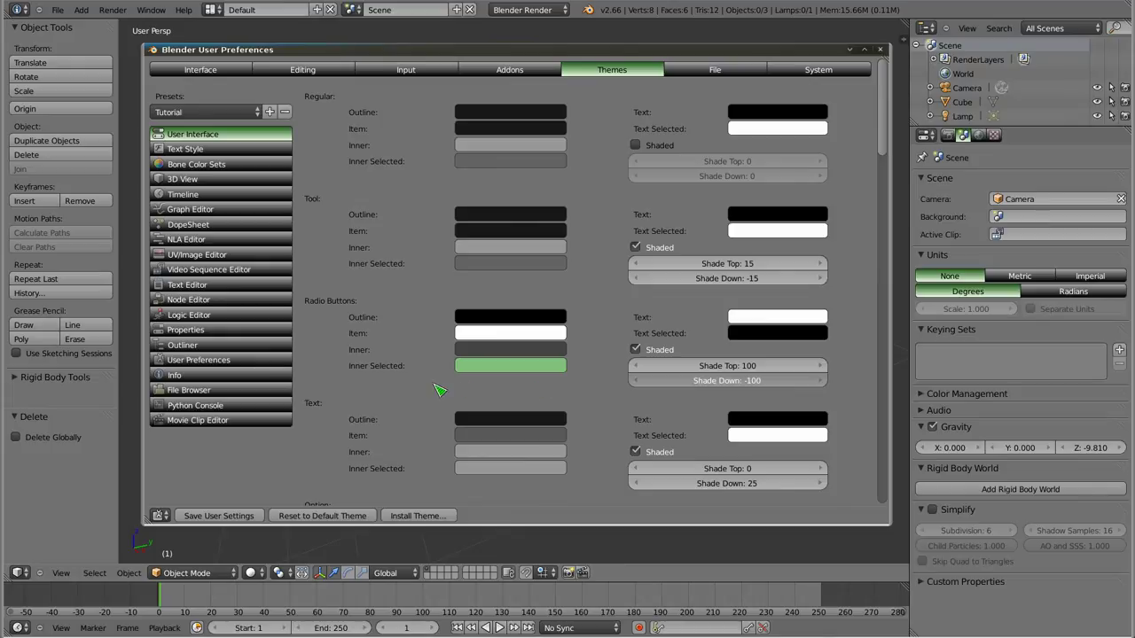
mouse_move(438, 390)
mouse_down()
mouse_move(548, 403)
mouse_move(528, 403)
mouse_up()
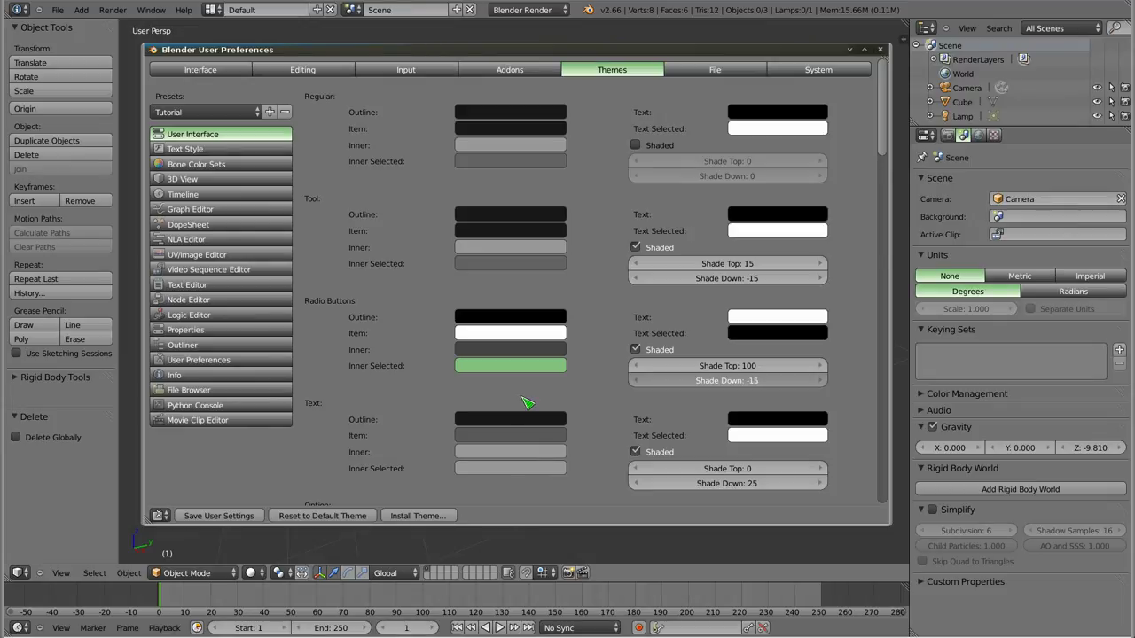
drag(701, 365, 528, 363)
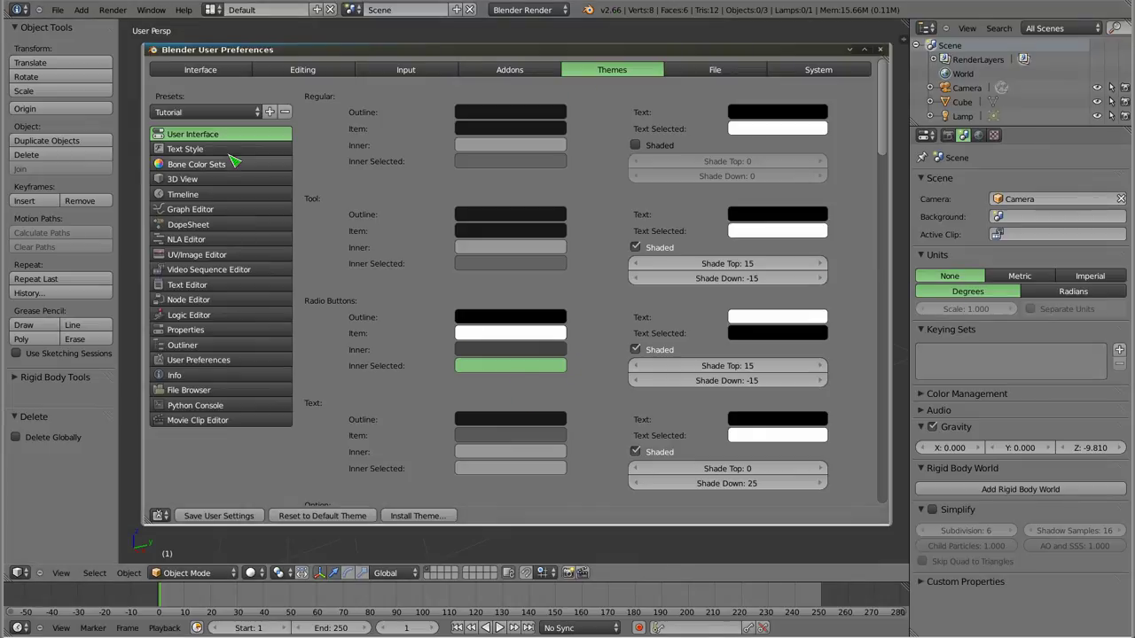
- Scroll through the User Interface theme sections, checking the Pulldown colour options along the way
scroll(412, 233, down, 5)
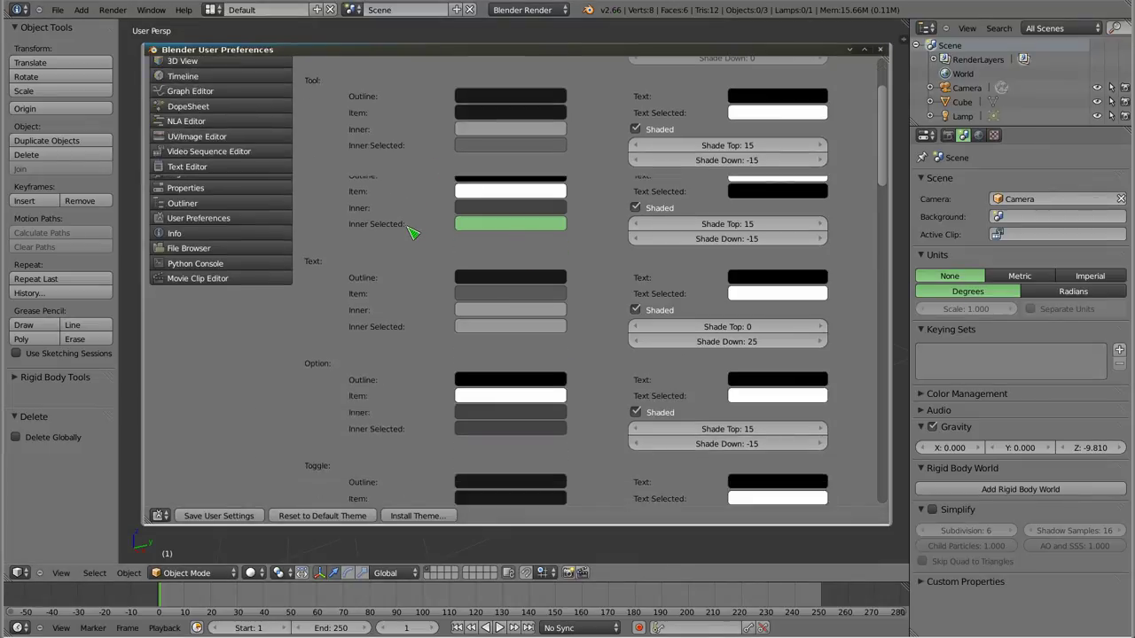
scroll(412, 233, down, 3)
scroll(413, 233, down, 5)
scroll(412, 234, down, 5)
scroll(412, 233, down, 4)
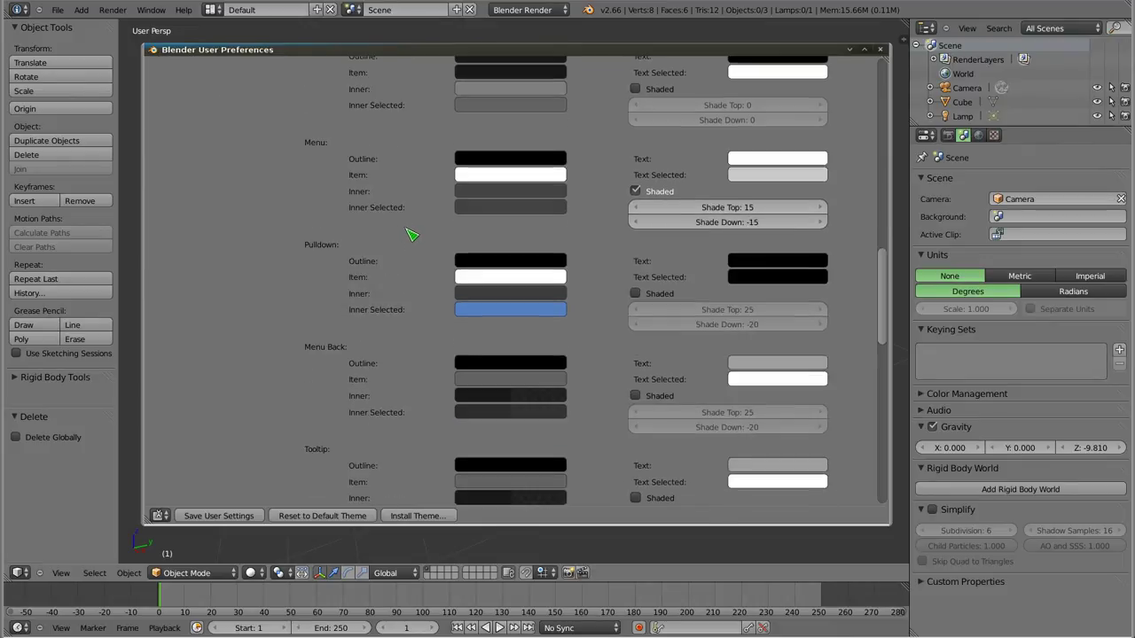
scroll(412, 233, down, 1)
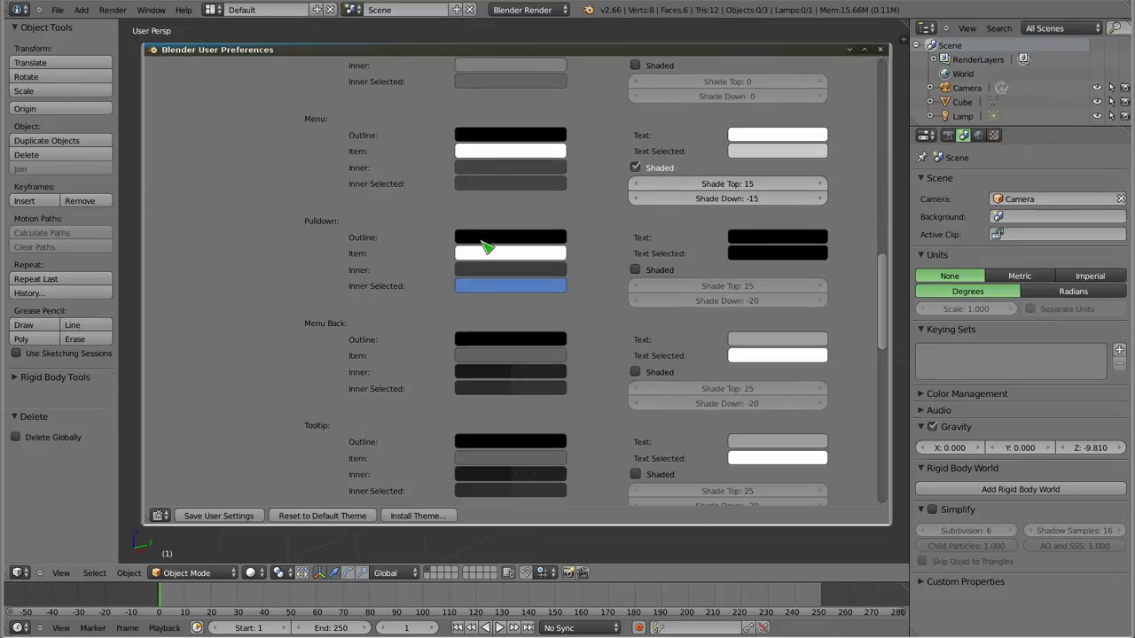
right_click(477, 247)
scroll(417, 288, down, 4)
scroll(417, 286, down, 3)
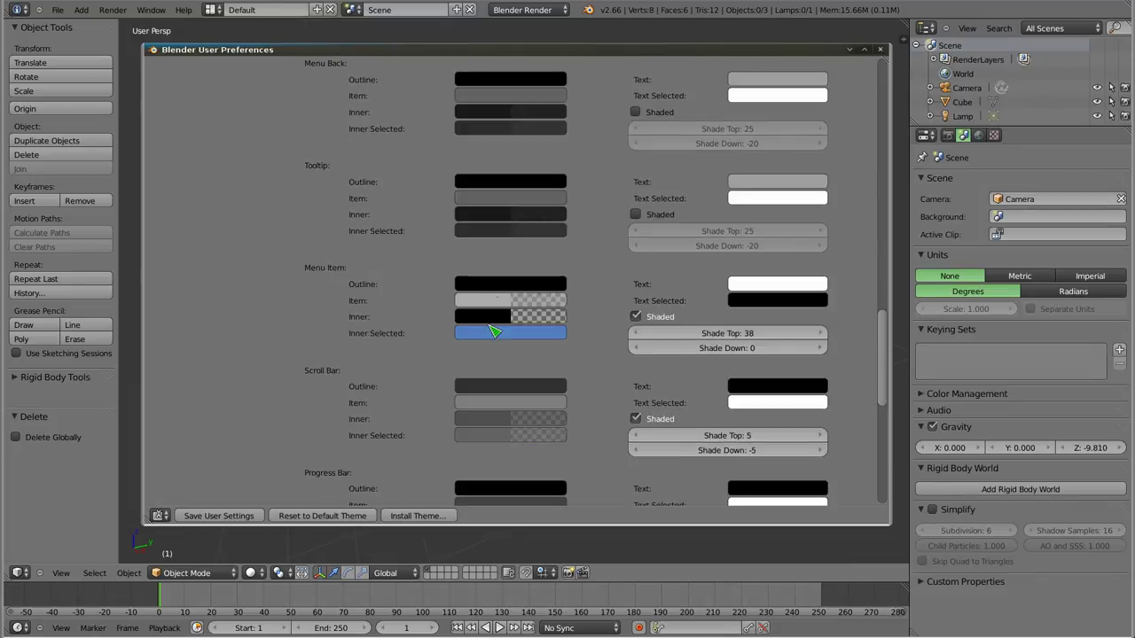
scroll(431, 317, down, 5)
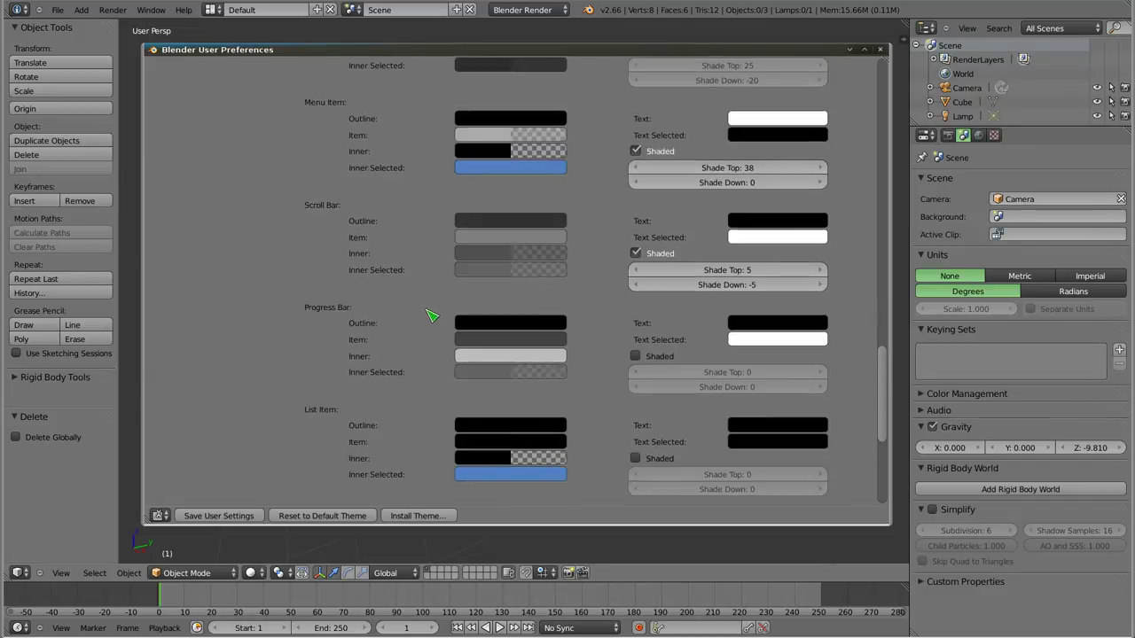
scroll(431, 315, down, 5)
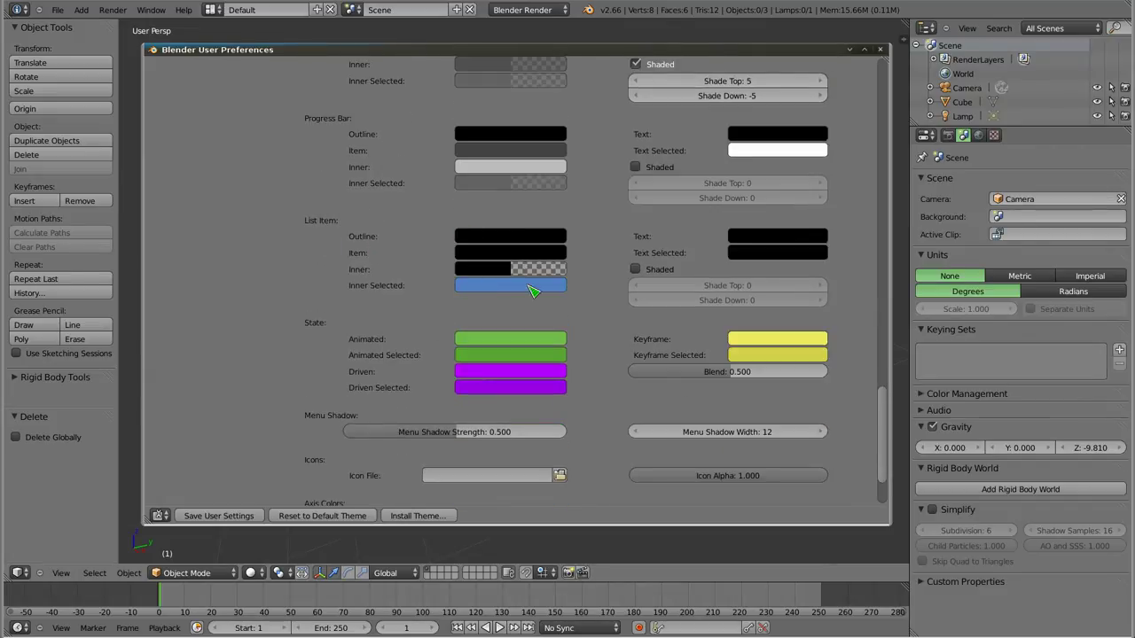
- Add three keying sets, remove all of them, and reopen User Preferences with Ctrl+Alt+U
click(1120, 351)
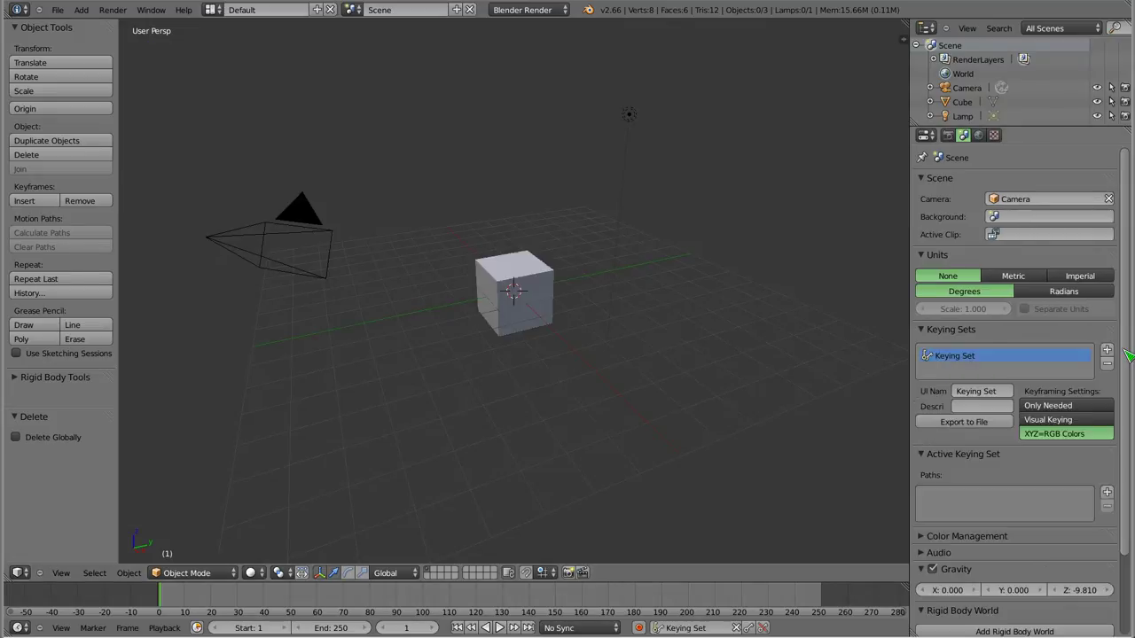
click(1106, 349)
click(1106, 349)
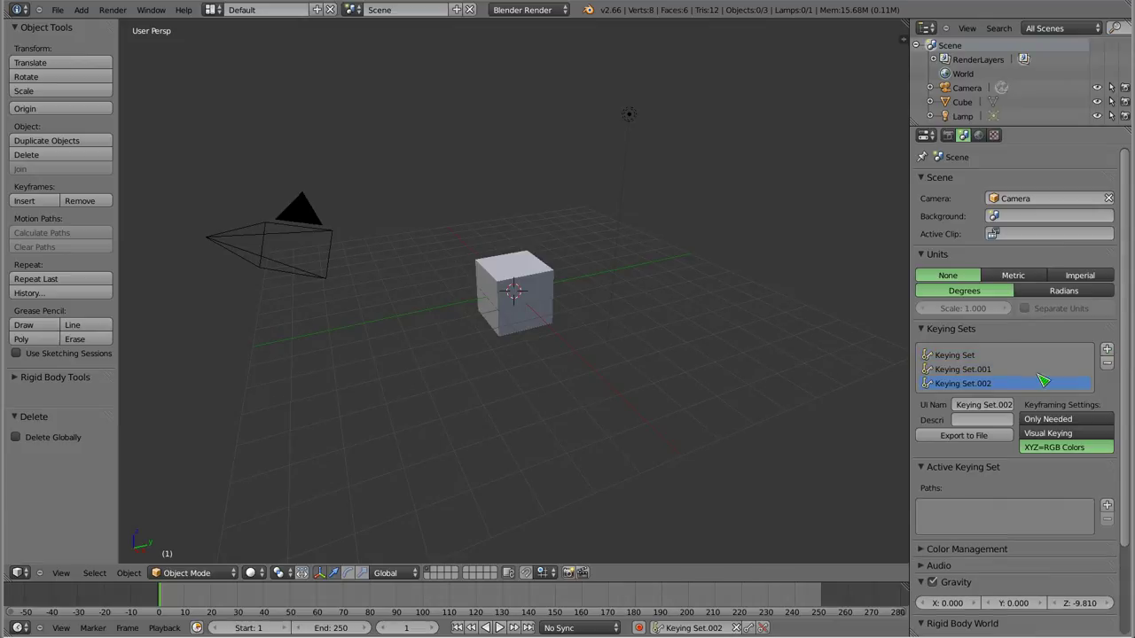
click(972, 369)
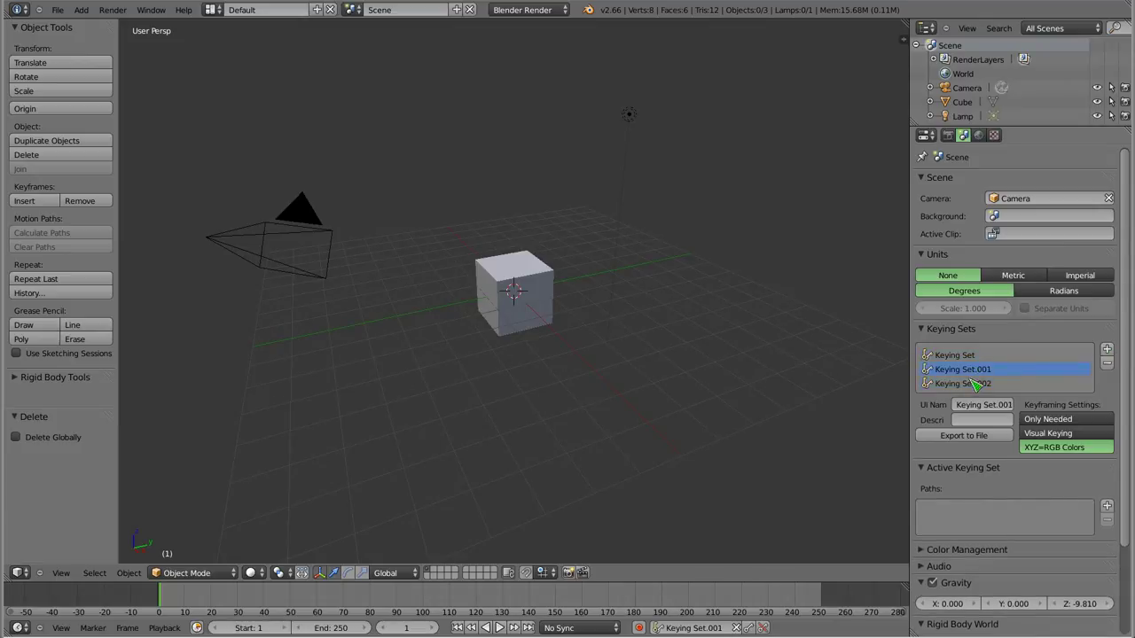
click(1106, 364)
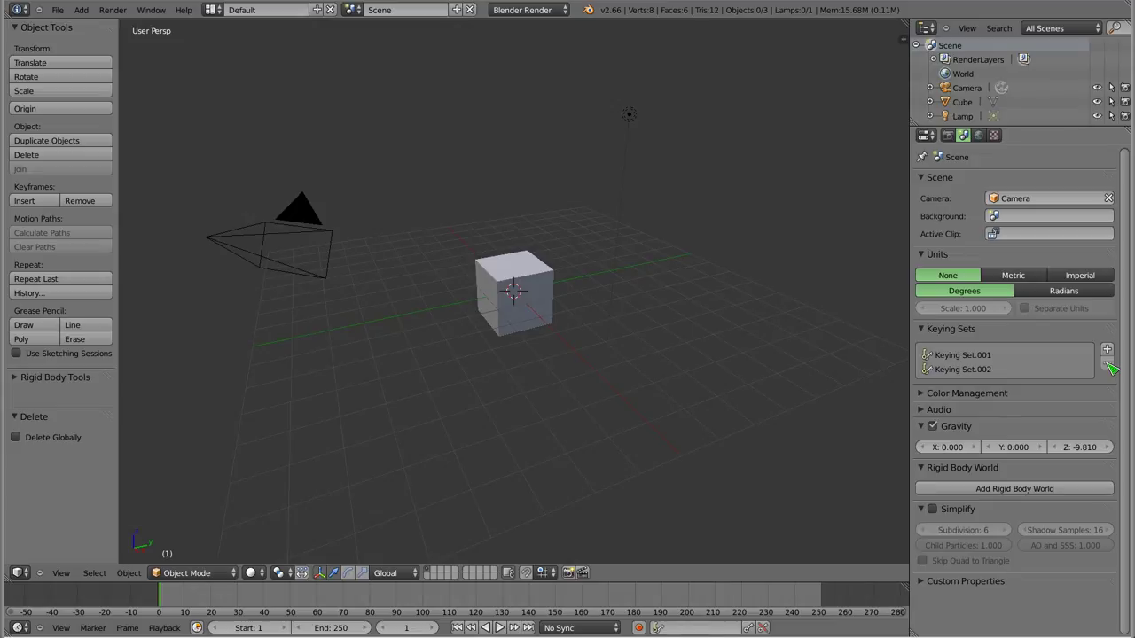
click(1107, 365)
click(1107, 364)
key(ctrl+alt+u)
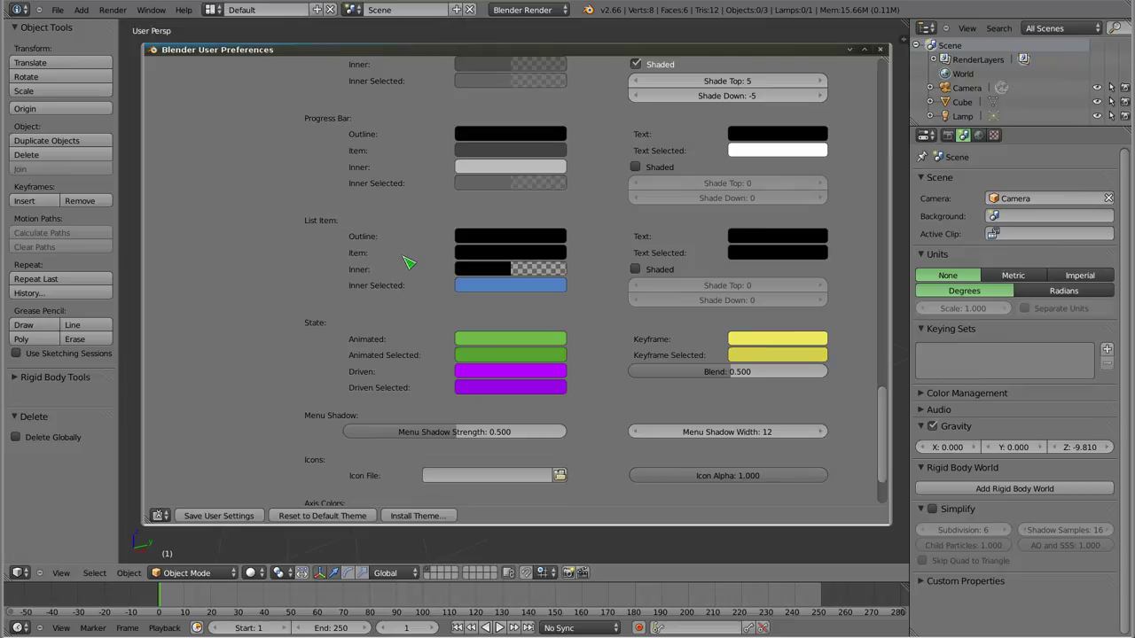
- Nudge the User Preferences window right and up, then drag its corner to shrink it
scroll(346, 394, down, 3)
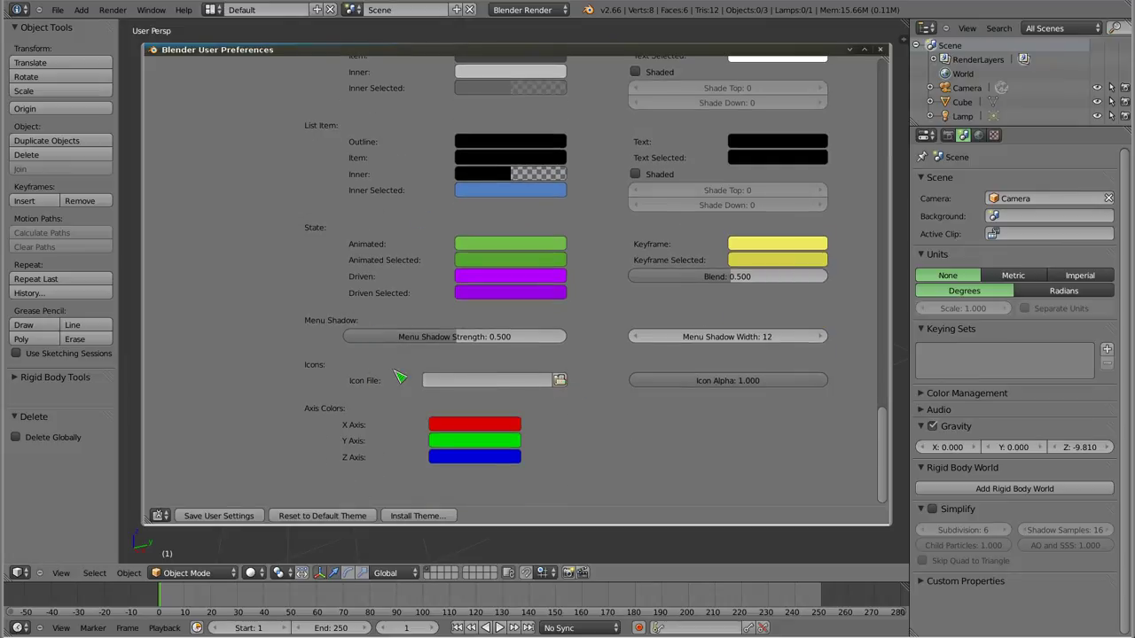
alt+drag(355, 236, 410, 225)
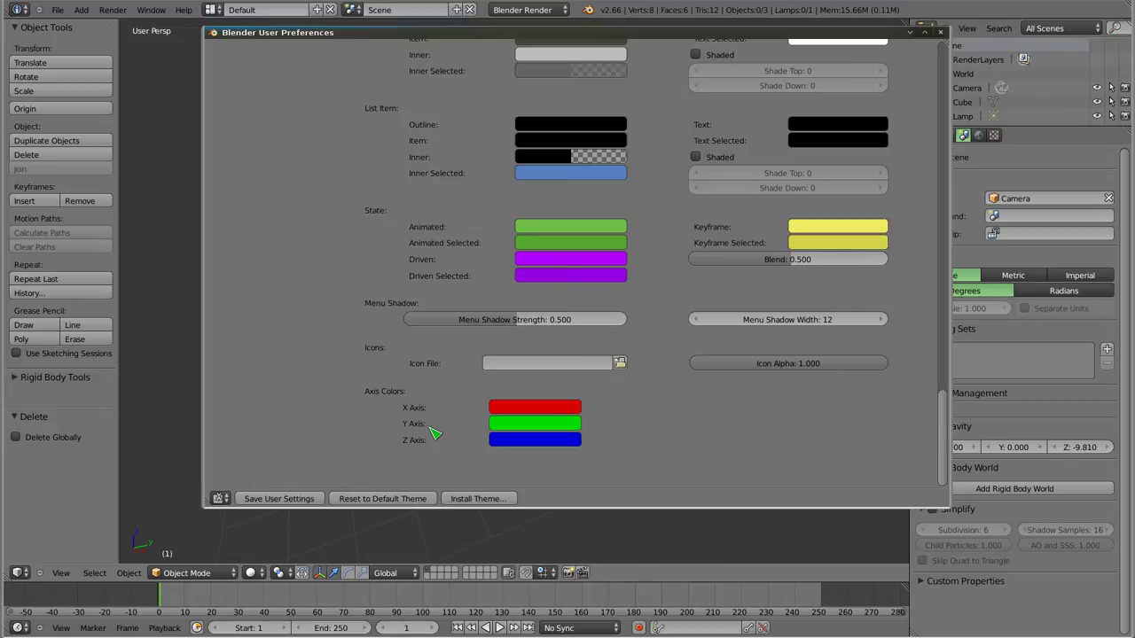
click(160, 538)
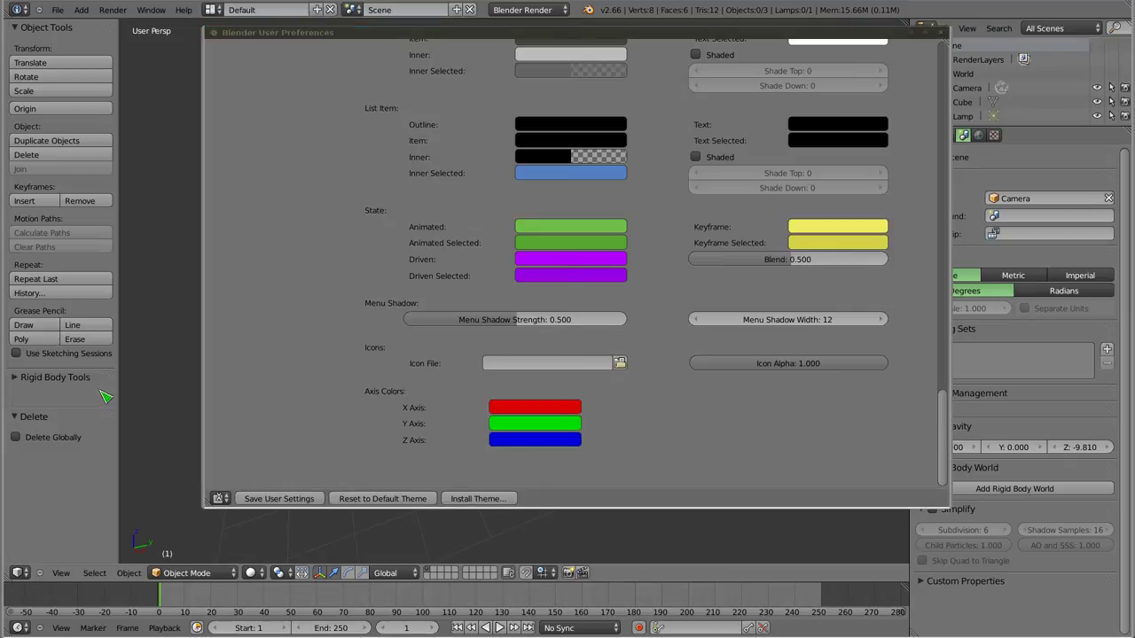
mouse_move(902, 434)
mouse_down()
mouse_move(869, 450)
mouse_move(870, 94)
mouse_up()
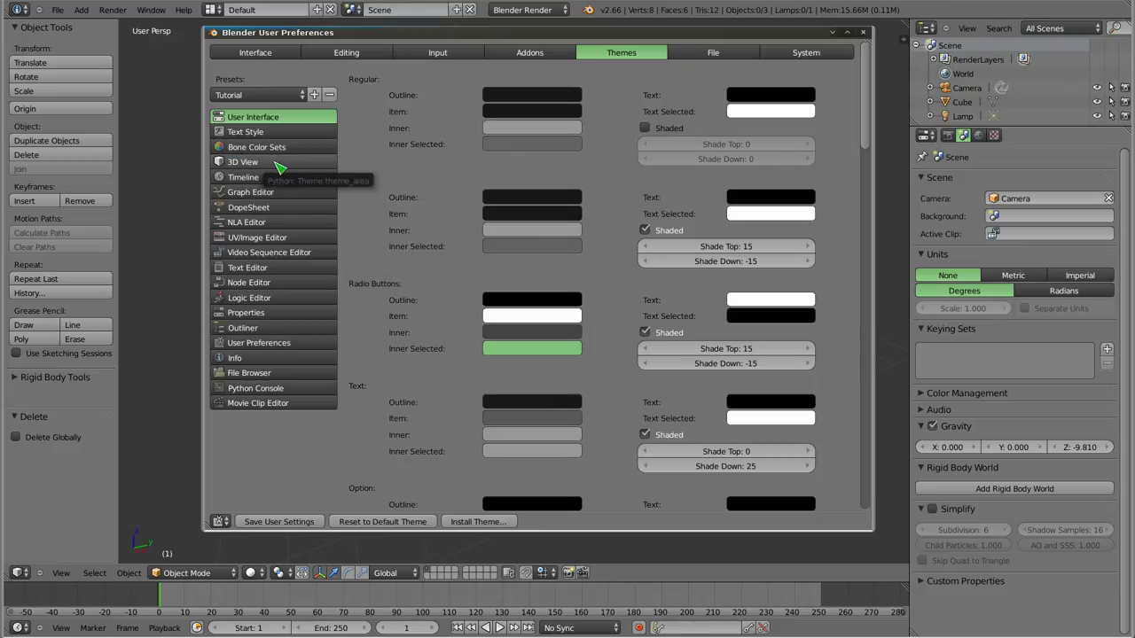
- Raise the Tutorial theme's 3D View Grid colour from 0.251 to 0.776 grey
click(278, 167)
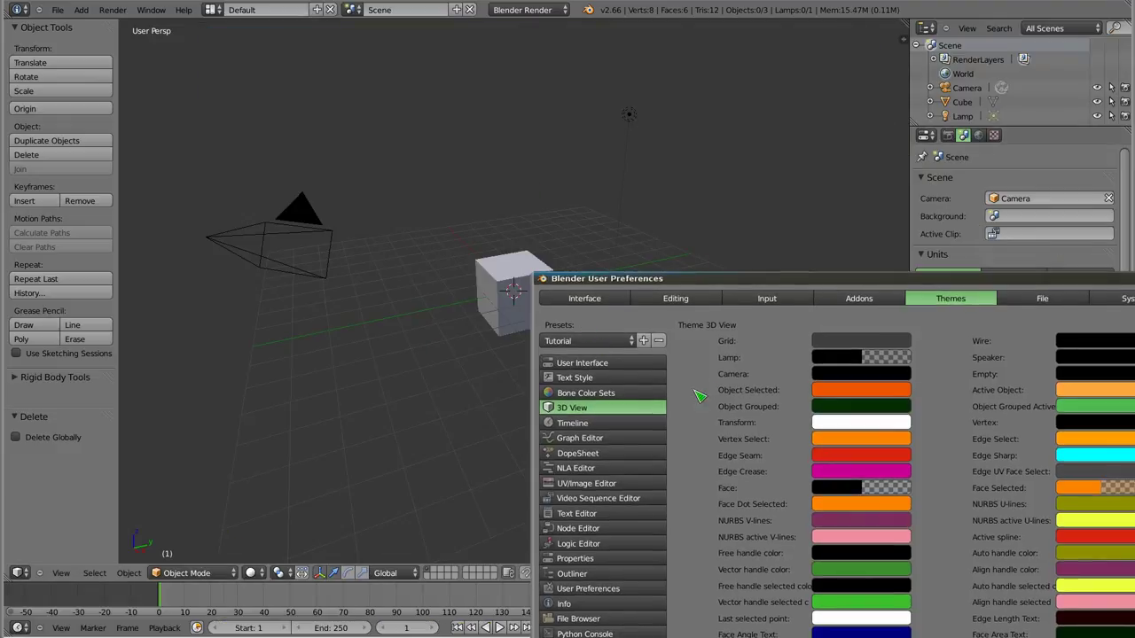
mouse_move(700, 397)
mouse_down()
mouse_move(632, 147)
mouse_move(651, 141)
mouse_up()
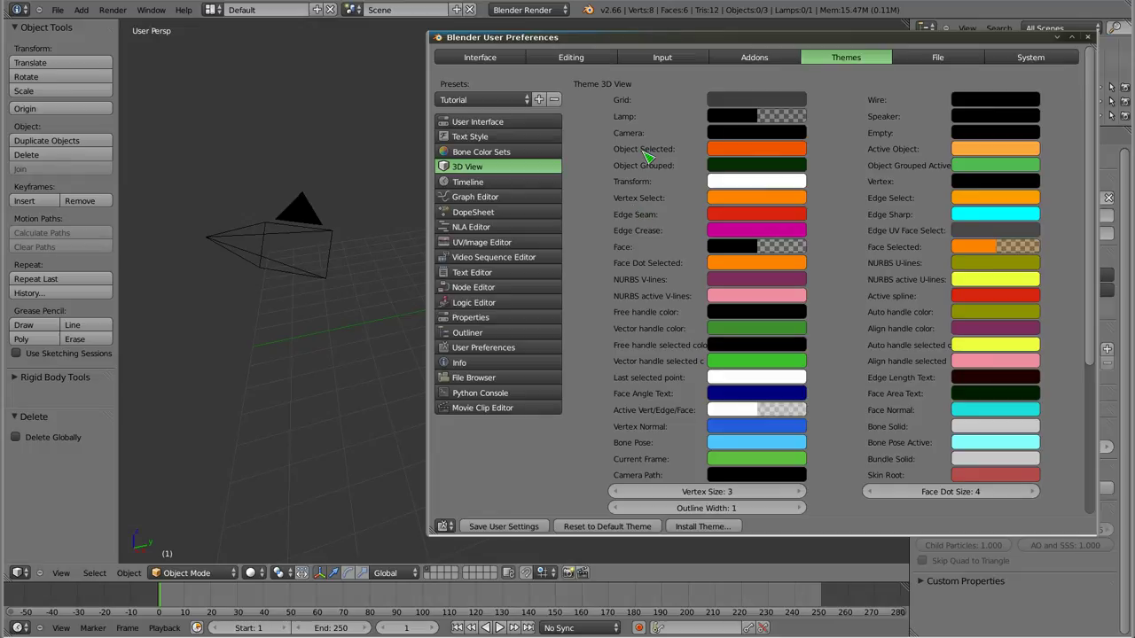
click(741, 100)
mouse_move(838, 201)
mouse_down()
mouse_move(838, 142)
mouse_move(840, 177)
mouse_move(841, 159)
mouse_up()
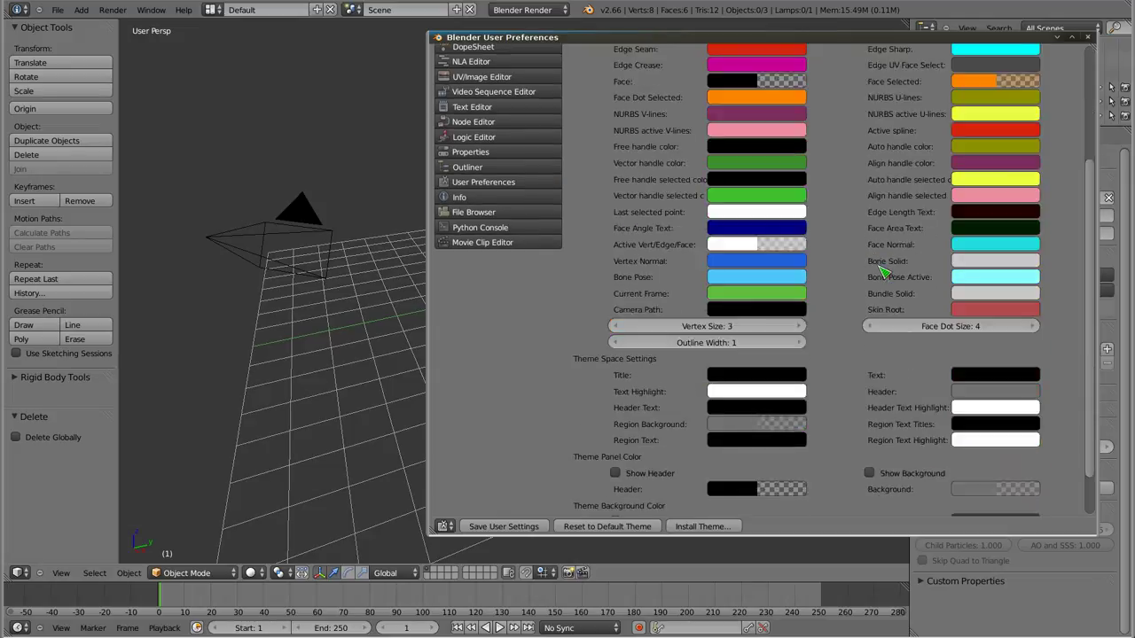
scroll(931, 265, down, 4)
scroll(878, 269, down, 1)
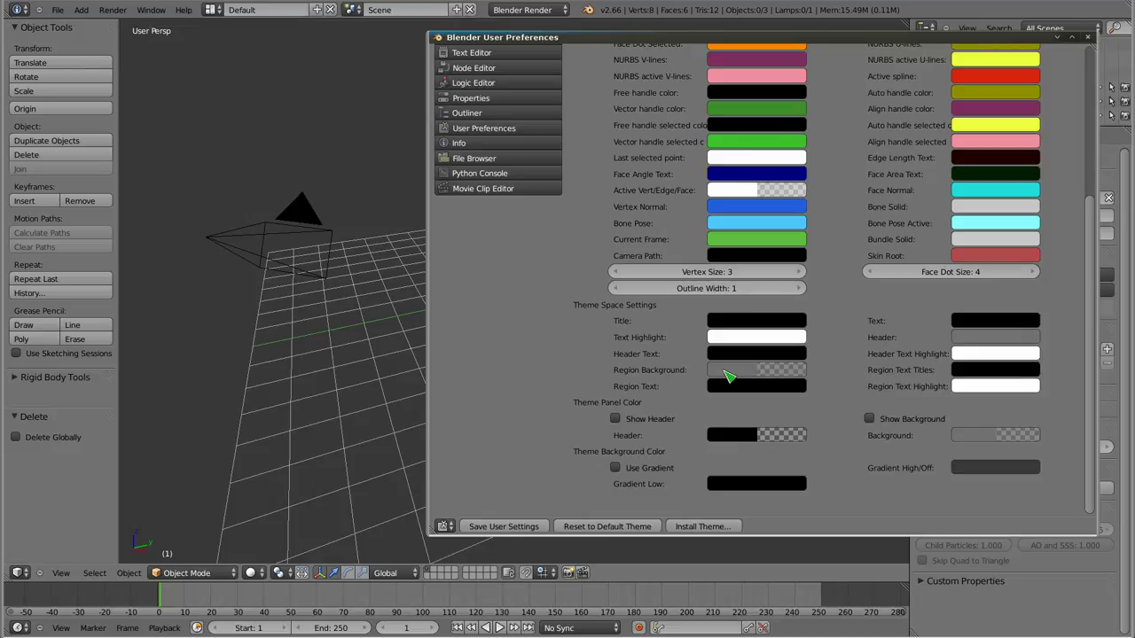
- Set the 3D View Gradient High/Off background colour value to 0.490
click(732, 371)
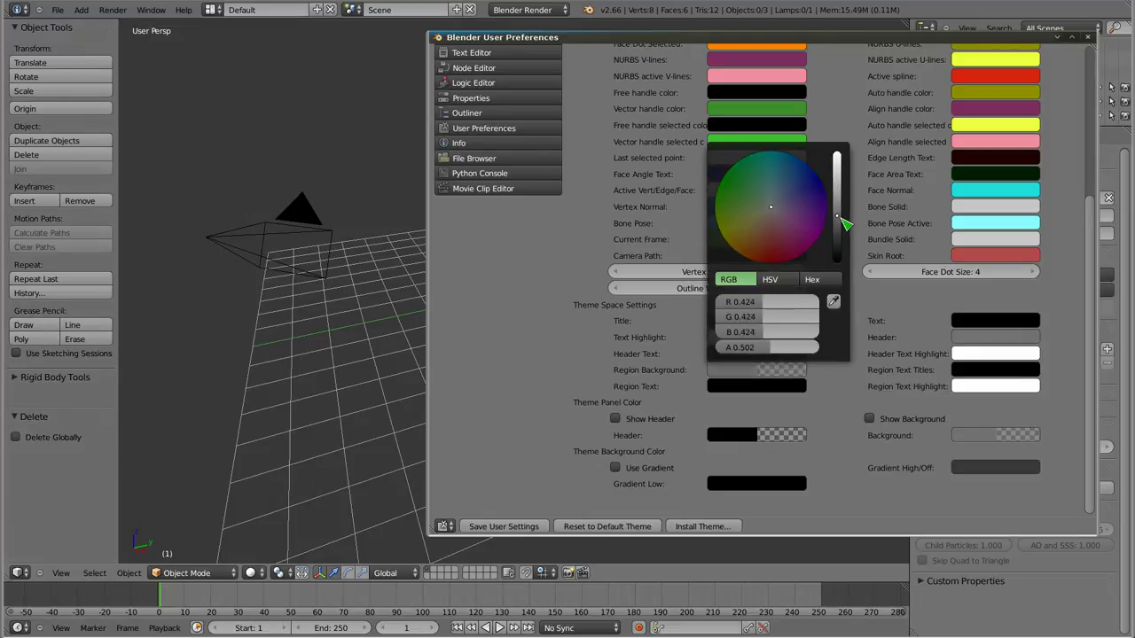
scroll(632, 209, up, 3)
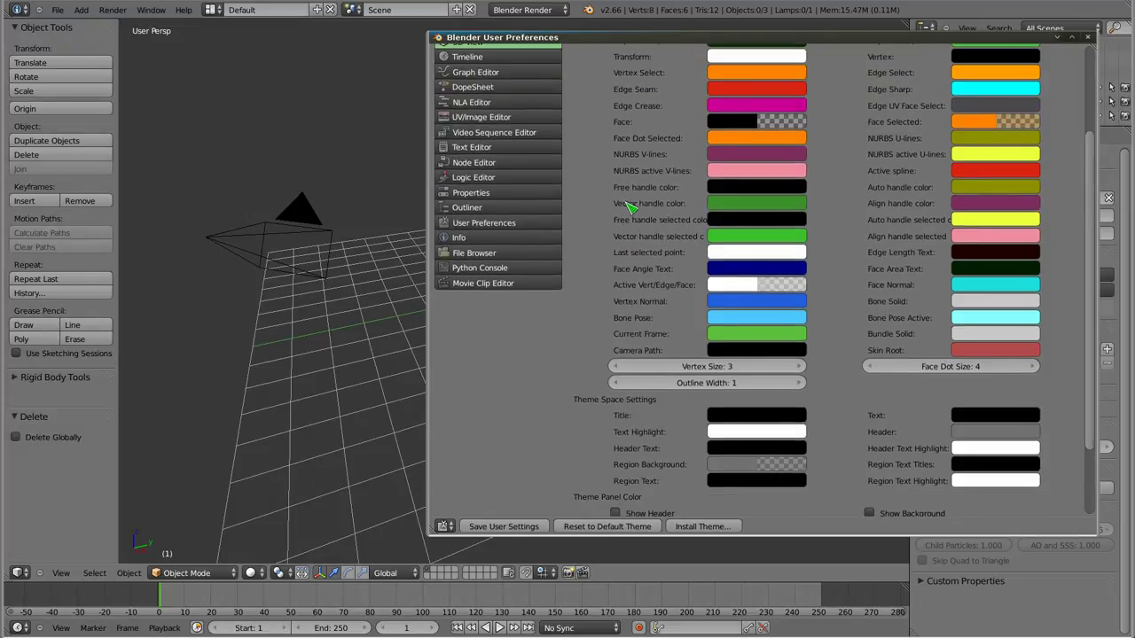
scroll(631, 208, up, 3)
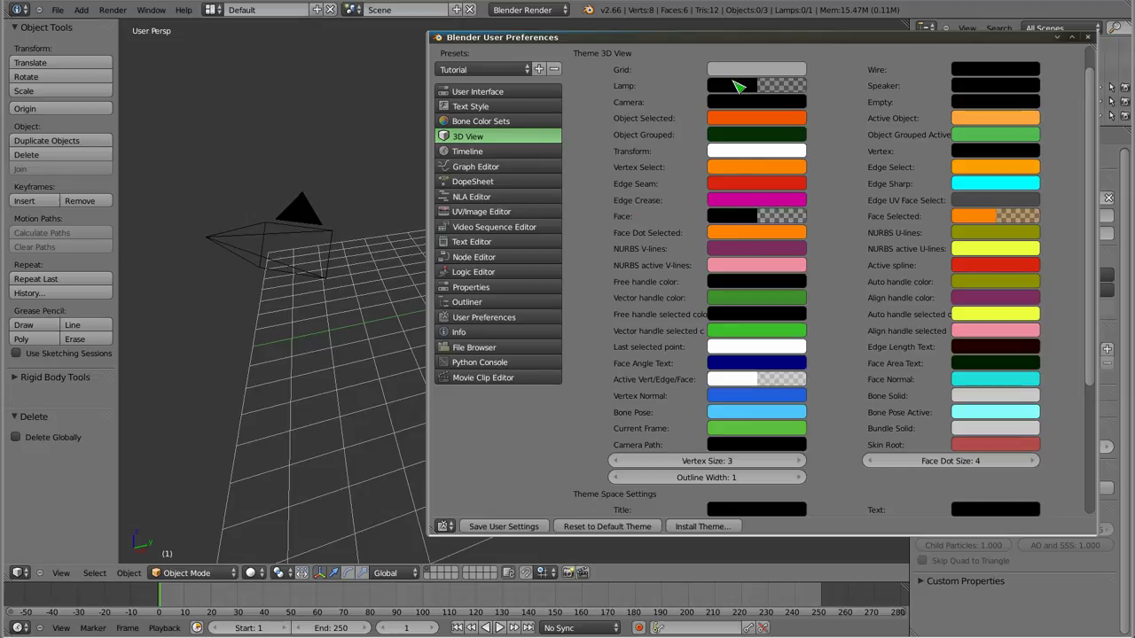
scroll(667, 366, down, 5)
scroll(667, 366, down, 3)
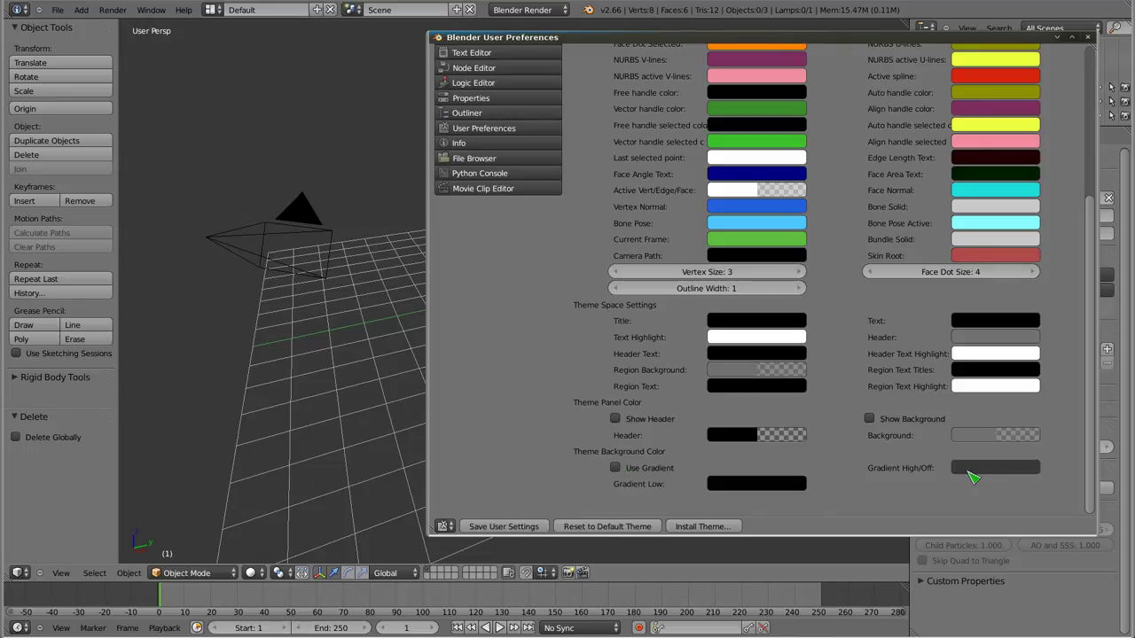
click(973, 477)
mouse_move(1029, 360)
mouse_down()
mouse_move(1019, 244)
mouse_move(1061, 341)
mouse_up()
- Enable Use Gradient for the 3D viewport background
click(617, 468)
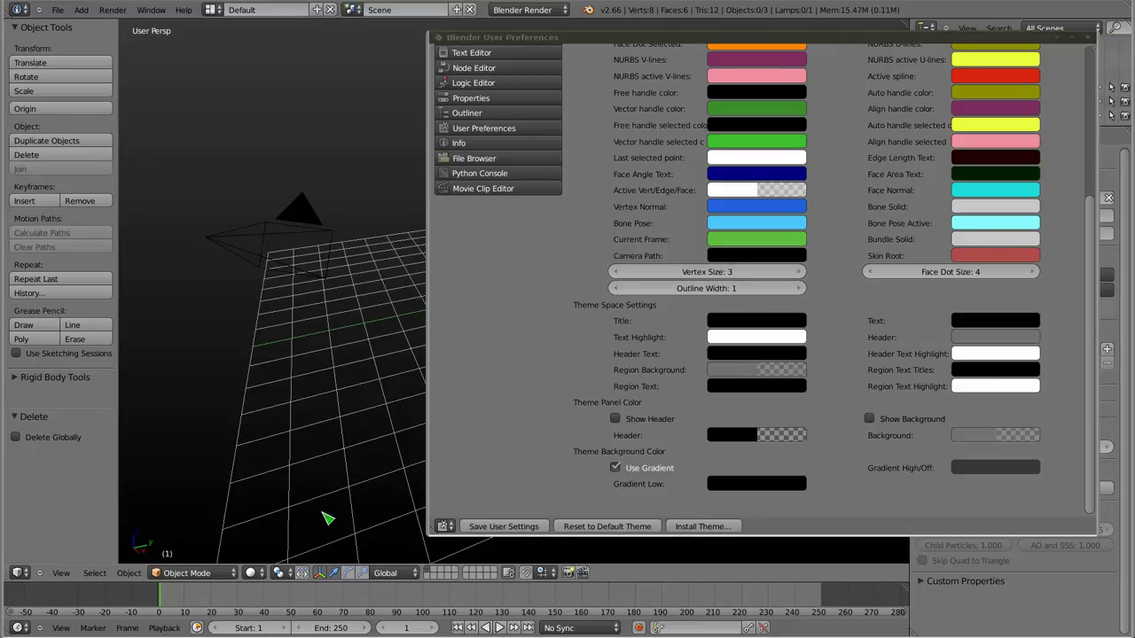
mouse_move(606, 36)
mouse_down()
mouse_move(960, 125)
mouse_move(982, 87)
mouse_up()
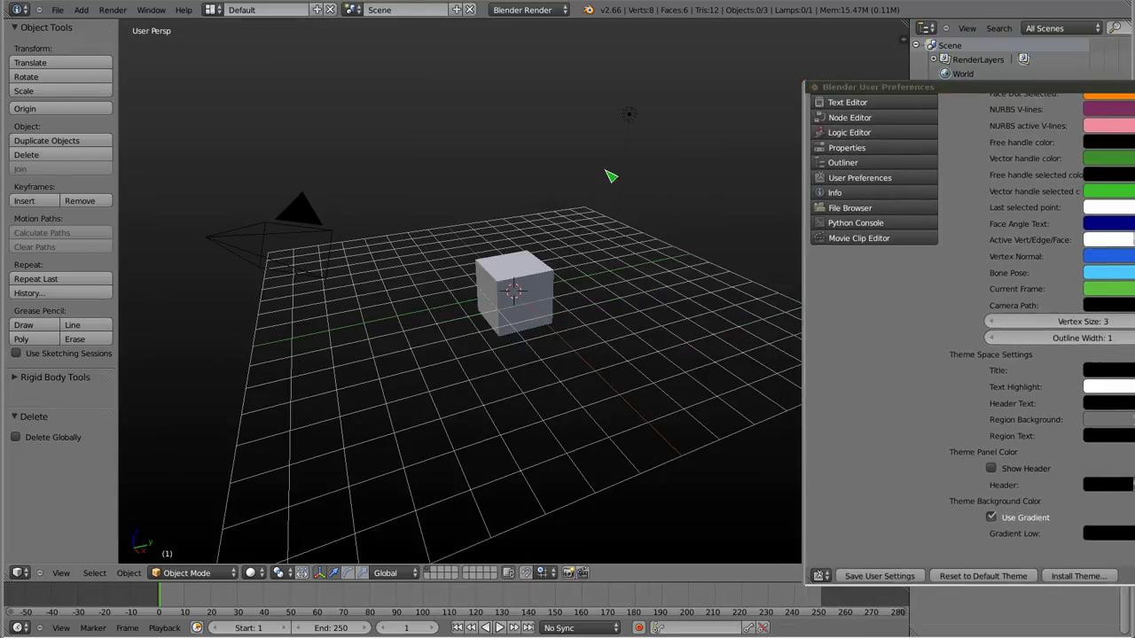
drag(988, 86, 407, 40)
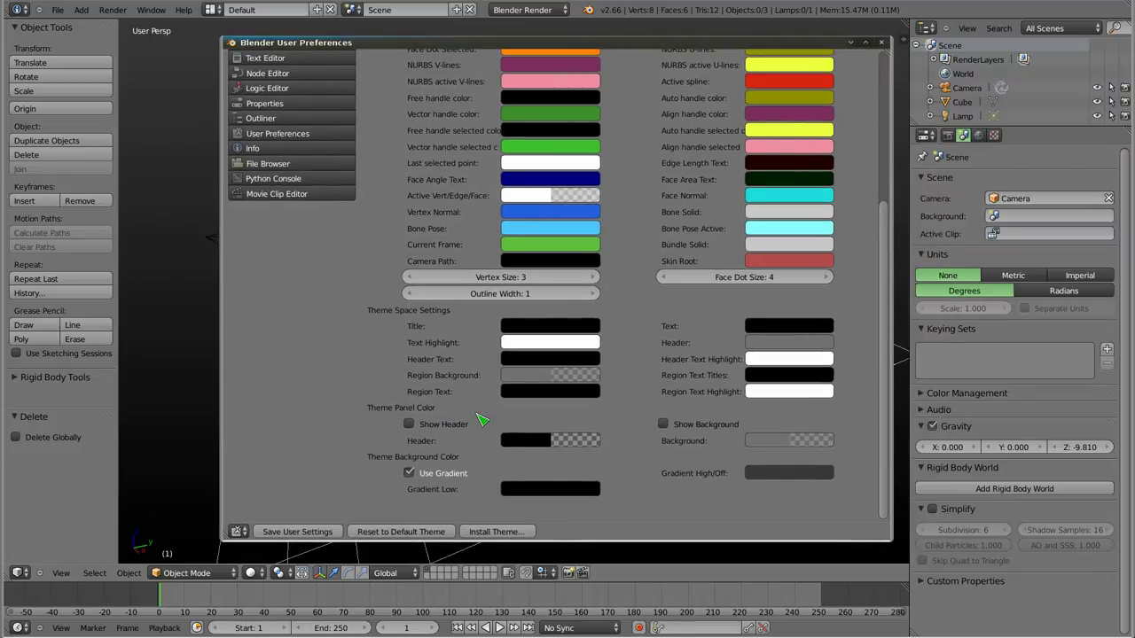
- Turn on Show Header and Show Background for the 3D View theme panels
click(410, 425)
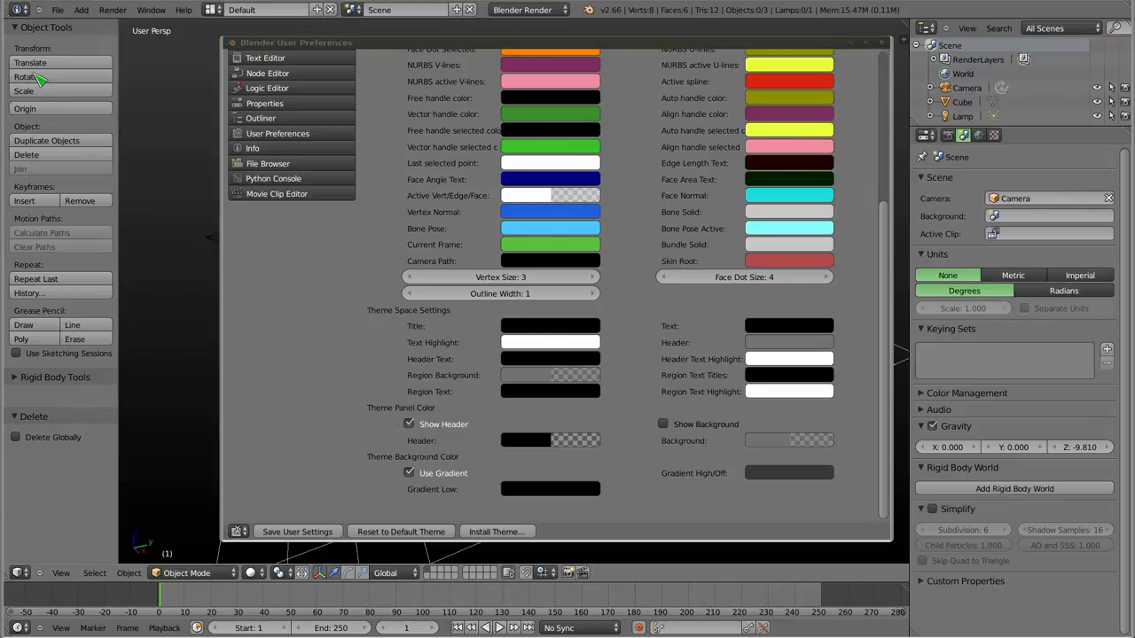
click(25, 29)
click(25, 29)
key(alt+Tab)
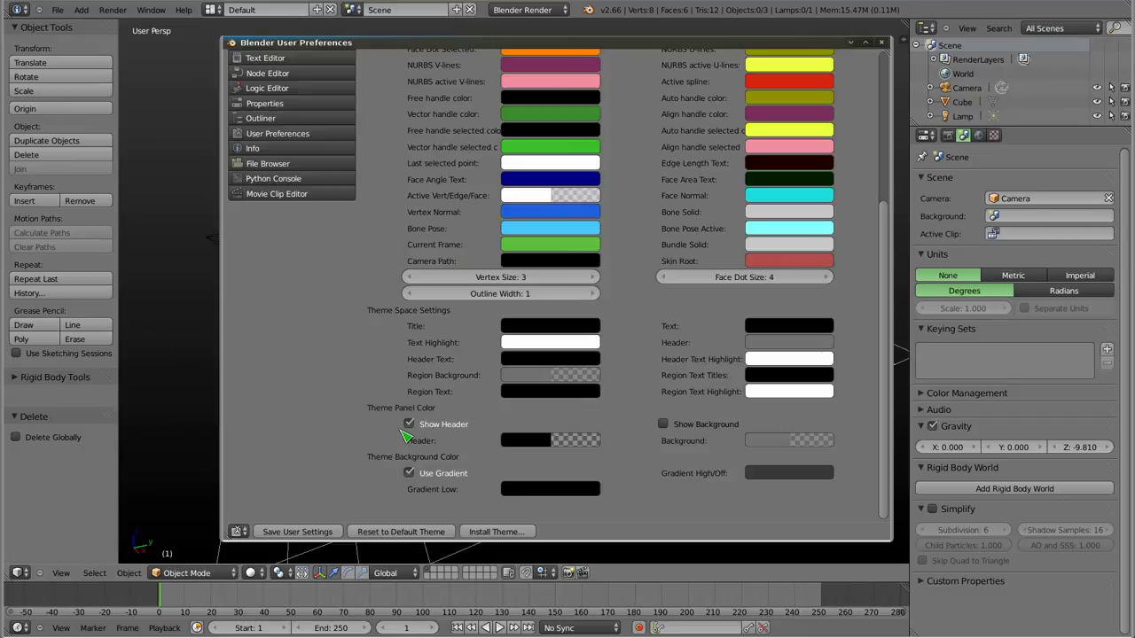
alt+drag(664, 430, 576, 406)
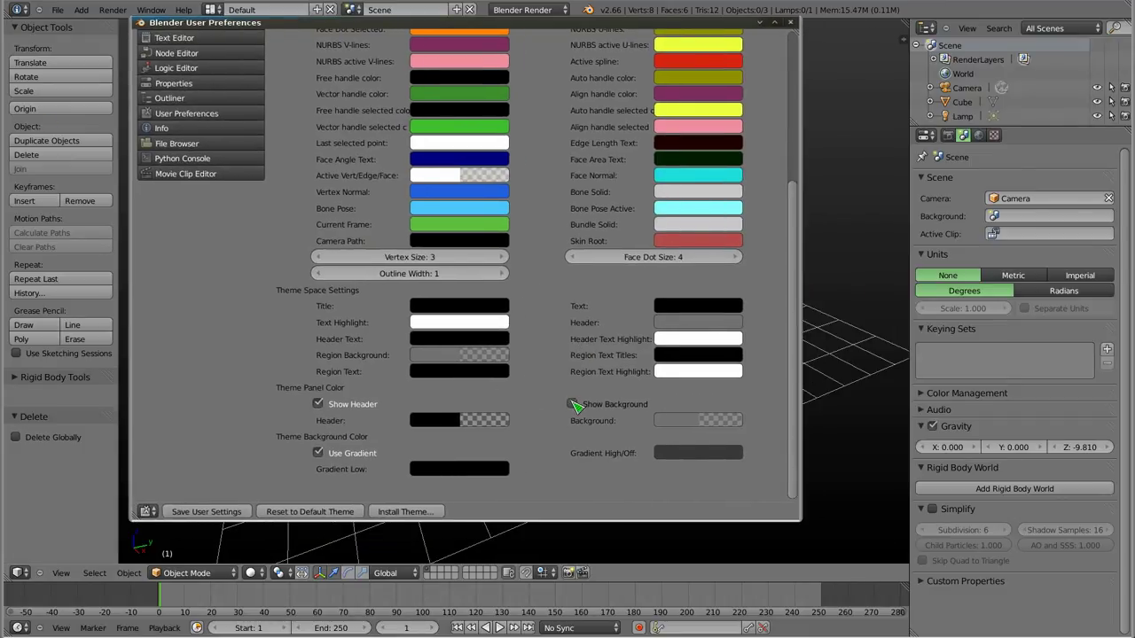
click(573, 404)
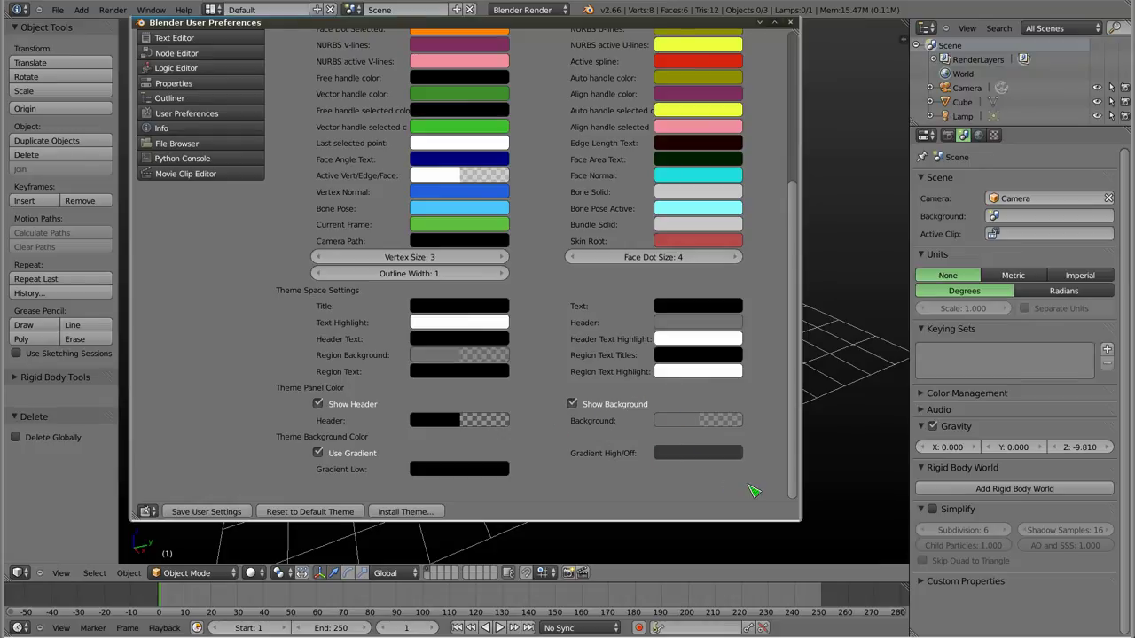
alt+right_drag(751, 491, 752, 485)
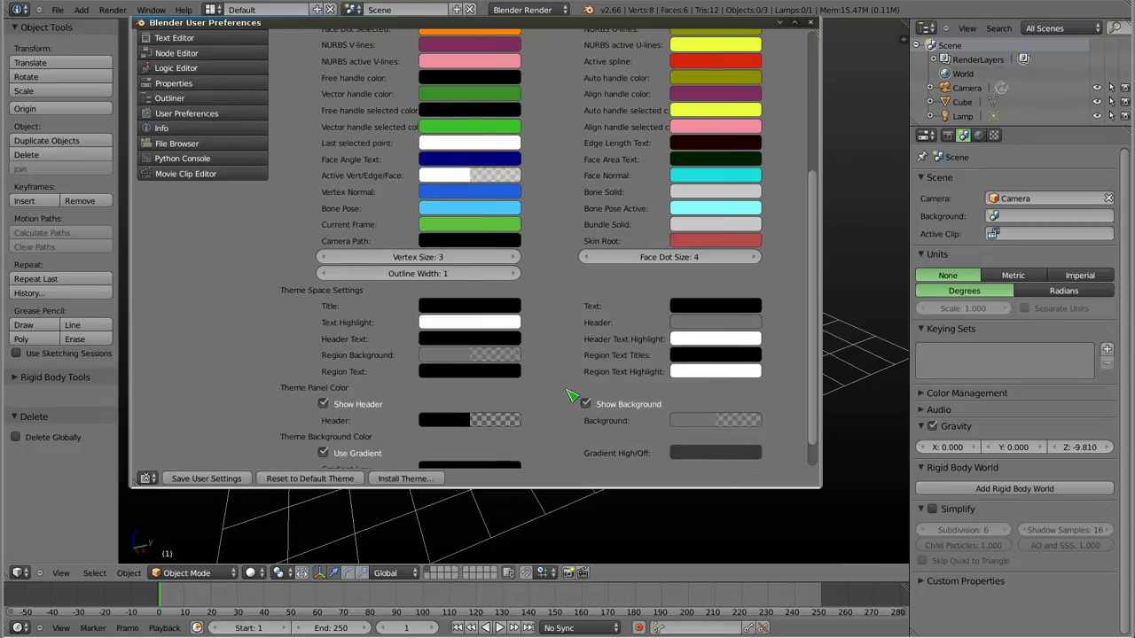
alt+drag(587, 434, 748, 360)
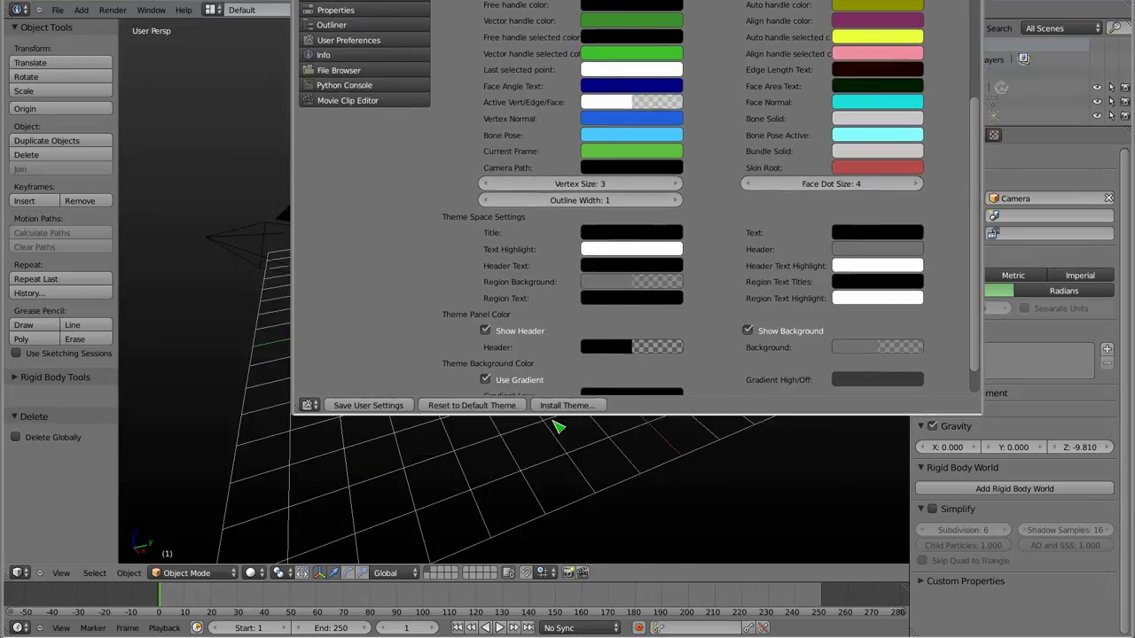
click(20, 572)
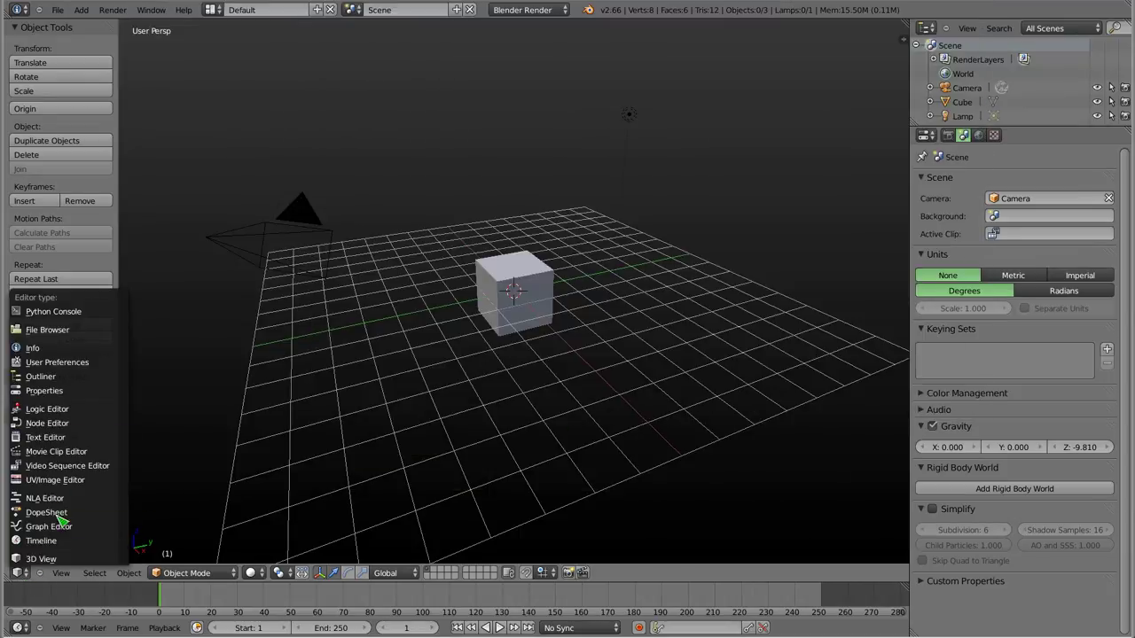
- Switch the main area to the Video Sequence Editor with image preview and properties sidebar
click(57, 472)
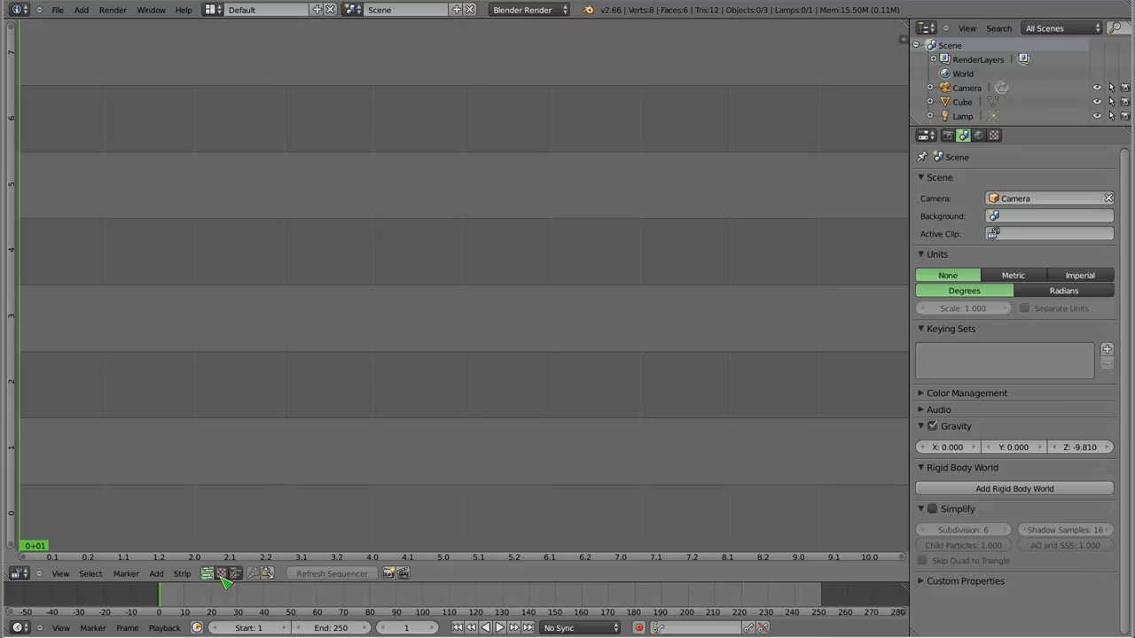
click(235, 573)
key(n)
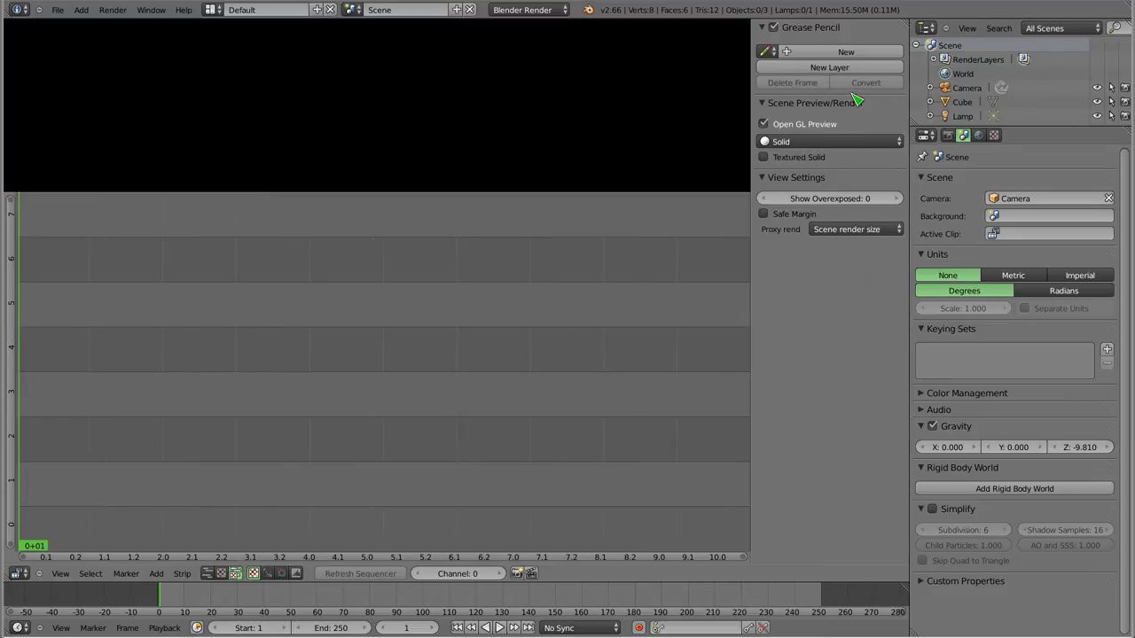
- Turn on Show Header and Show Background for the Video Sequence Editor theme panels
key(ctrl+alt+u)
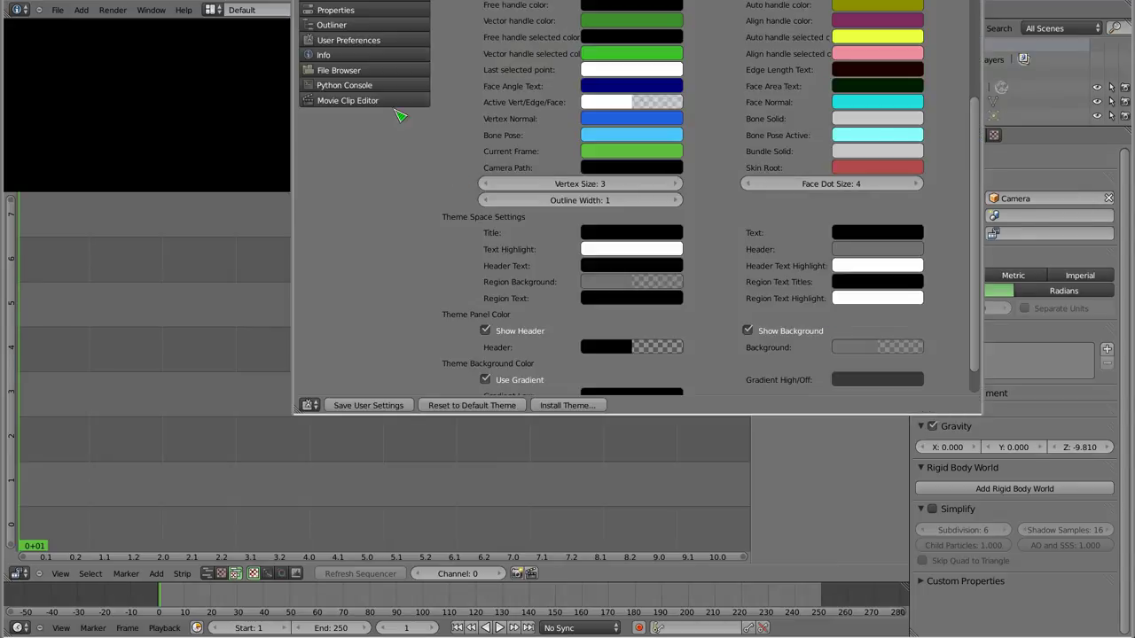
scroll(497, 151, up, 2)
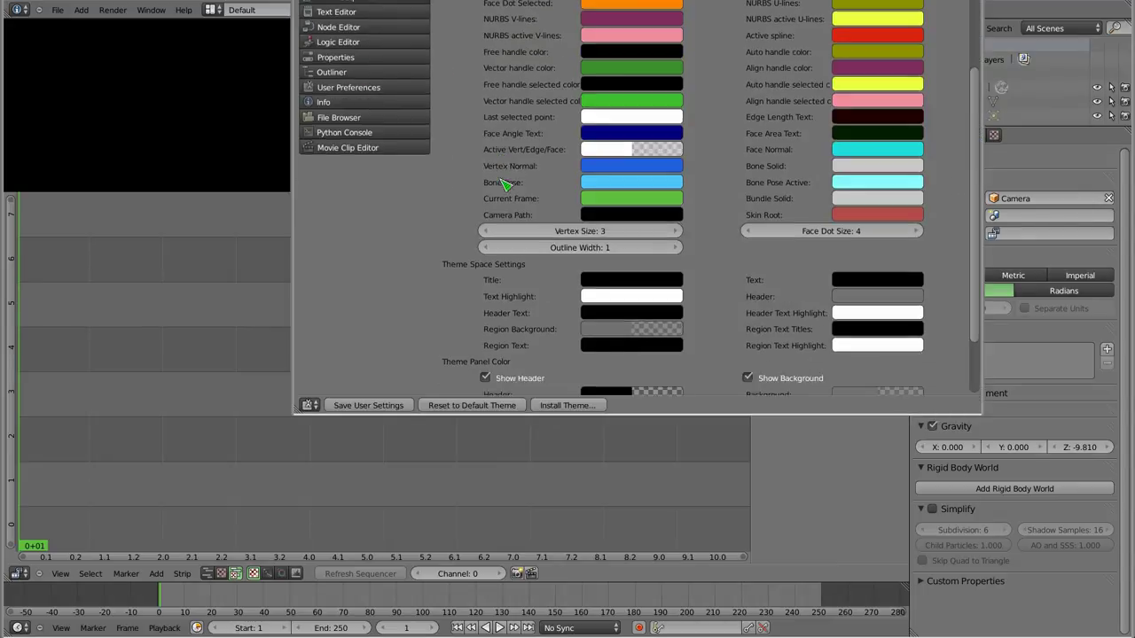
scroll(444, 177, up, 3)
scroll(373, 151, up, 3)
click(346, 142)
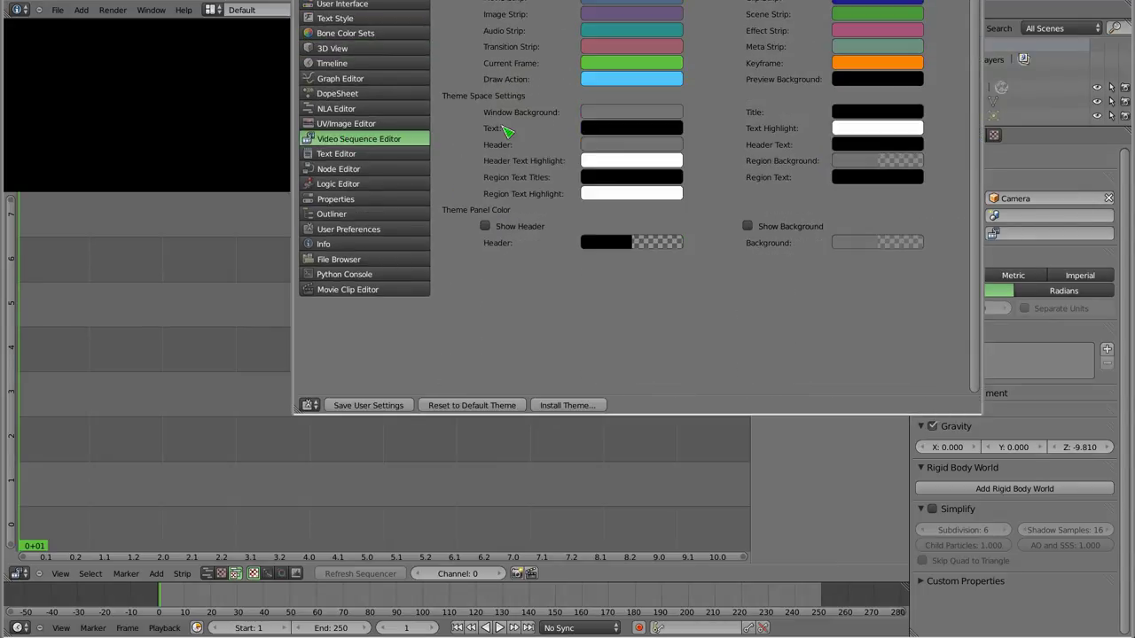
click(486, 226)
click(747, 226)
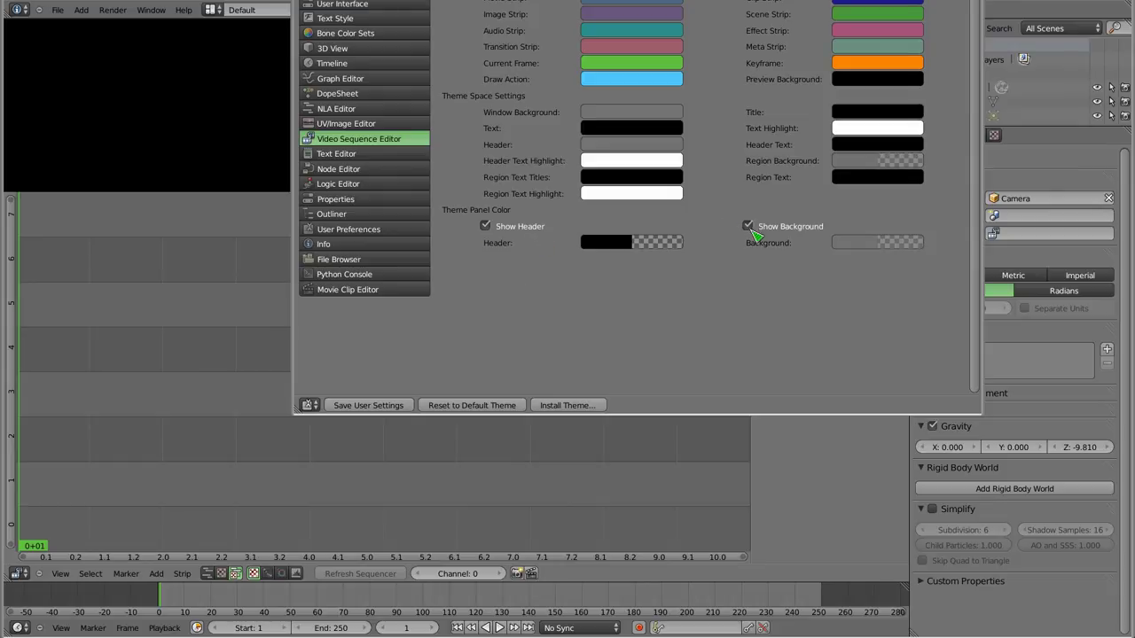
- Darken the sequencer theme's panel background to 0.180 grey
alt+drag(760, 317, 513, 405)
click(590, 326)
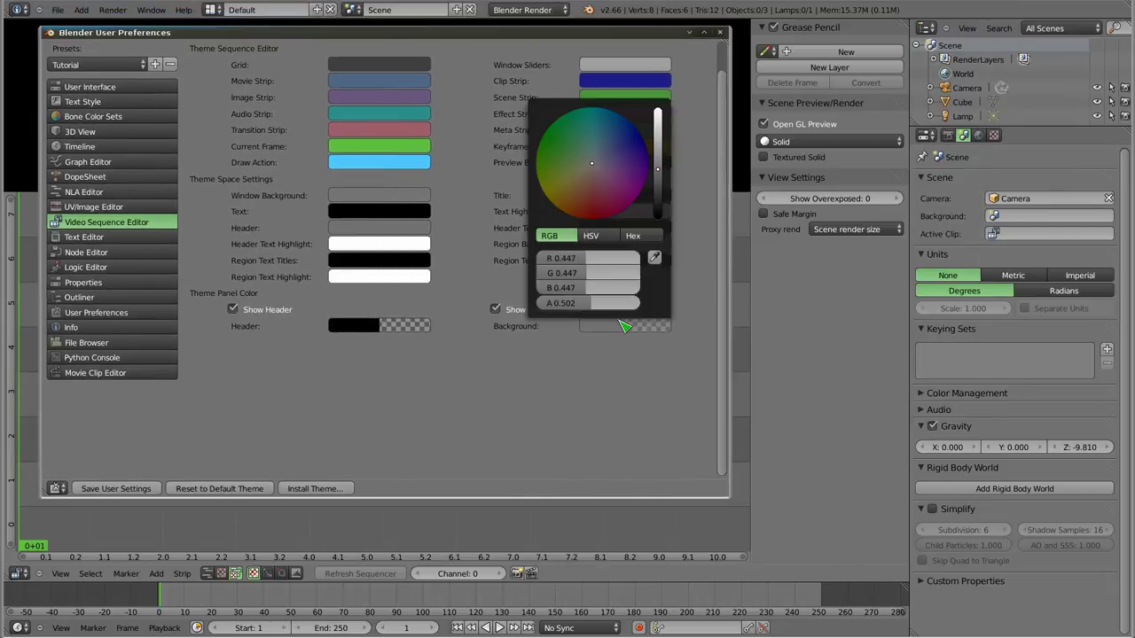
drag(663, 177, 666, 157)
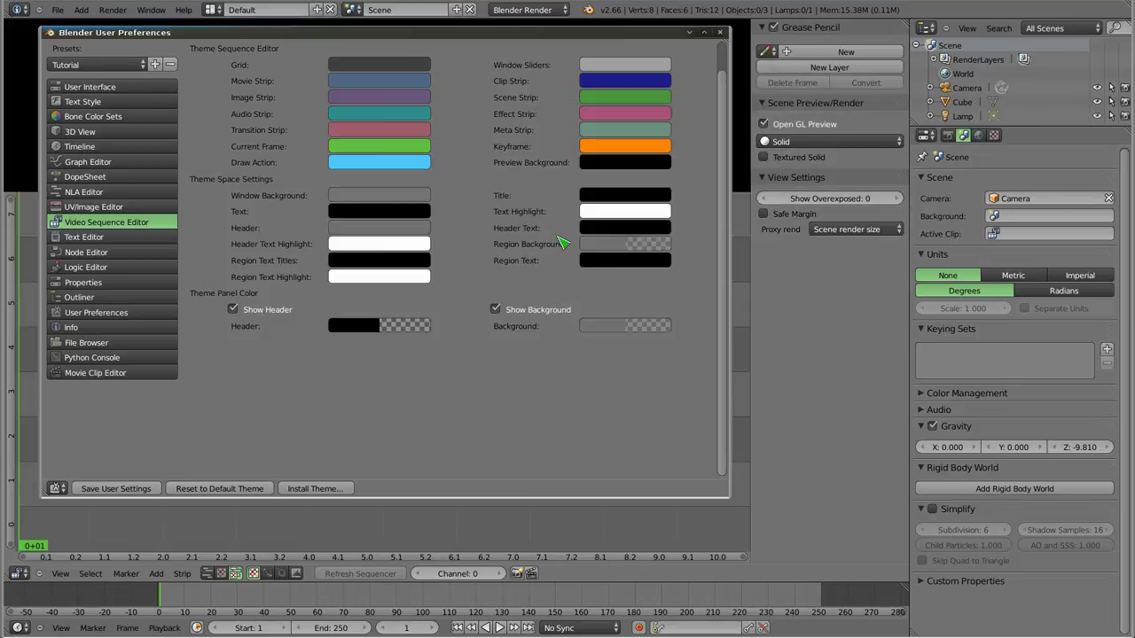
drag(479, 33, 665, 67)
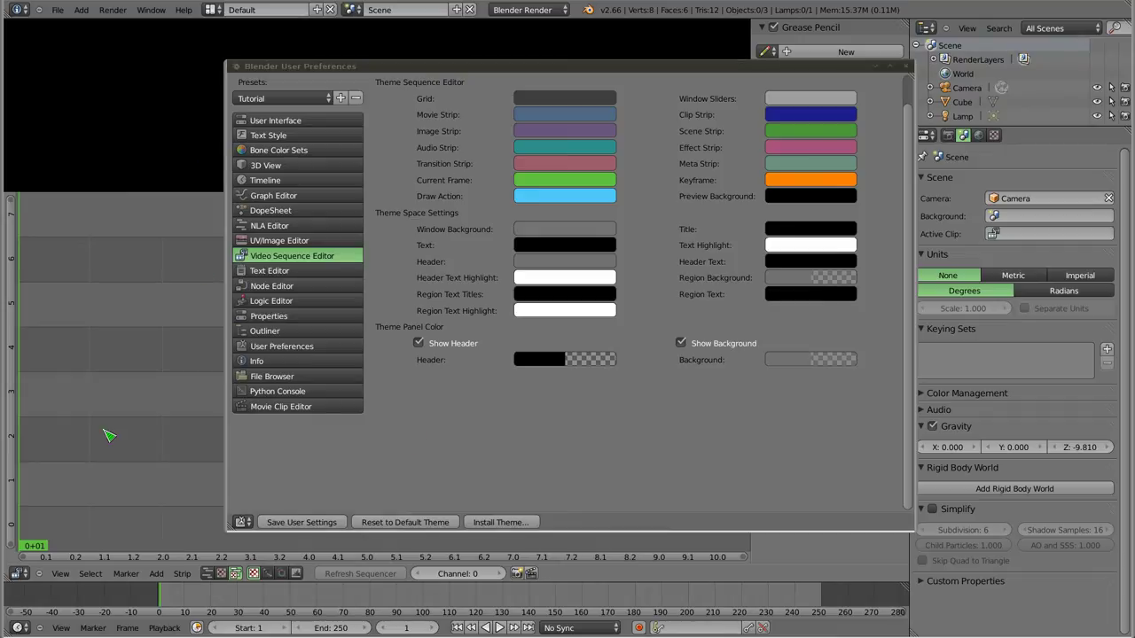
click(21, 574)
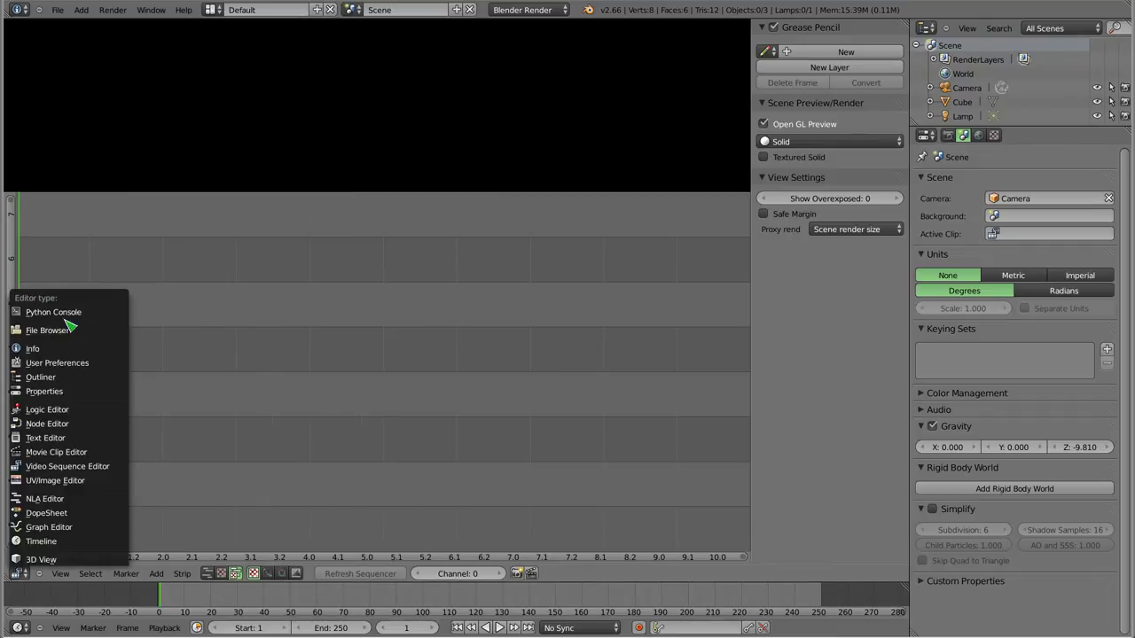
- Change the sequencer area back to a 3D View and load the Pictao 2 66 theme preset
click(70, 560)
key(ctrl+alt+u)
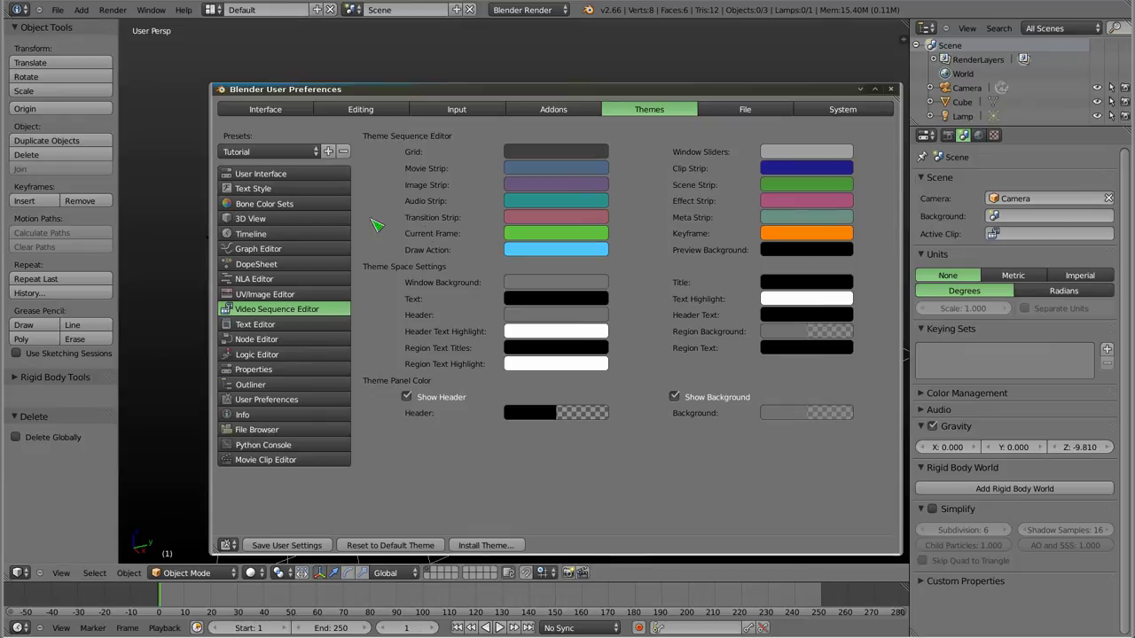
click(286, 154)
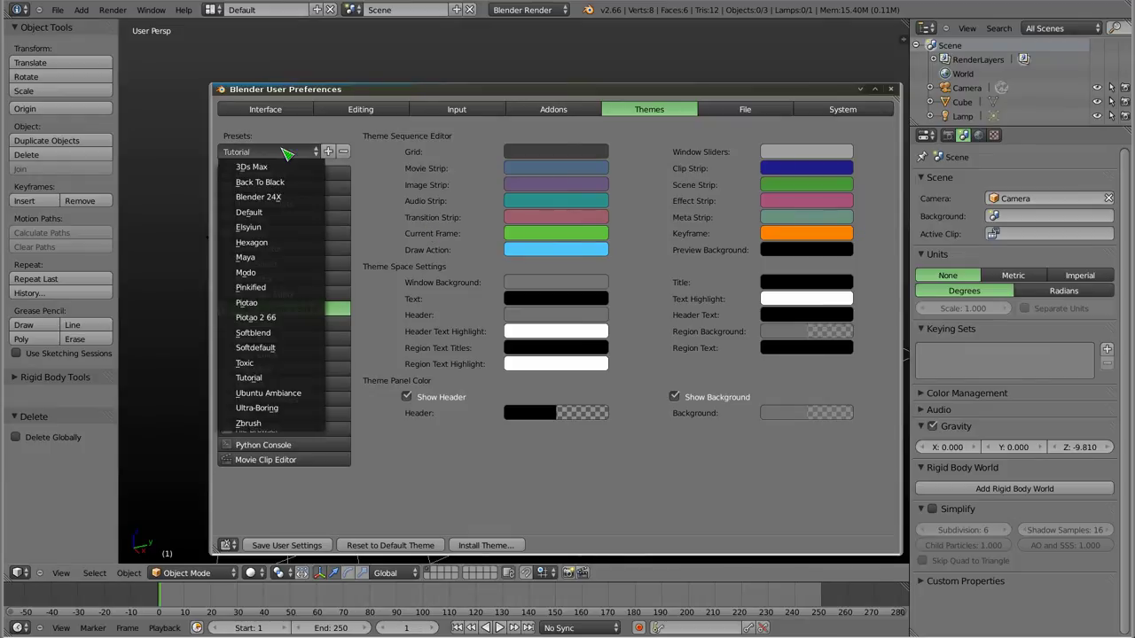
click(262, 317)
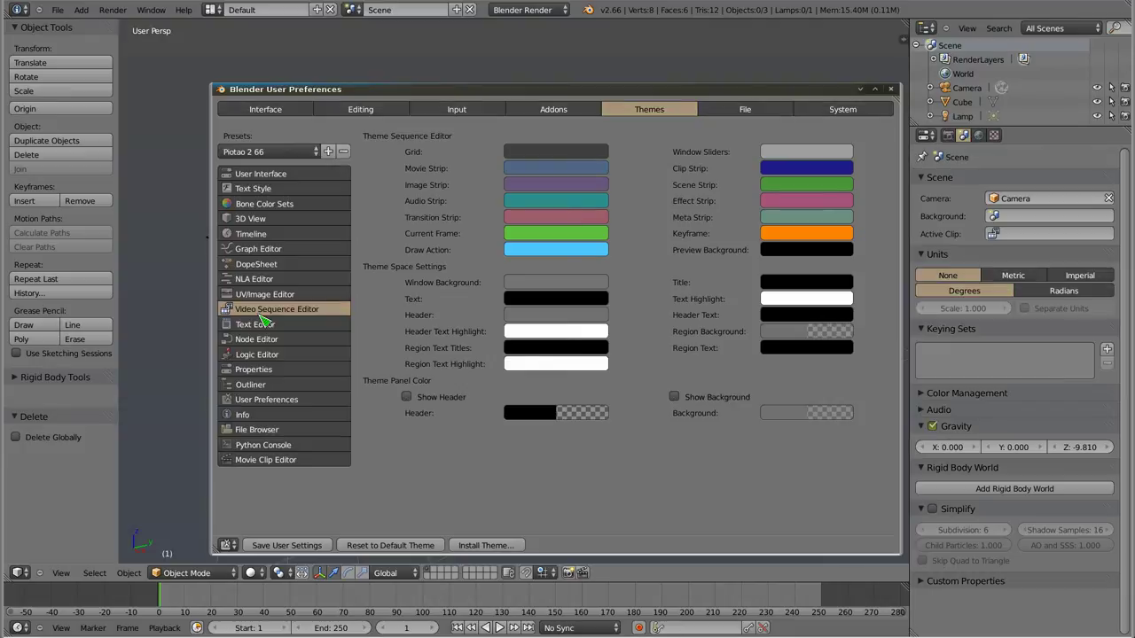
alt+drag(550, 116, 526, 99)
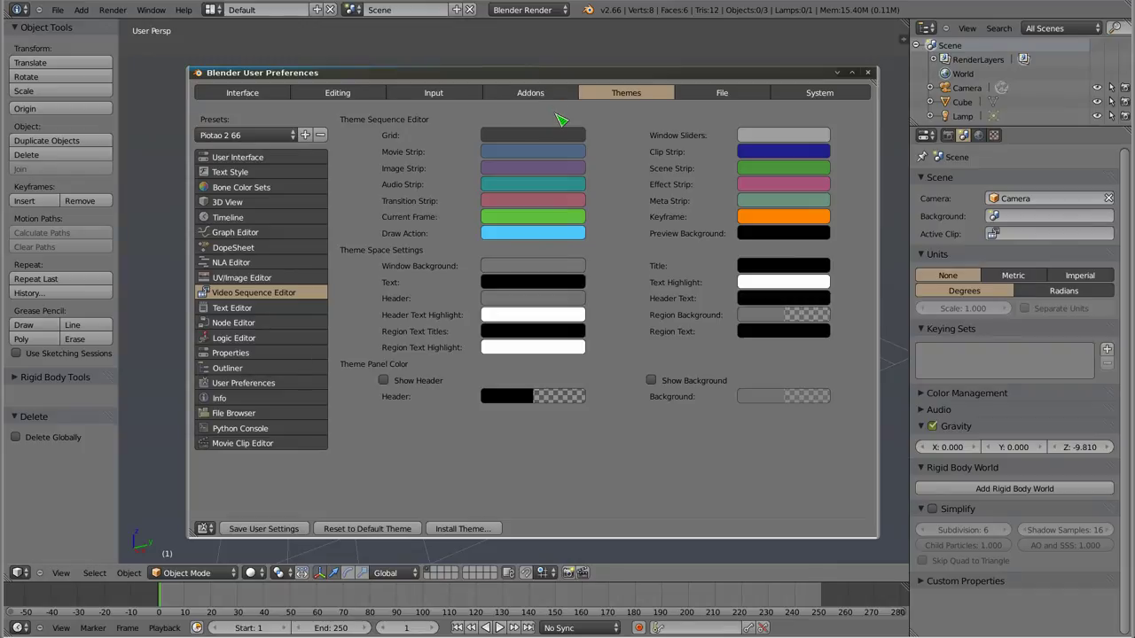
- In the Addons tab, enable the Official, Community and Testing support filters together
click(557, 95)
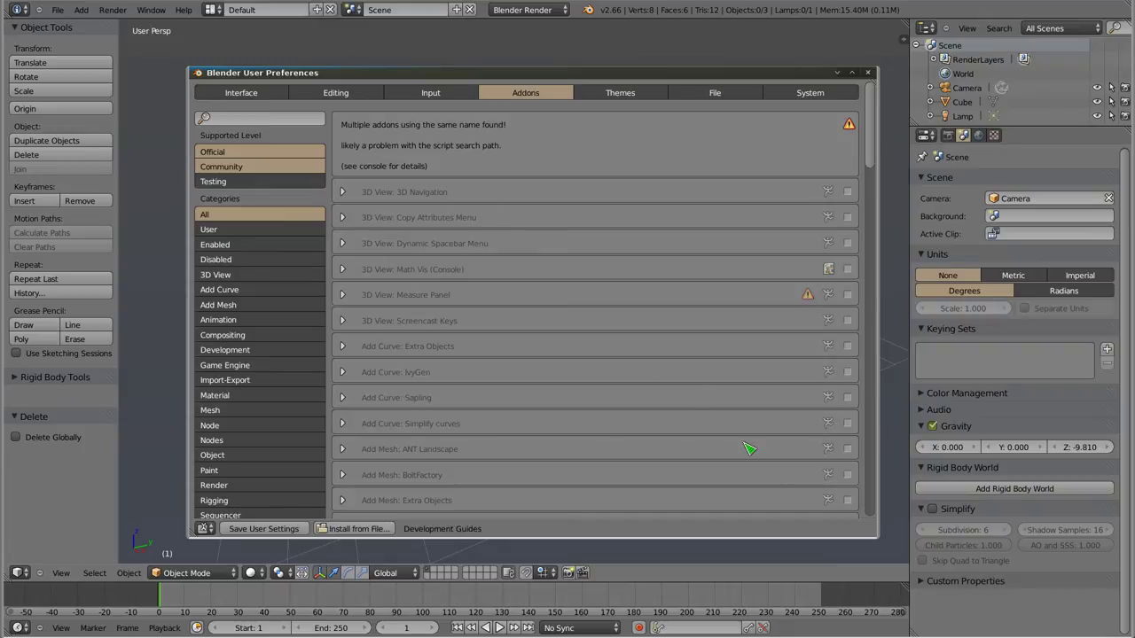
drag(719, 420, 691, 388)
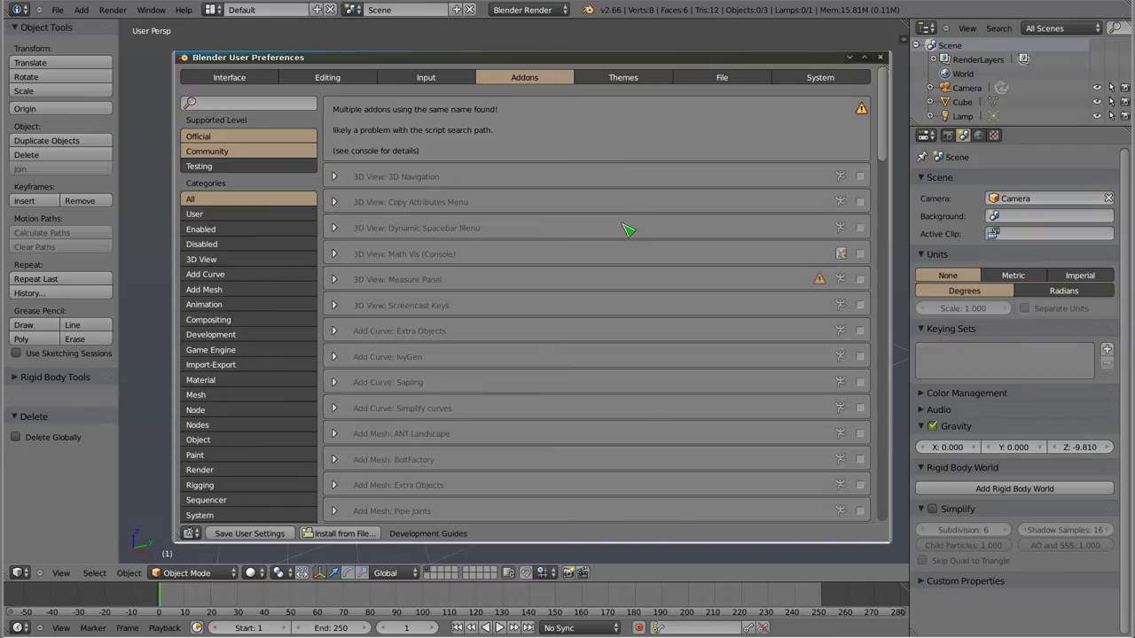
click(227, 139)
click(229, 140)
click(233, 151)
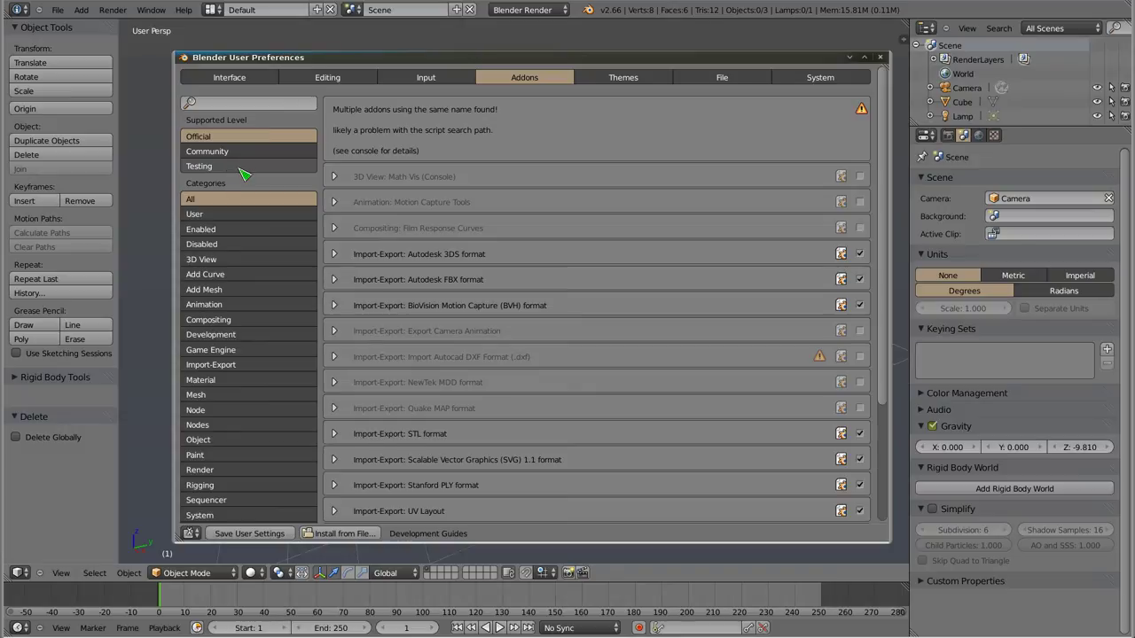
click(243, 173)
click(234, 172)
click(237, 136)
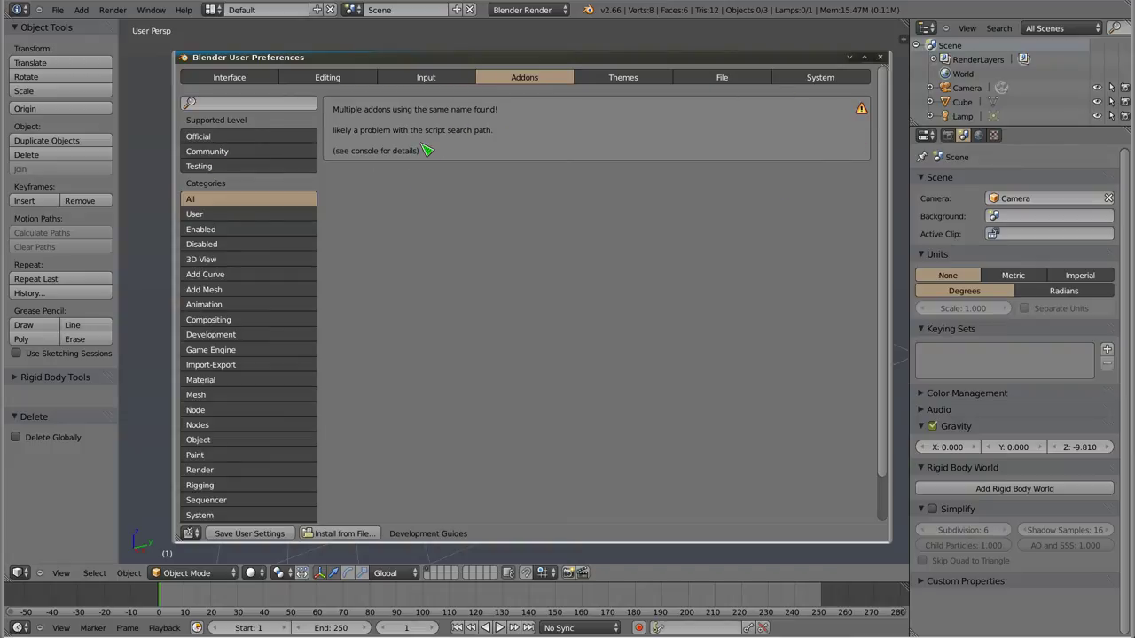
click(199, 137)
click(224, 154)
click(222, 166)
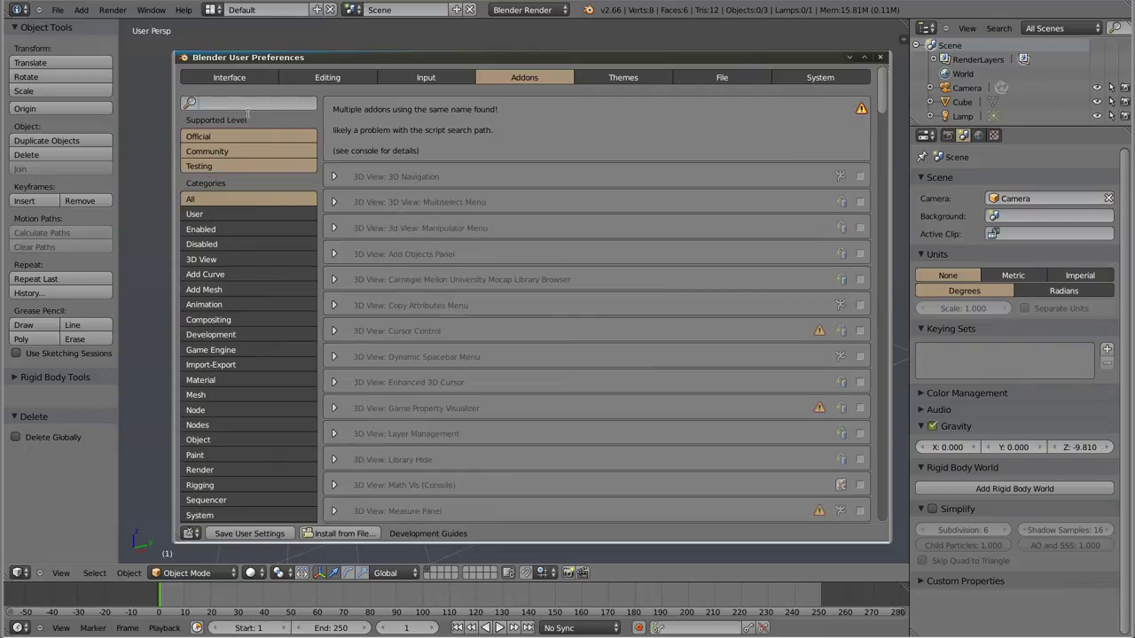
text(co)
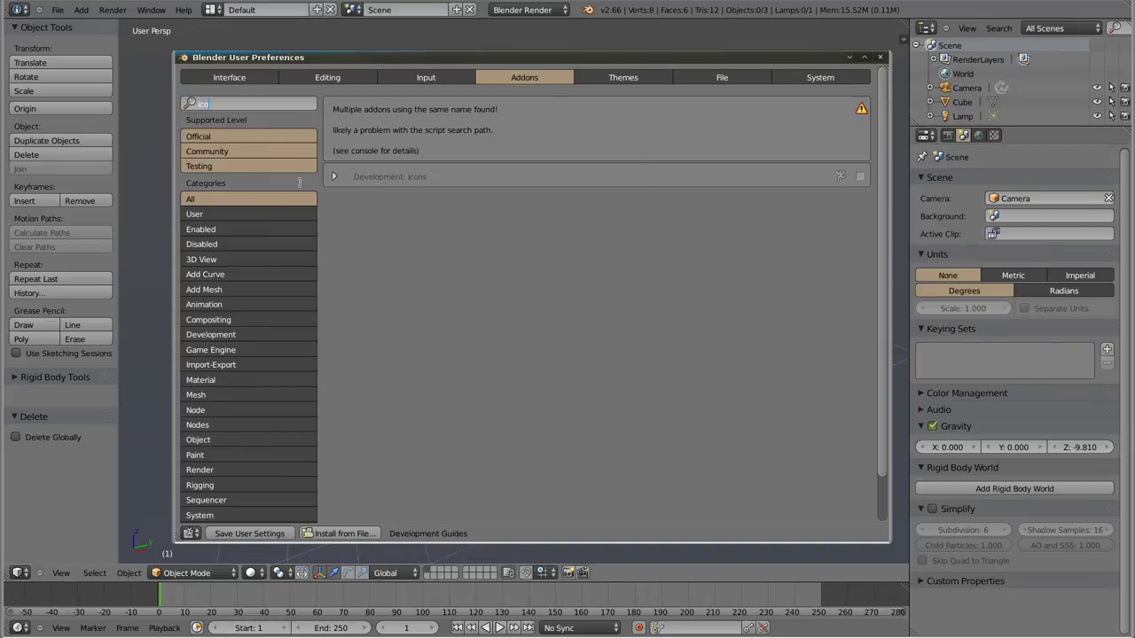
key(BackSpace)
key(Return)
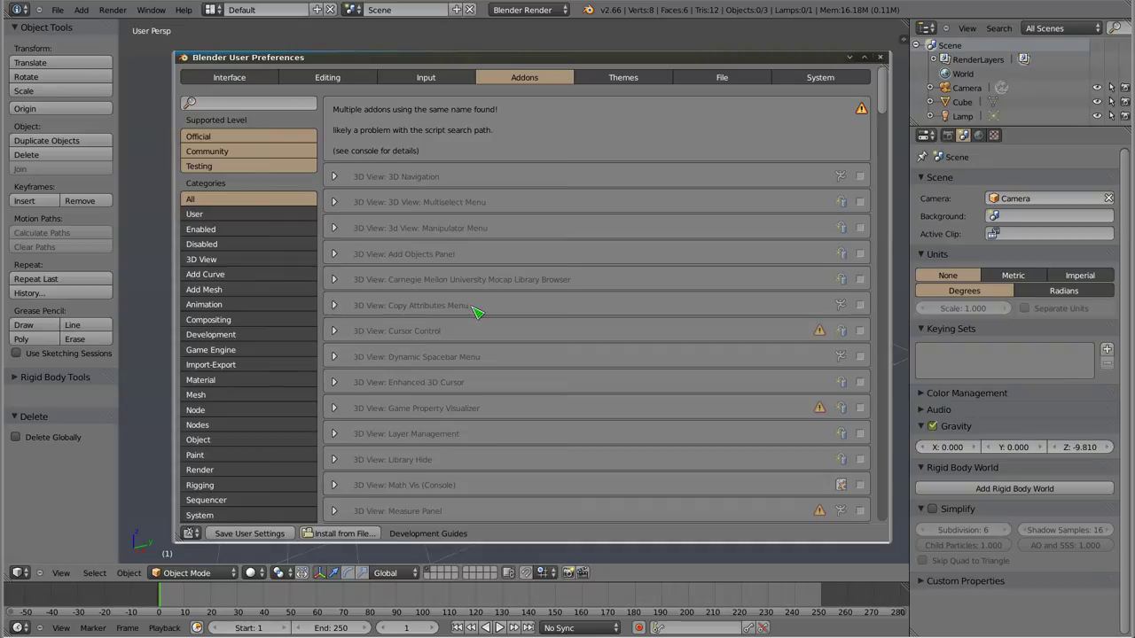
drag(446, 56, 635, 43)
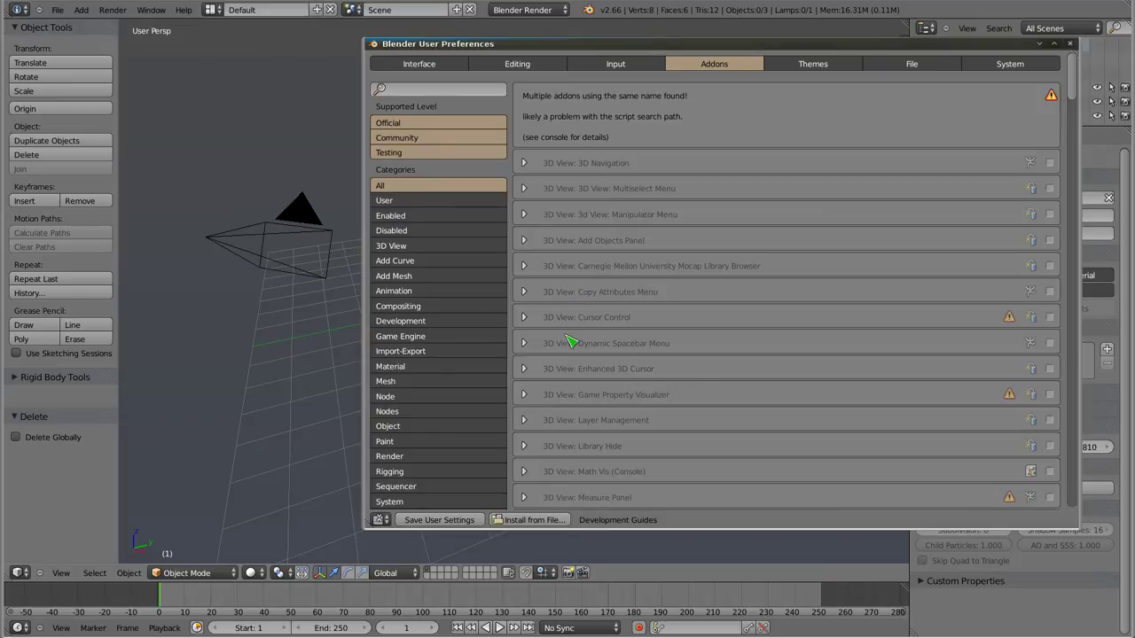
- Select the cube and enable the Copy Attributes Menu add-on
alt+drag(457, 291, 729, 294)
right_click(536, 299)
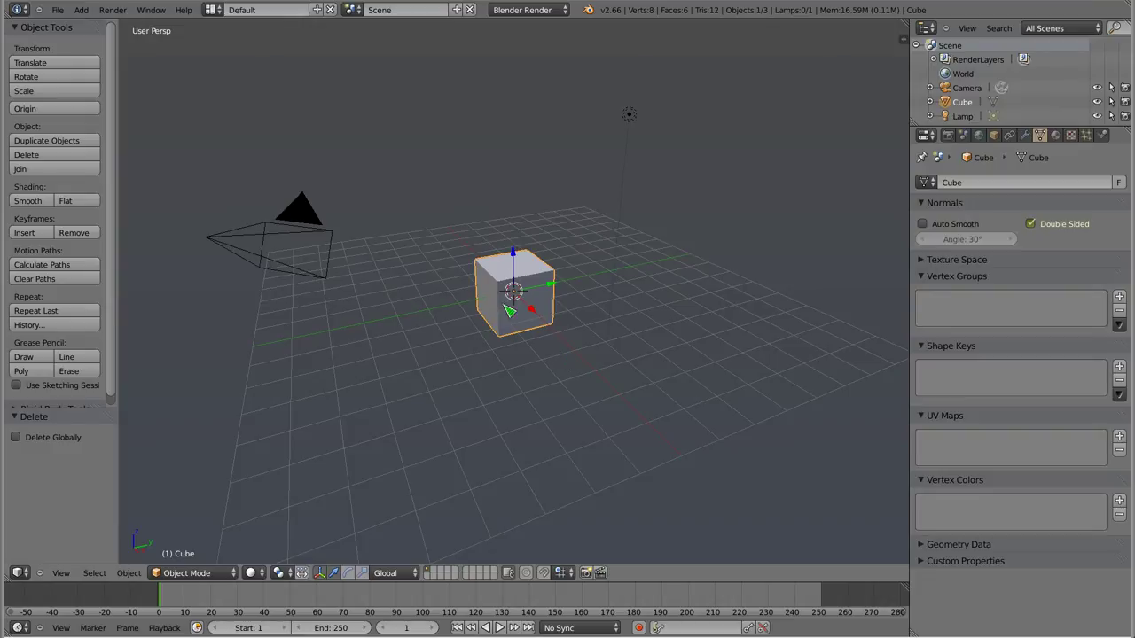
key(ctrl+alt+u)
alt+drag(843, 299, 704, 270)
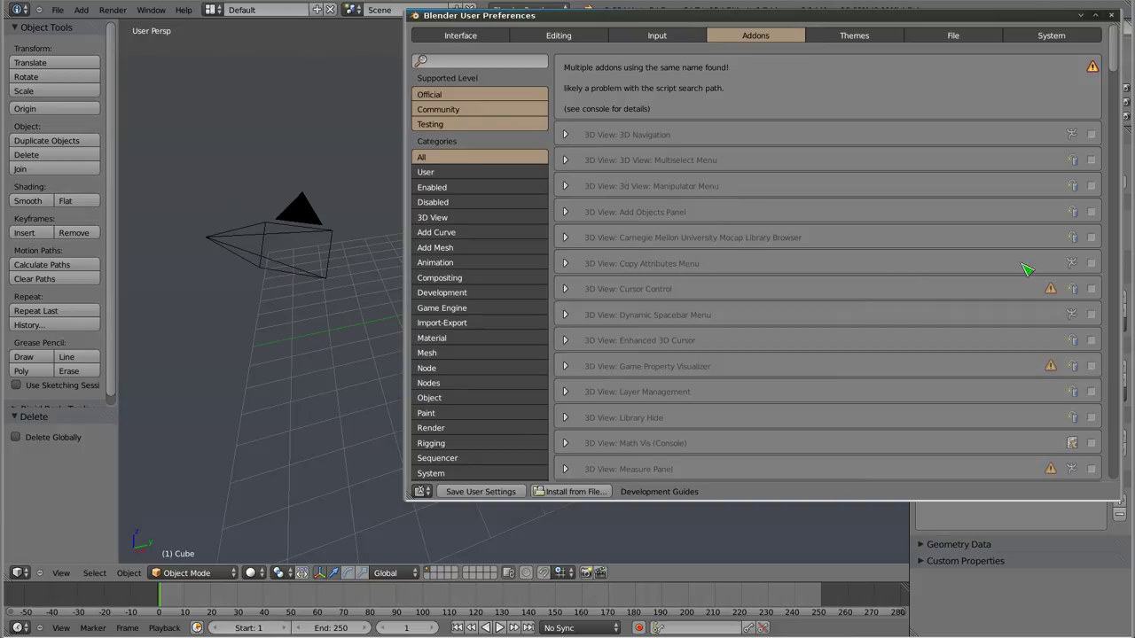
click(1092, 264)
key(space)
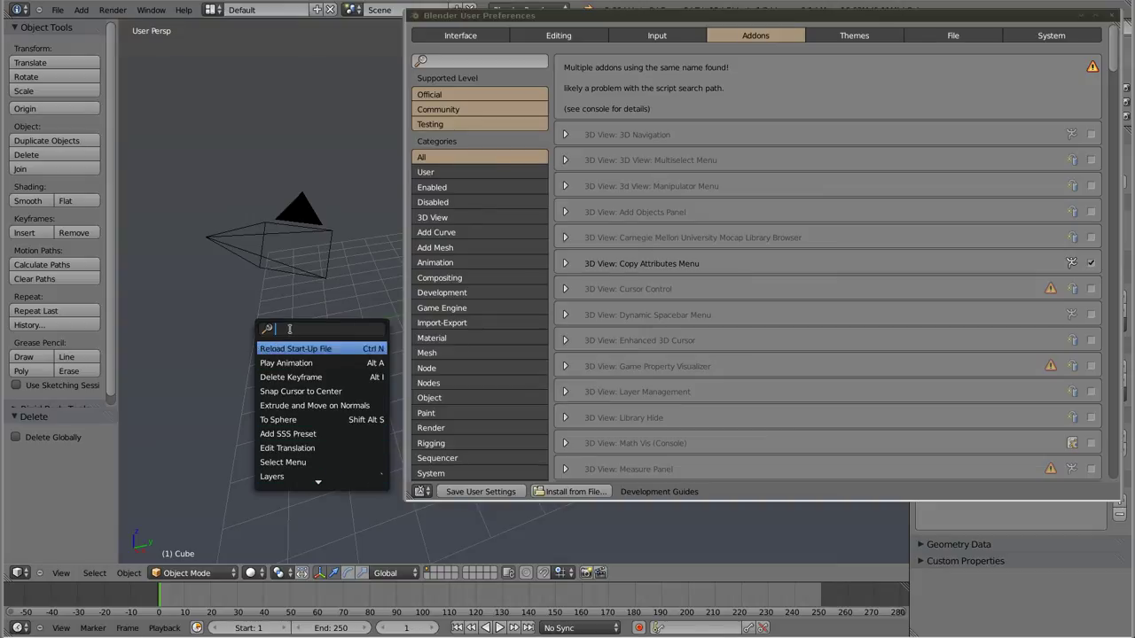
- Enable the Dynamic Spacebar Menu add-on and bring it up with Spacebar in the viewport
click(1090, 315)
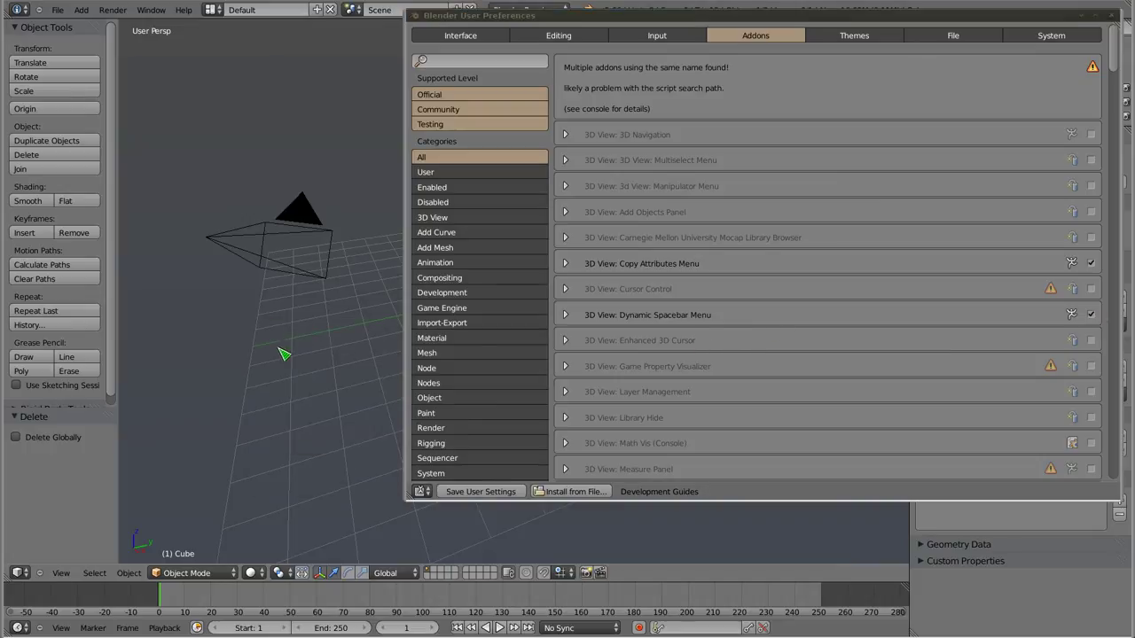
key(space)
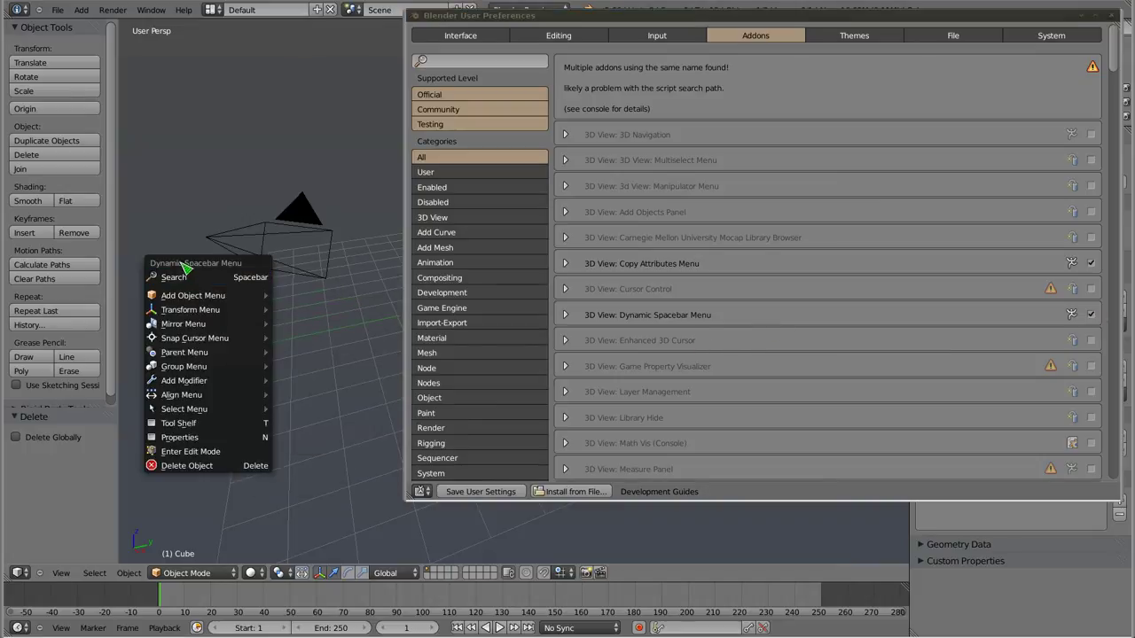
key(space)
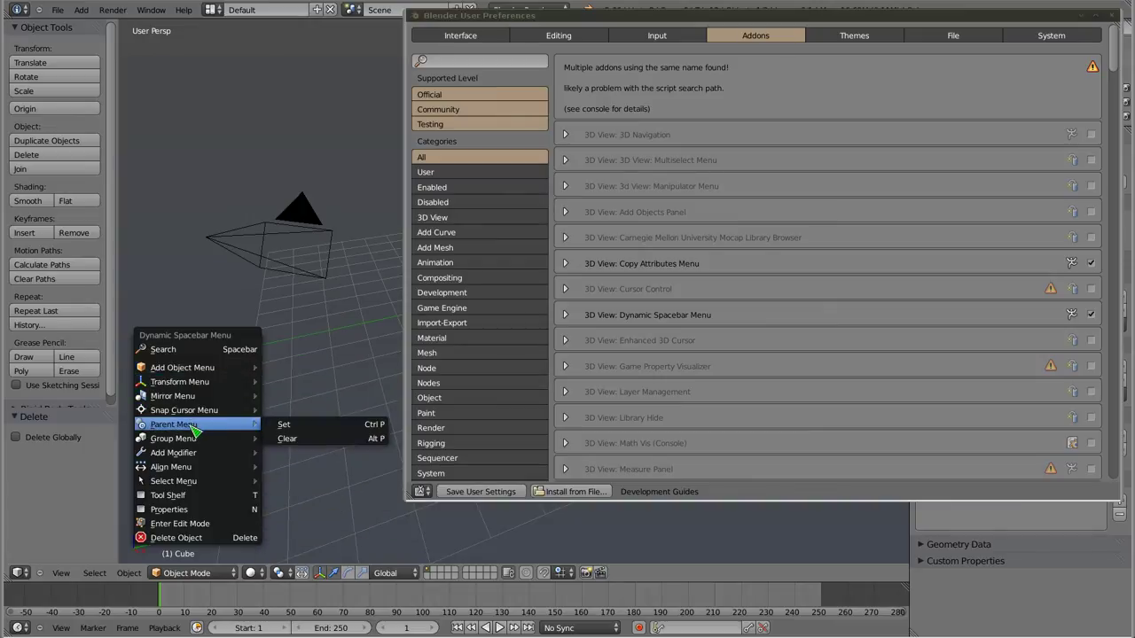
mouse_move(184, 381)
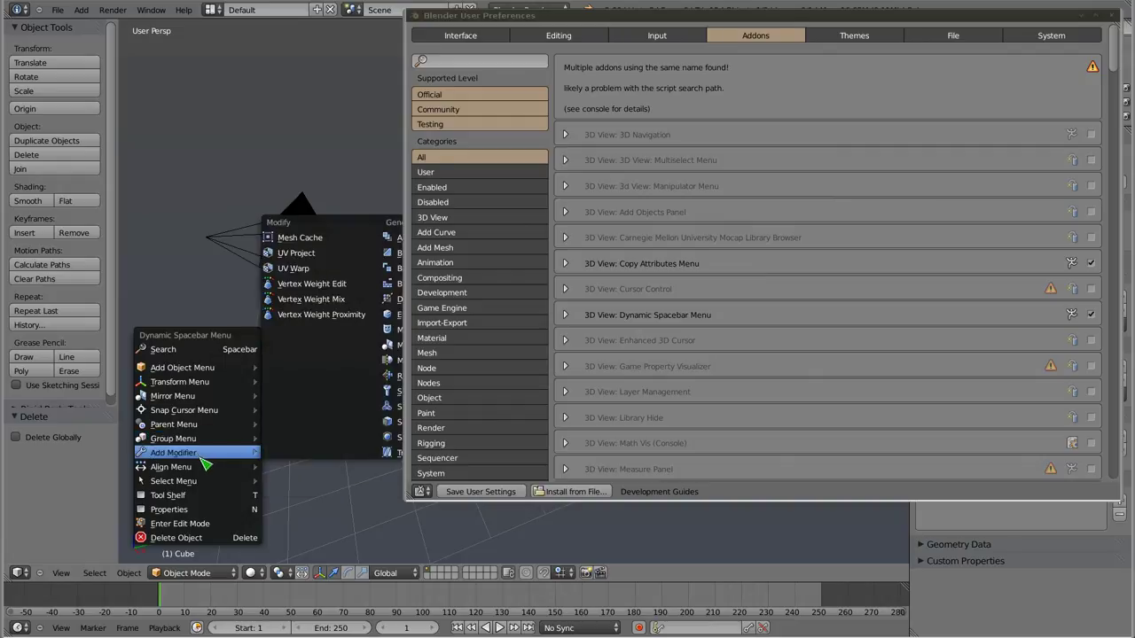
- Scroll through the Dynamic Spacebar Menu items and dismiss it
scroll(204, 461, down, 3)
scroll(193, 434, up, 8)
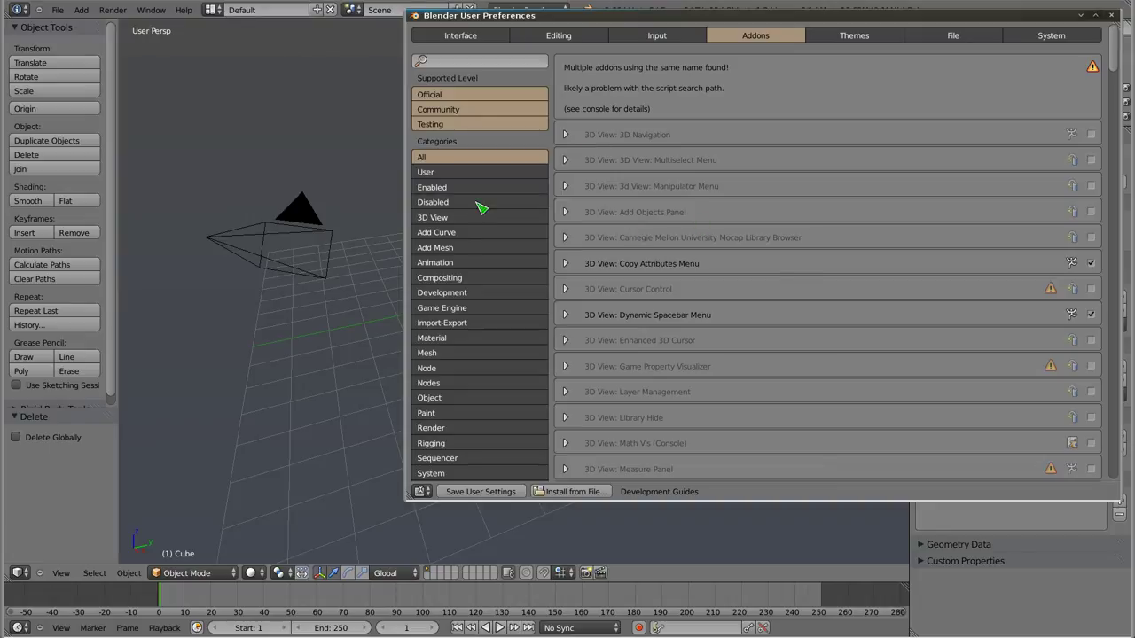
- Enable Add Mesh: Extra Objects in the Add Mesh category and check the Shift+A Mesh menu
click(470, 232)
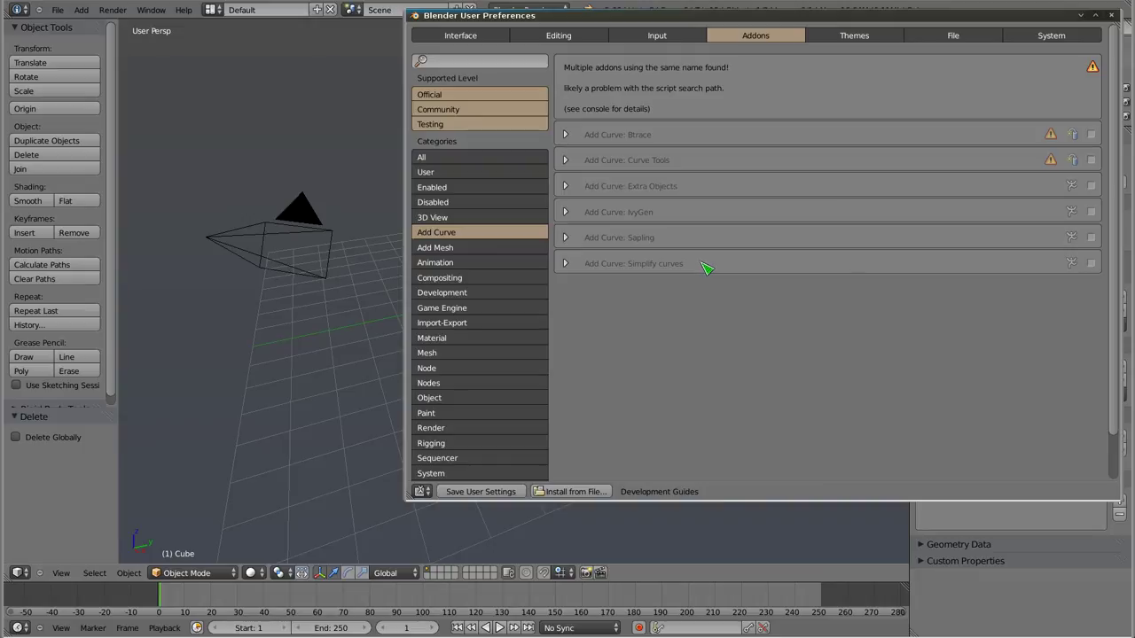
click(473, 251)
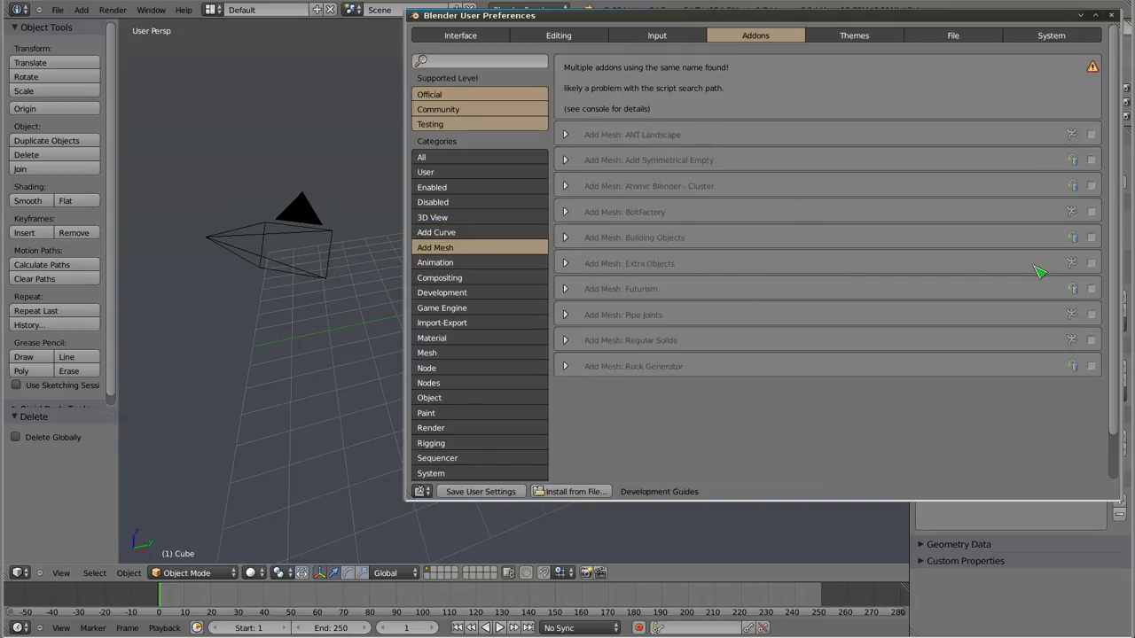
click(1091, 263)
key(shift+a)
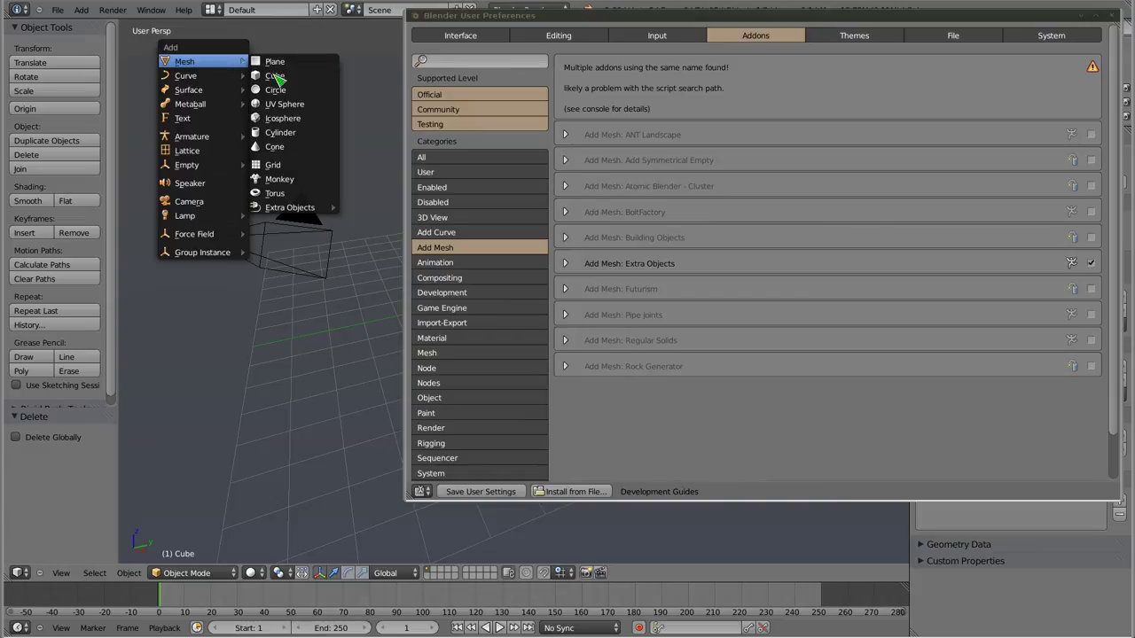
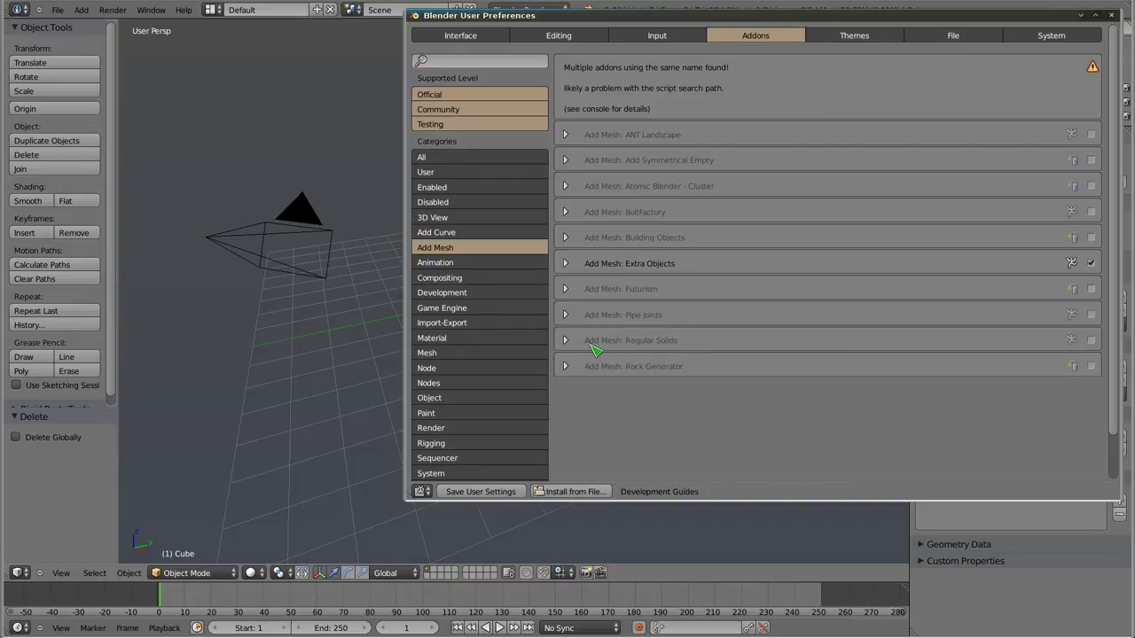
- Enable the Add Mesh: Regular Solids add-on and check the Shift+A add menu
click(566, 340)
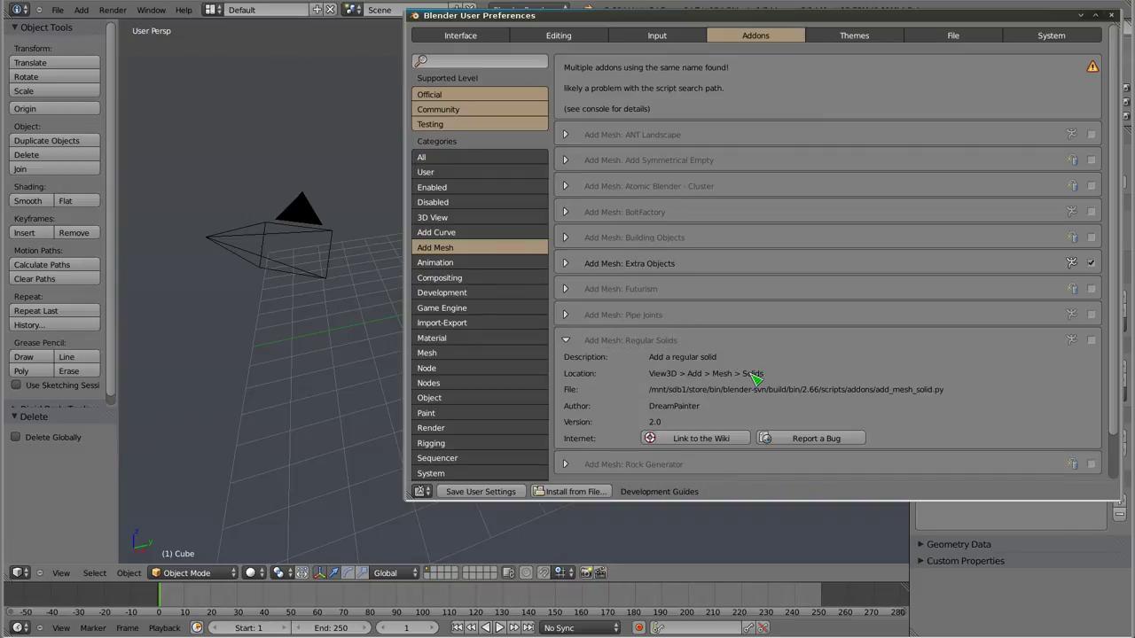
click(1091, 339)
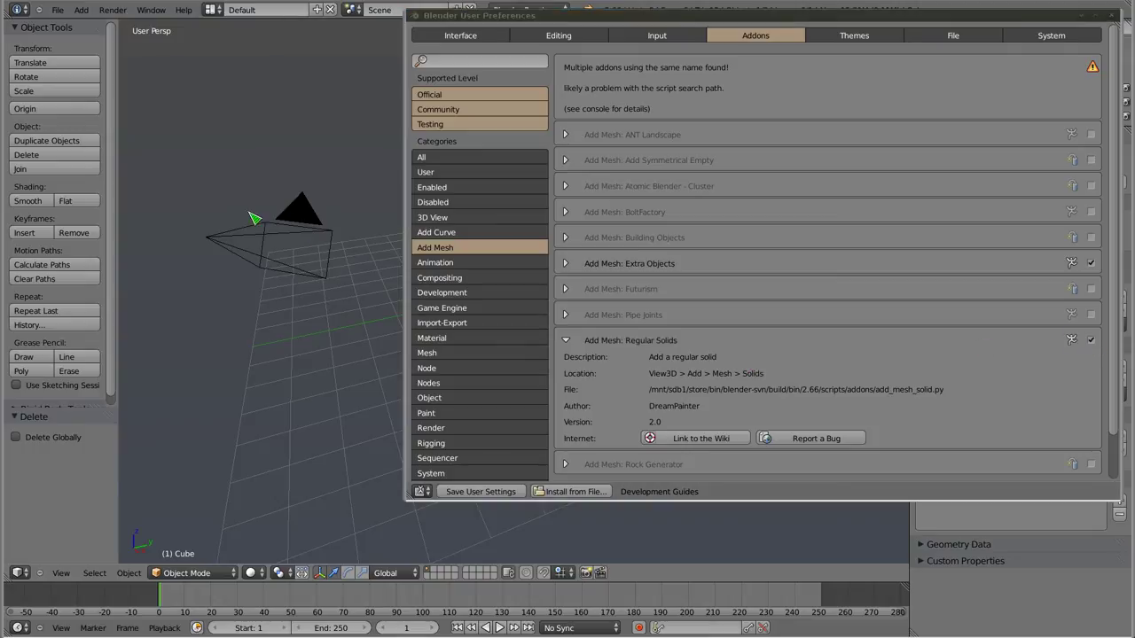
key(shift+a)
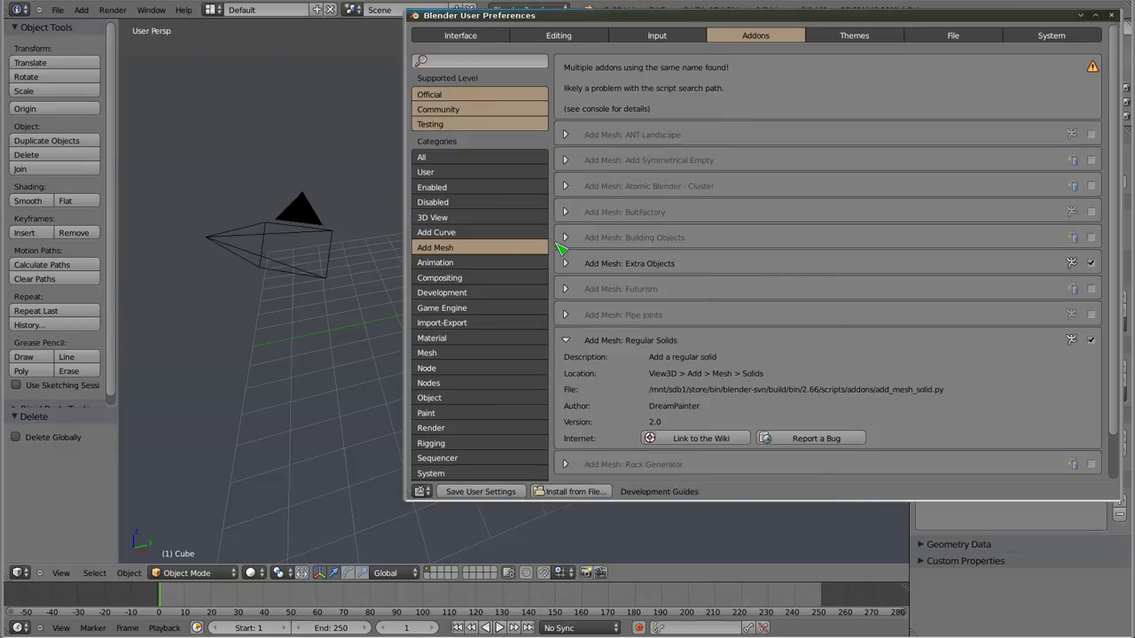
- Browse the Animation, Development and Game Engine add-on categories
click(435, 263)
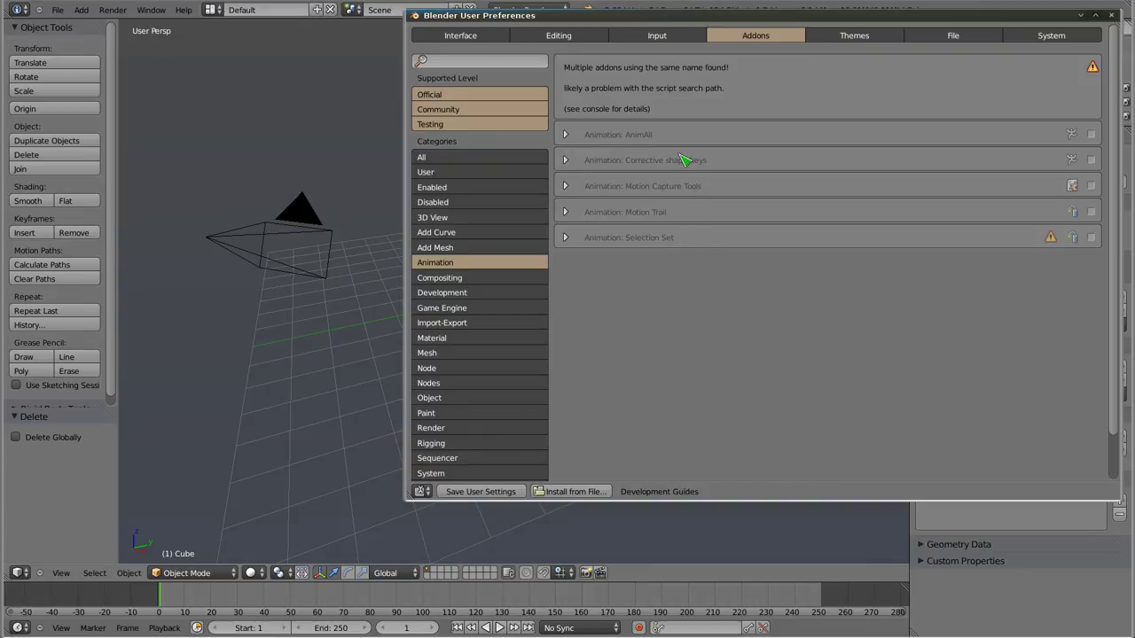
click(468, 292)
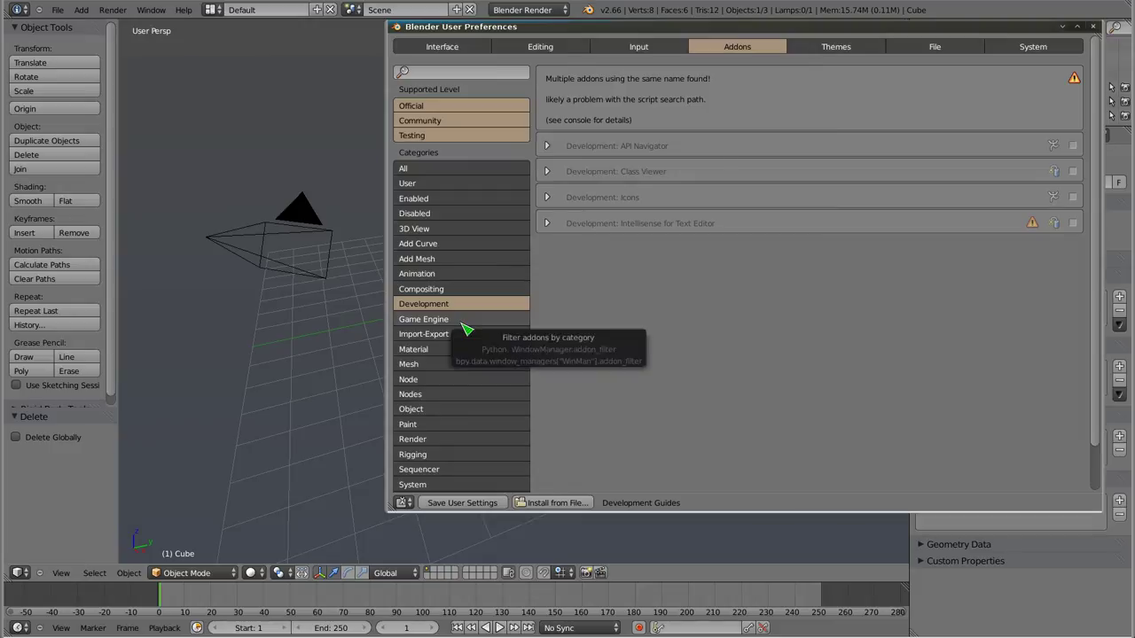
click(462, 324)
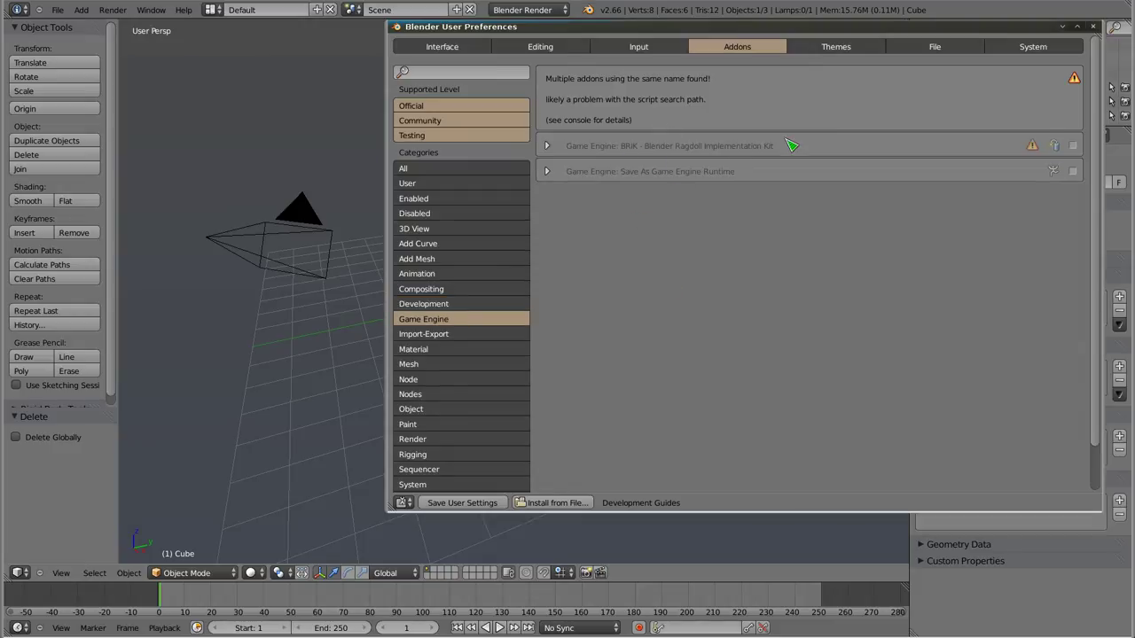
- In Import-Export add-ons, enable Atomic Blender - PDB and disable Autodesk 3DS and FBX
click(487, 336)
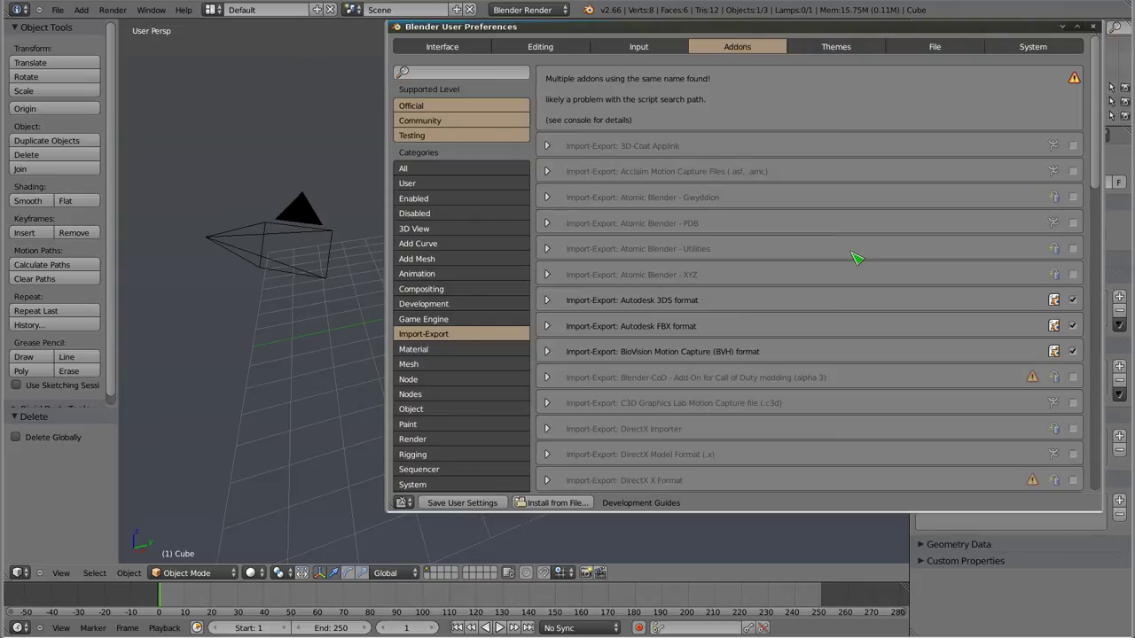
click(1073, 223)
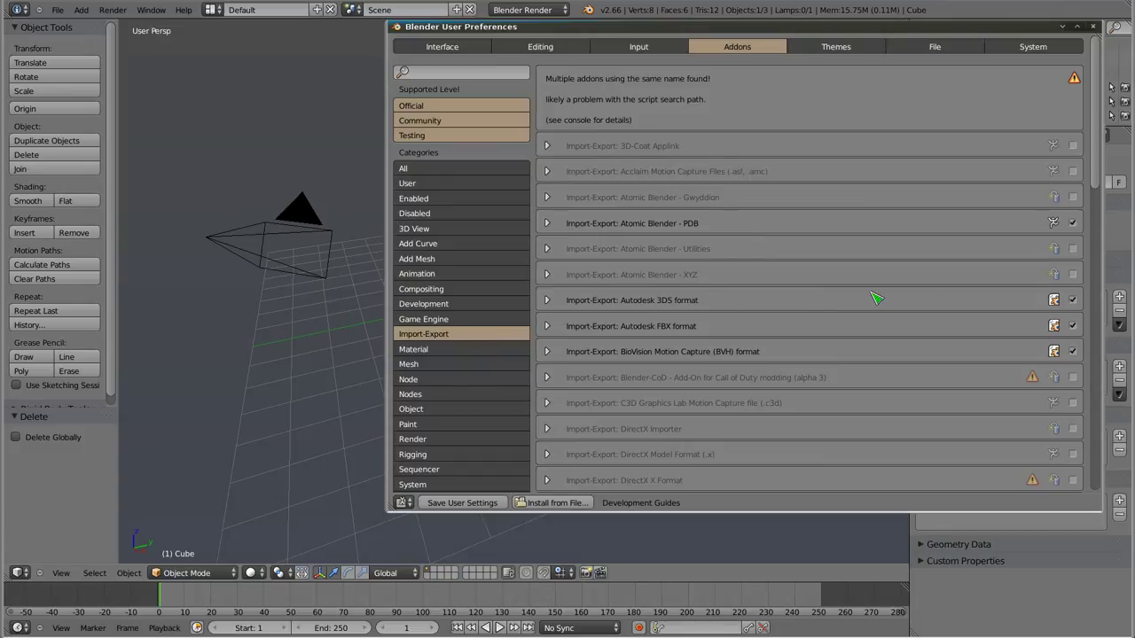
click(1073, 300)
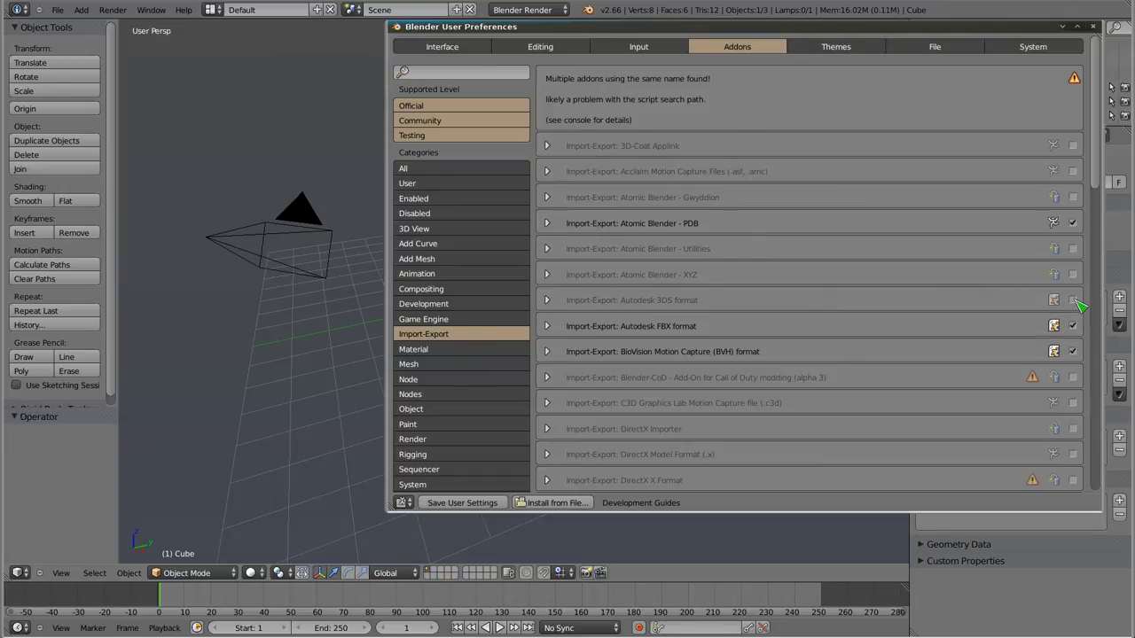
click(1073, 326)
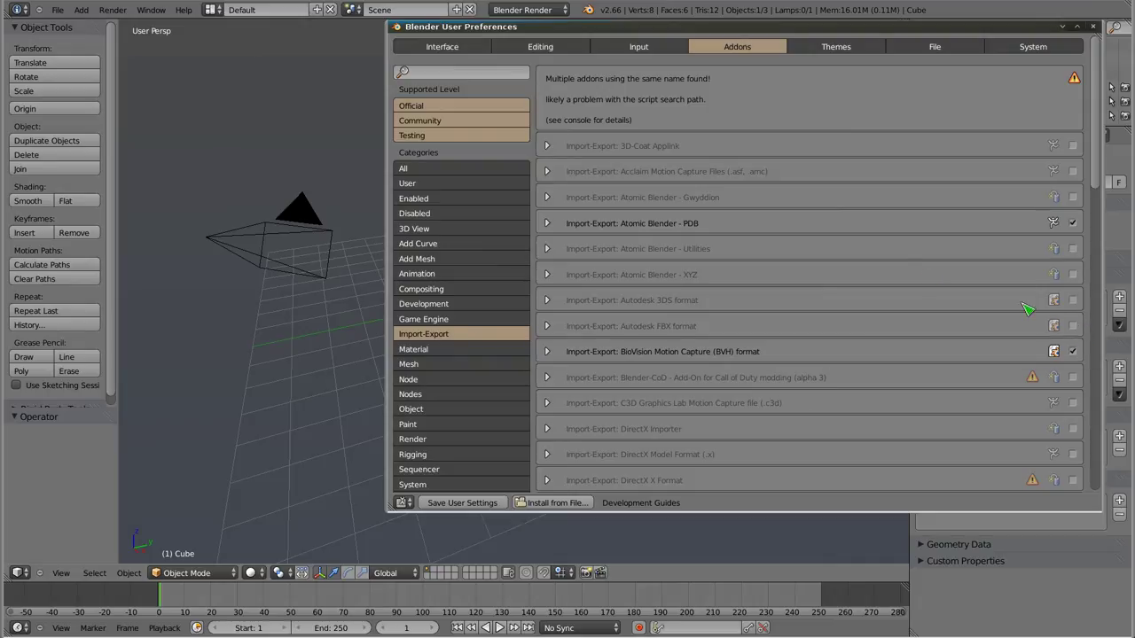
- Enable the Adobe After Effects export, Import GIMP Image and Import Images as Planes add-ons
scroll(921, 179, down, 4)
scroll(920, 184, down, 2)
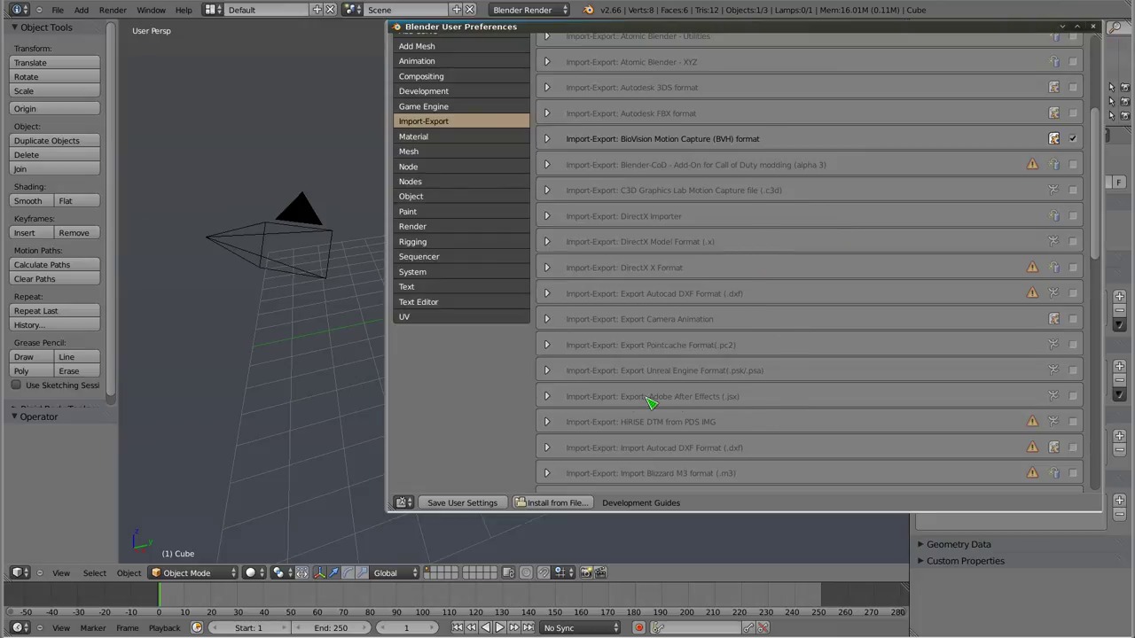
click(1073, 396)
scroll(934, 278, down, 2)
scroll(938, 281, down, 3)
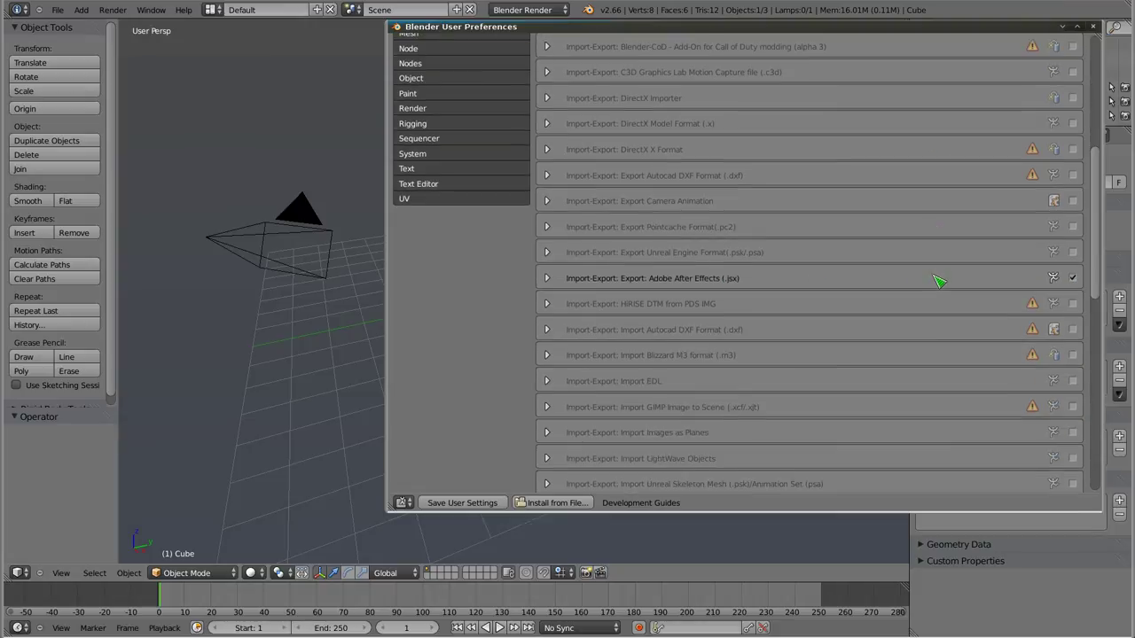
scroll(938, 282, down, 1)
scroll(938, 285, down, 2)
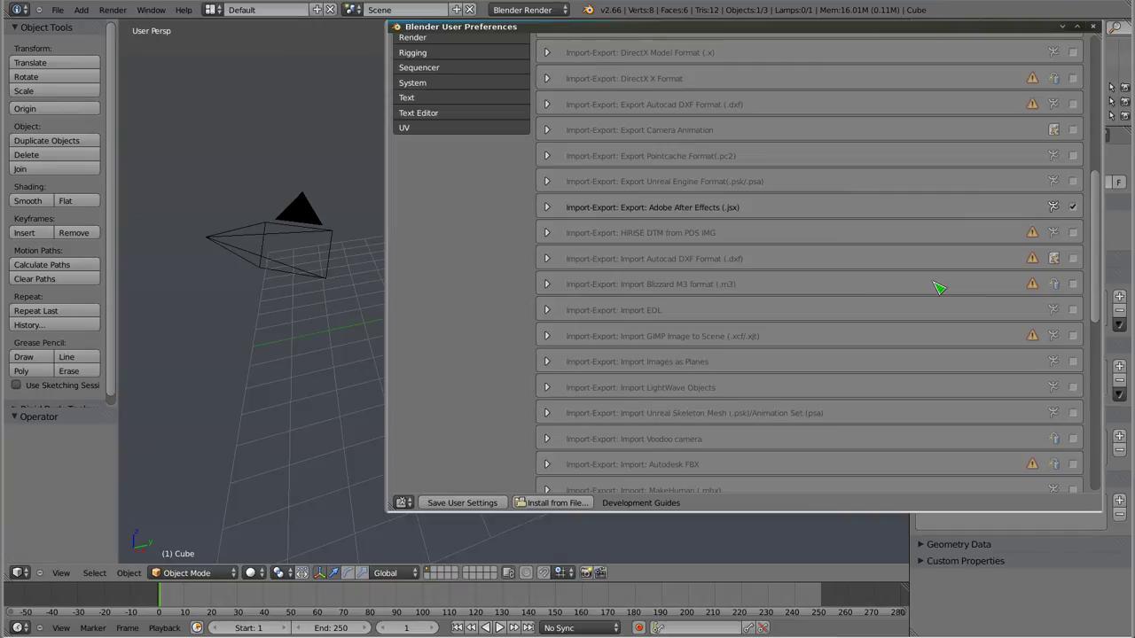
scroll(938, 288, down, 1)
scroll(938, 288, down, 1)
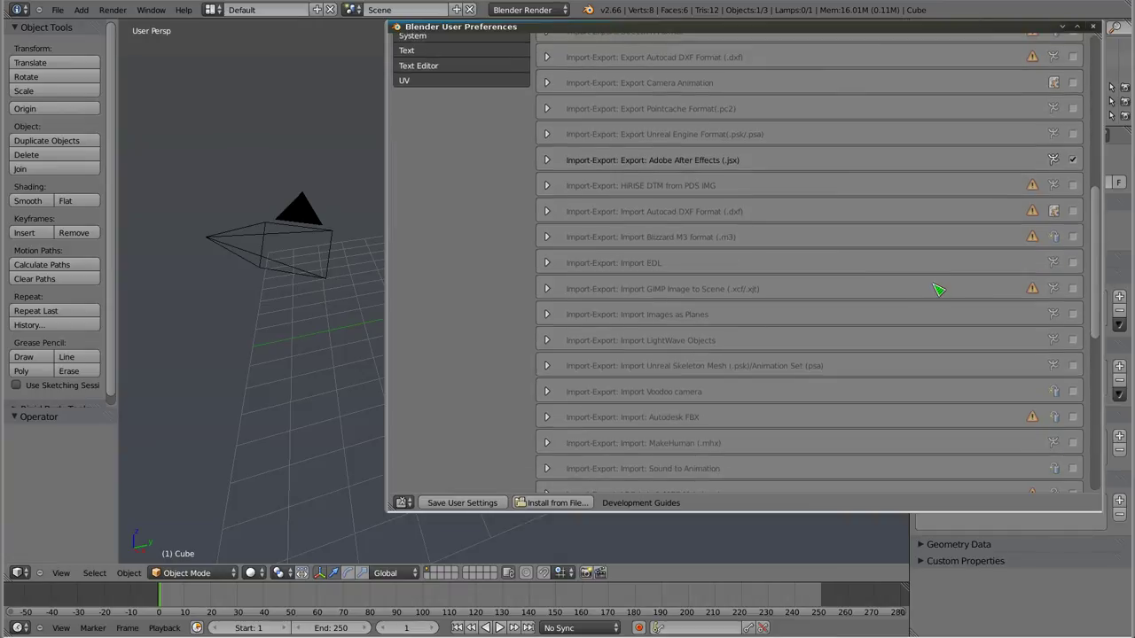
click(1073, 288)
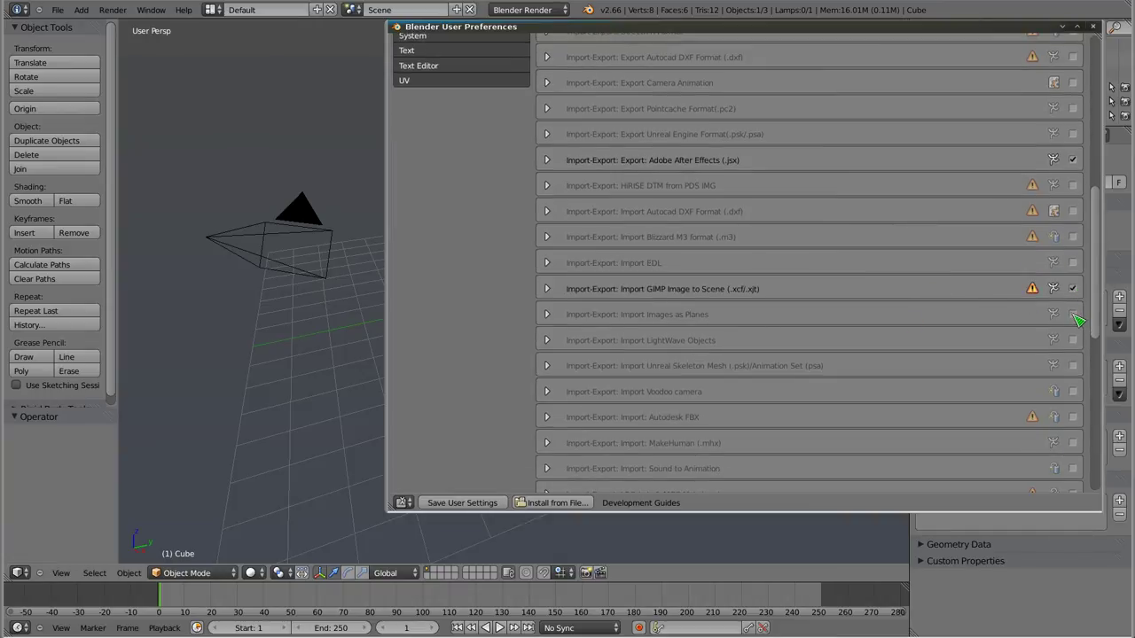
click(1072, 315)
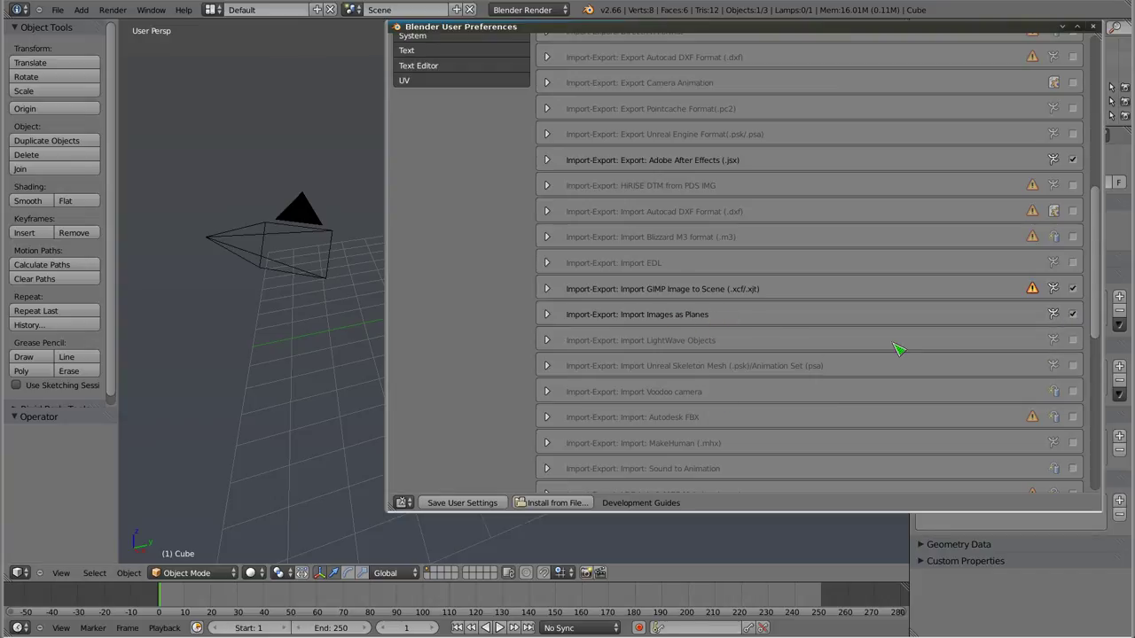
- Enable the MakeHuman (.mhx) importer; disable the STL, Stanford PLY and Web3D X3D/VRML2 add-ons
scroll(897, 348, down, 3)
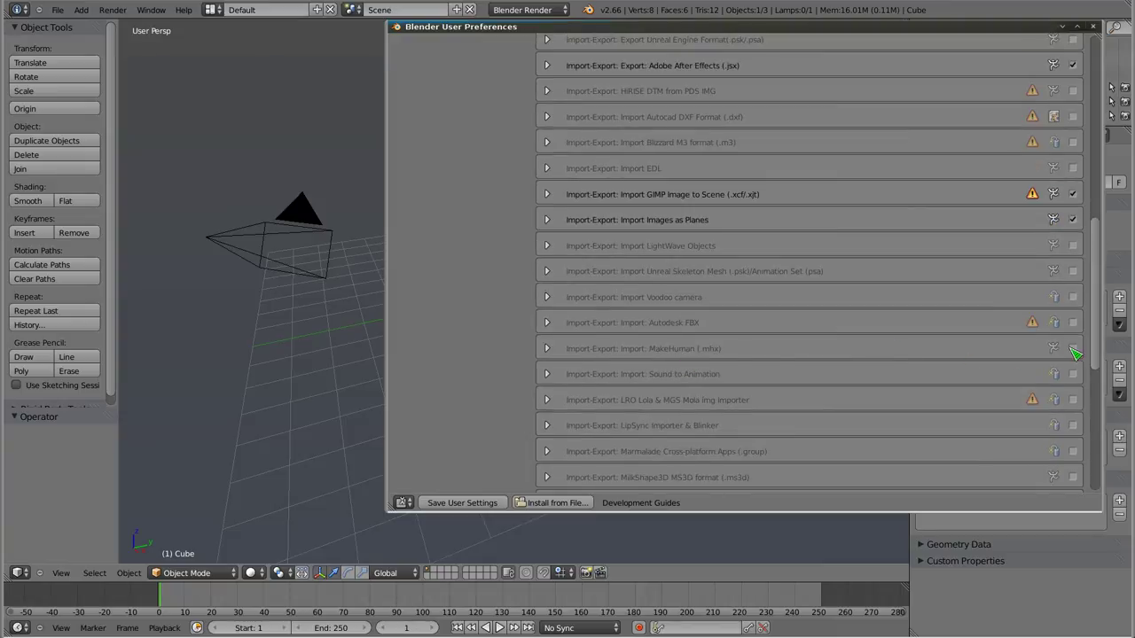
click(1074, 350)
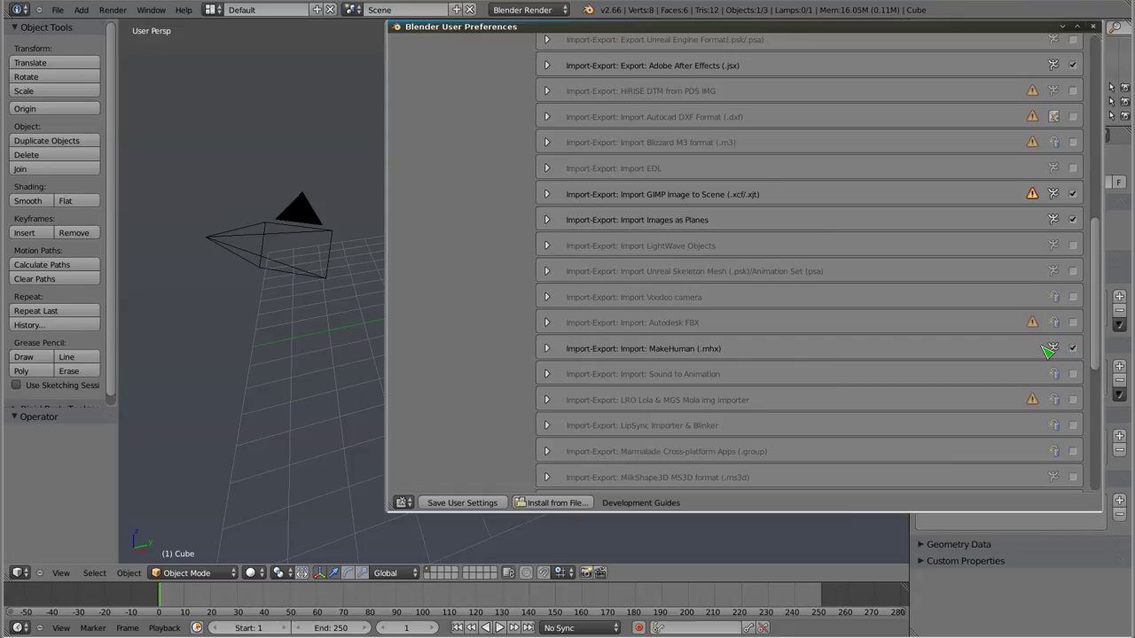
scroll(988, 356, down, 1)
scroll(988, 355, down, 2)
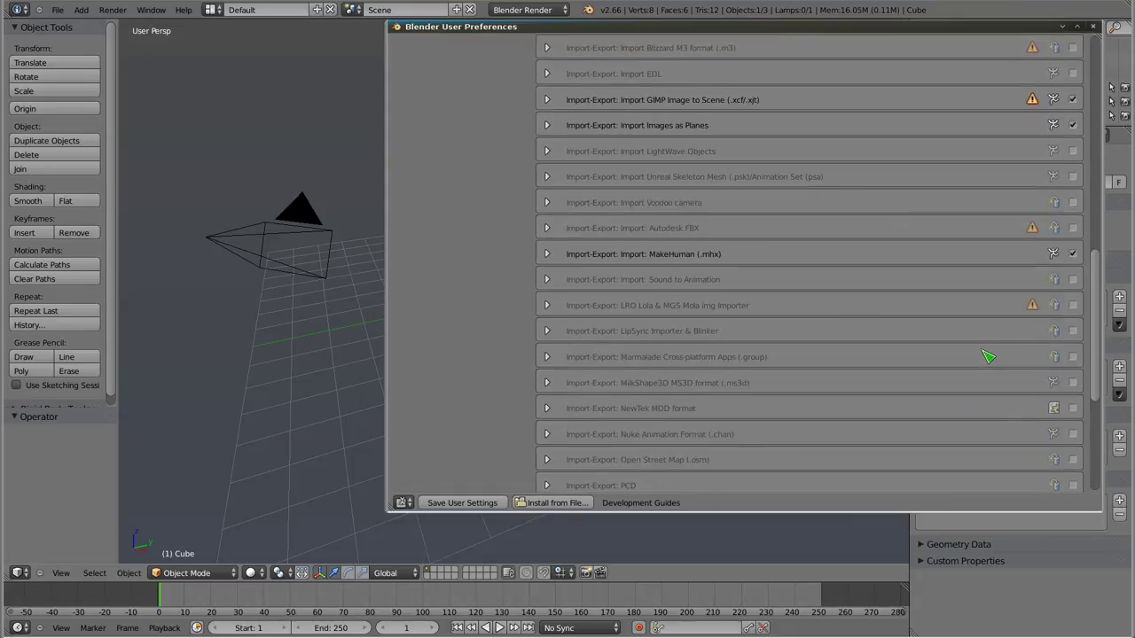
scroll(988, 356, down, 2)
scroll(987, 355, down, 1)
scroll(988, 356, down, 2)
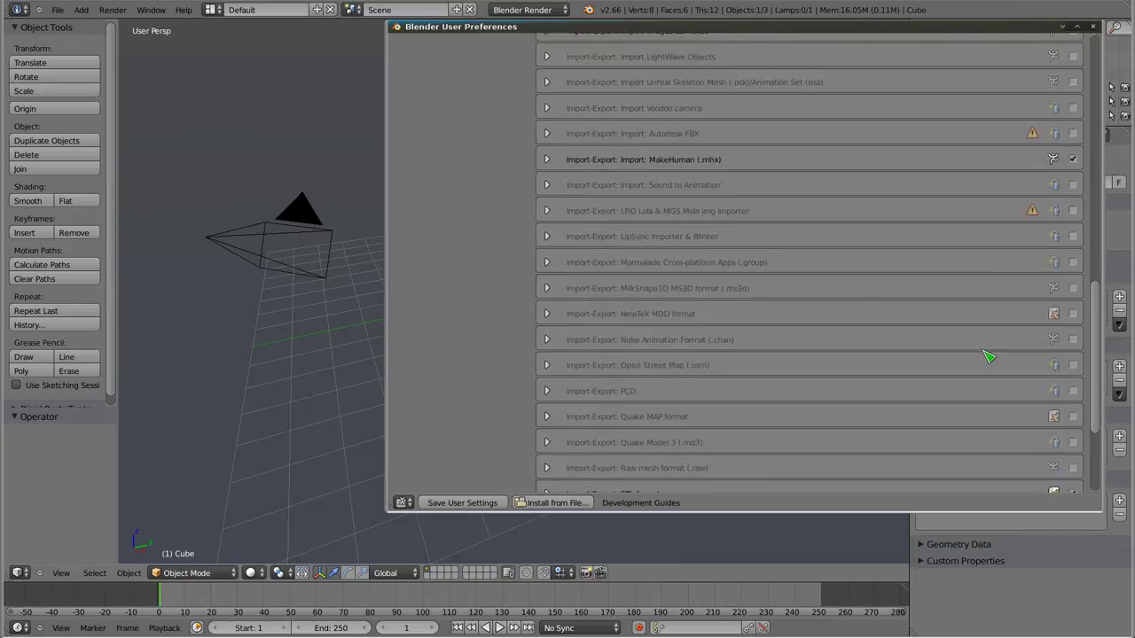
scroll(988, 356, down, 1)
scroll(988, 356, down, 1)
scroll(987, 355, down, 1)
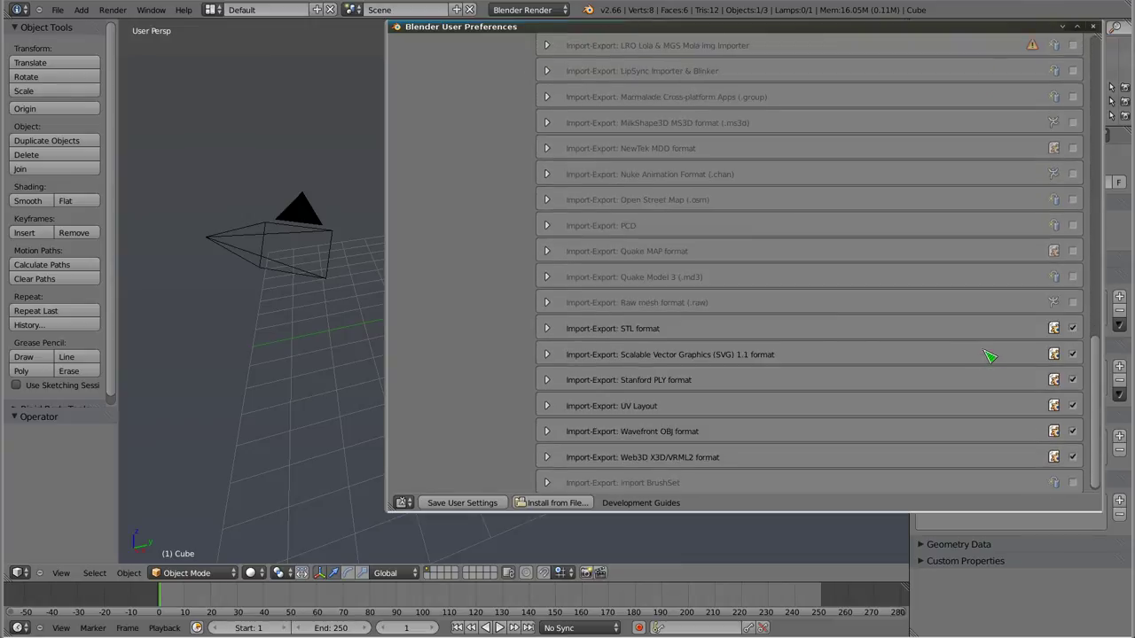
click(1074, 329)
click(1073, 380)
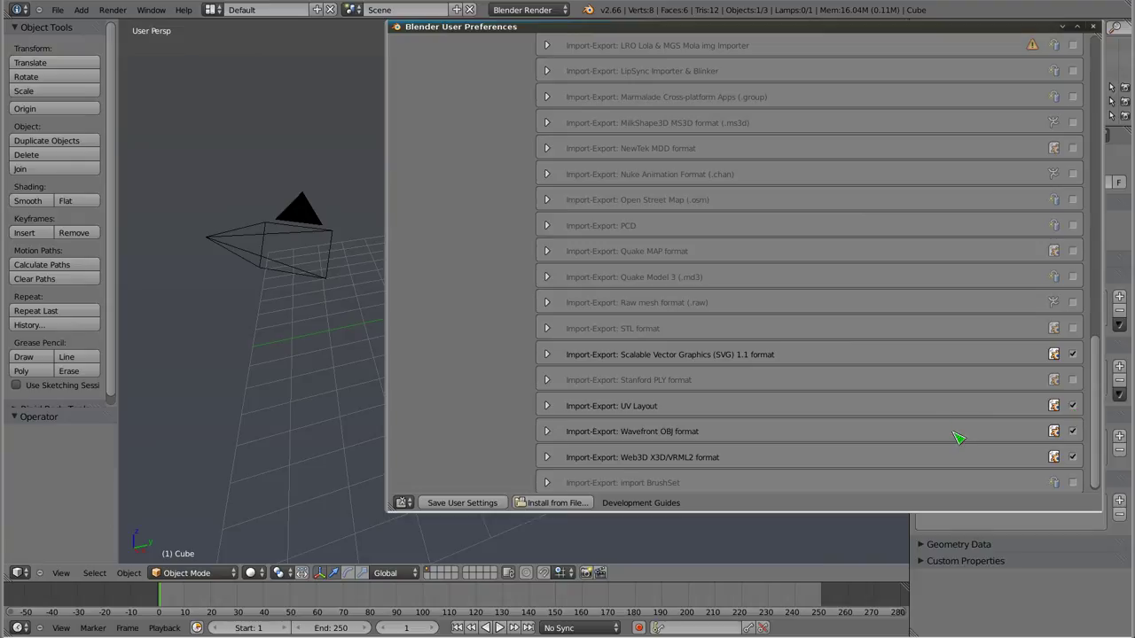
click(1075, 458)
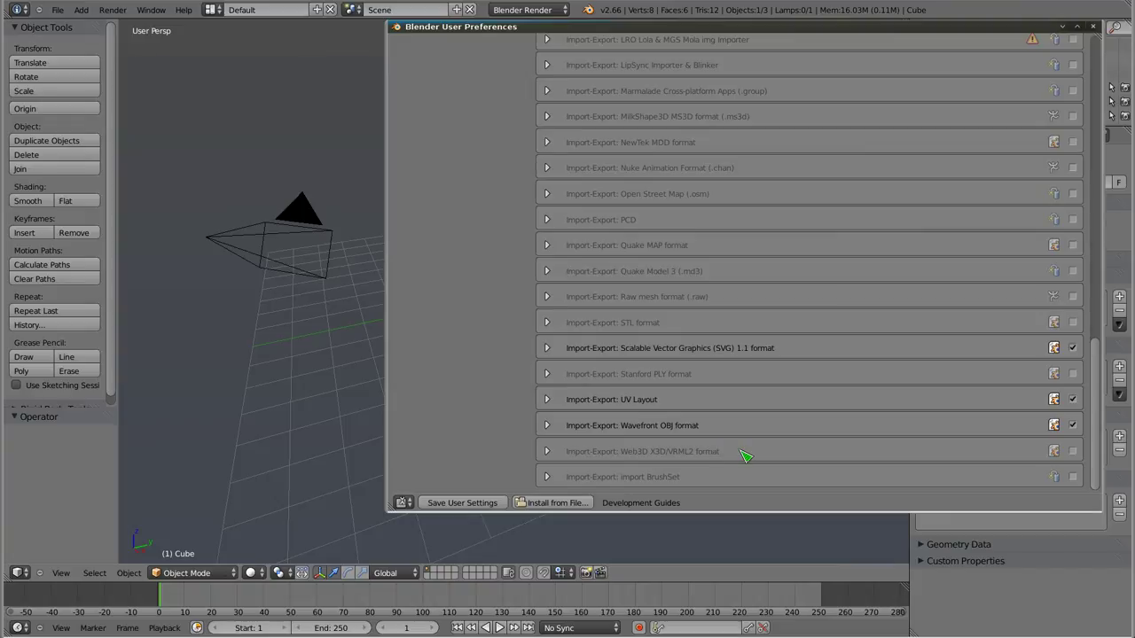
- List the Material category add-ons: Gyes, Material Utils and Online Material Library
scroll(661, 245, up, 5)
scroll(661, 245, up, 5)
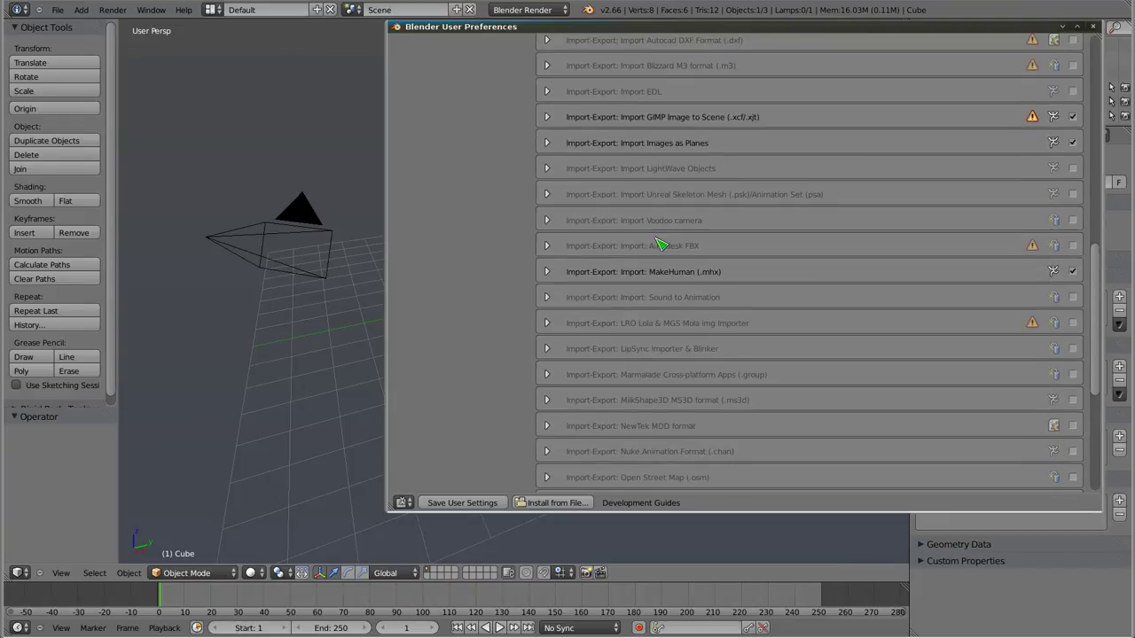
scroll(660, 245, up, 5)
scroll(660, 247, up, 5)
scroll(661, 245, up, 3)
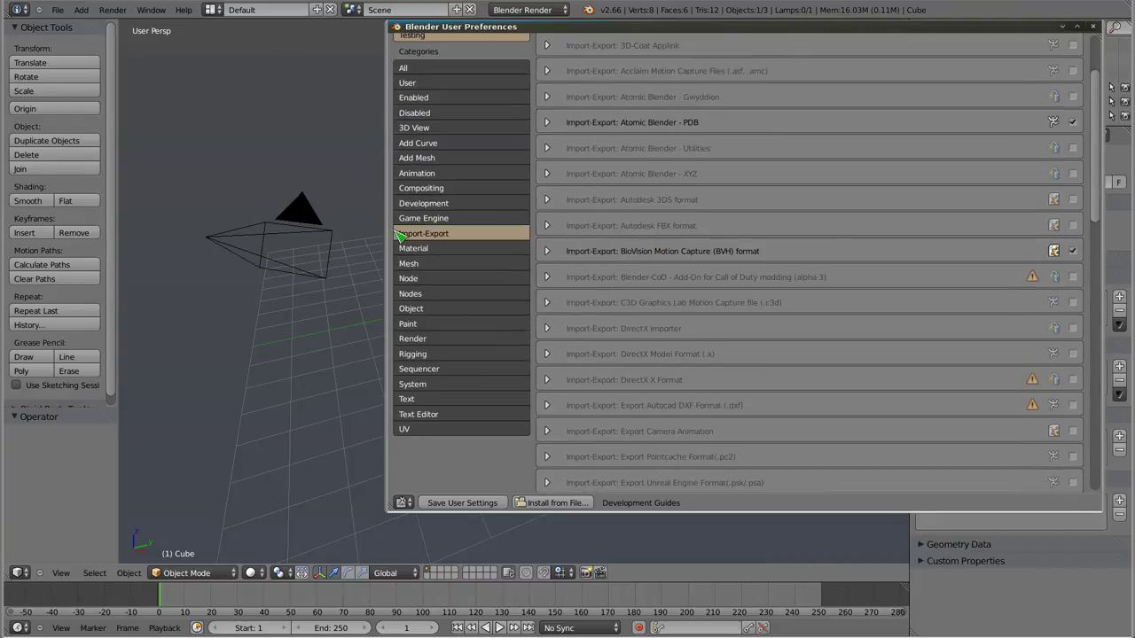
click(426, 250)
scroll(735, 313, up, 3)
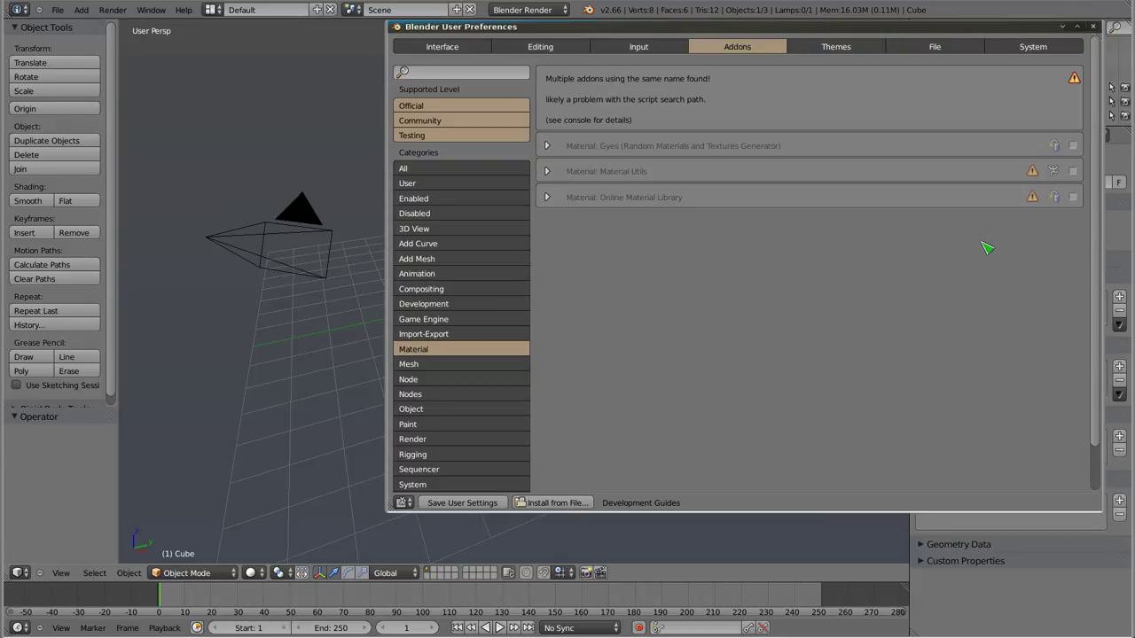
- Enable Online Material Library, LoopTools and Inset Polygon, then list the Node category add-ons
click(1073, 197)
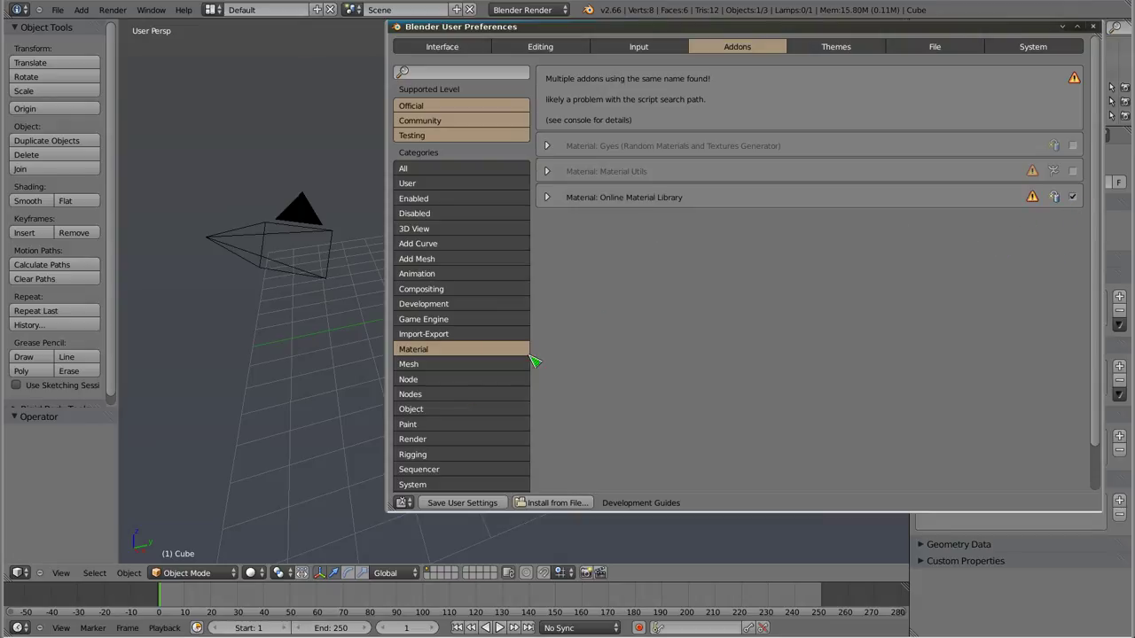
click(454, 364)
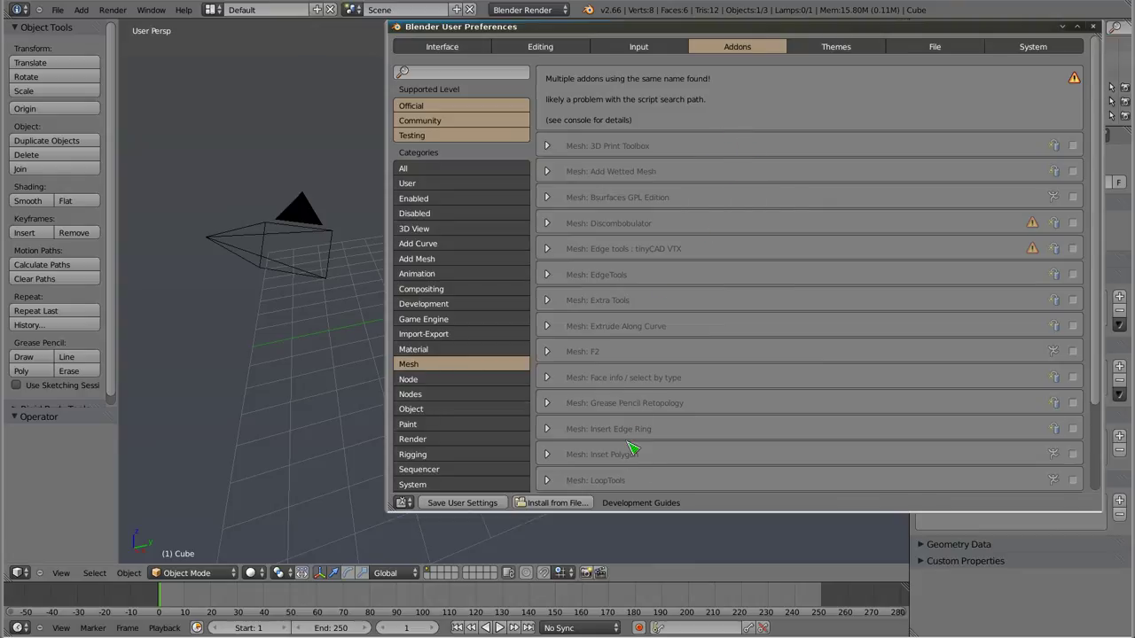
scroll(709, 459, down, 2)
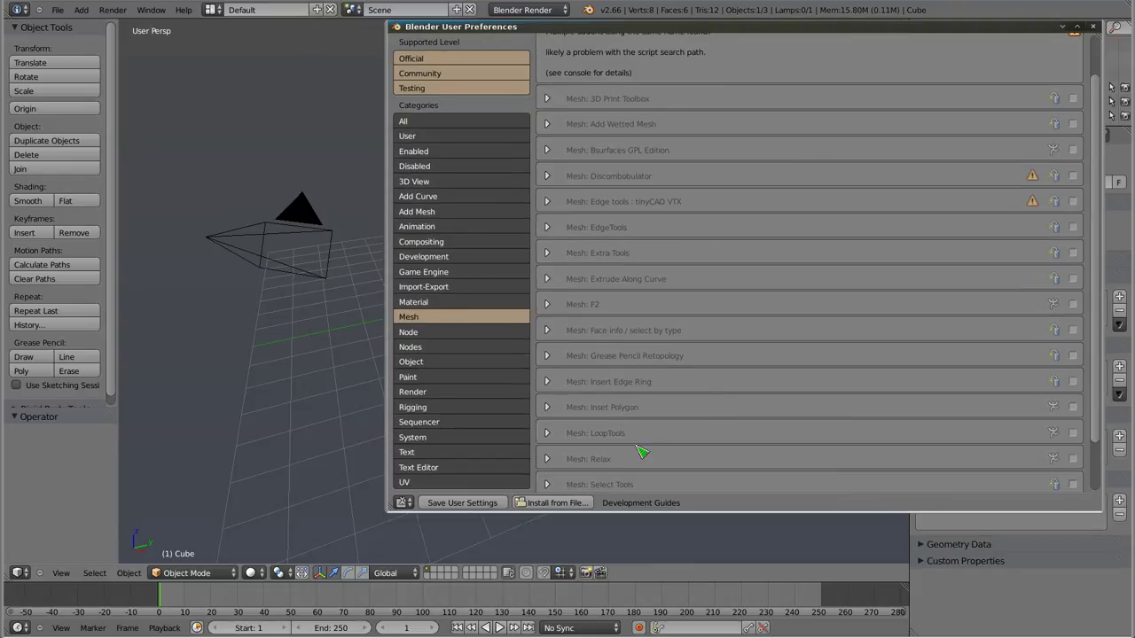
click(1073, 433)
click(1073, 406)
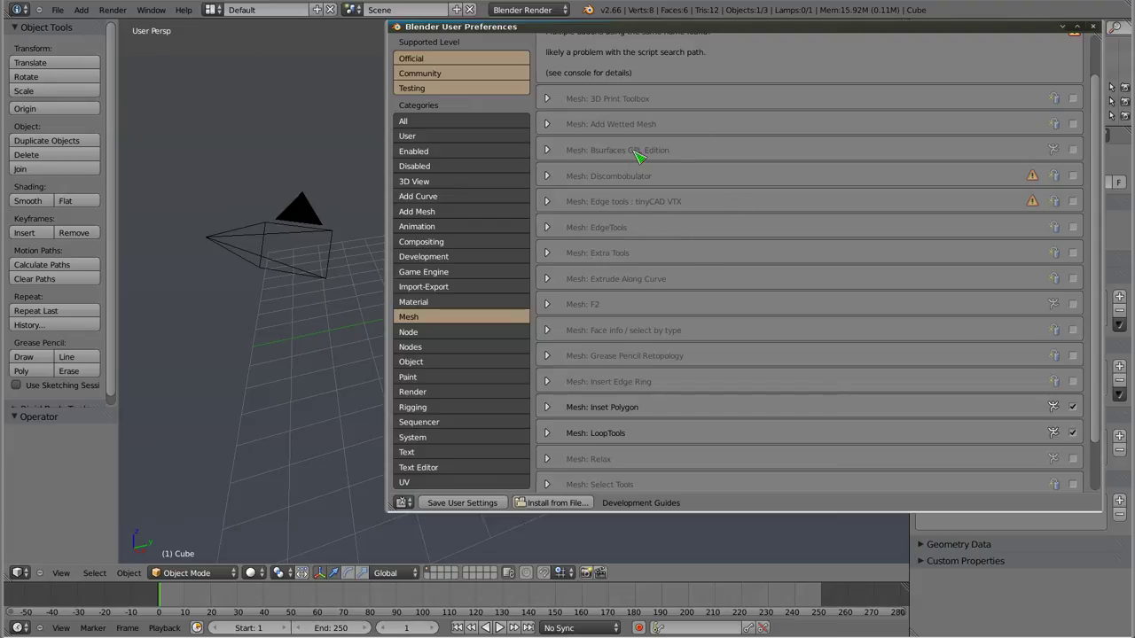
scroll(751, 279, down, 3)
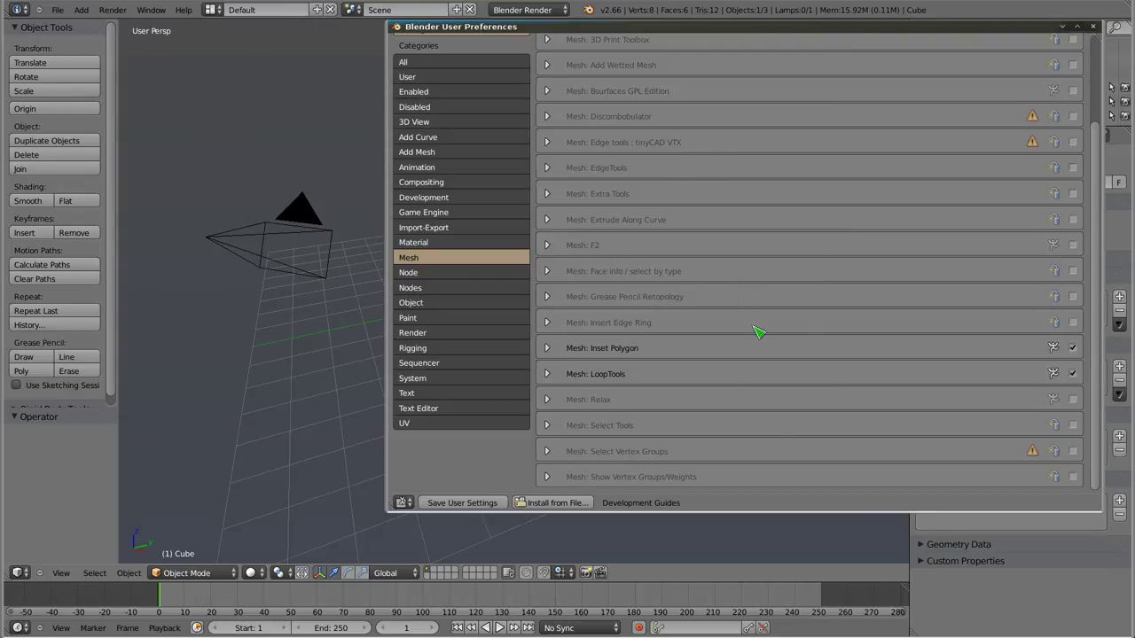
click(413, 272)
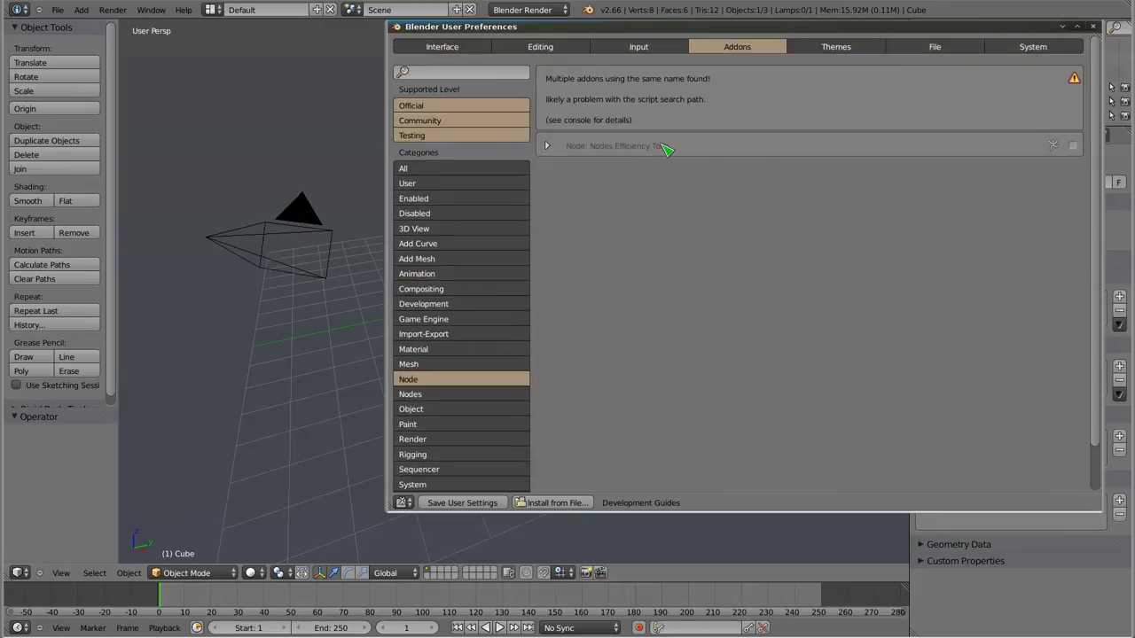
- Enable Nodes Efficiency Tools, then browse the Nodes, Object and Paint add-on categories
click(1073, 146)
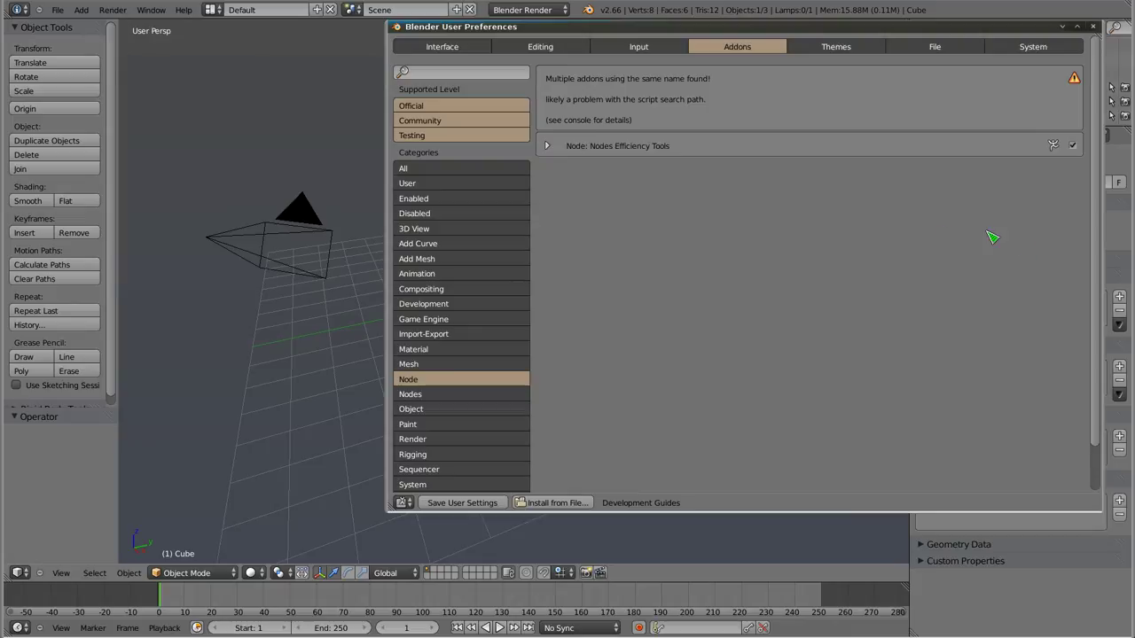
click(441, 399)
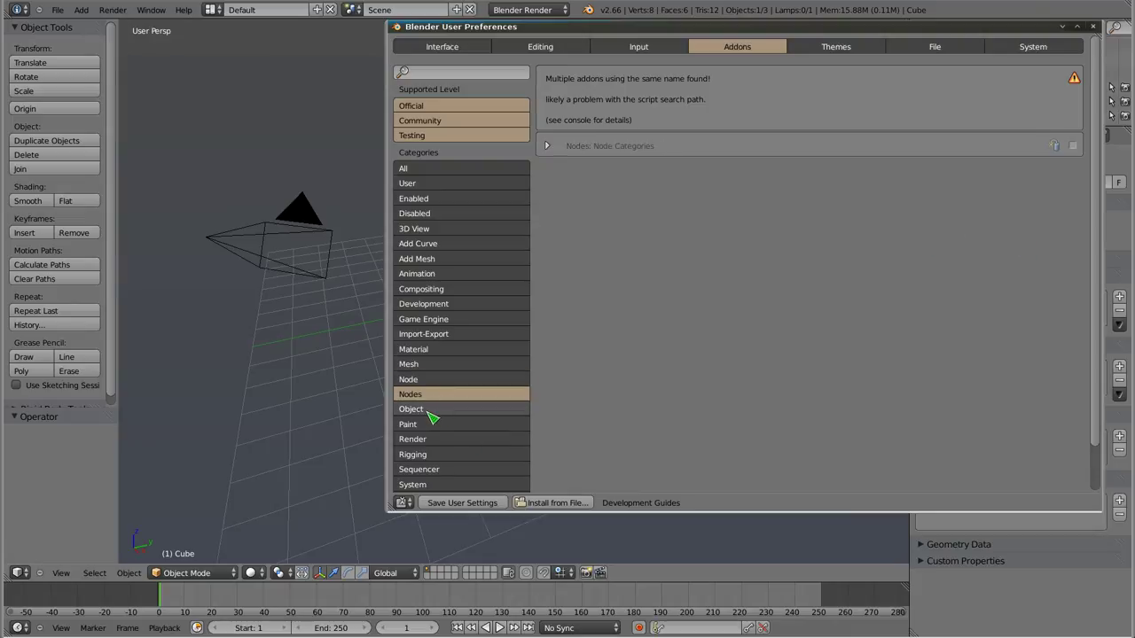
click(432, 415)
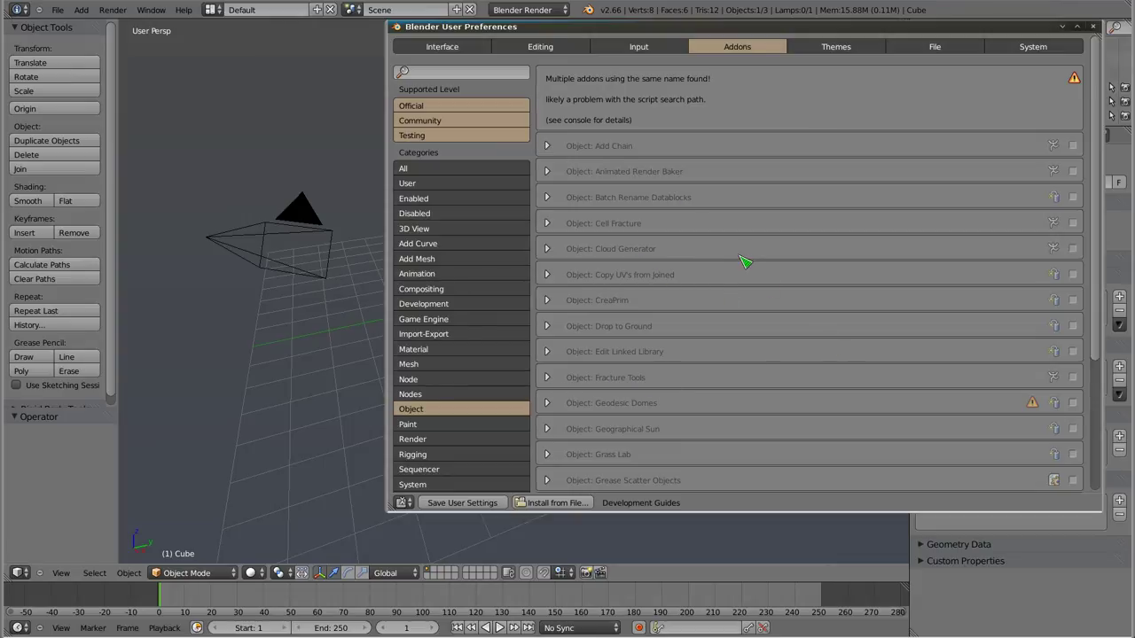
scroll(744, 262, down, 3)
scroll(869, 293, down, 2)
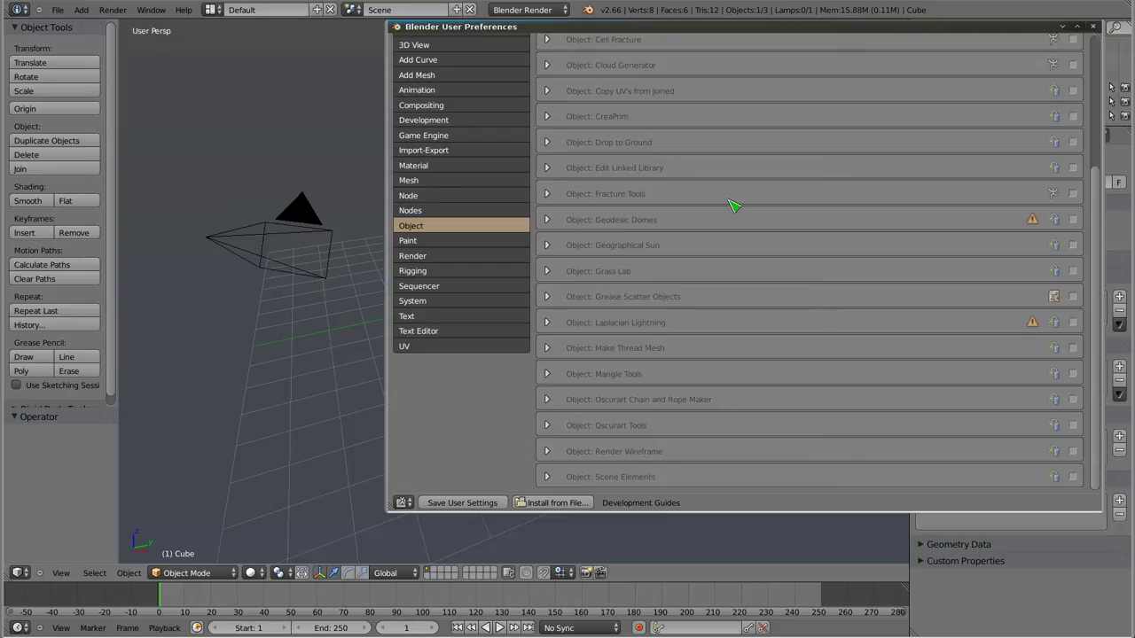
click(468, 242)
scroll(699, 317, up, 2)
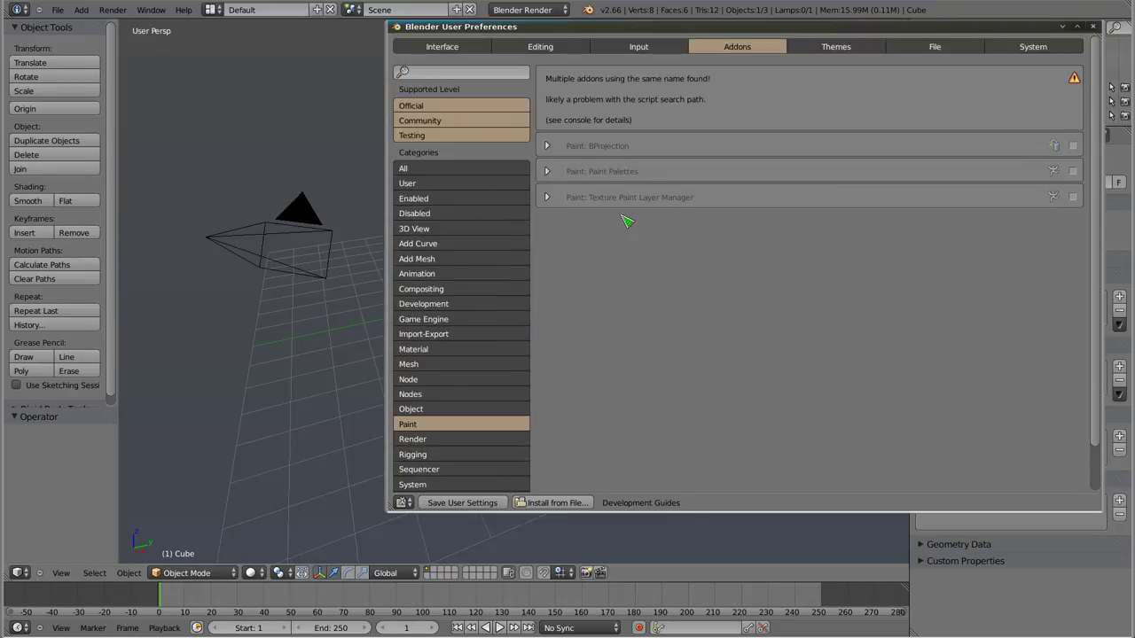
- Enable the Network Renderer add-on under Render, then browse the Rigging and Sequencer add-ons
click(461, 441)
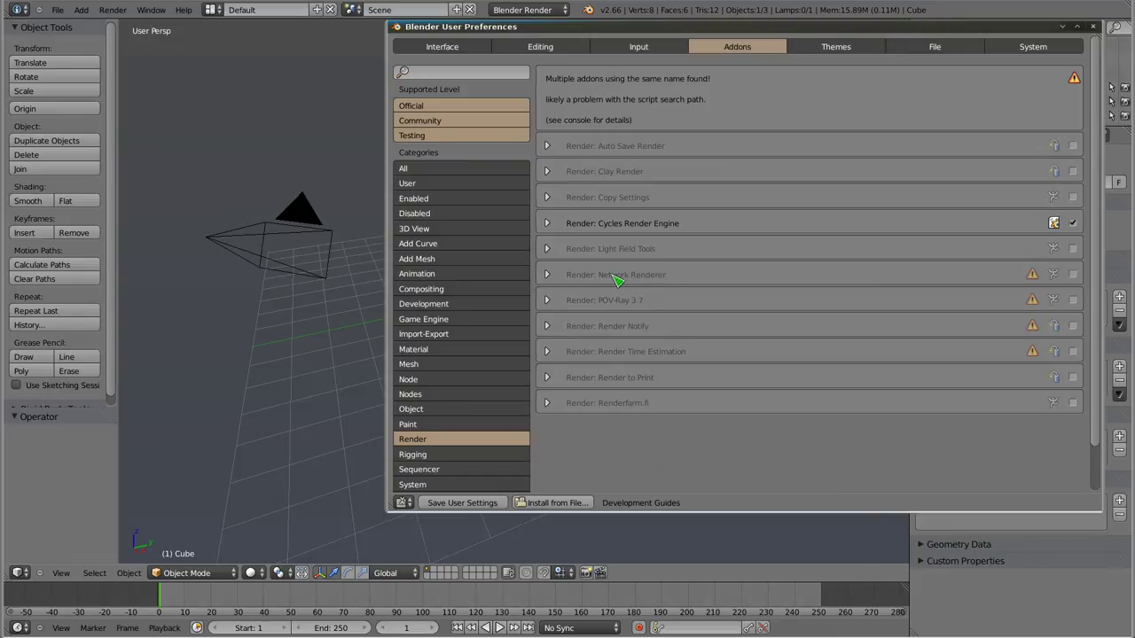
click(1073, 274)
click(463, 455)
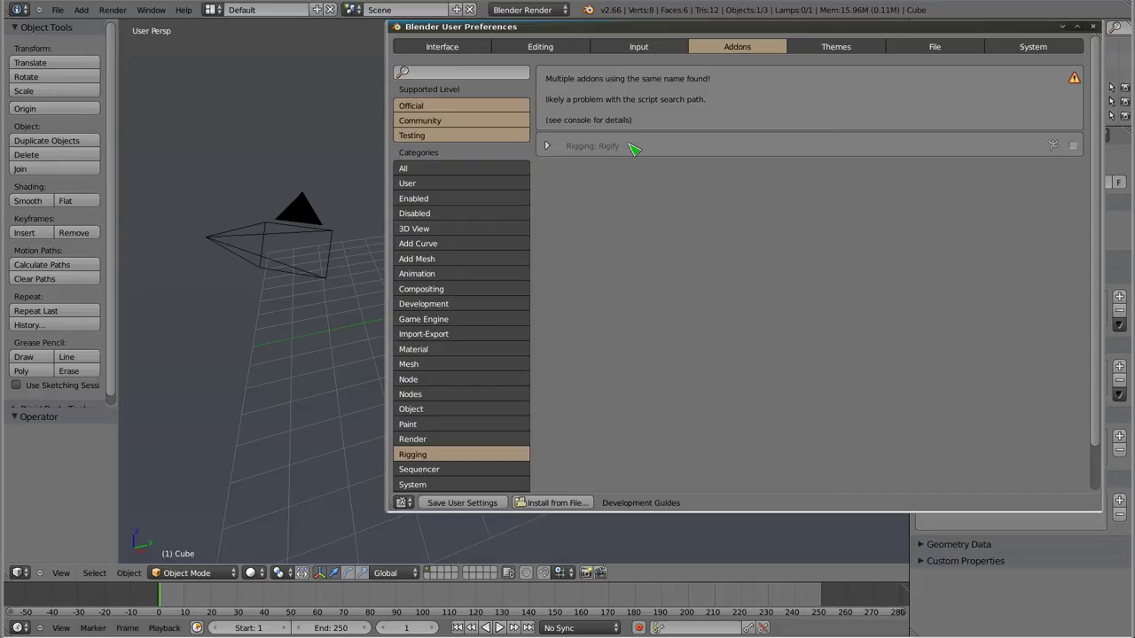
scroll(478, 443, down, 2)
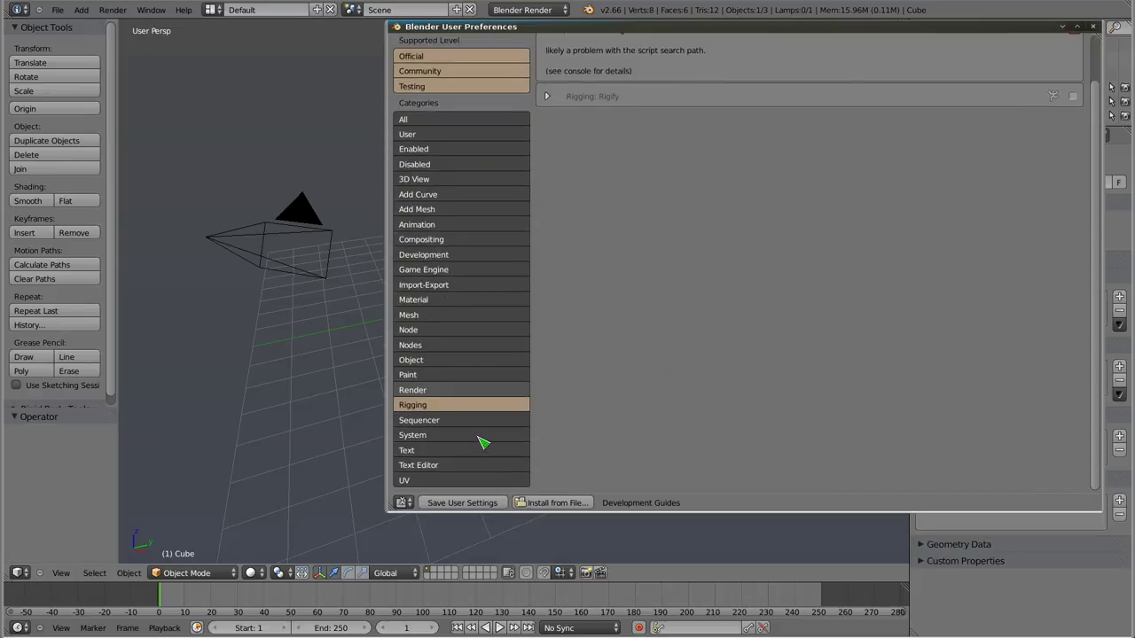
click(459, 422)
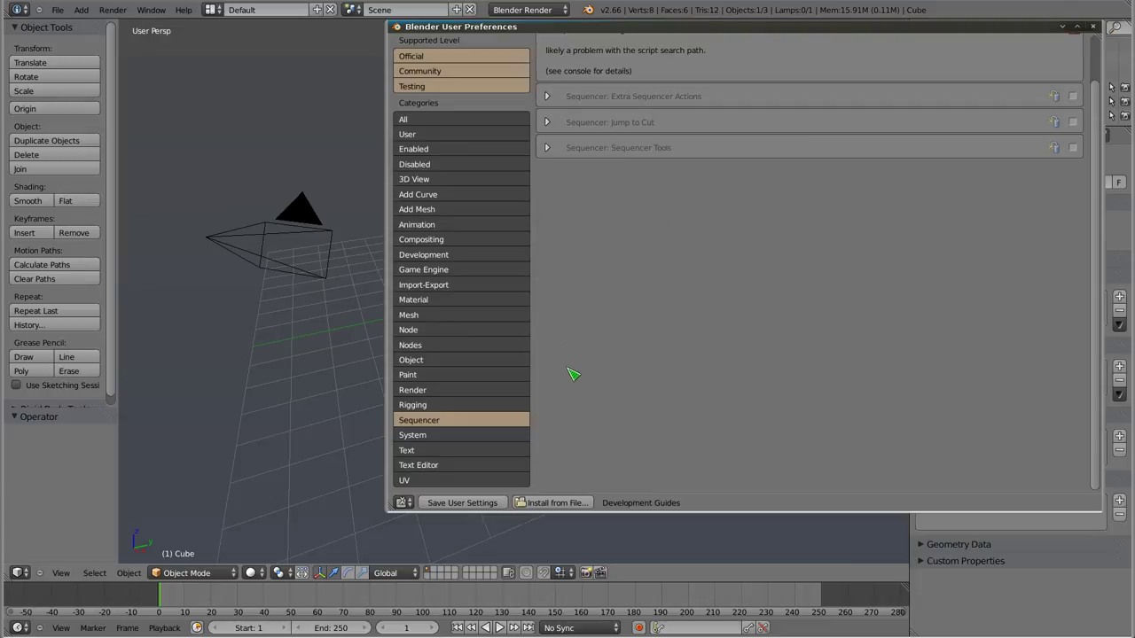
- Enable Scene Information and Typewriter Text, then browse the Text Editor and UV add-ons
click(471, 441)
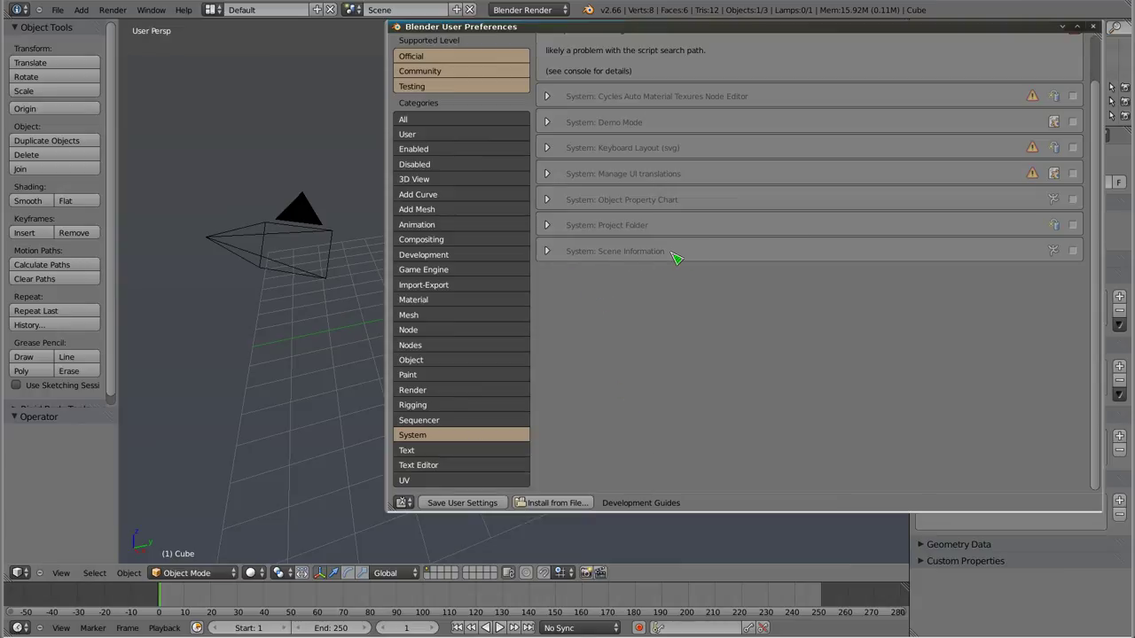
click(1072, 252)
scroll(735, 348, up, 2)
scroll(663, 400, down, 2)
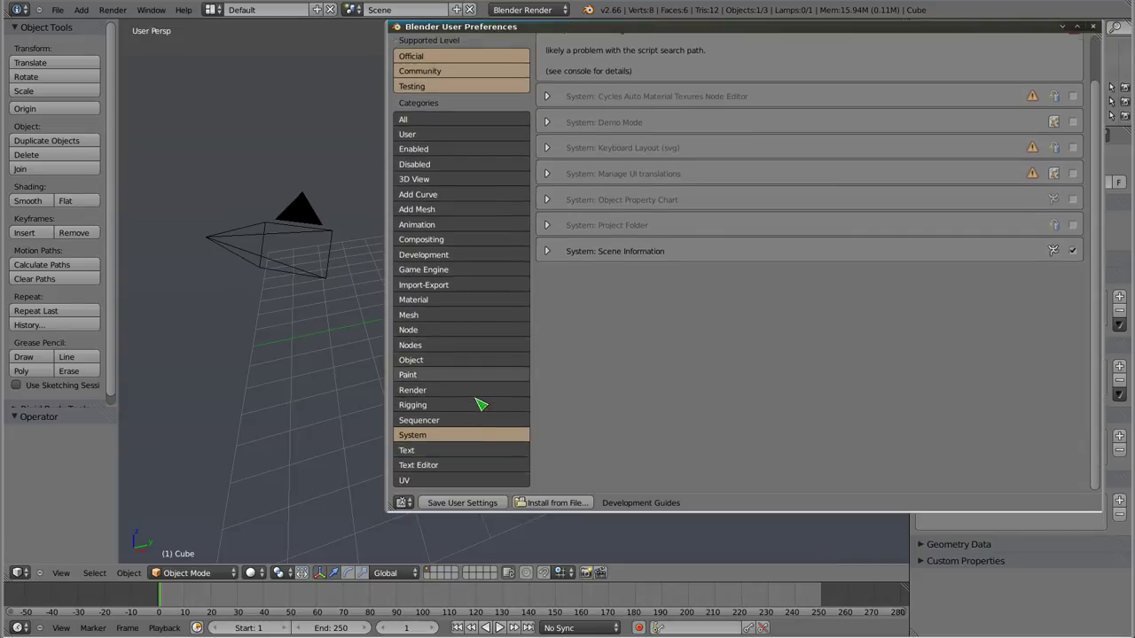
click(473, 452)
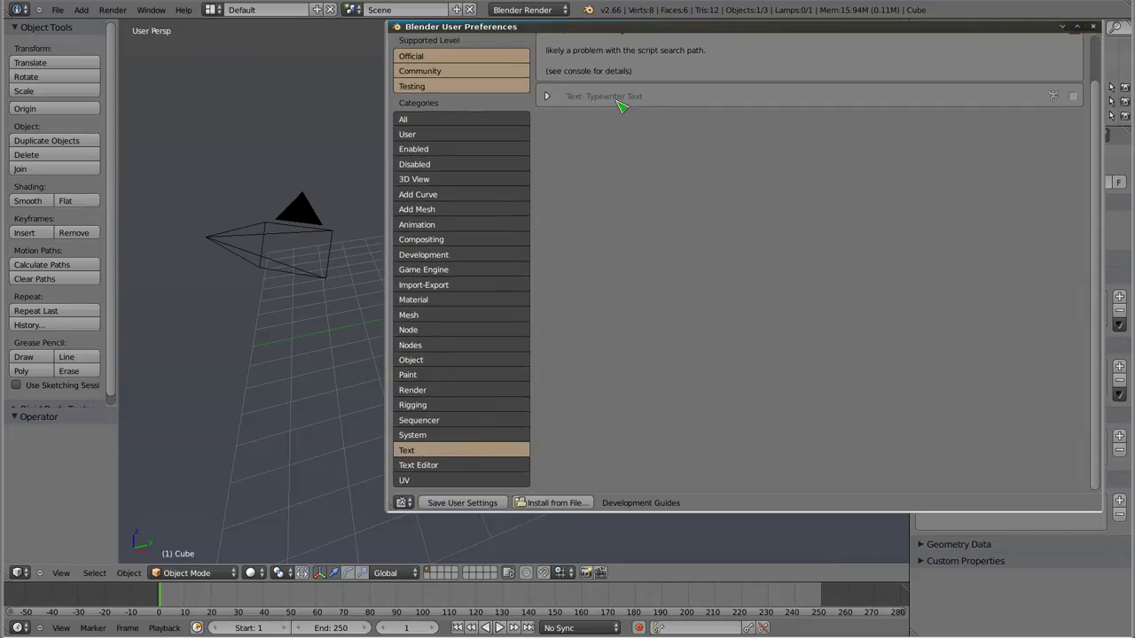
click(1073, 96)
click(448, 469)
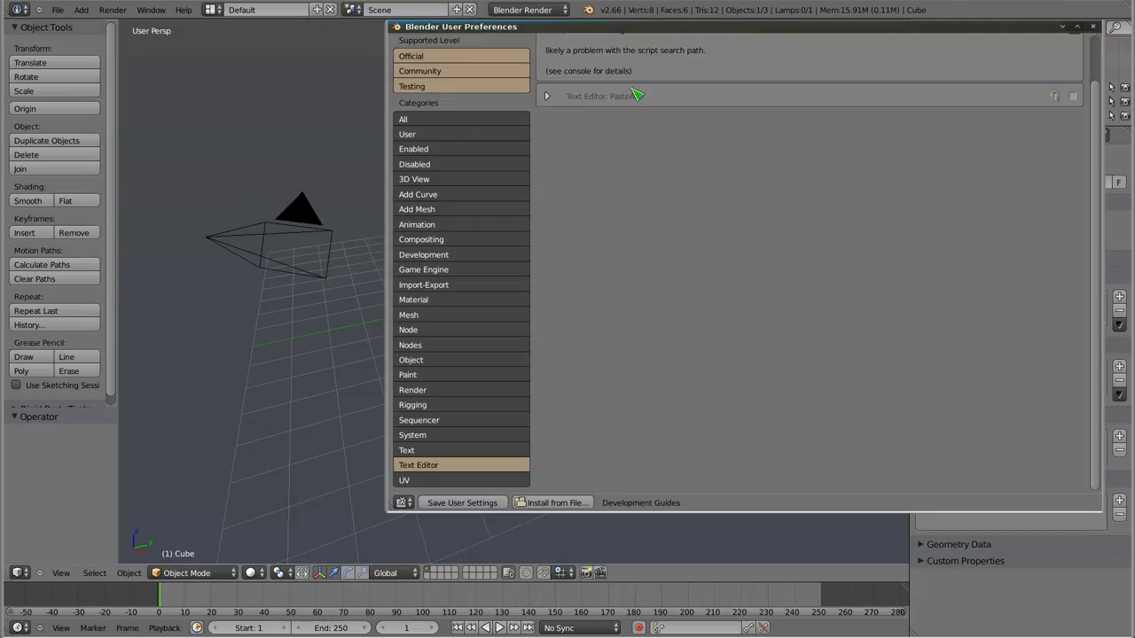
click(415, 481)
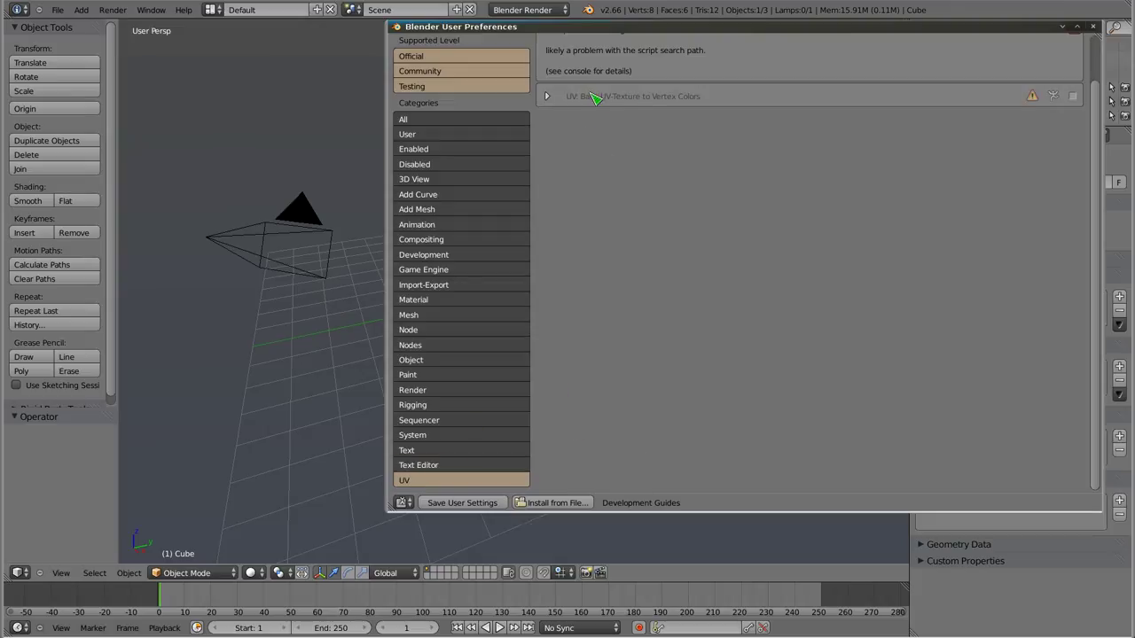
scroll(635, 319, up, 2)
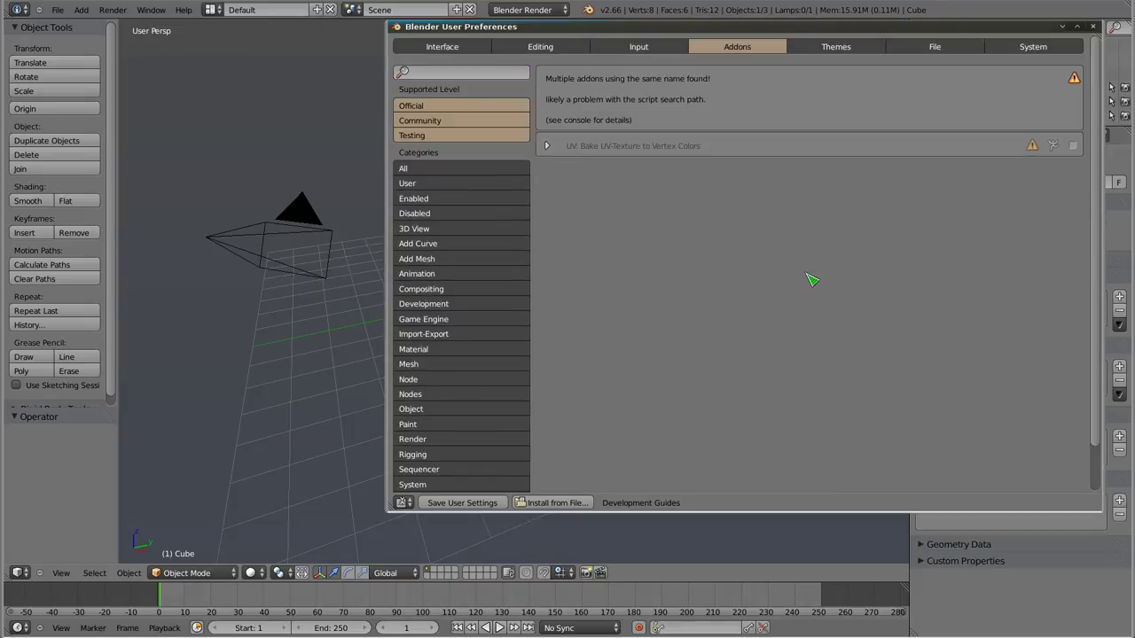
- Turn on Continuous Grab in the Input preferences
alt+drag(798, 276, 585, 290)
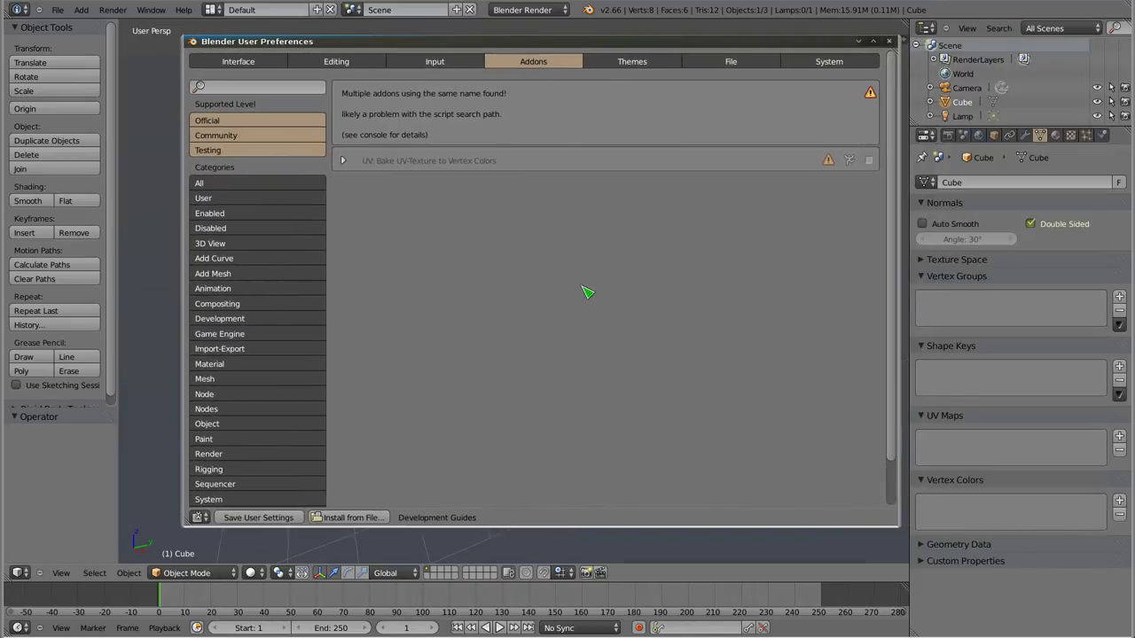
click(452, 63)
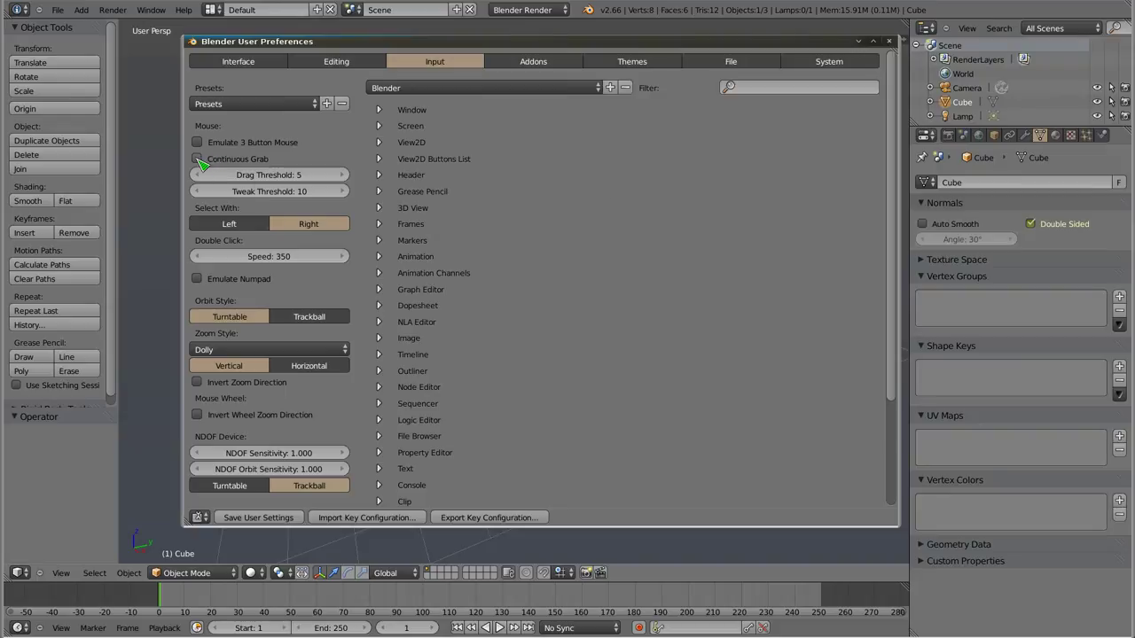
click(197, 159)
drag(526, 40, 532, 358)
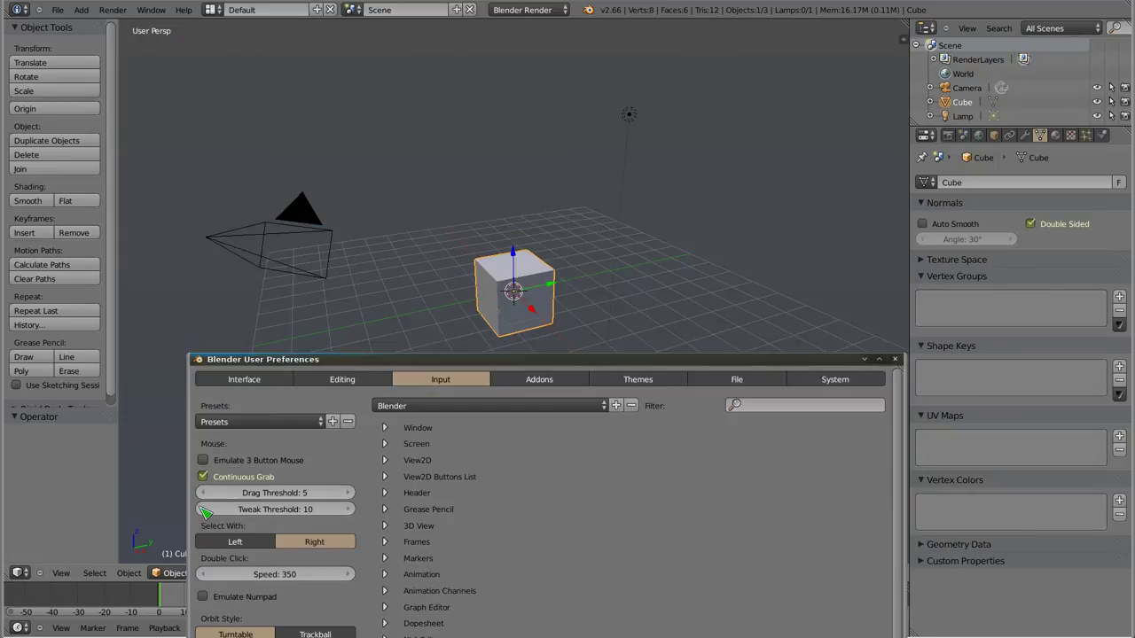
click(206, 475)
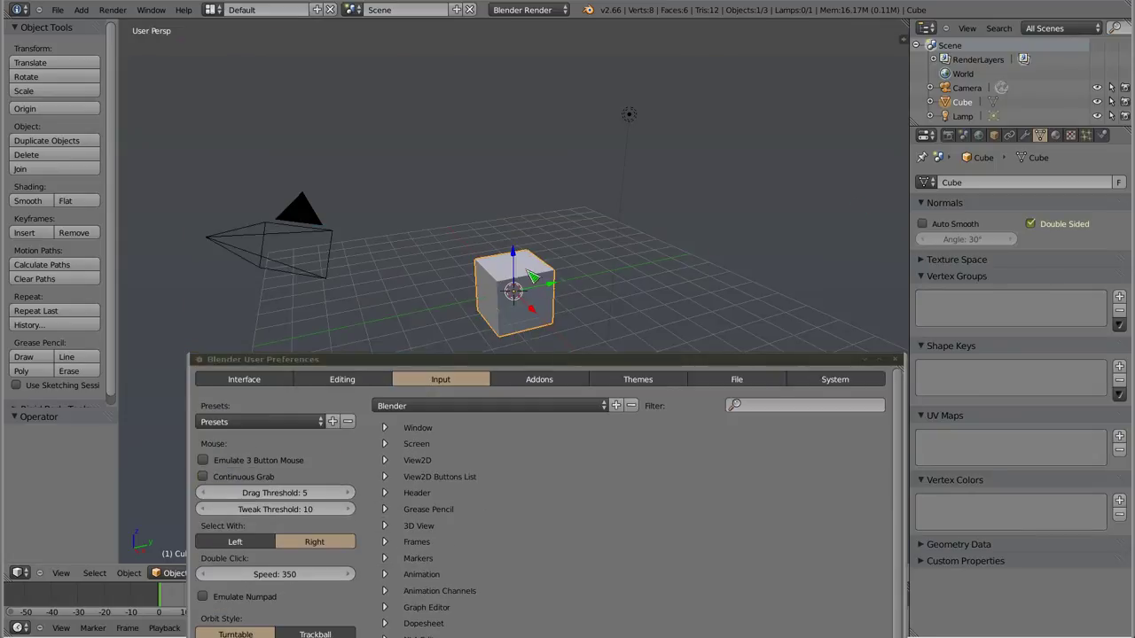
- Test grabbing the cube, cancelling the move so it stays in its original place
mouse_move(519, 271)
mouse_down()
mouse_move(535, 2)
mouse_move(514, 296)
mouse_up()
right_click(524, 310)
key(ctrl+alt+u)
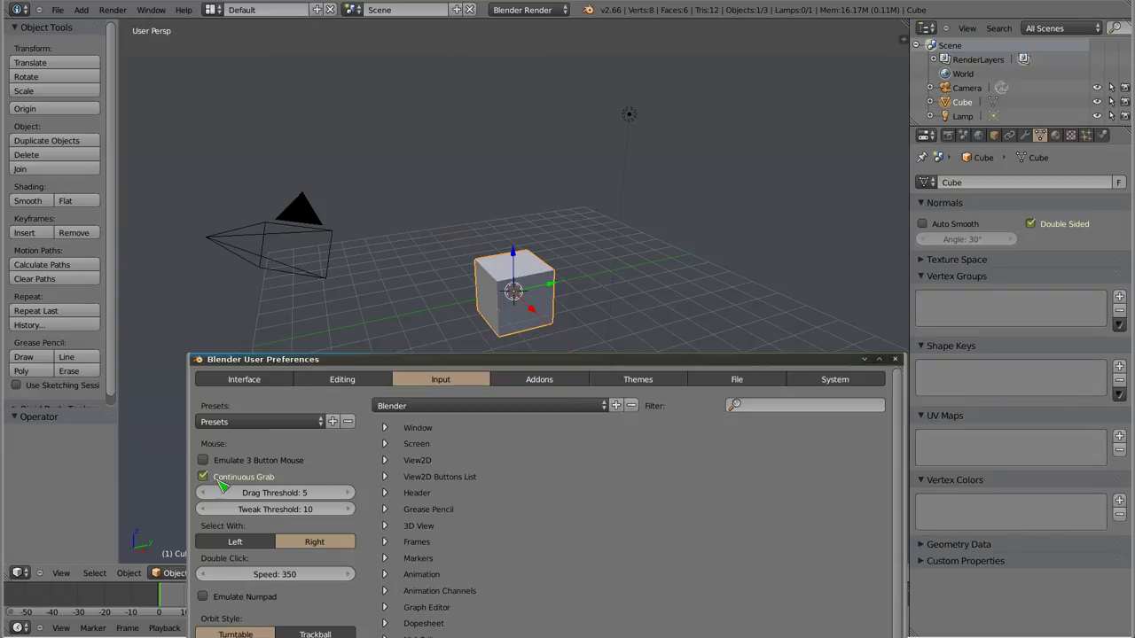
mouse_move(518, 278)
mouse_down()
mouse_move(539, 563)
mouse_move(531, 41)
mouse_move(577, 507)
mouse_move(580, 328)
mouse_move(574, 494)
mouse_move(621, 380)
mouse_move(600, 553)
mouse_move(588, 325)
mouse_move(594, 113)
mouse_move(614, 410)
mouse_move(602, 166)
mouse_move(606, 555)
mouse_move(598, 175)
mouse_move(616, 345)
mouse_move(608, 280)
mouse_up()
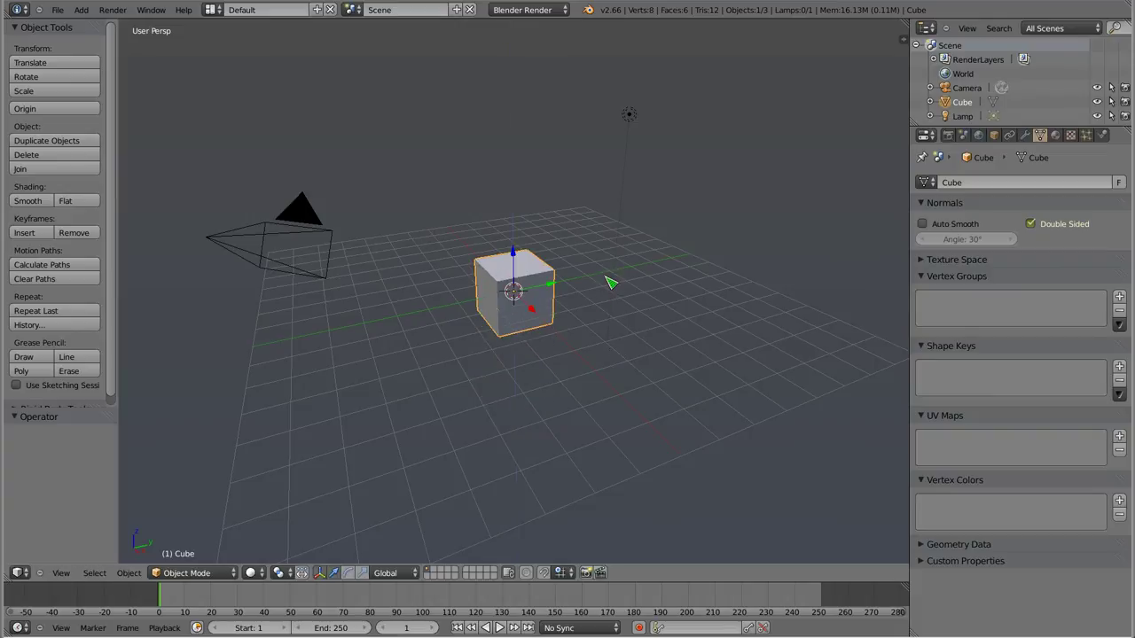
- Reopen User Preferences, reposition its window, then close it
key(ctrl+alt+u)
drag(555, 362, 549, 50)
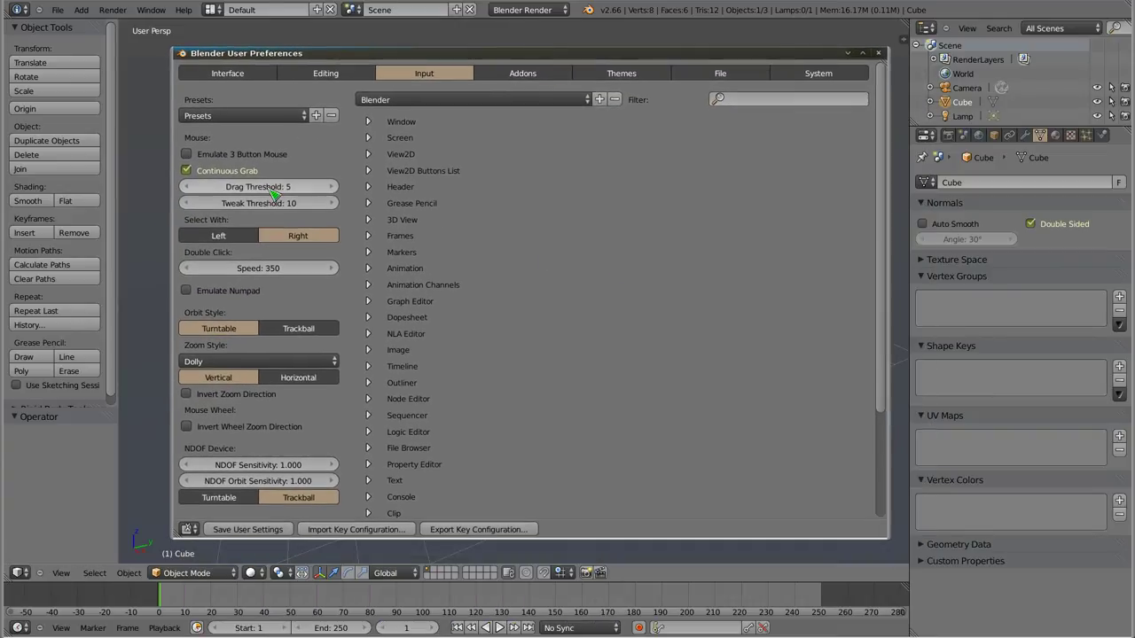
alt+drag(290, 377, 467, 361)
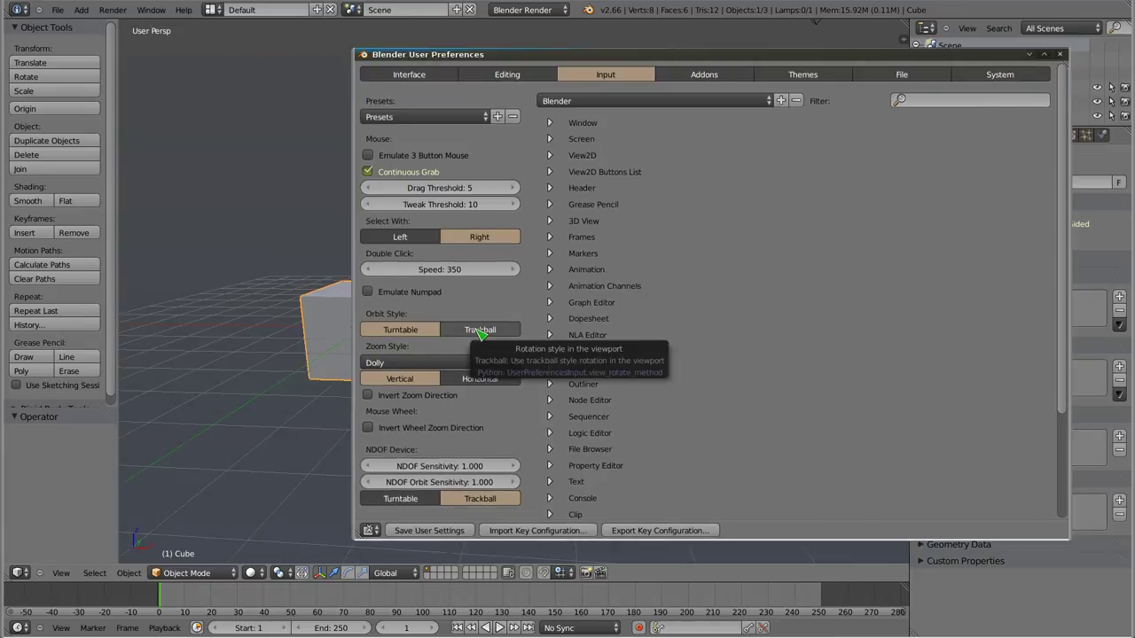
key(alt+F4)
- Frame the cube and orbit the viewport around it at several angles, then reopen User Preferences
key(Home)
key(KP_Decimal)
scroll(550, 269, up, 8)
scroll(550, 269, down, 5)
scroll(618, 309, down, 3)
mouse_move(578, 314)
middle_down()
mouse_move(532, 343)
mouse_move(596, 362)
mouse_move(586, 347)
middle_up()
middle_drag(503, 311, 497, 289)
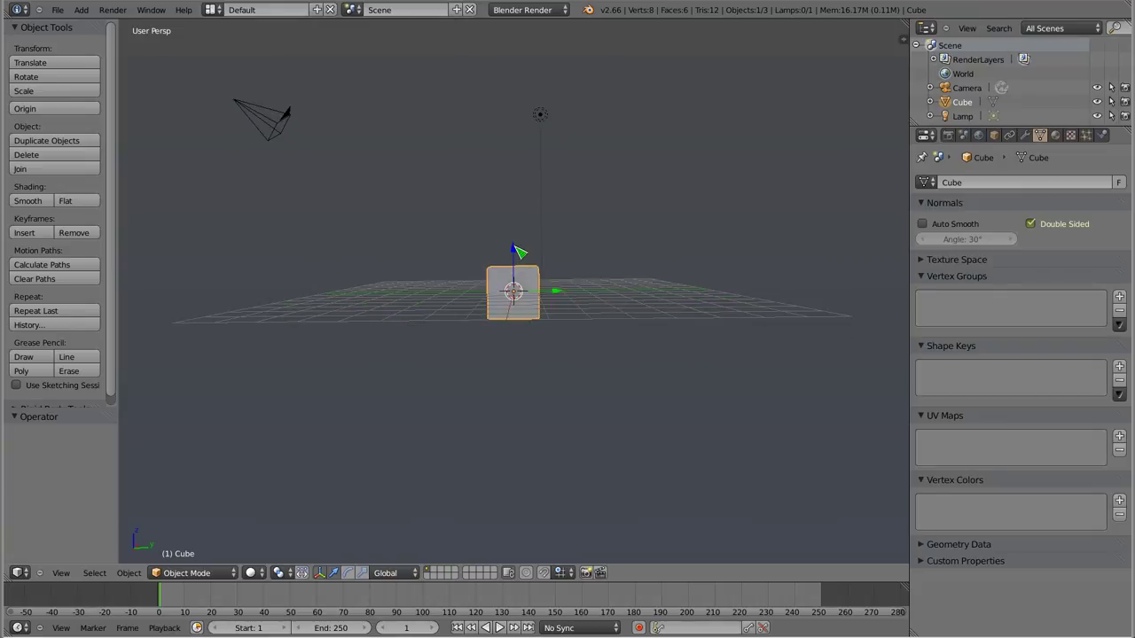
mouse_move(661, 202)
middle_down()
mouse_move(661, 238)
mouse_move(667, 202)
middle_up()
mouse_move(868, 218)
middle_down()
mouse_move(861, 269)
mouse_move(864, 219)
middle_up()
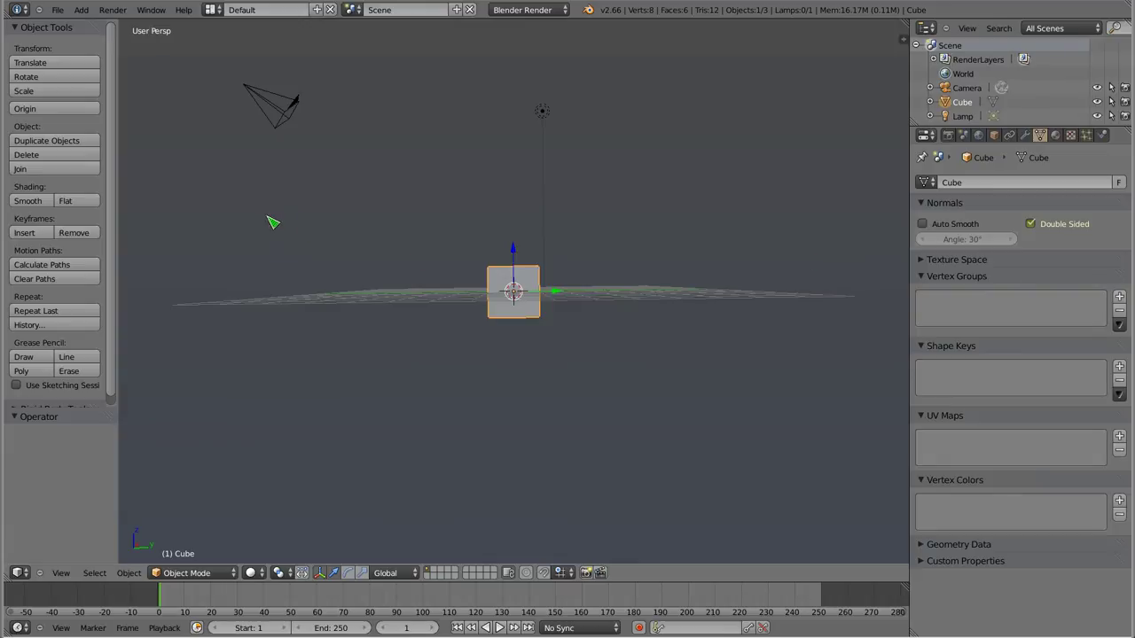
mouse_move(382, 104)
middle_down()
mouse_move(393, 101)
mouse_move(388, 213)
mouse_move(392, 63)
mouse_move(390, 104)
middle_up()
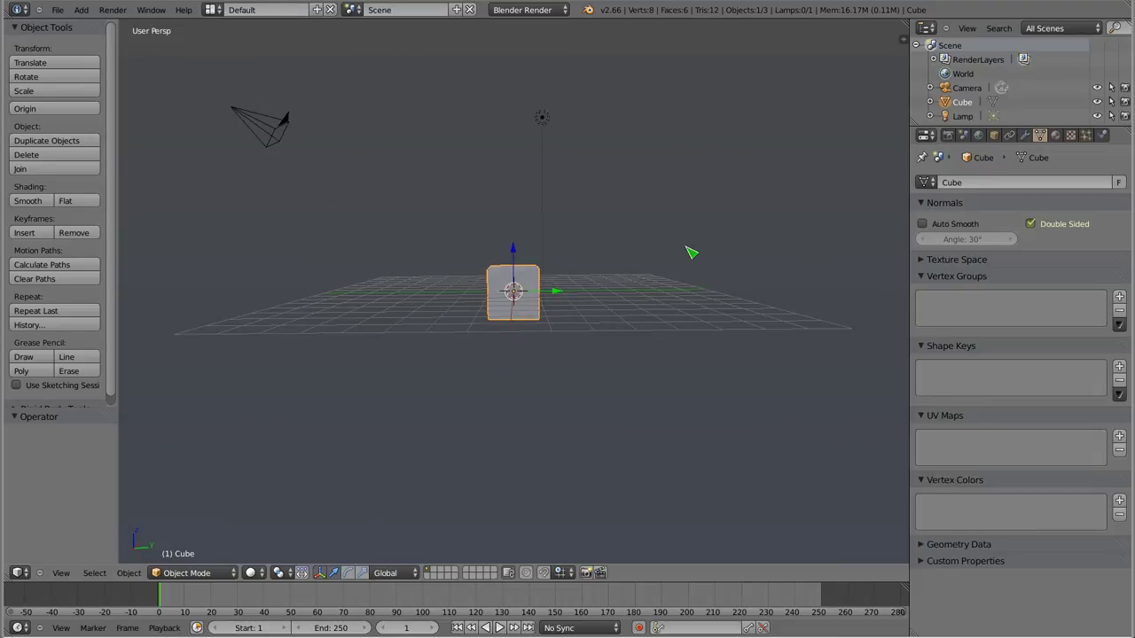
mouse_move(182, 197)
middle_down()
mouse_move(180, 228)
mouse_move(183, 183)
middle_up()
mouse_move(831, 172)
middle_down()
mouse_move(817, 279)
mouse_move(824, 195)
middle_up()
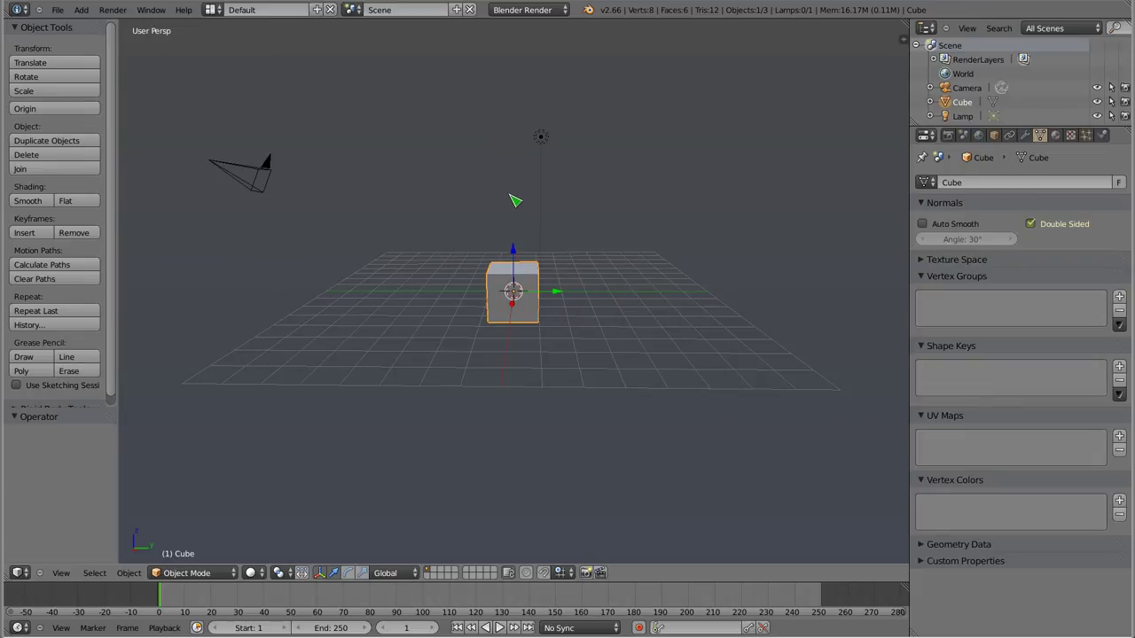
key(ctrl+alt+u)
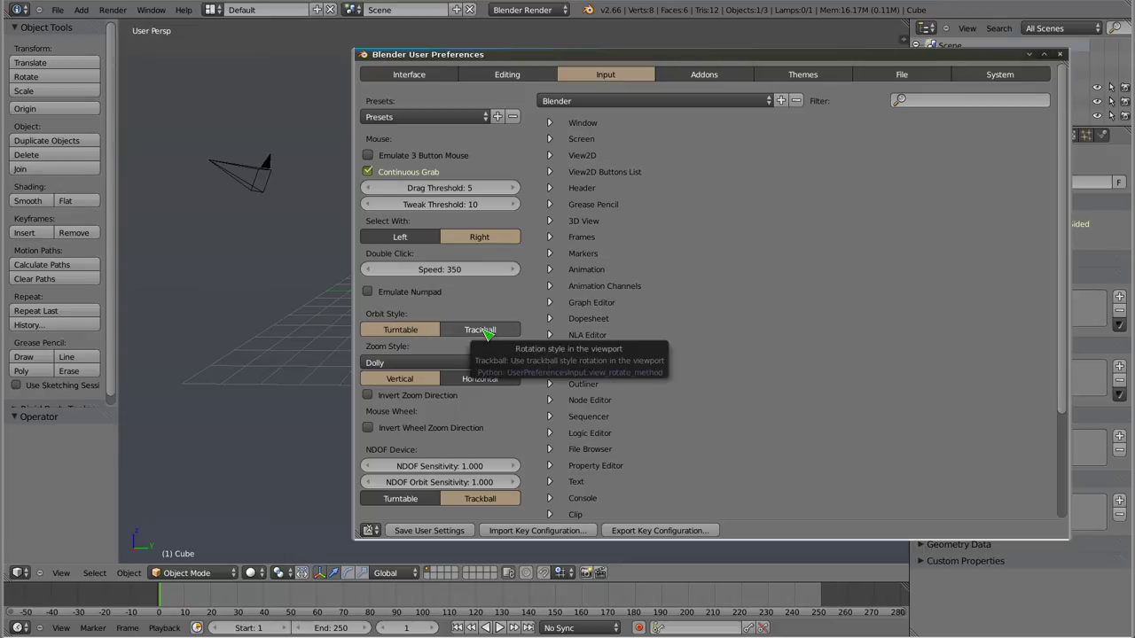
- Set Orbit Style to Trackball and test it by orbiting the viewport around the scene
click(486, 330)
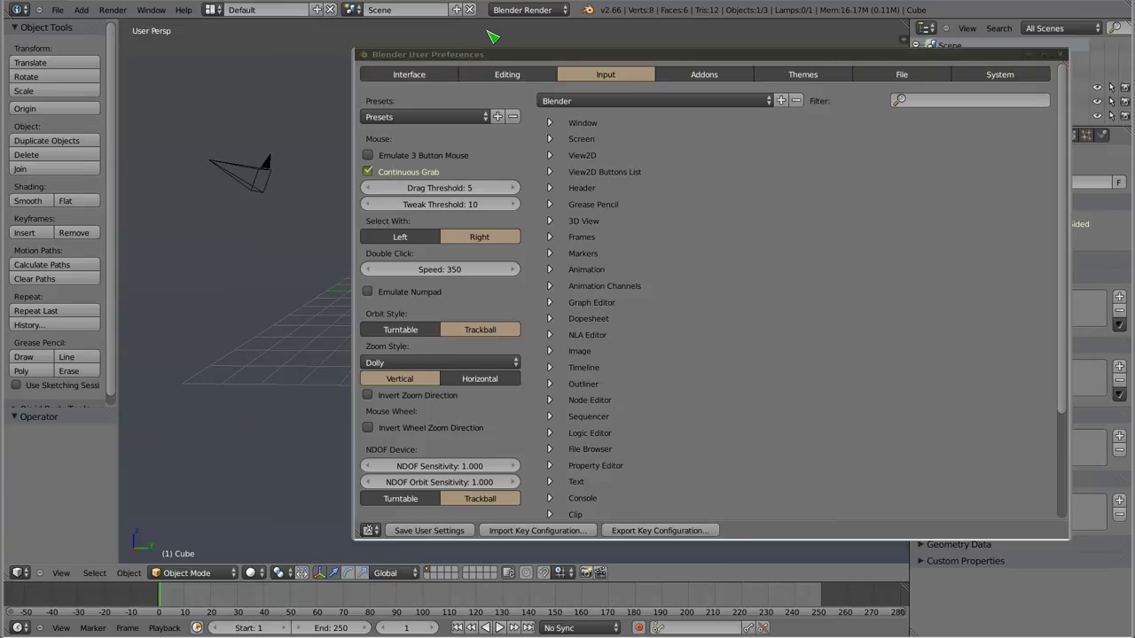
click(523, 16)
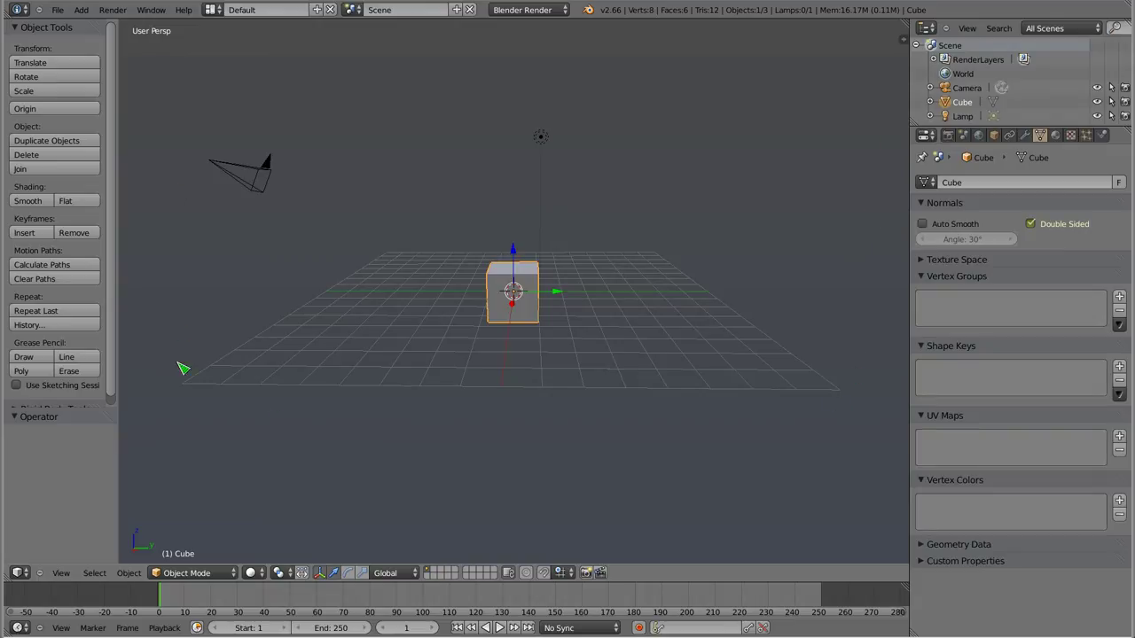
mouse_move(846, 228)
middle_down()
mouse_move(861, 387)
mouse_move(886, 292)
mouse_move(867, 181)
mouse_move(877, 375)
mouse_move(884, 355)
mouse_move(876, 156)
mouse_move(878, 236)
mouse_move(856, 227)
middle_up()
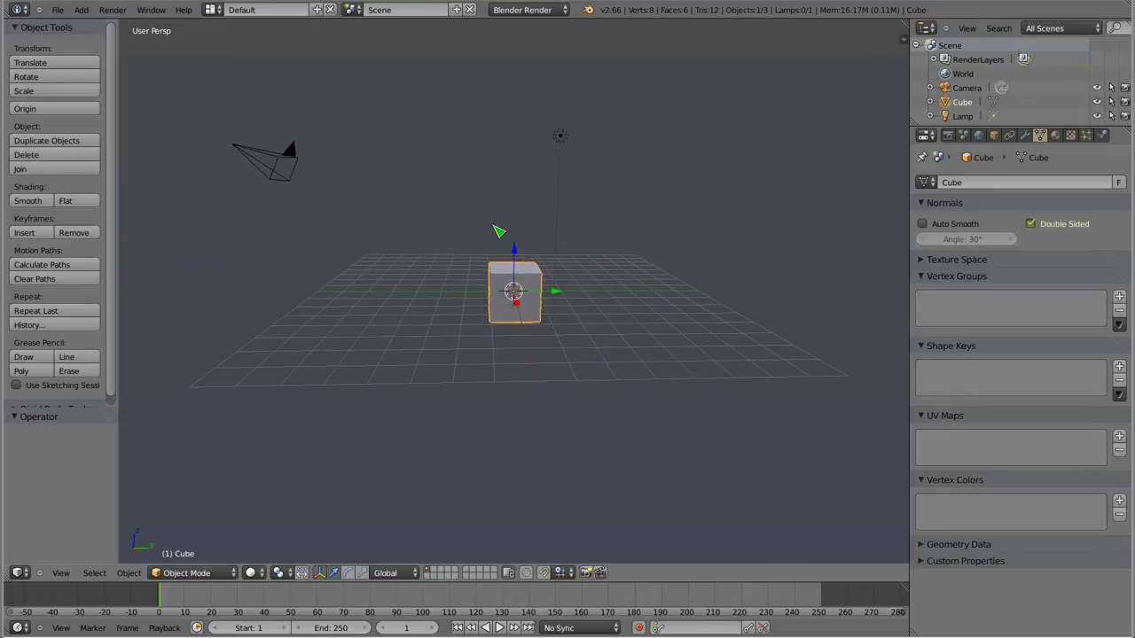
mouse_move(523, 218)
middle_down()
mouse_move(512, 376)
mouse_move(517, 177)
mouse_move(519, 222)
mouse_move(632, 373)
middle_up()
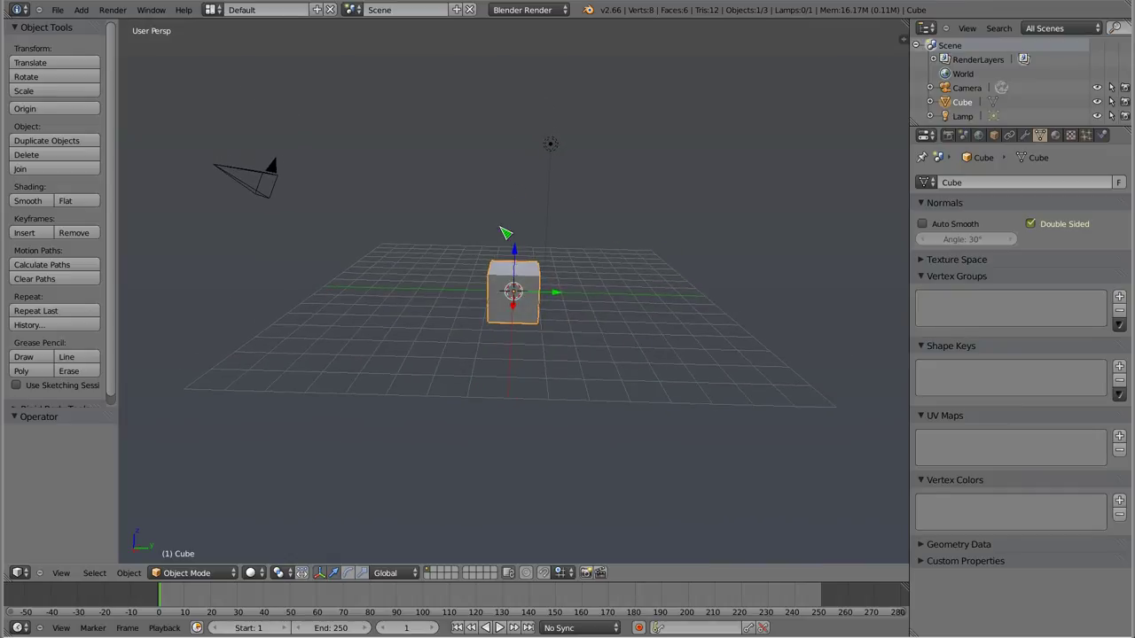
mouse_move(522, 171)
middle_down()
mouse_move(501, 375)
mouse_move(524, 111)
mouse_move(520, 139)
middle_up()
mouse_move(881, 186)
middle_down()
mouse_move(856, 410)
mouse_move(896, 172)
mouse_move(887, 177)
middle_up()
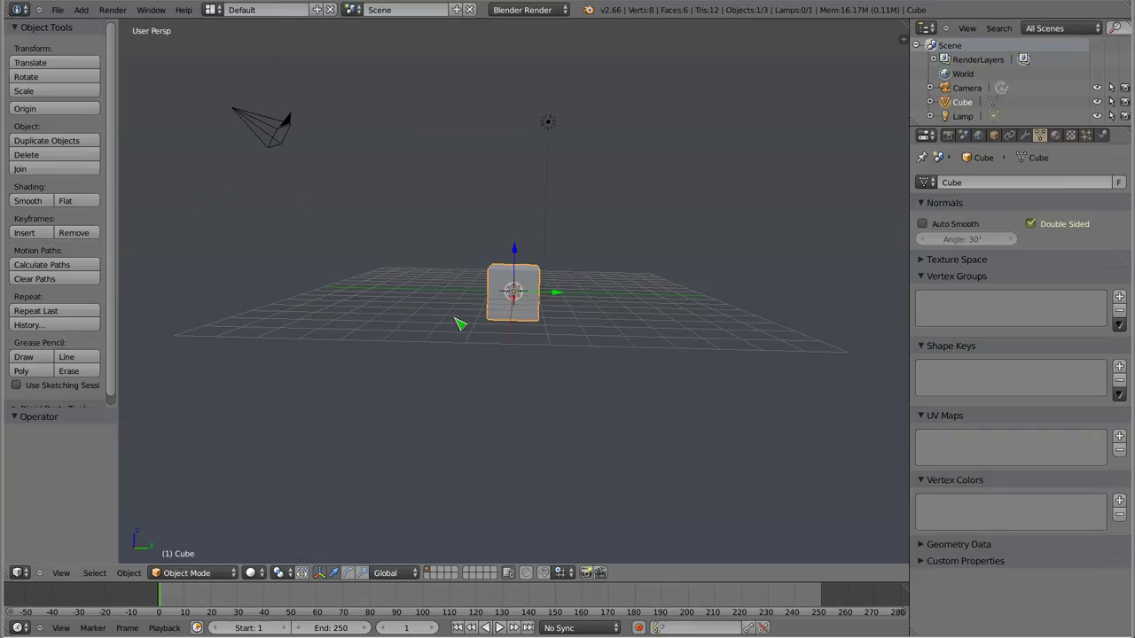
mouse_move(544, 208)
middle_down()
mouse_move(621, 339)
mouse_move(577, 452)
mouse_move(734, 427)
mouse_move(463, 346)
mouse_move(567, 354)
mouse_move(569, 331)
middle_up()
key(ctrl+alt+u)
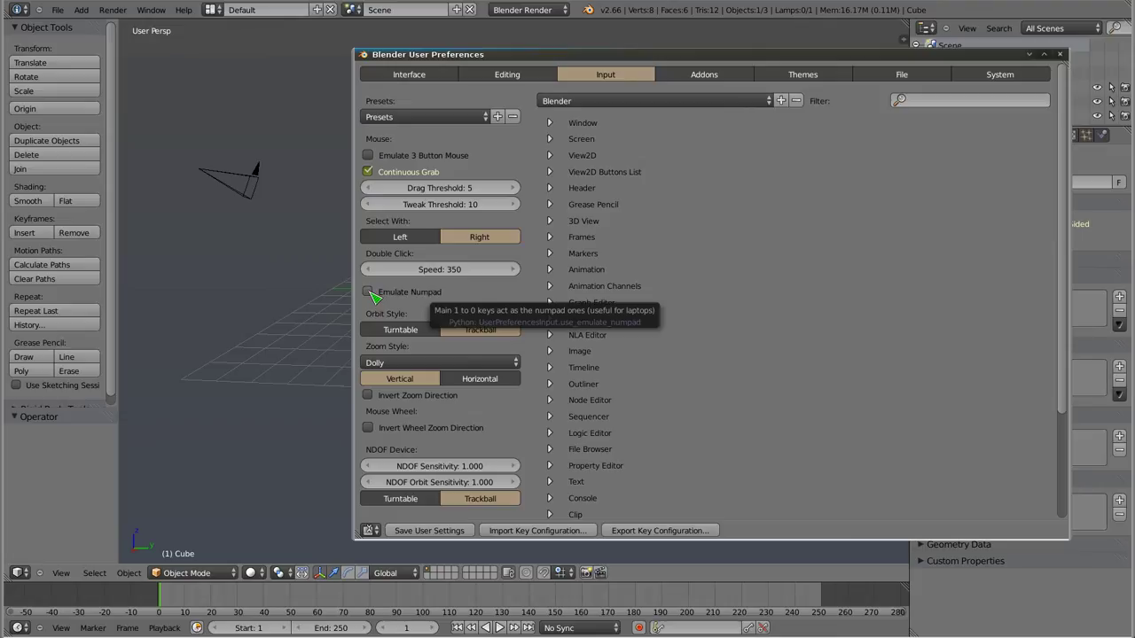
- Toggle Emulate Numpad on and off, switching between scene layers 3 and 1
click(368, 293)
click(374, 296)
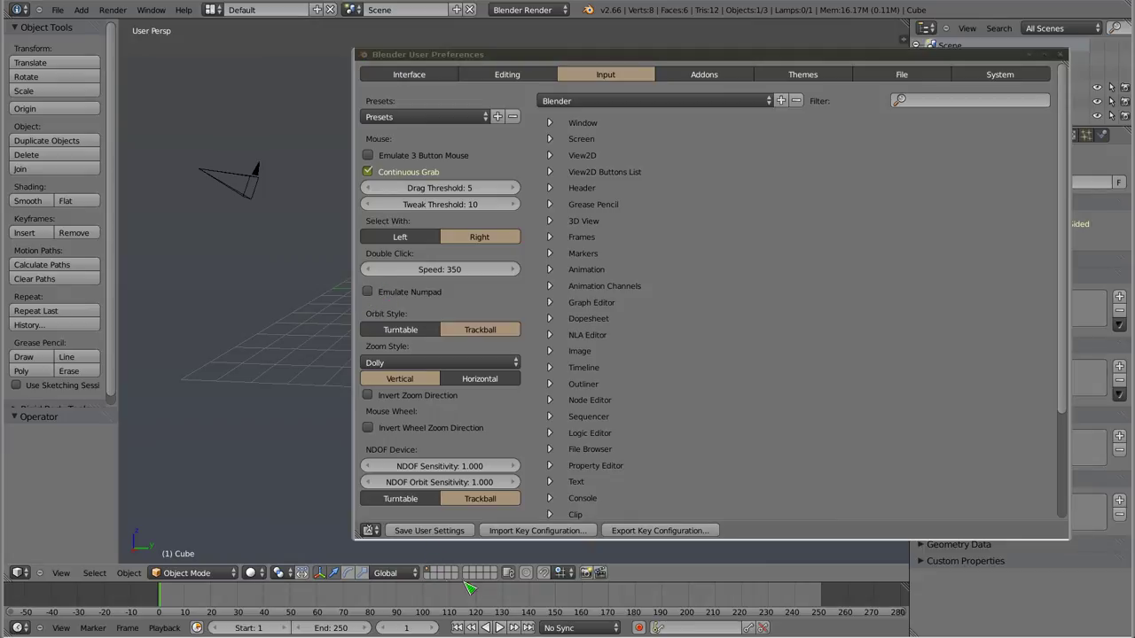
key(3)
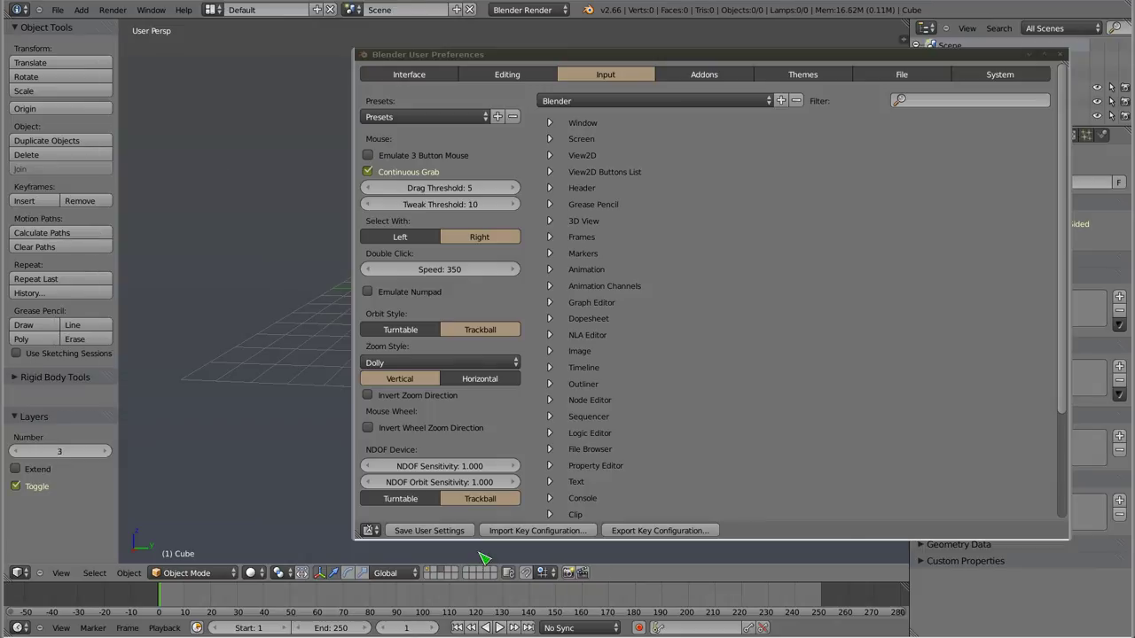
key(1)
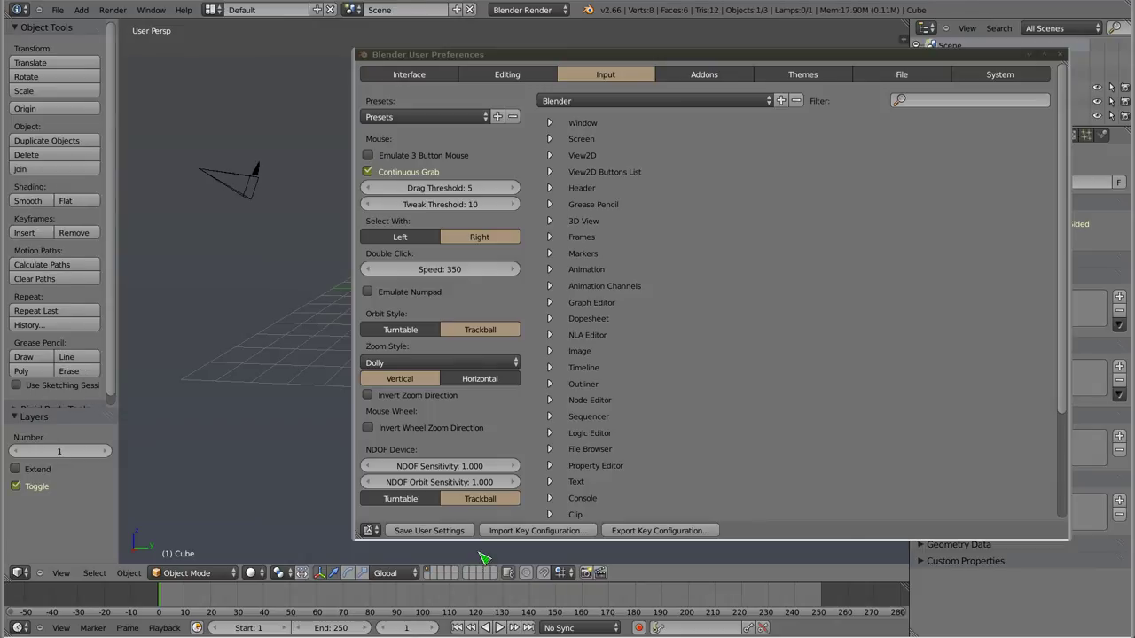
- With Emulate Numpad on, jump to front, right and top views via 1, 3, 7, then disable it
click(368, 292)
key(1)
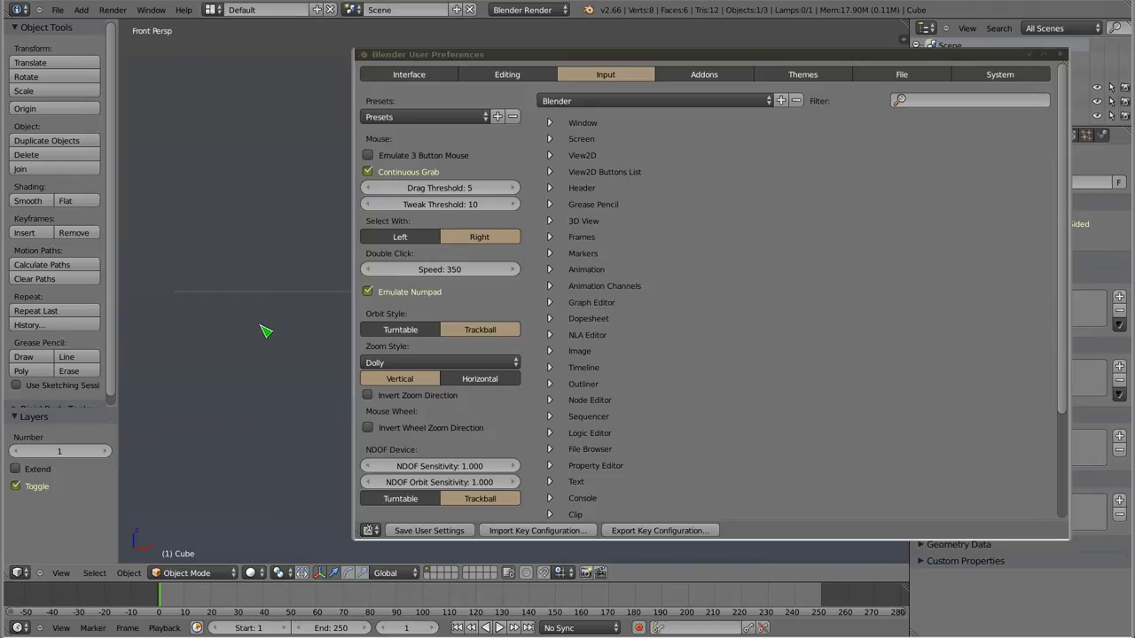
drag(453, 54, 812, 66)
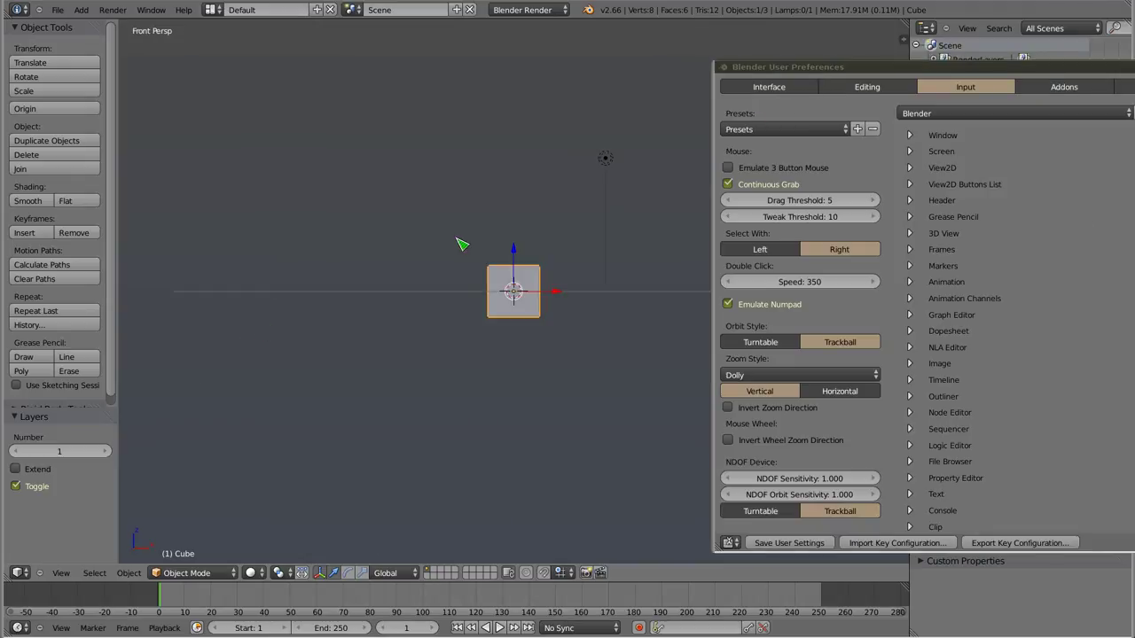
key(3)
key(7)
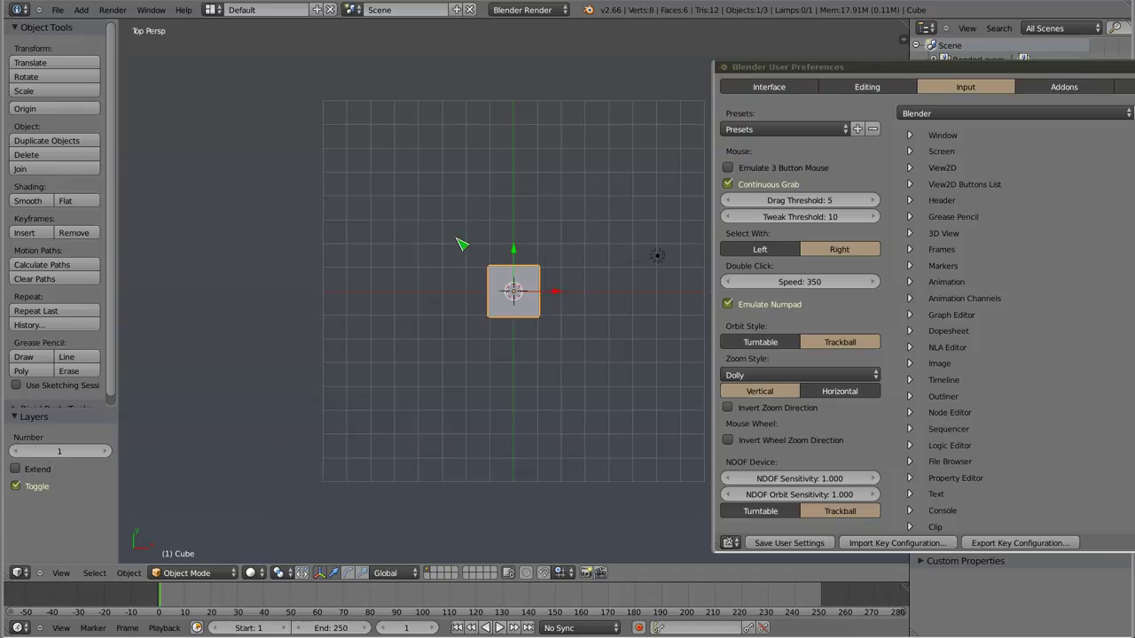
key(8)
key(8)
key(8)
key(8)
key(8)
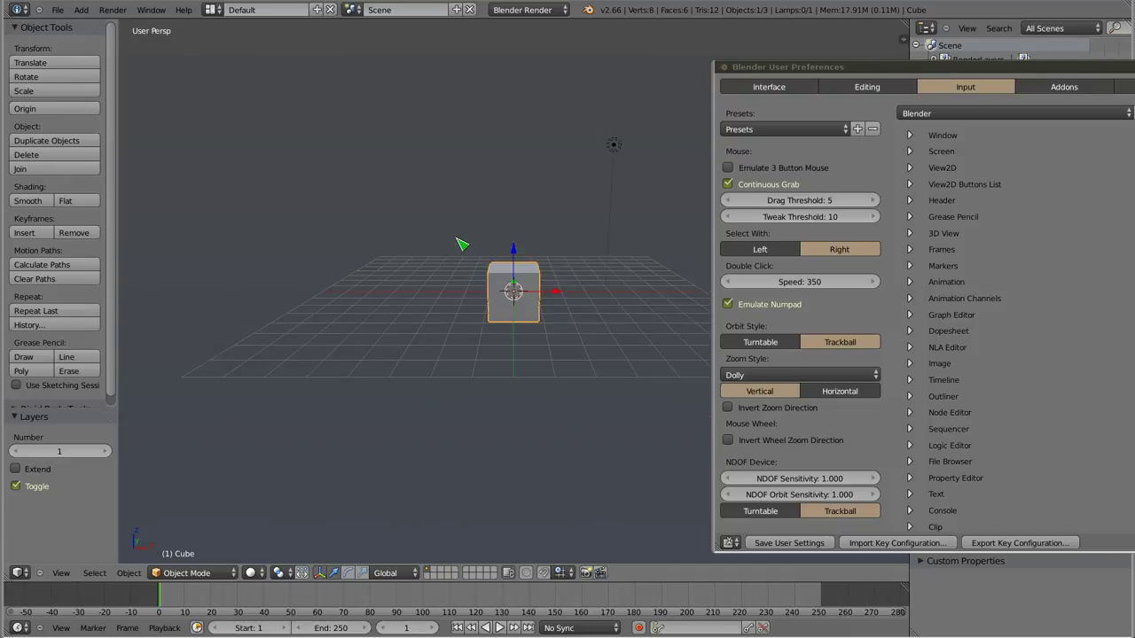
click(728, 305)
drag(897, 66, 436, 38)
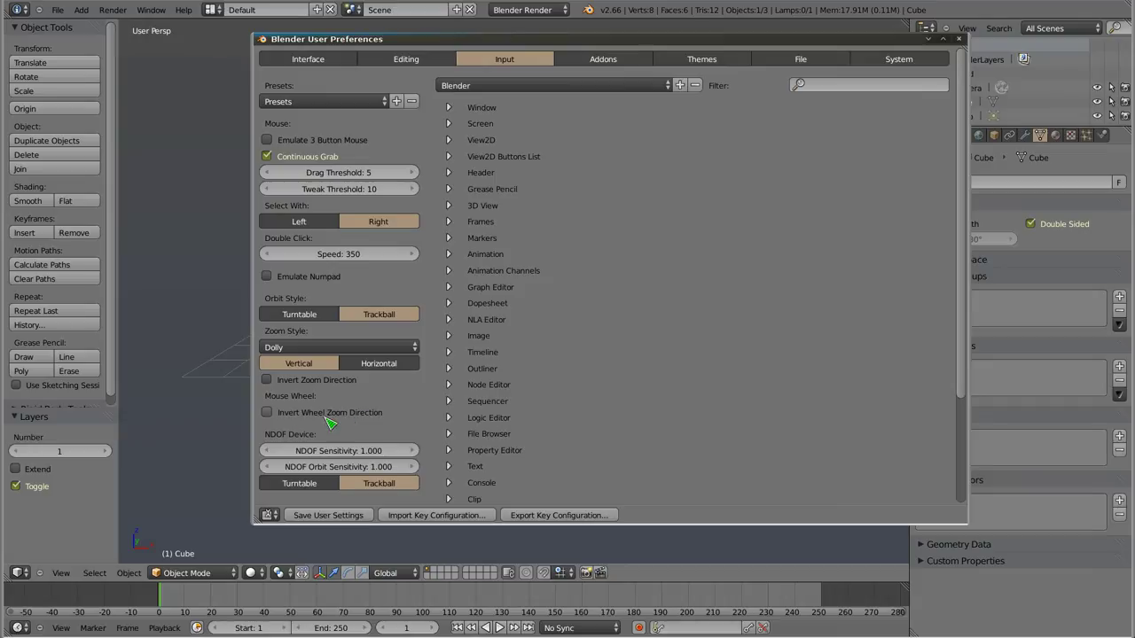
scroll(442, 401, down, 5)
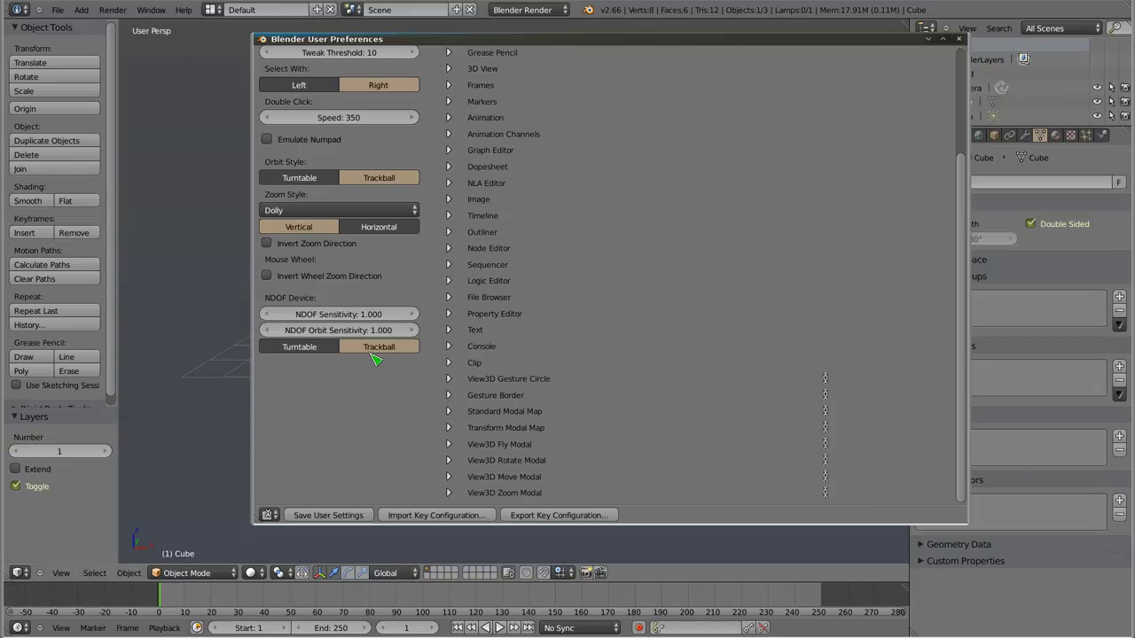
scroll(625, 383, up, 2)
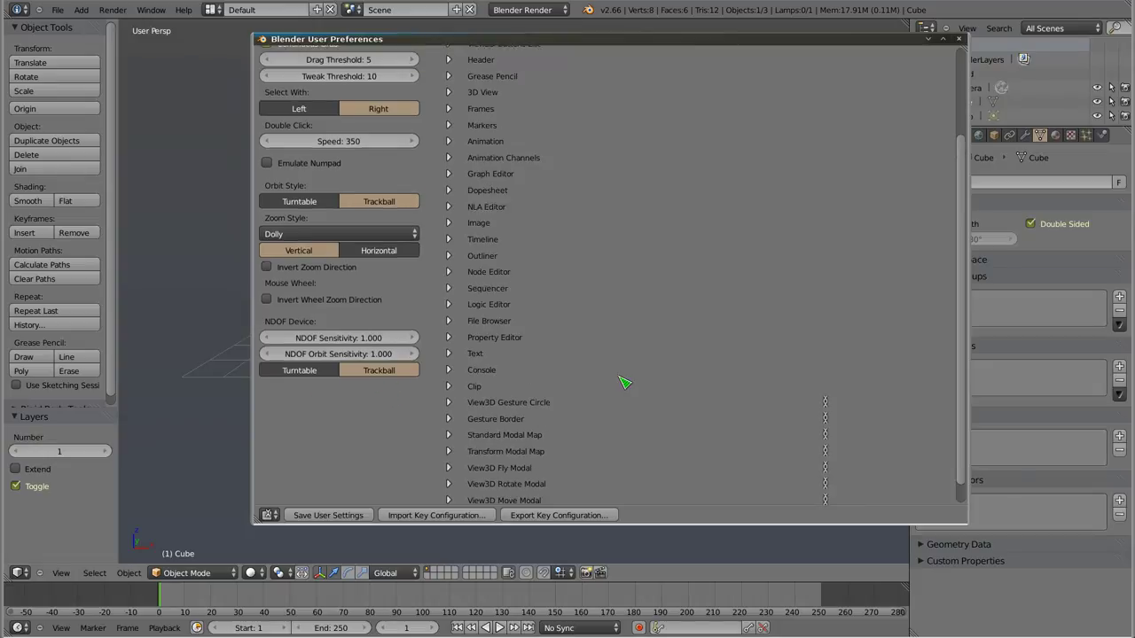
scroll(625, 383, up, 3)
alt+drag(700, 277, 612, 290)
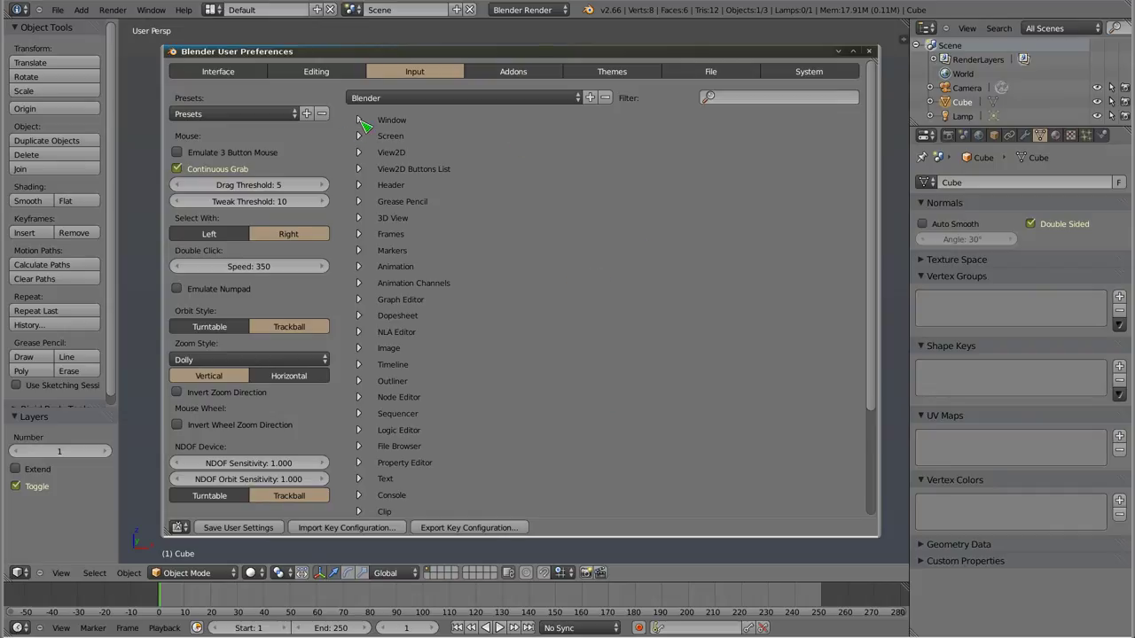
click(359, 121)
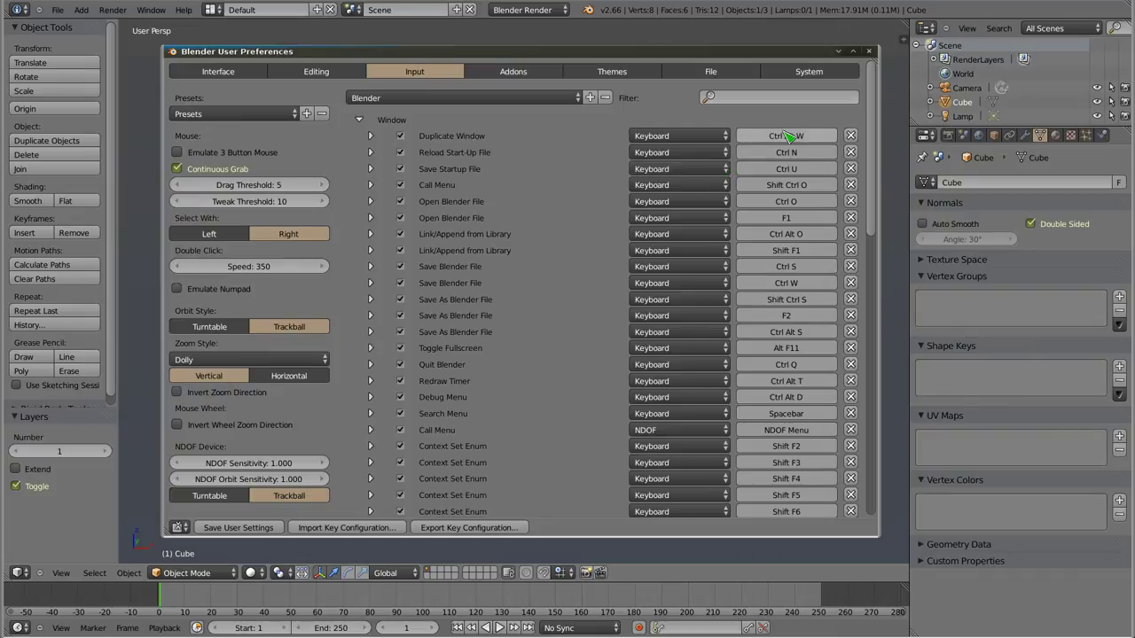
scroll(796, 326, down, 2)
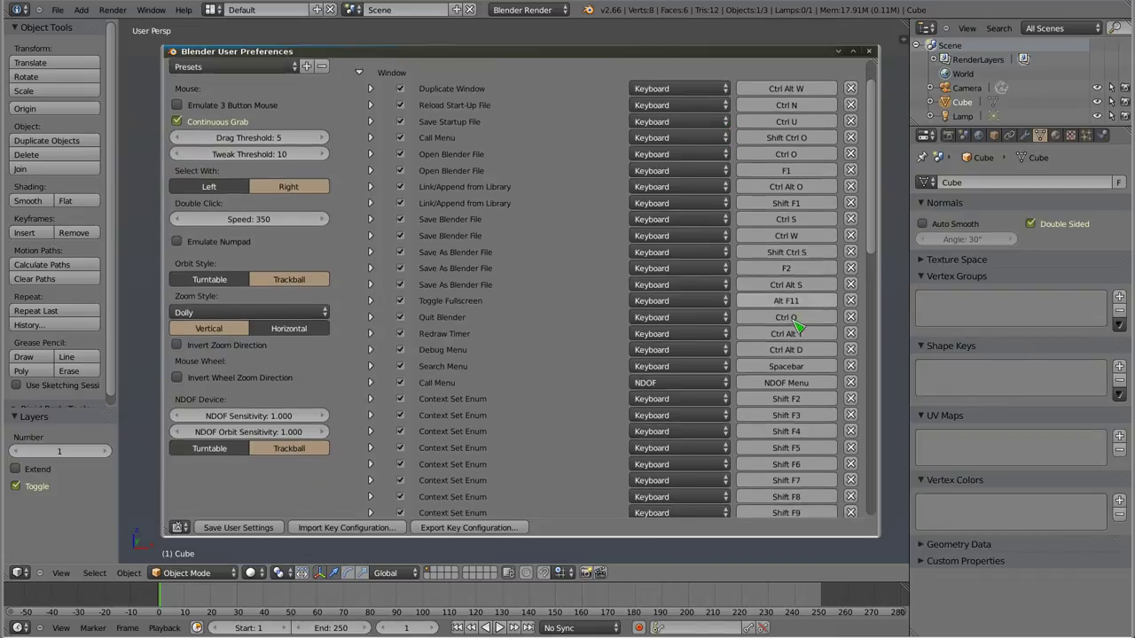
scroll(796, 326, down, 5)
scroll(796, 326, down, 6)
scroll(796, 327, down, 3)
scroll(745, 323, down, 5)
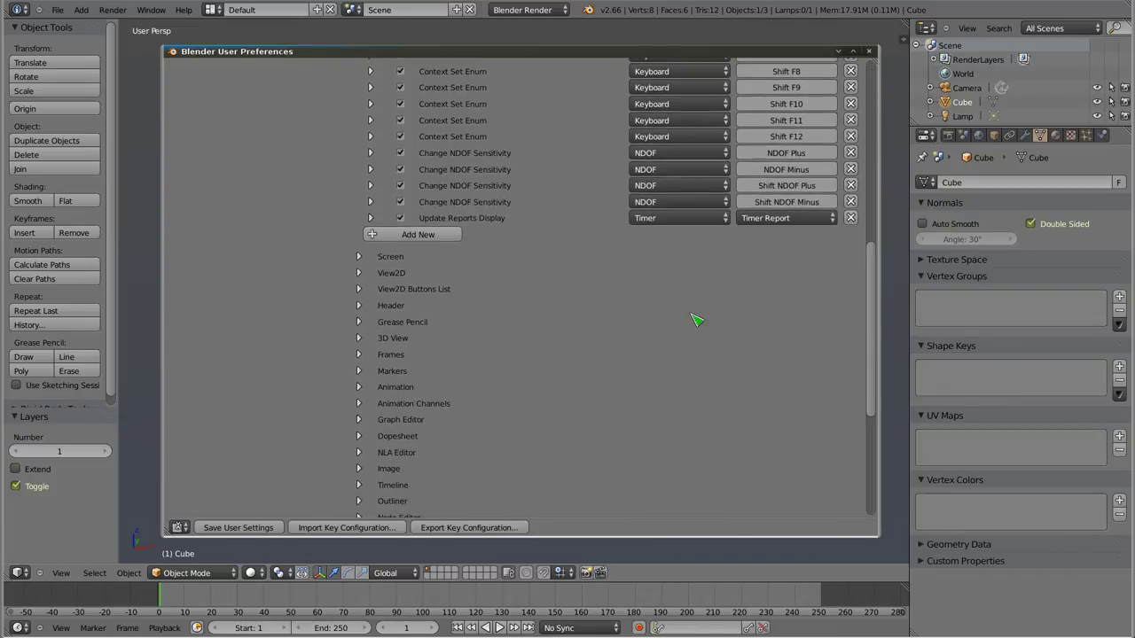
click(360, 257)
click(370, 274)
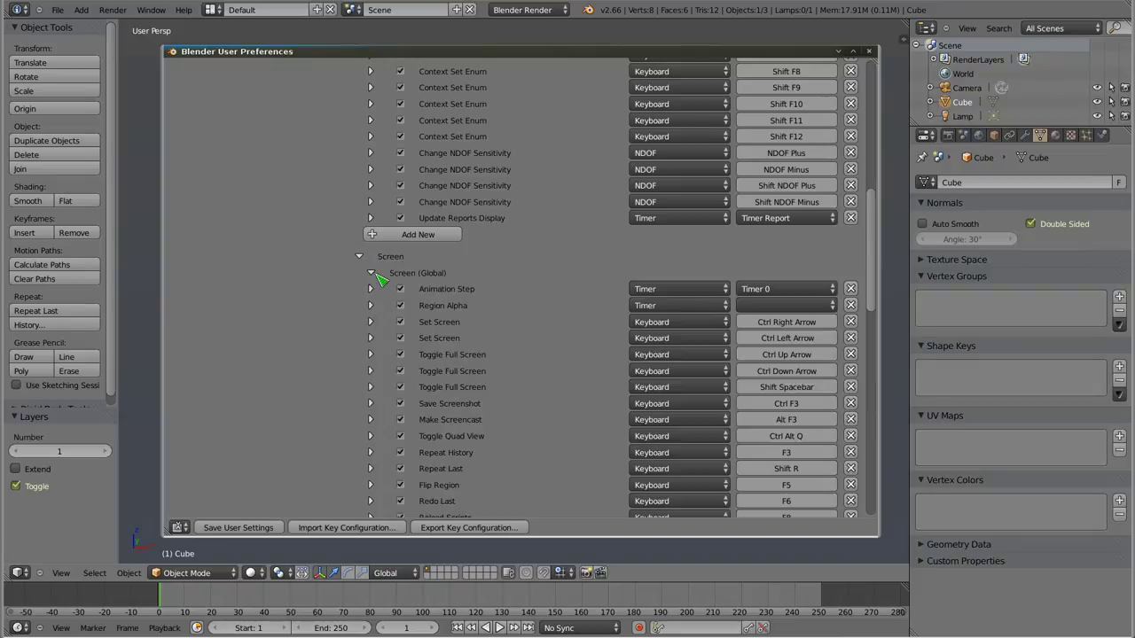
scroll(522, 328, down, 5)
scroll(522, 328, down, 15)
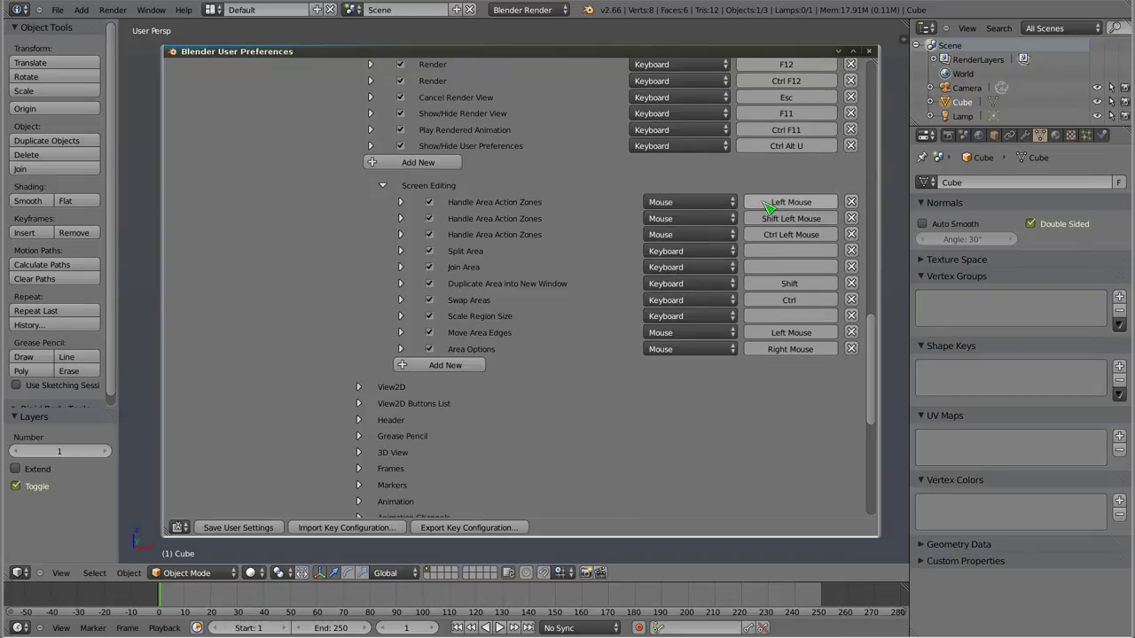
scroll(556, 306, up, 3)
scroll(557, 306, up, 7)
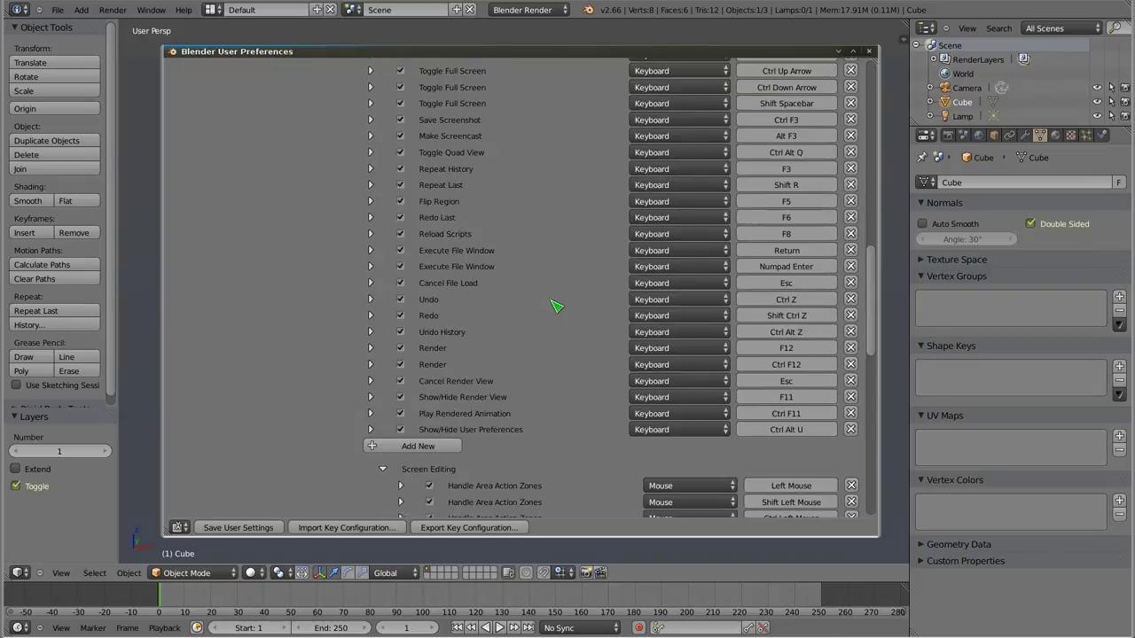
scroll(557, 306, up, 7)
scroll(557, 306, up, 6)
scroll(557, 306, up, 8)
scroll(554, 304, up, 3)
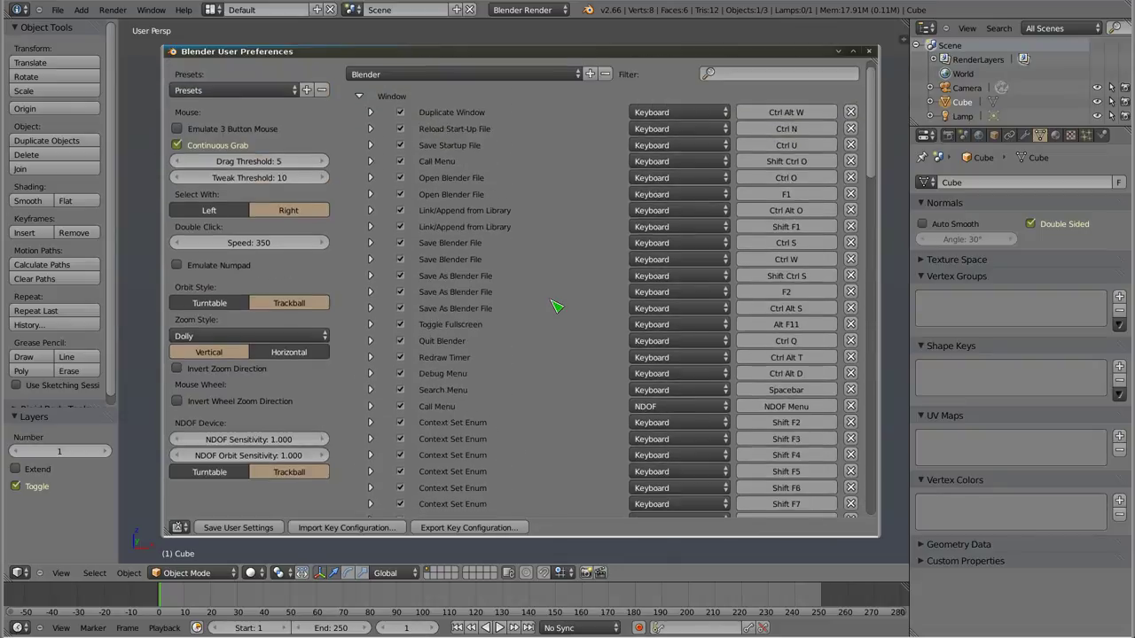
scroll(554, 304, up, 3)
click(358, 120)
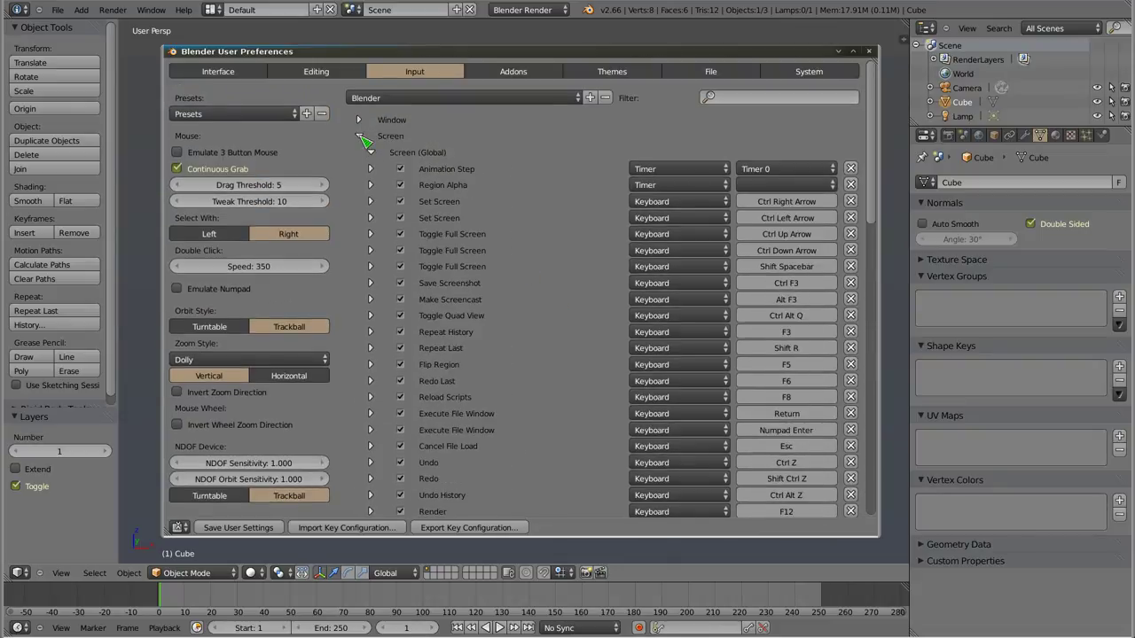
click(358, 135)
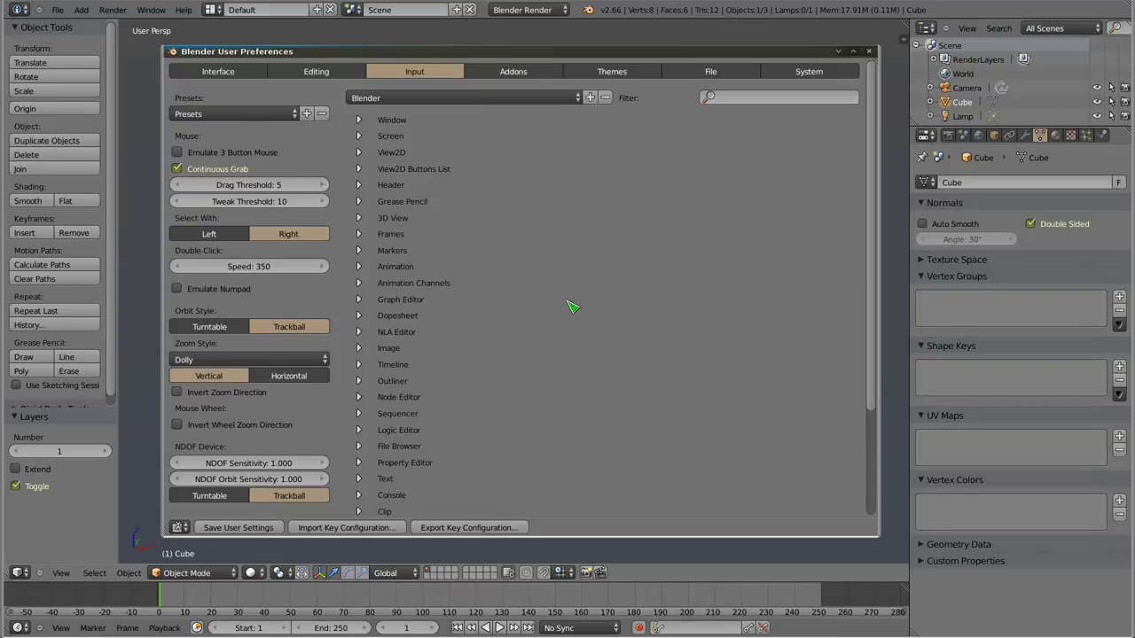
drag(589, 51, 581, 55)
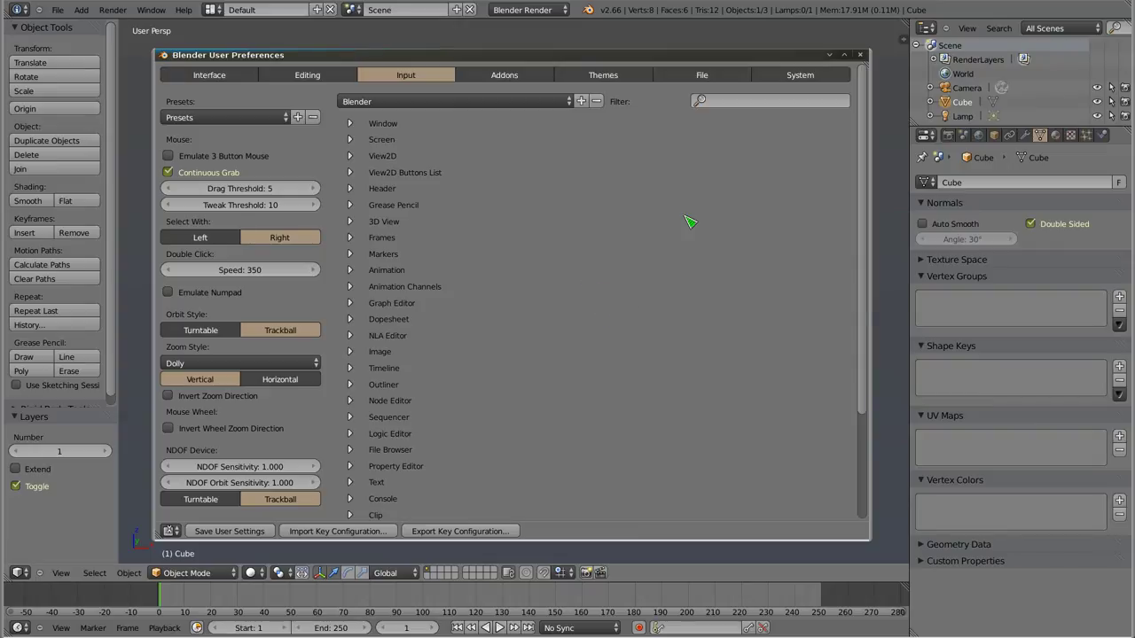
click(739, 100)
- Filter the Input keymap list by 'camer'
text(ca)
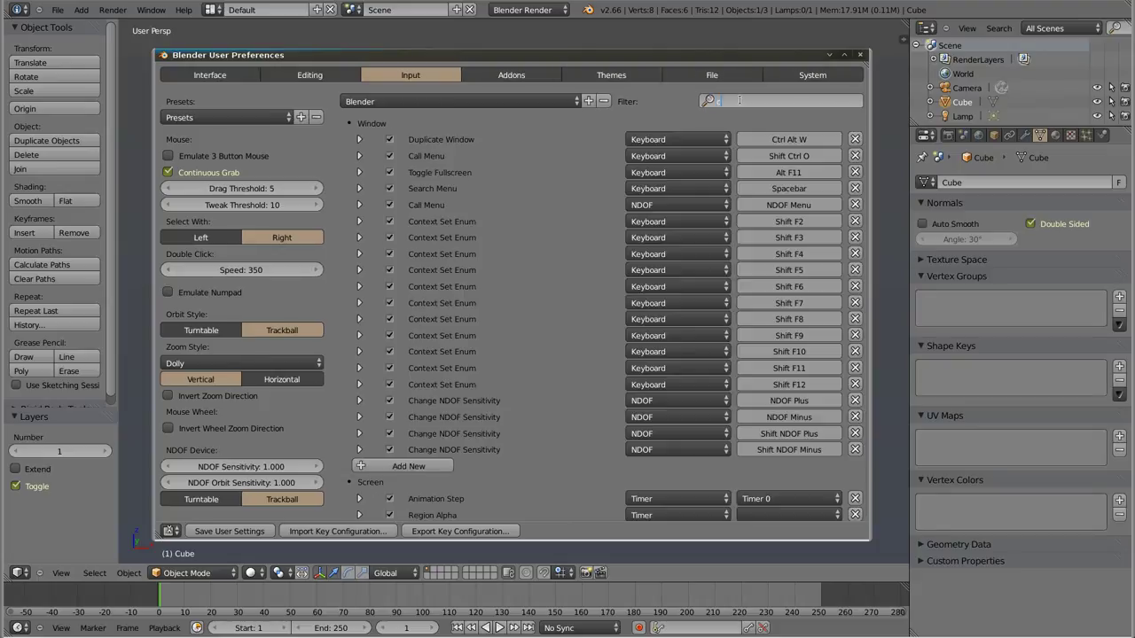
text(me)
key(BackSpace)
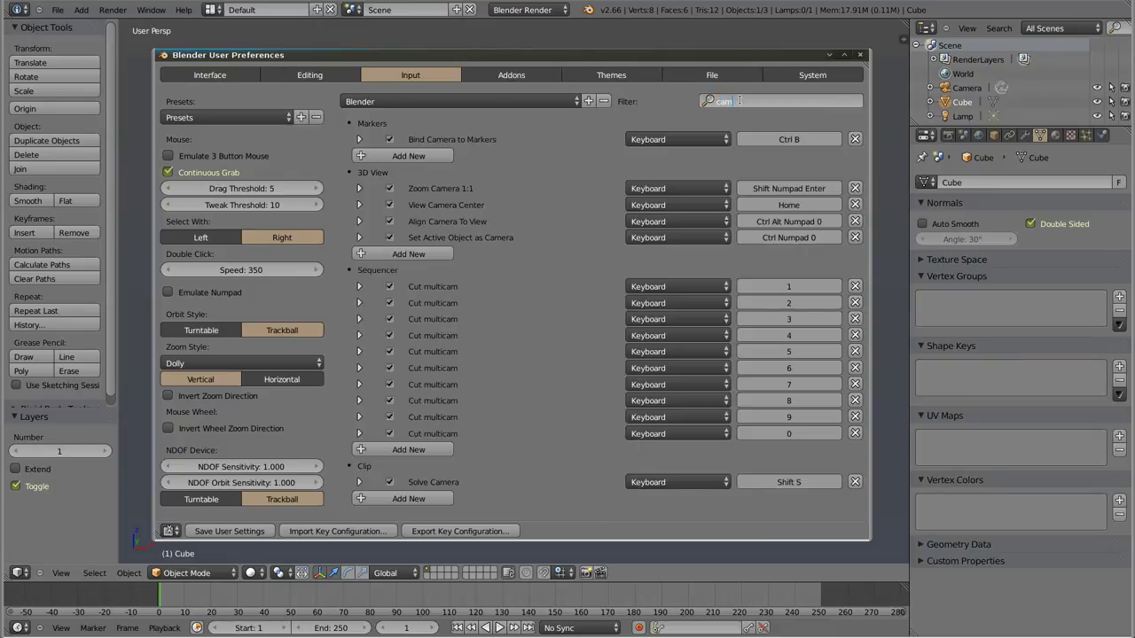
text(er)
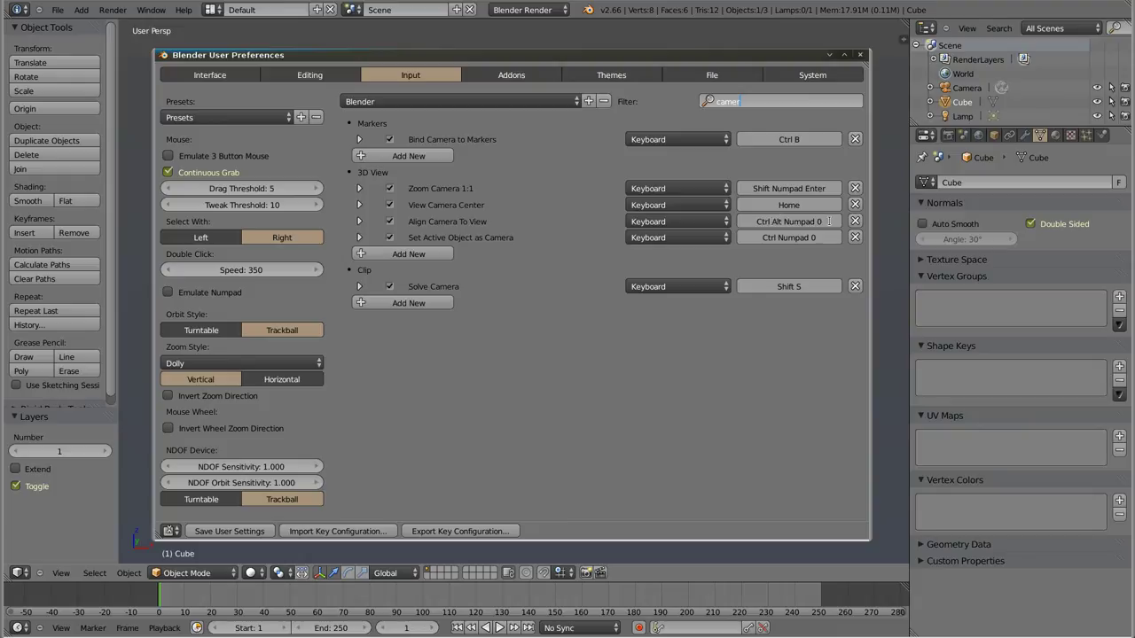
key(Return)
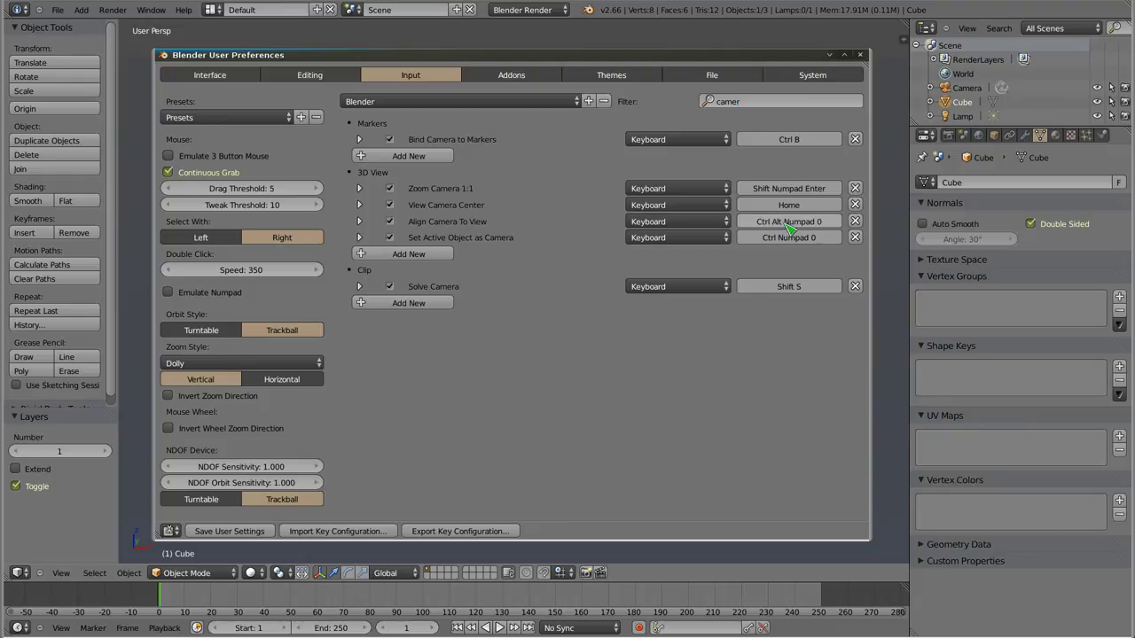
- Rebind Align Camera To View from Ctrl+Alt+Numpad 0 to Shift+Ctrl+Numpad 0
click(801, 224)
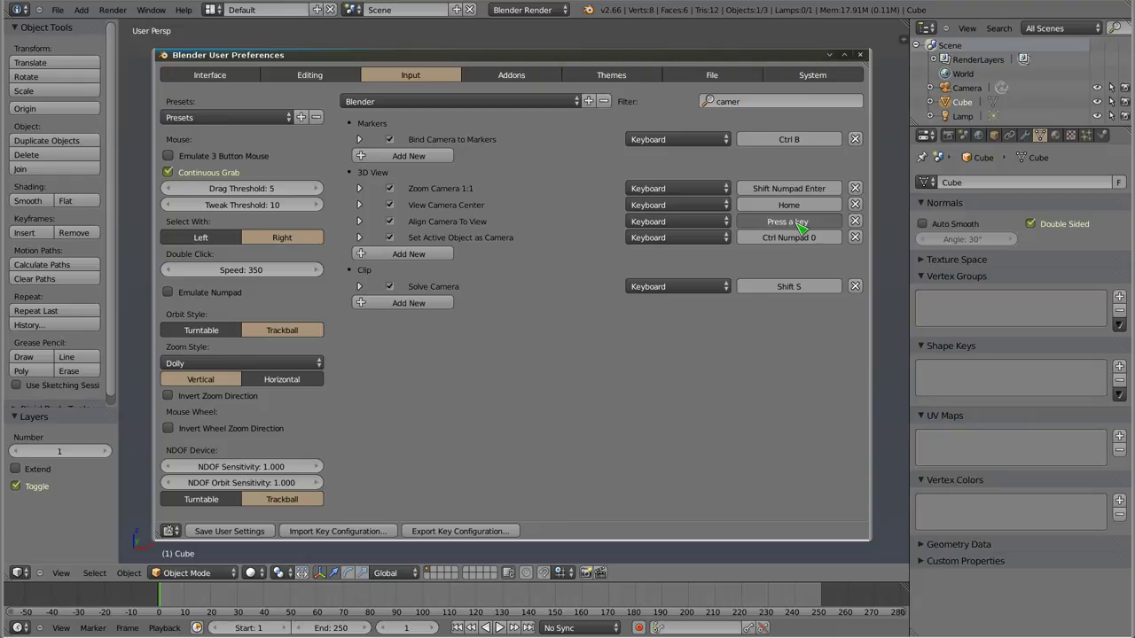
key(ctrl+shift+KP_0)
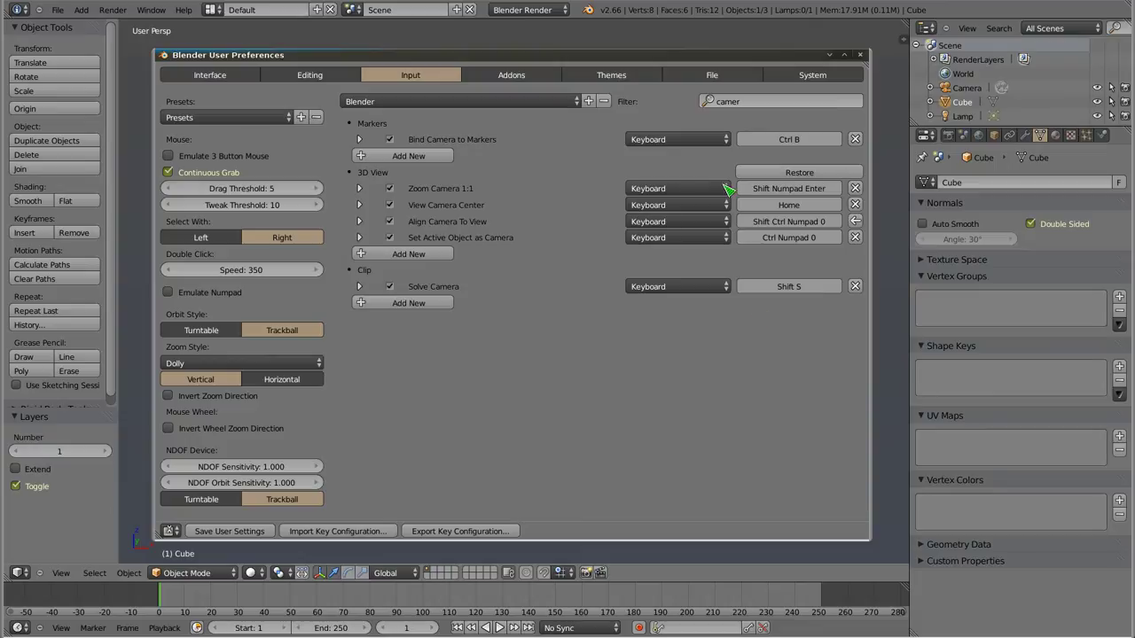
click(760, 101)
- Filter the keymap list by 'move' and scroll through the results
text(move)
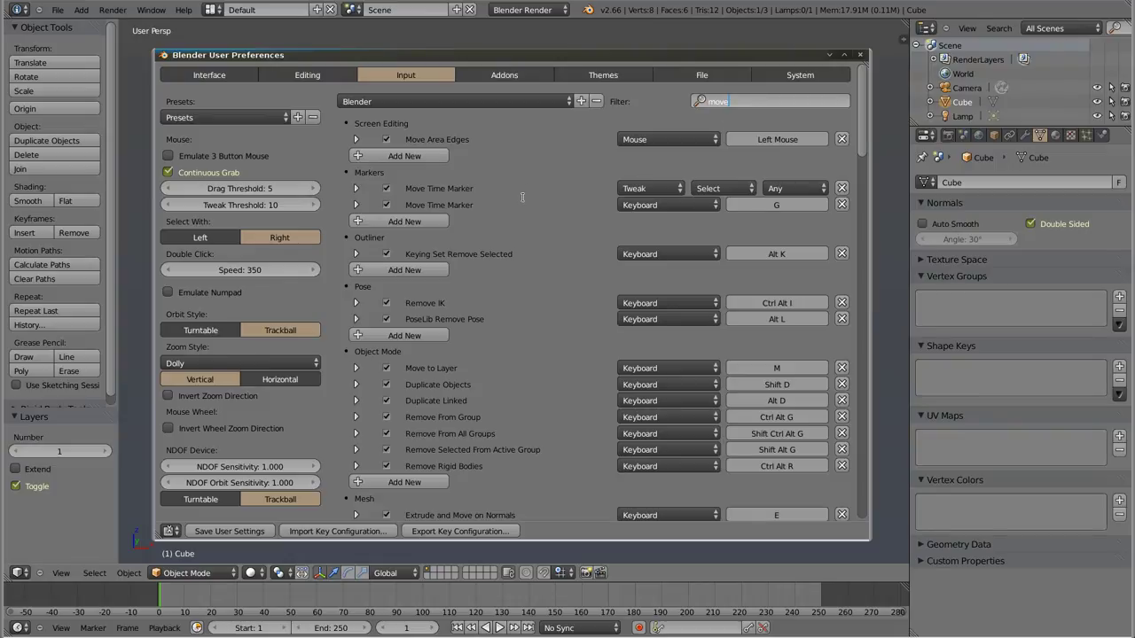
key(Return)
drag(868, 92, 868, 183)
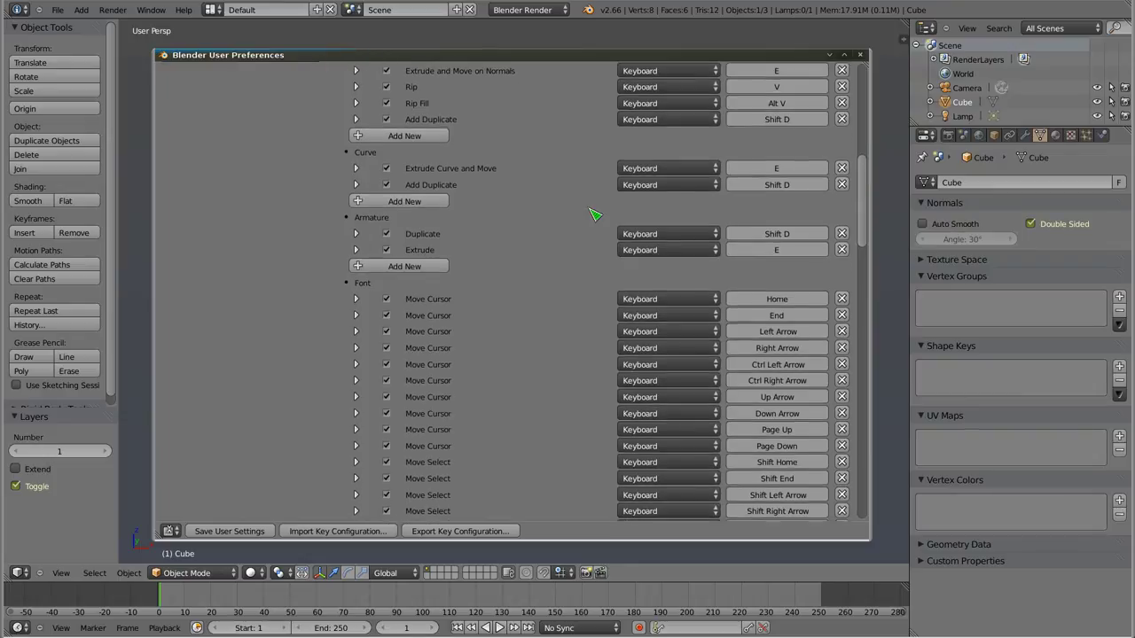
- Move the User Preferences window to the right and make it wider
alt+right_click(505, 253)
click(588, 198)
alt+right_click(493, 257)
click(516, 209)
alt+right_click(502, 229)
click(496, 244)
alt+drag(525, 249, 531, 229)
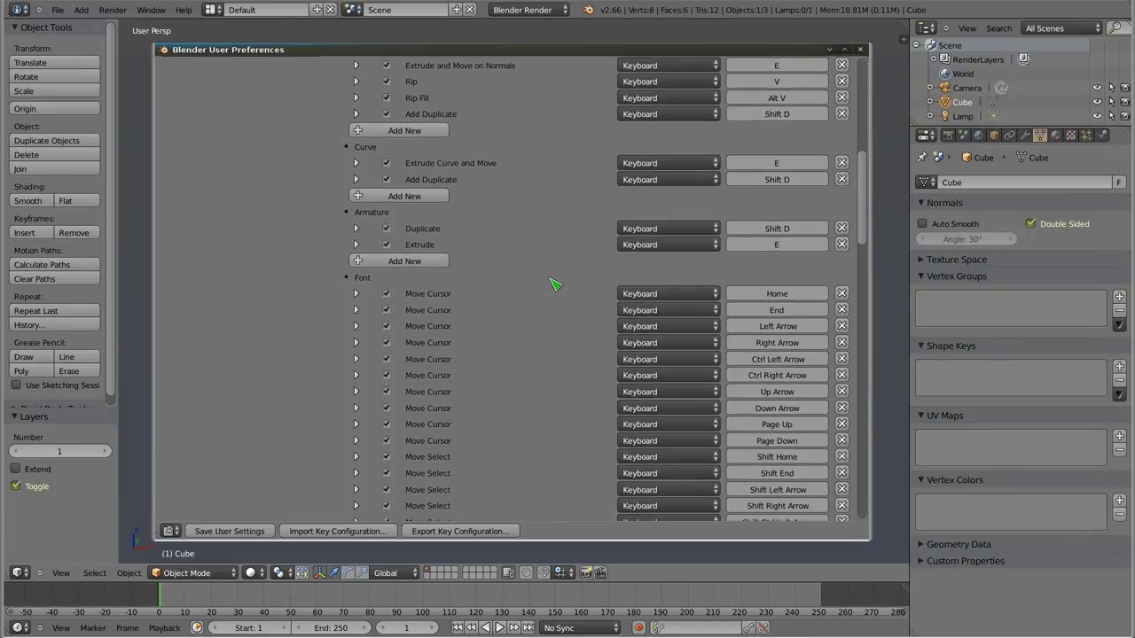
mouse_move(488, 272)
alt+mouse_down()
mouse_move(543, 272)
mouse_move(532, 286)
mouse_move(512, 284)
alt+mouse_up()
alt+right_drag(513, 283, 788, 452)
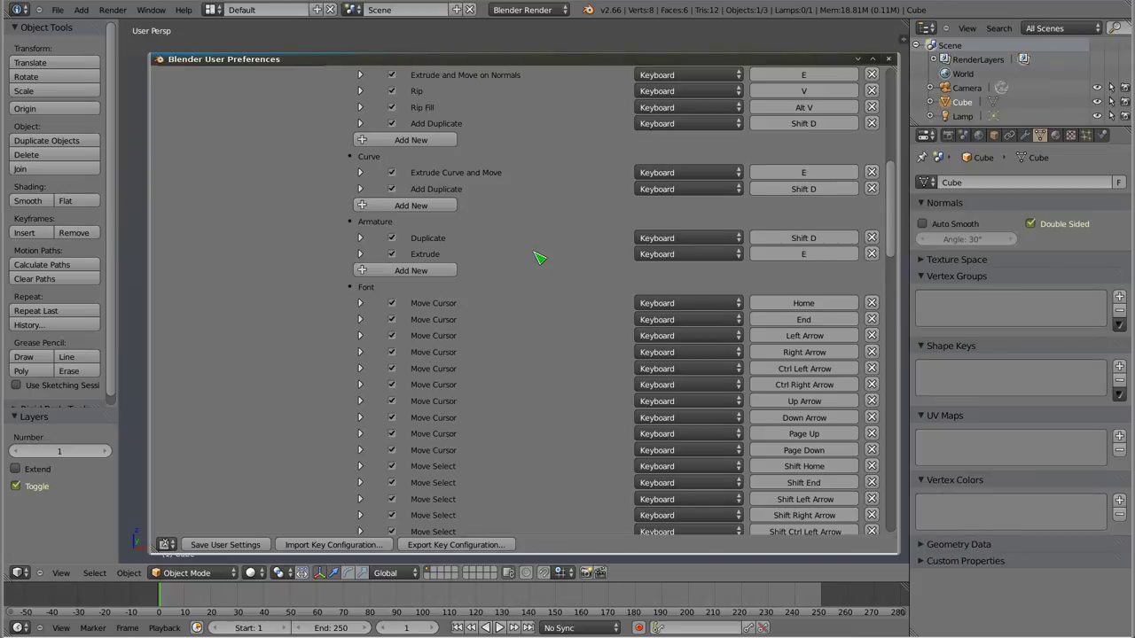
mouse_move(890, 205)
mouse_down()
mouse_move(905, 192)
mouse_move(906, 119)
mouse_move(901, 182)
mouse_up()
- Rebind Node Editor's Background Image Move from Alt+Middle Mouse to Shift+Ctrl+Middle Mouse
drag(909, 232, 907, 347)
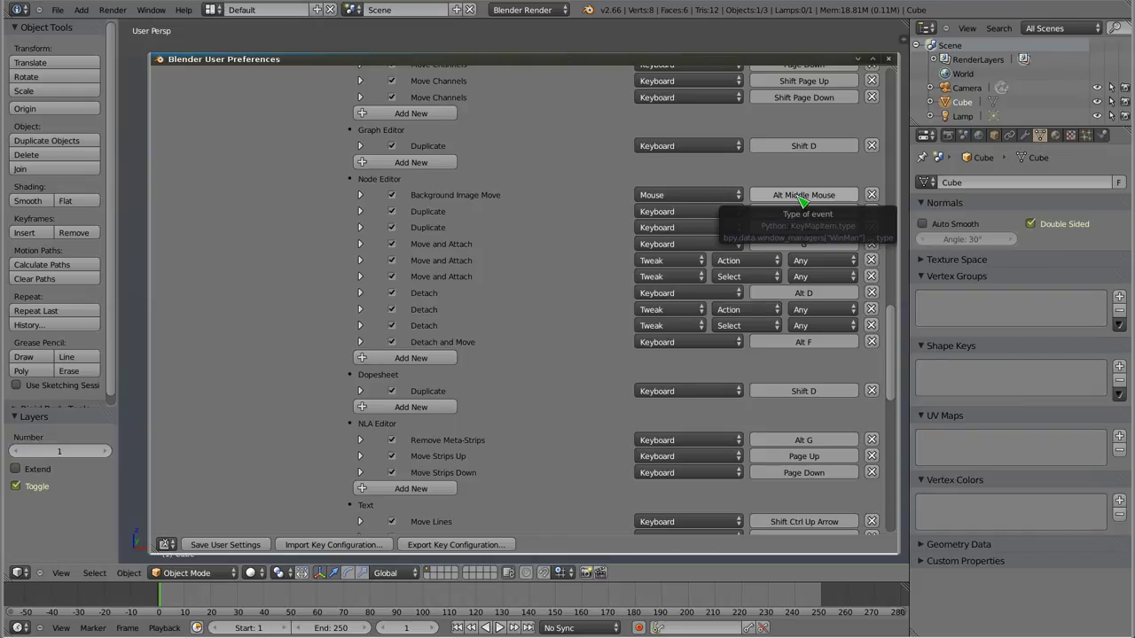
click(802, 199)
ctrl+shift+middle_click(803, 200)
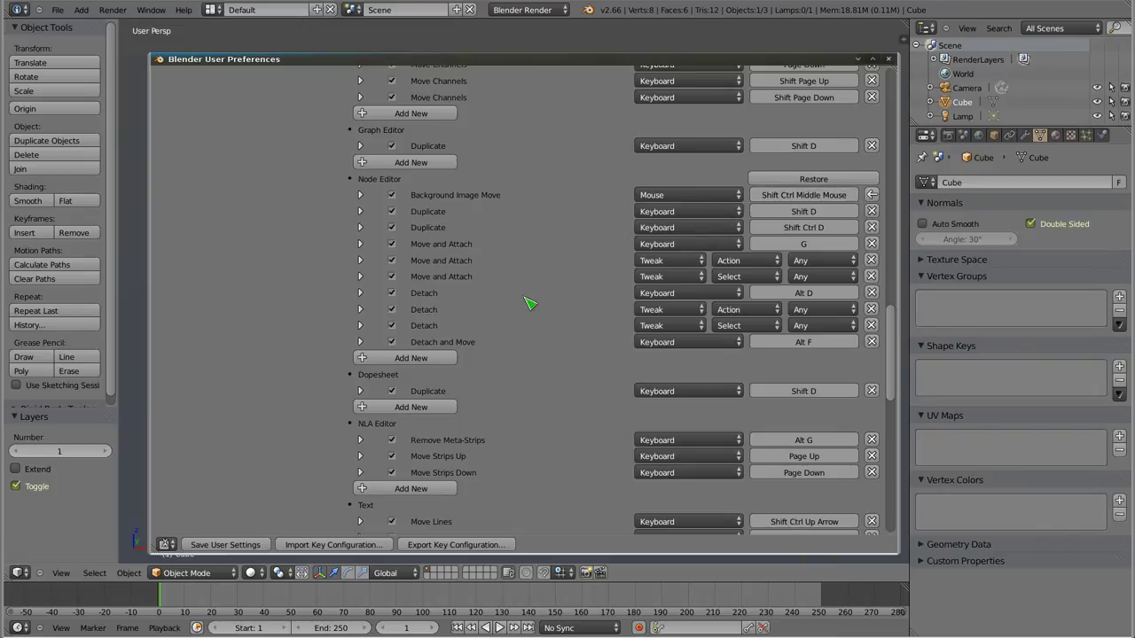
mouse_move(893, 362)
mouse_down()
mouse_move(889, 452)
mouse_move(891, 108)
mouse_up()
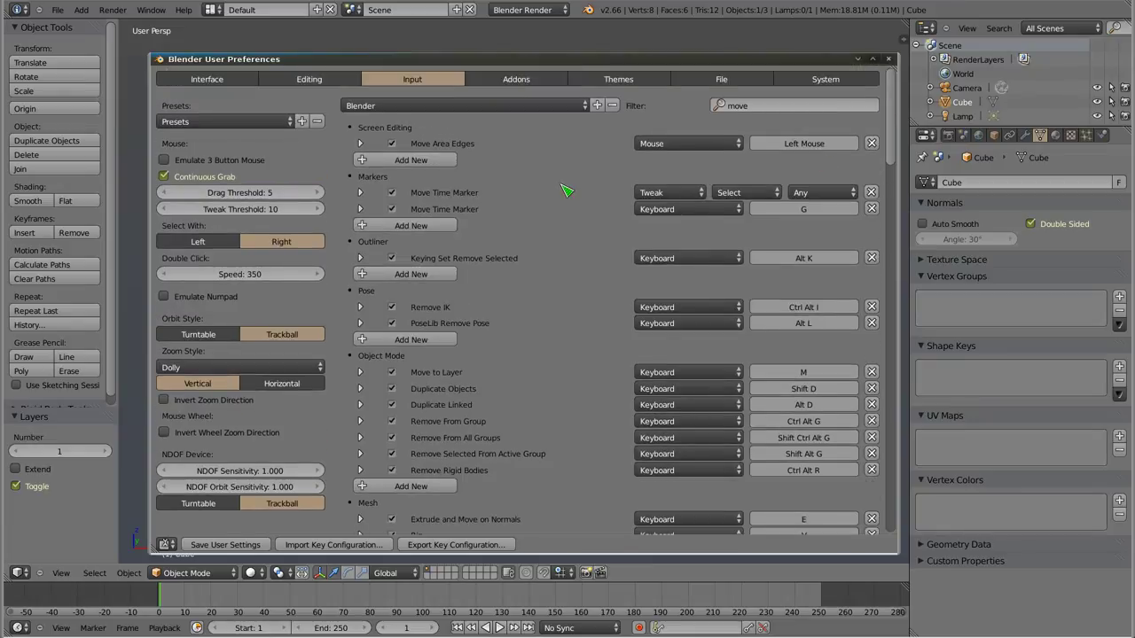
drag(594, 58, 585, 54)
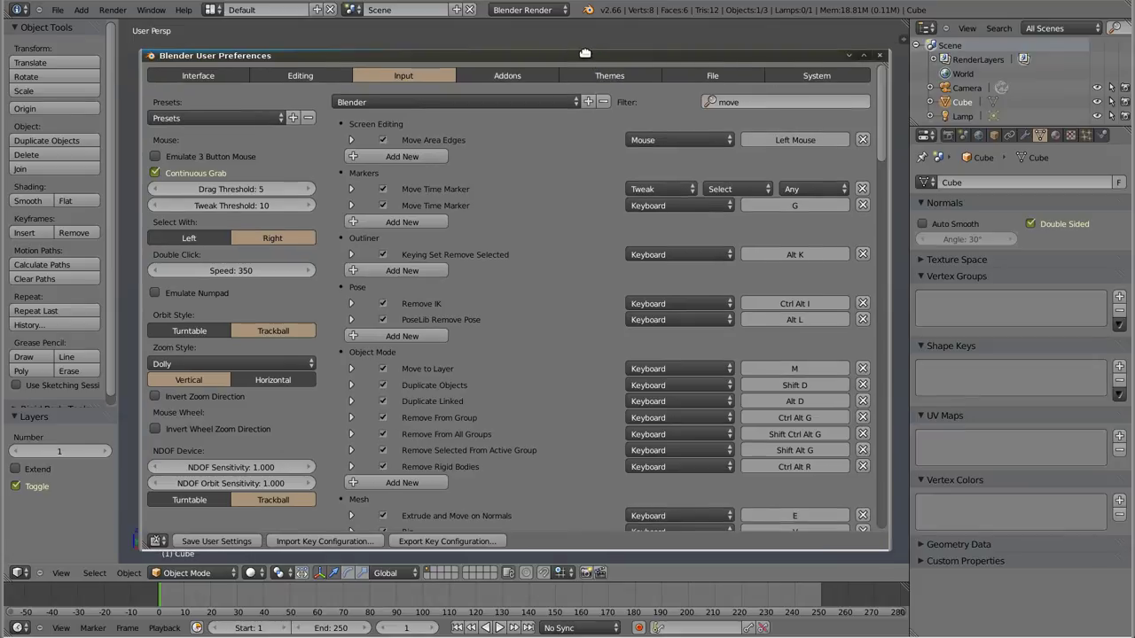
click(760, 101)
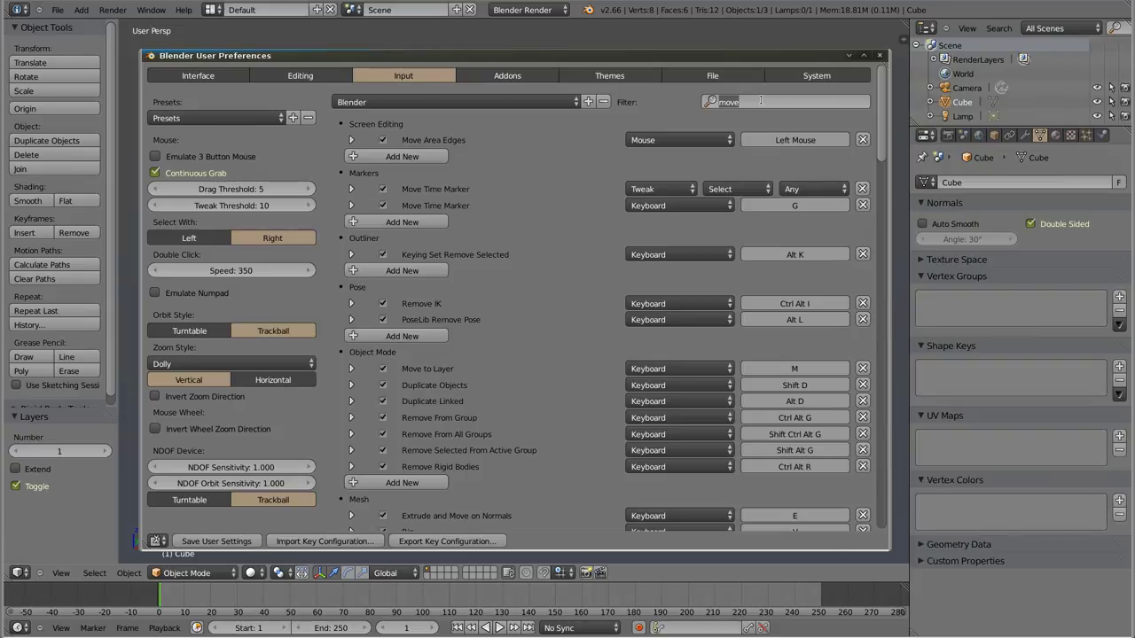
- Filter by 'rend', rebind Render to Shift+Ctrl+F12, then restore it to F12
text(rend)
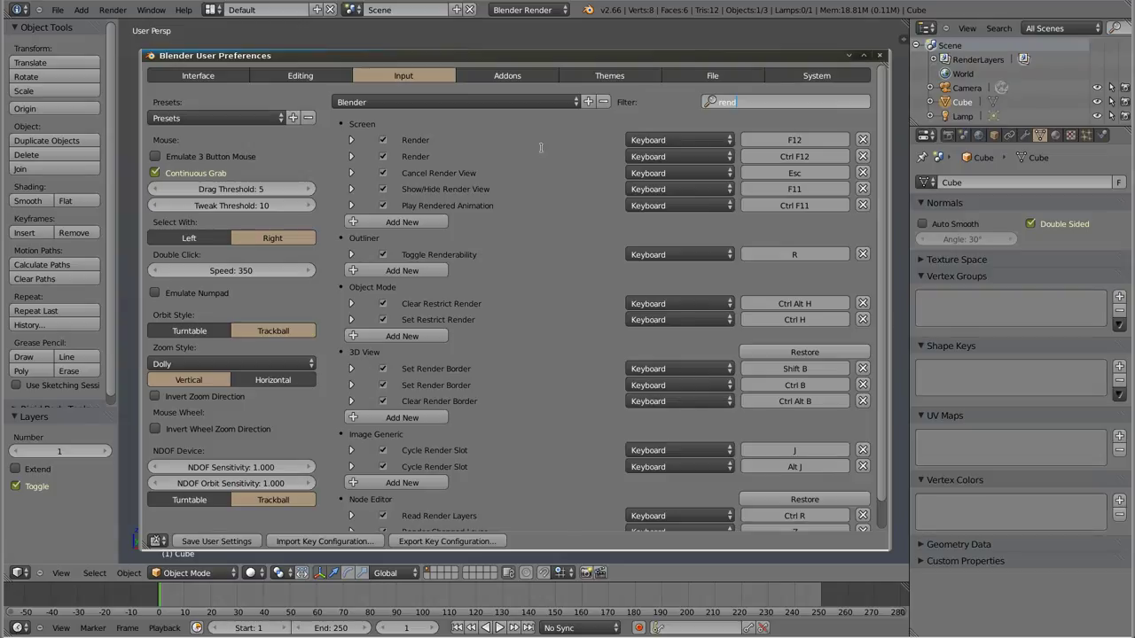
click(799, 139)
click(798, 142)
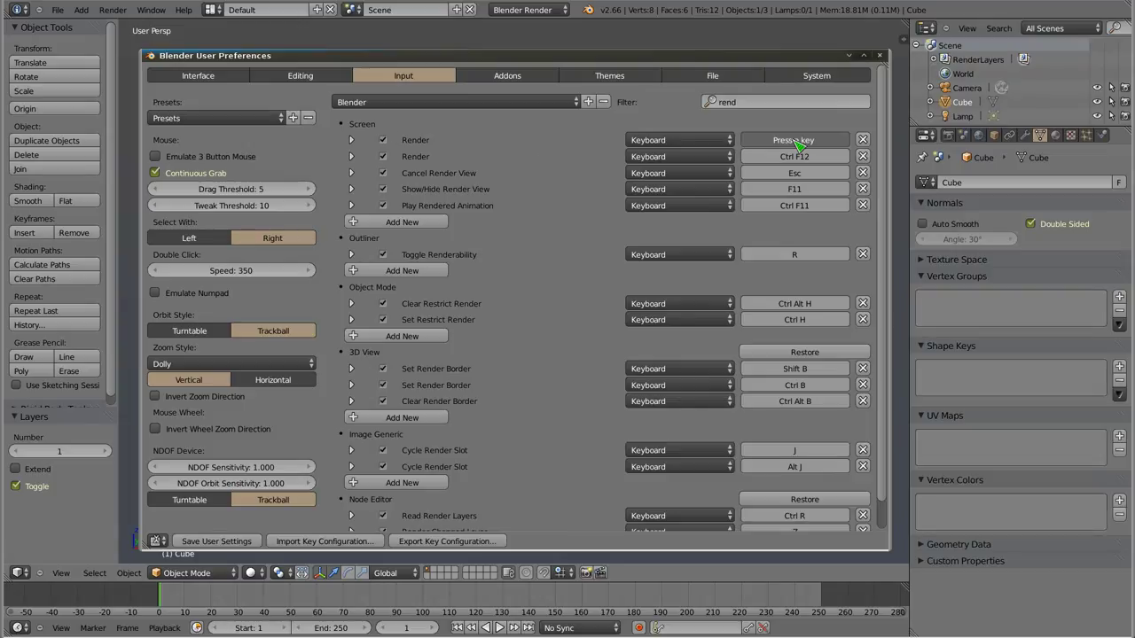
key(ctrl+shift+F12)
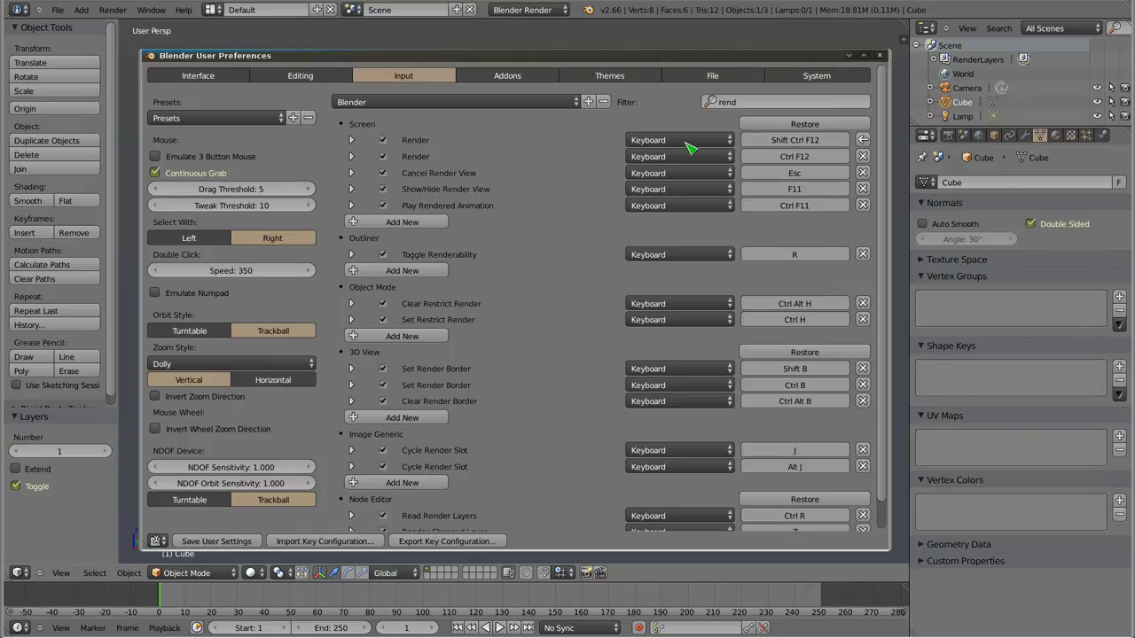
click(861, 140)
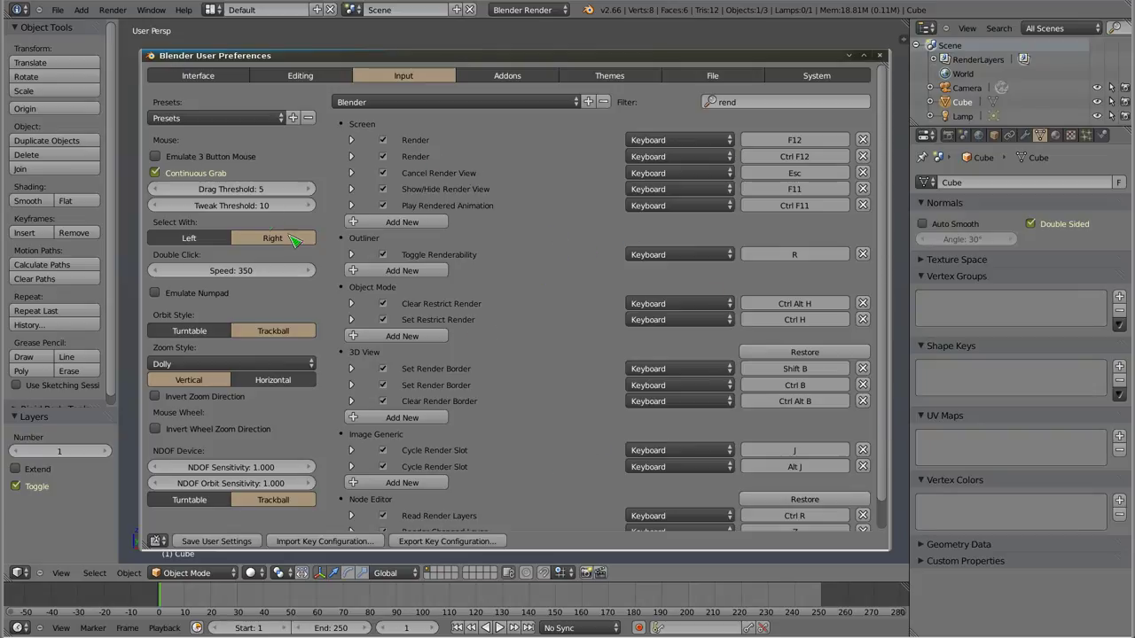
- Load the Pictao input preset, leaving the keymap configuration on Blender
click(282, 118)
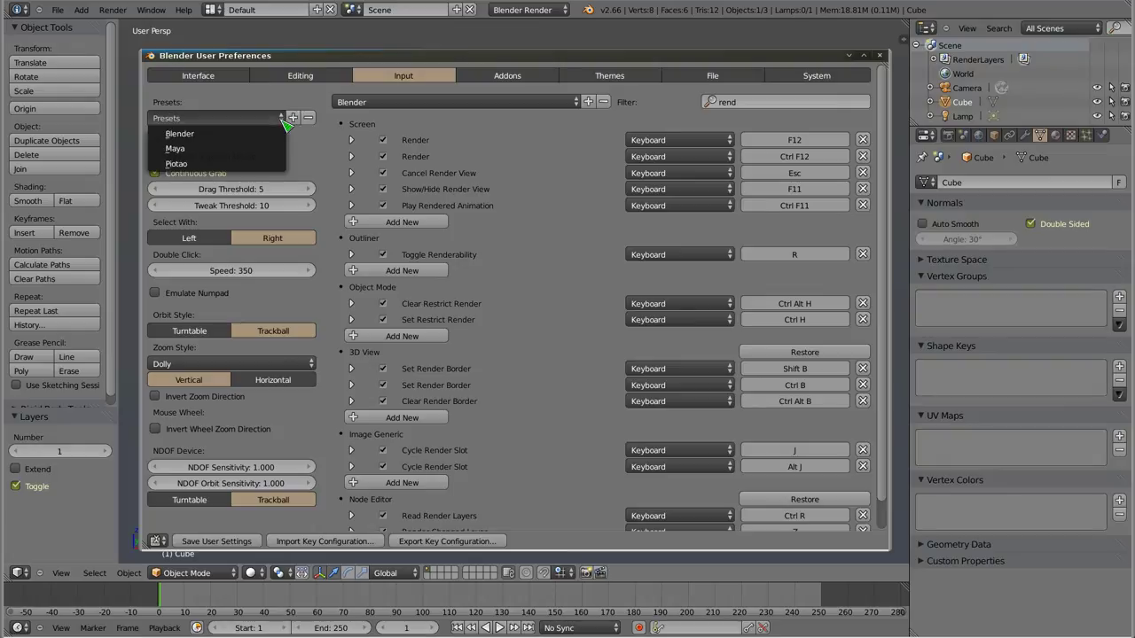
click(193, 166)
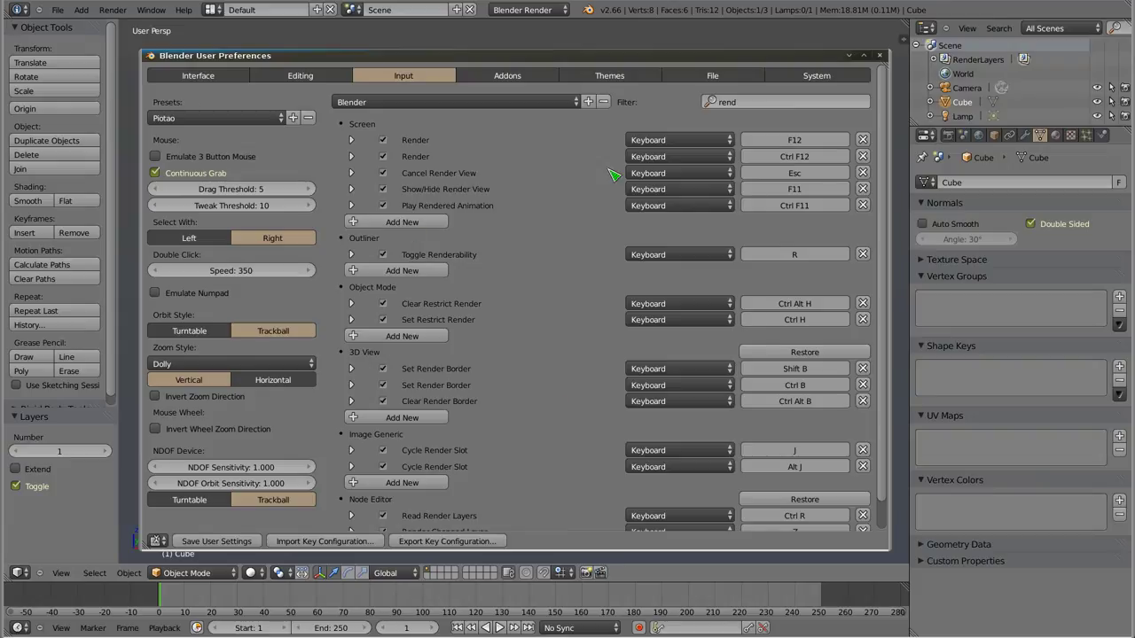
click(576, 103)
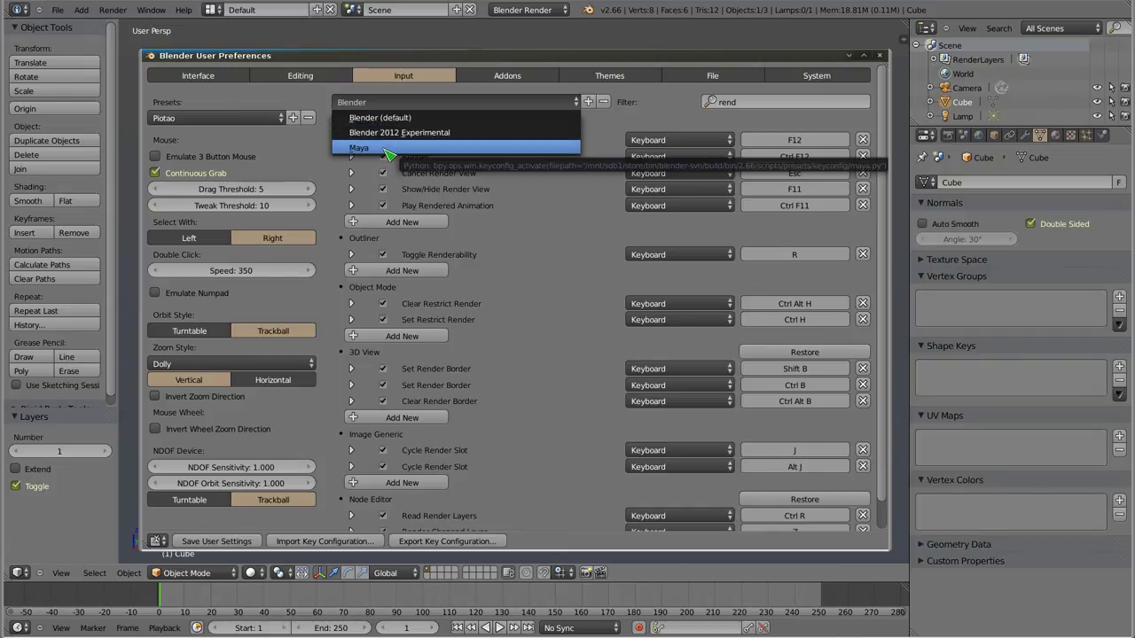
click(432, 118)
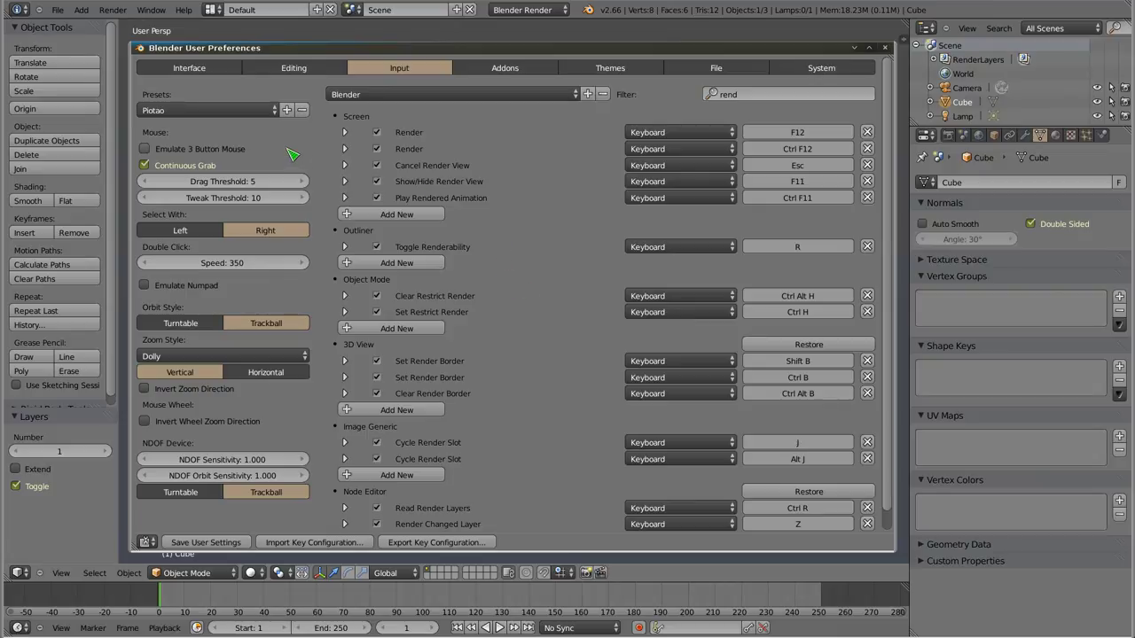
- On the Editing tab, raise Undo Steps to 64 and set Memory Limit to 0
click(298, 70)
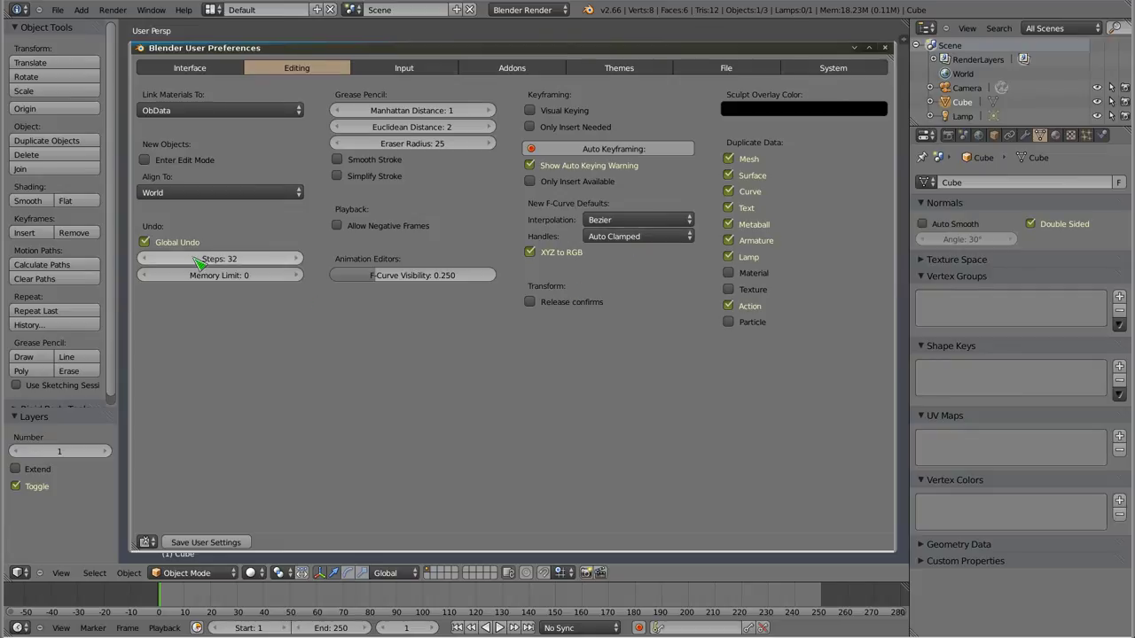
mouse_move(211, 262)
mouse_down()
mouse_move(232, 261)
mouse_move(228, 272)
mouse_up()
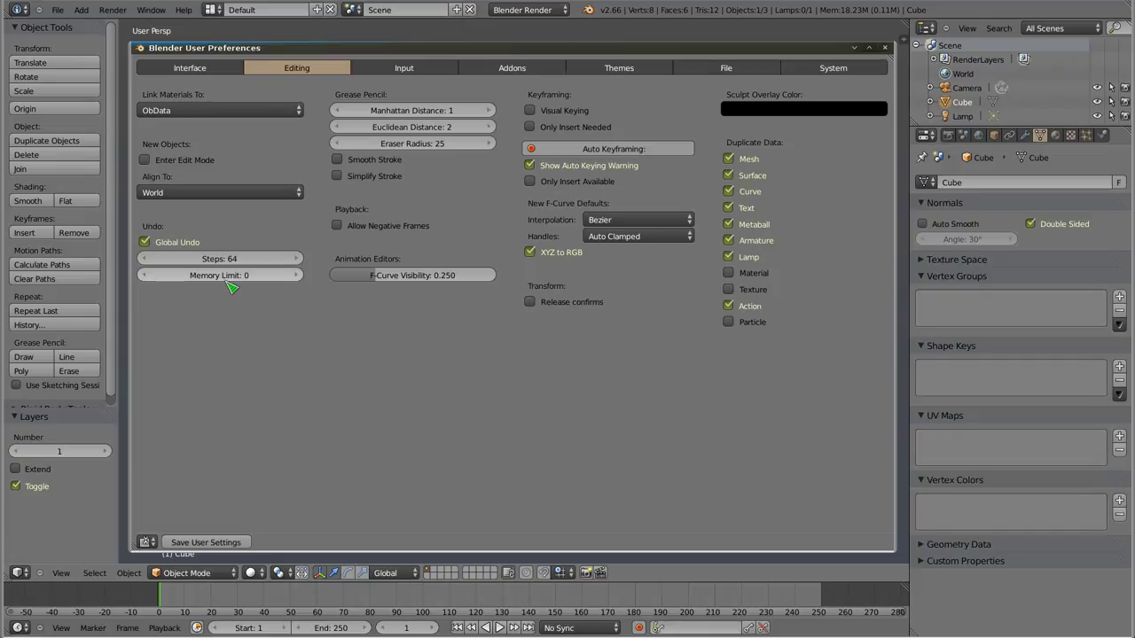
drag(223, 282, 346, 282)
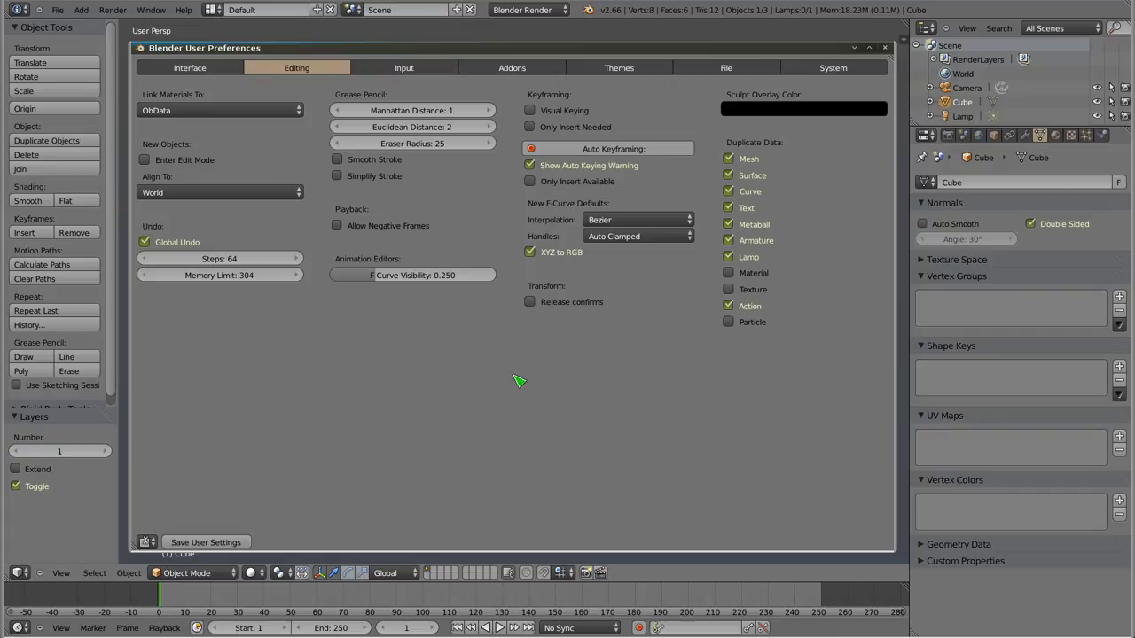
click(226, 275)
text(0)
key(Return)
alt+drag(269, 155, 484, 205)
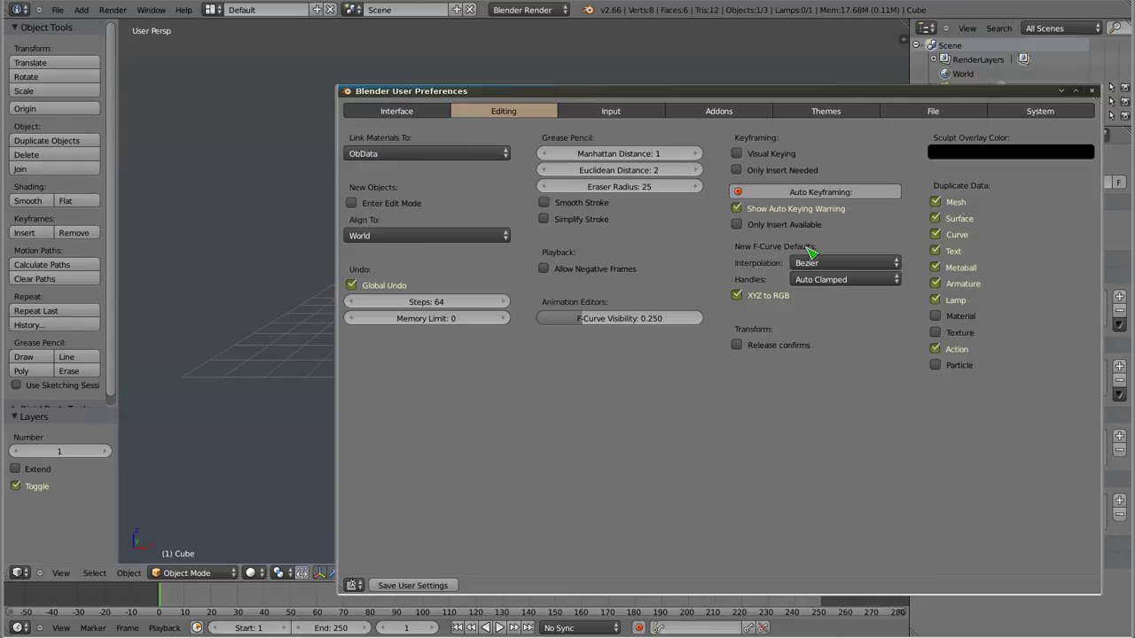
- Enlarge the outliner, expand Cube and its mesh to show Material, then reopen preferences with Ctrl+Alt+U
alt+right_drag(1053, 251, 849, 254)
alt+drag(849, 253, 695, 222)
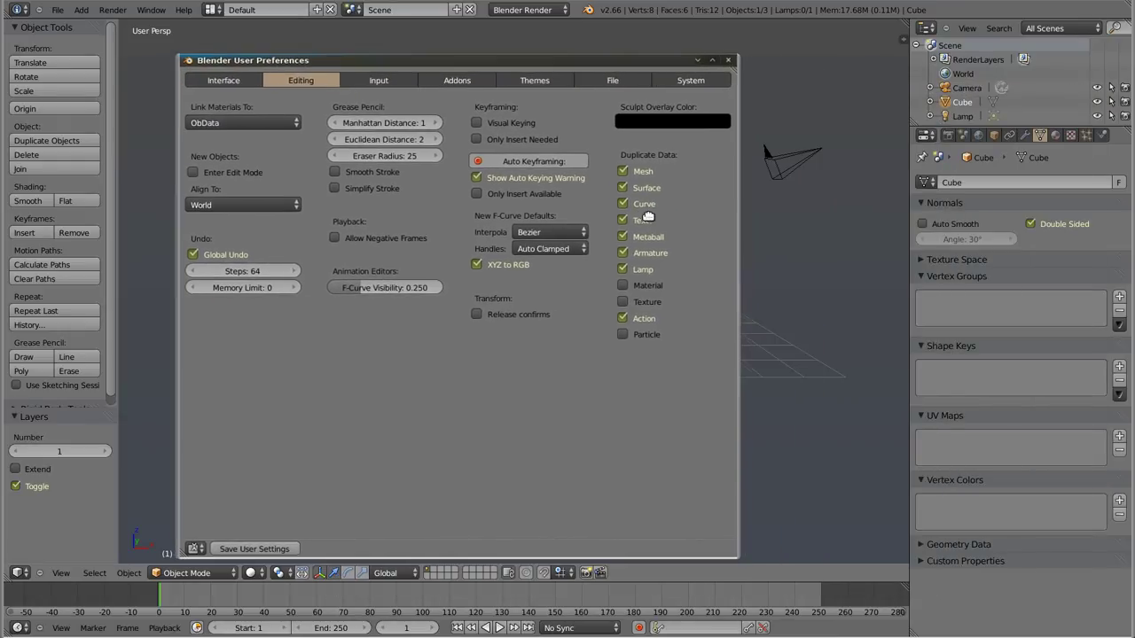
drag(1035, 124, 1036, 190)
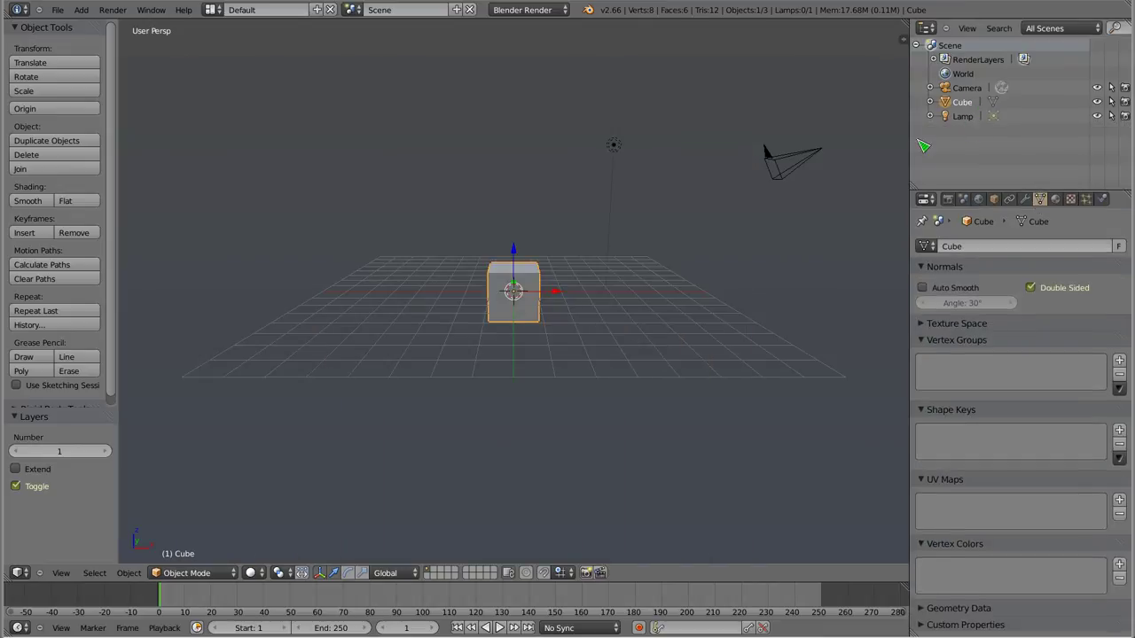
click(930, 103)
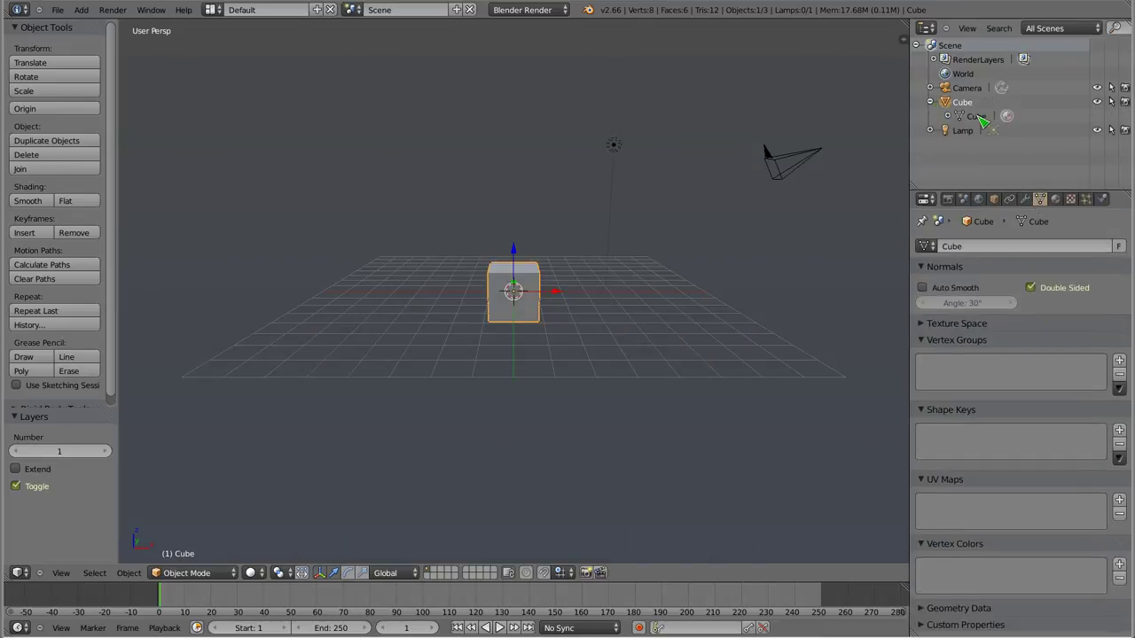
click(947, 116)
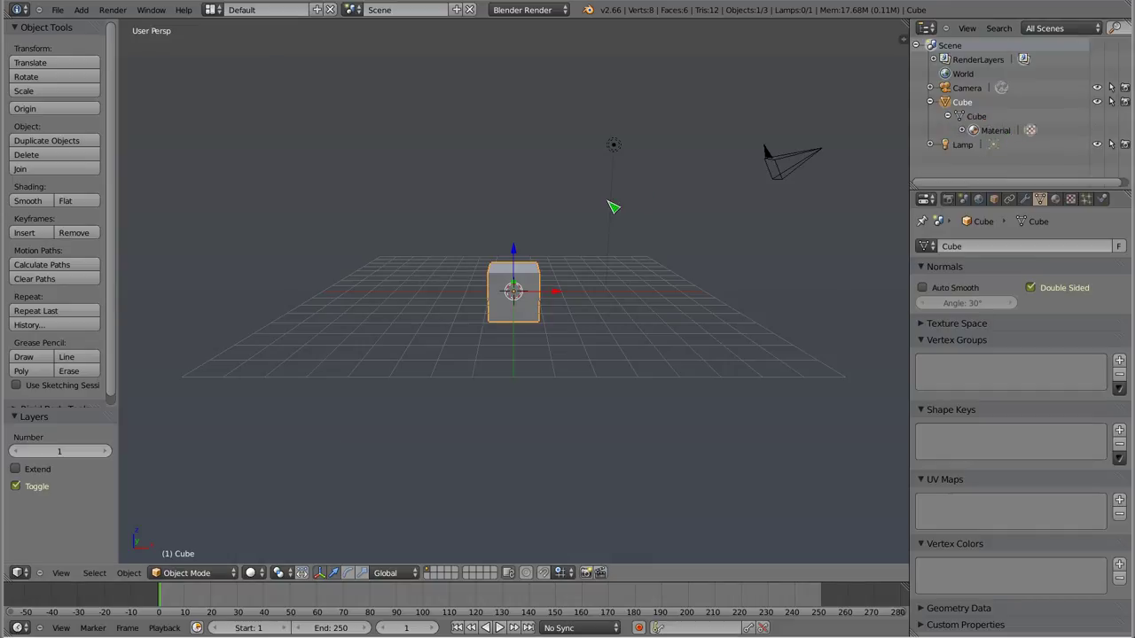
key(ctrl+alt+u)
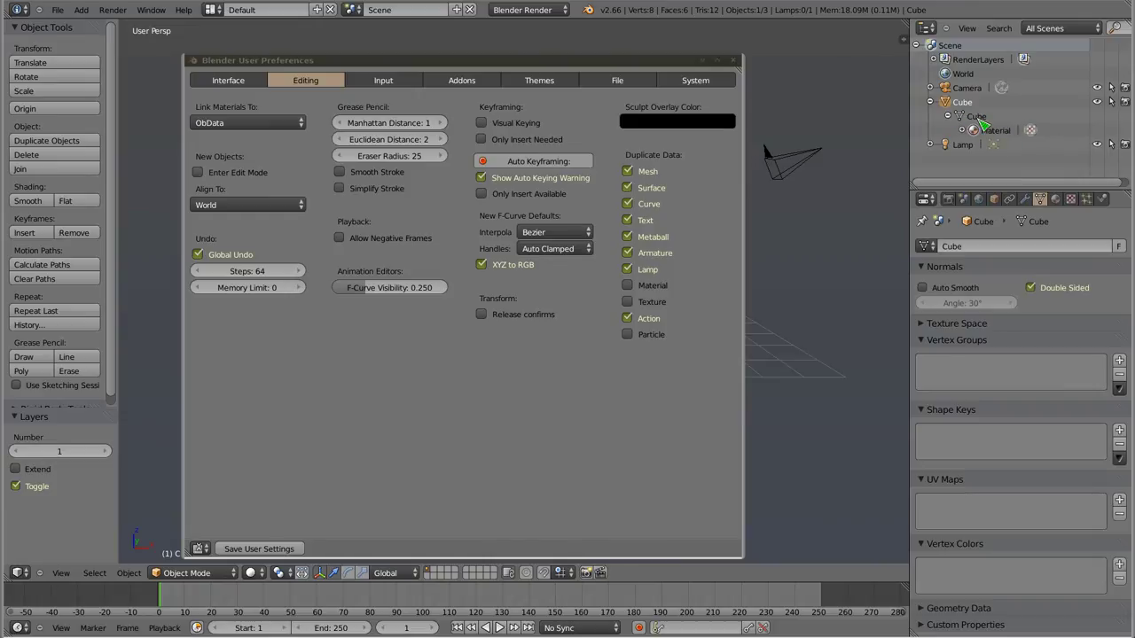
- Set Link Materials To to Object in the Editing preferences
click(252, 124)
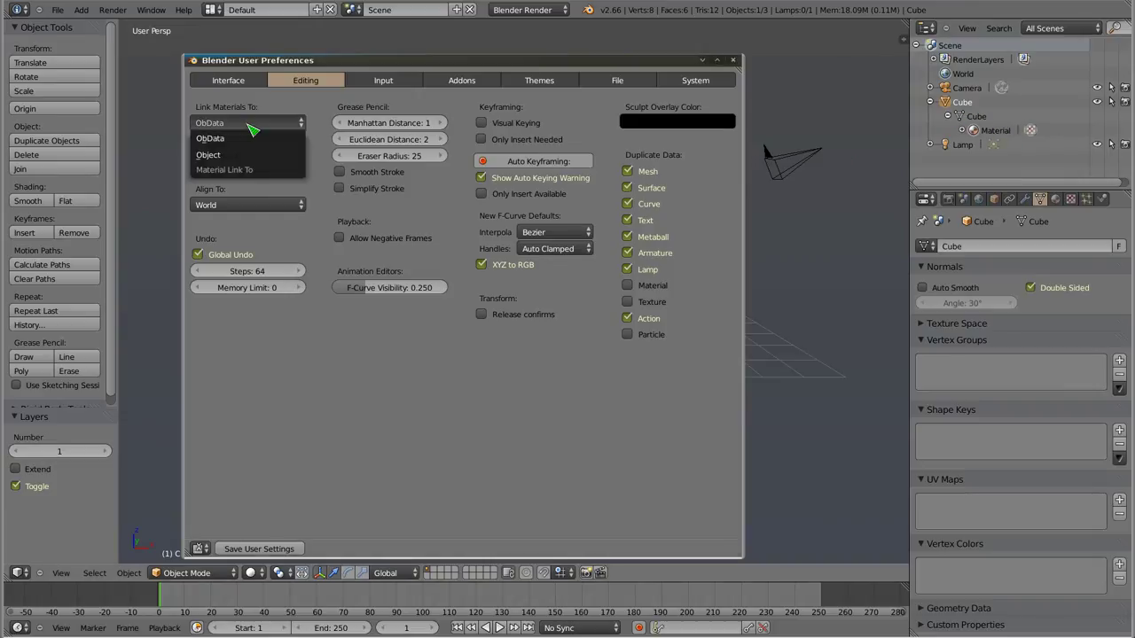
click(250, 156)
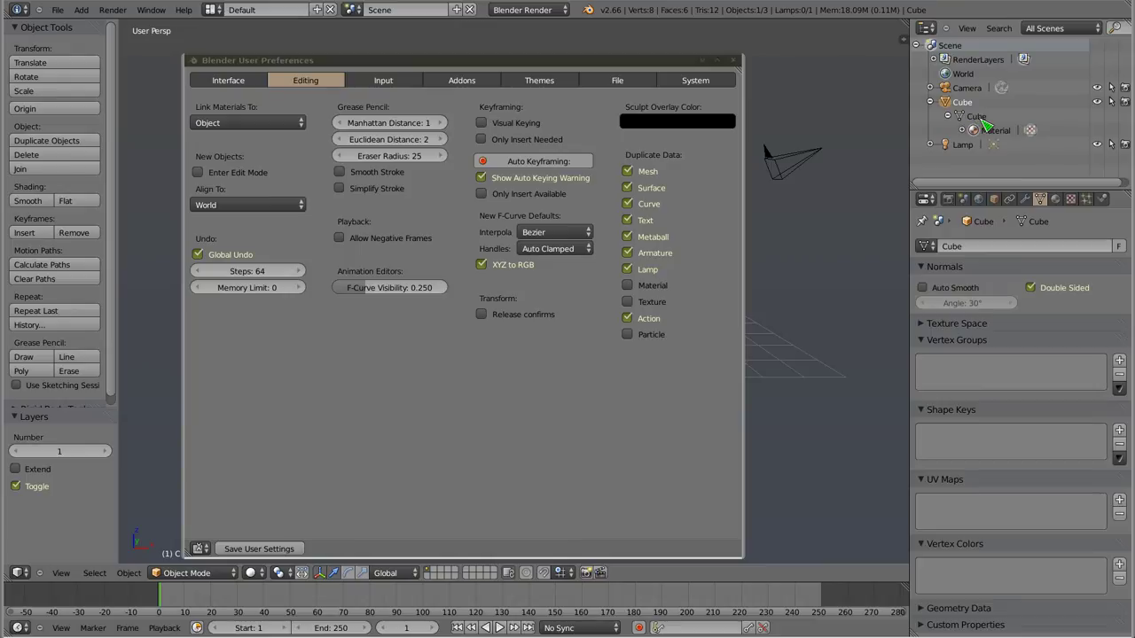
click(1055, 199)
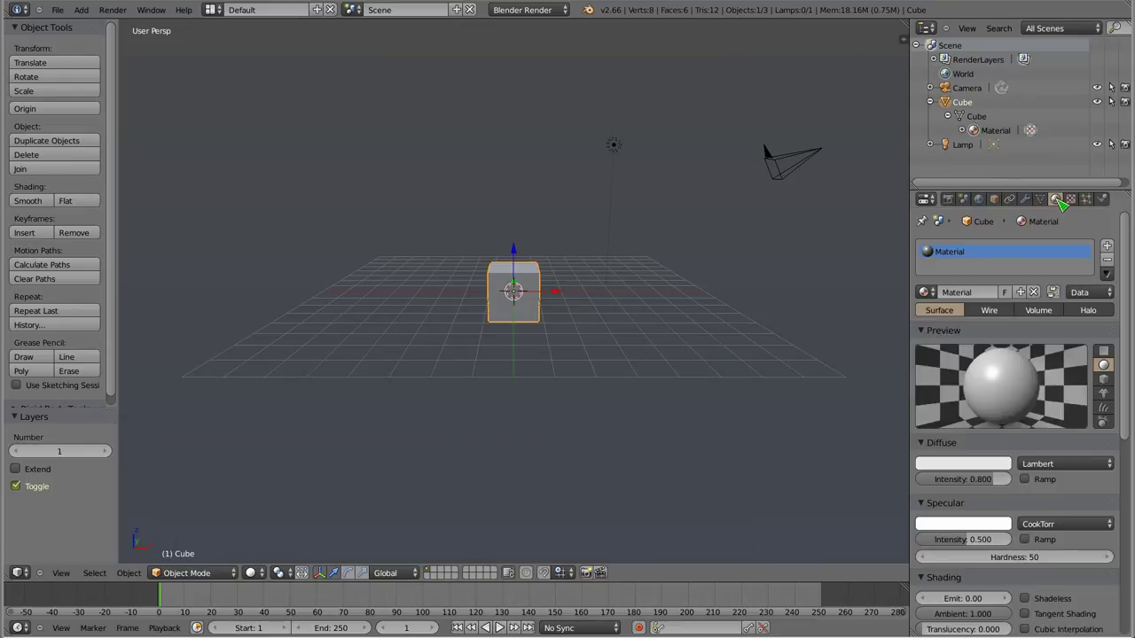
- Link the cube's material slot to Object and reassign the existing Material
click(1095, 295)
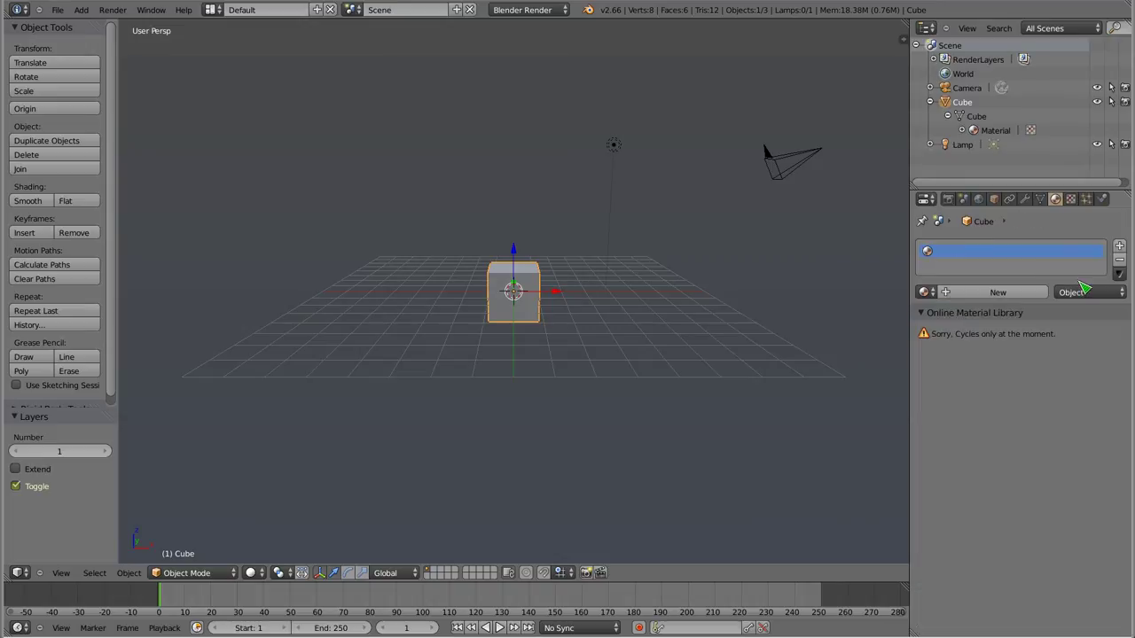
click(925, 293)
click(950, 314)
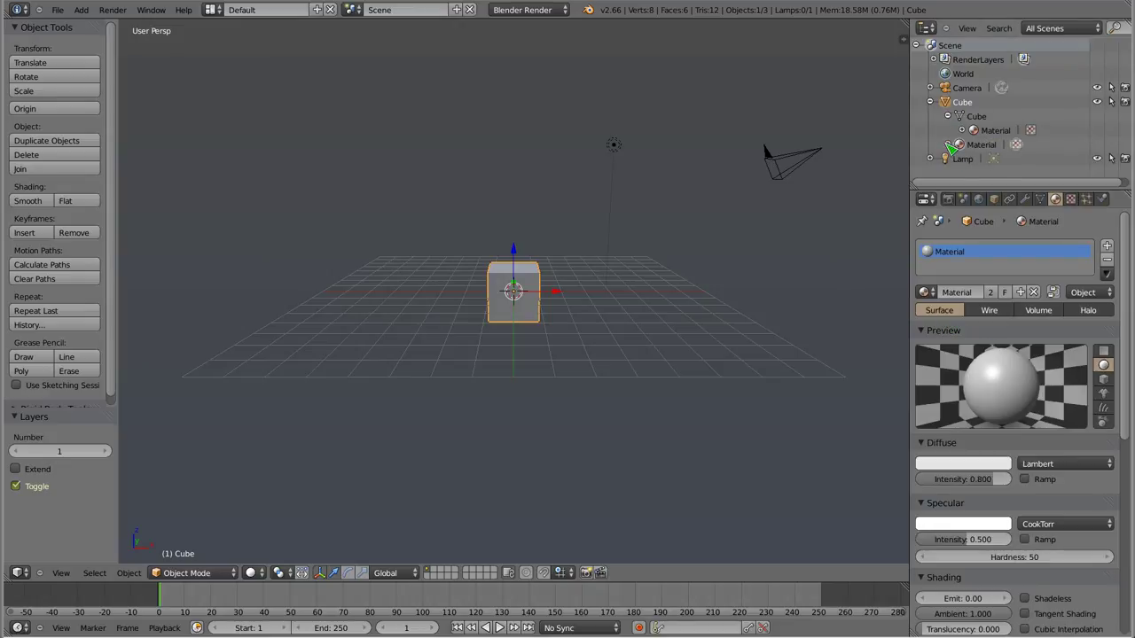
click(1034, 292)
click(979, 130)
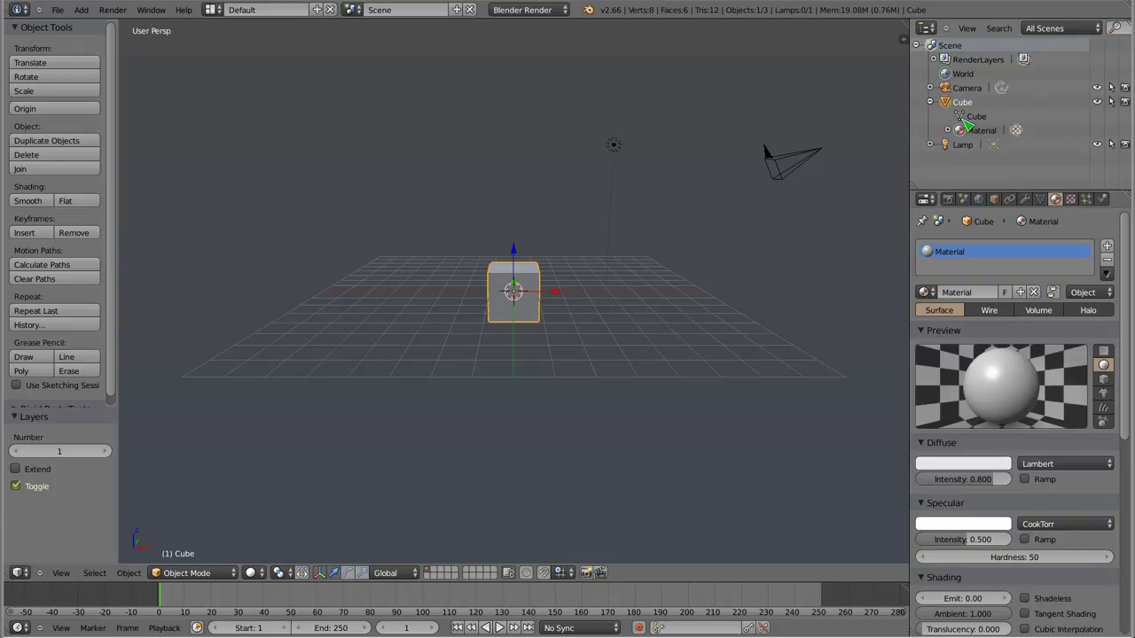
key(ctrl+alt+u)
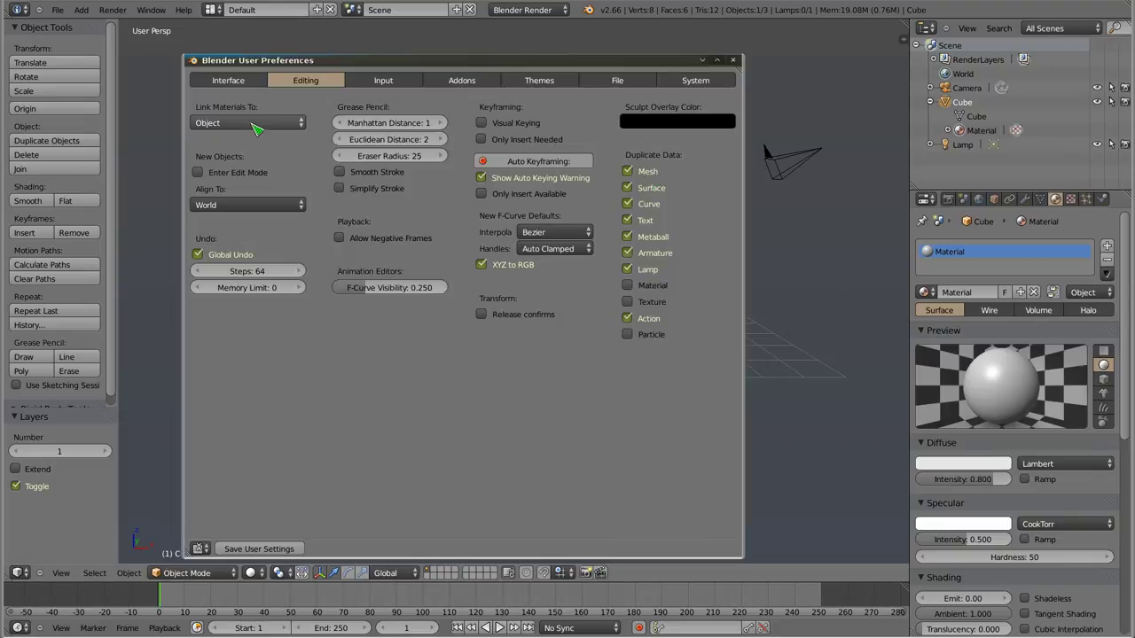
- Set Link Materials To back to ObData and move the preferences window aside
click(210, 124)
click(222, 139)
alt+right_drag(701, 506, 763, 451)
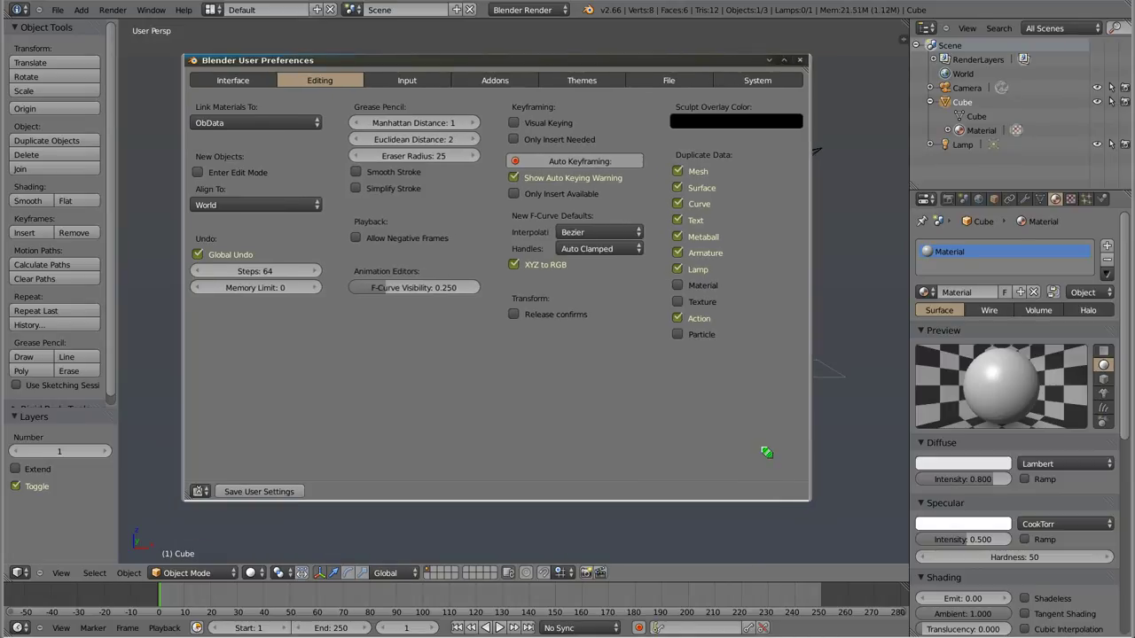
alt+drag(763, 187, 714, 196)
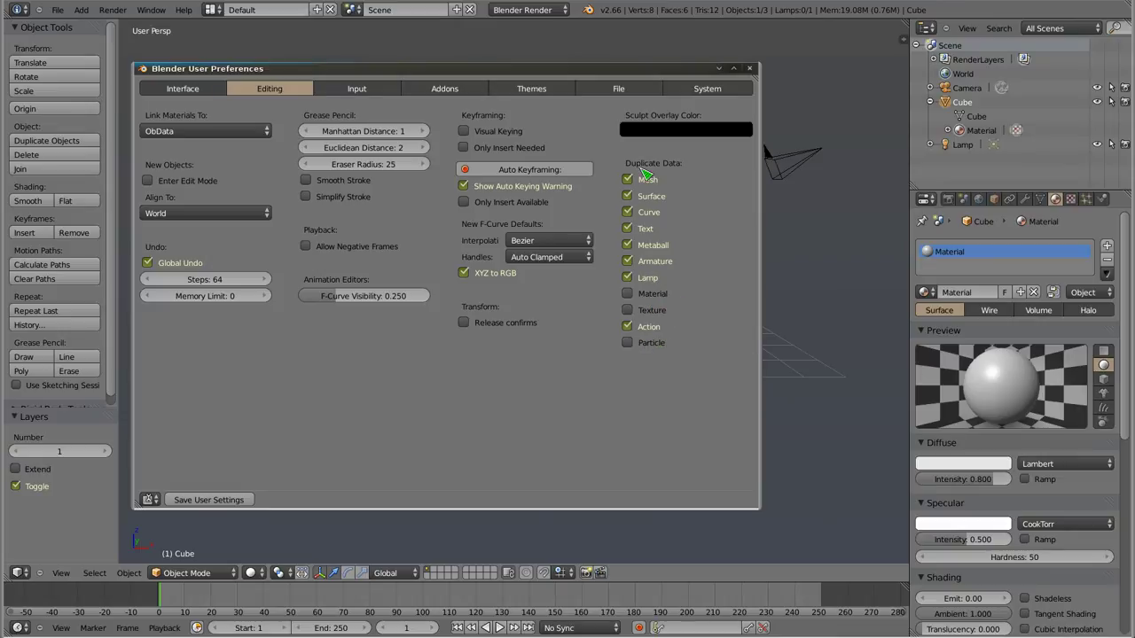
drag(696, 337, 371, 352)
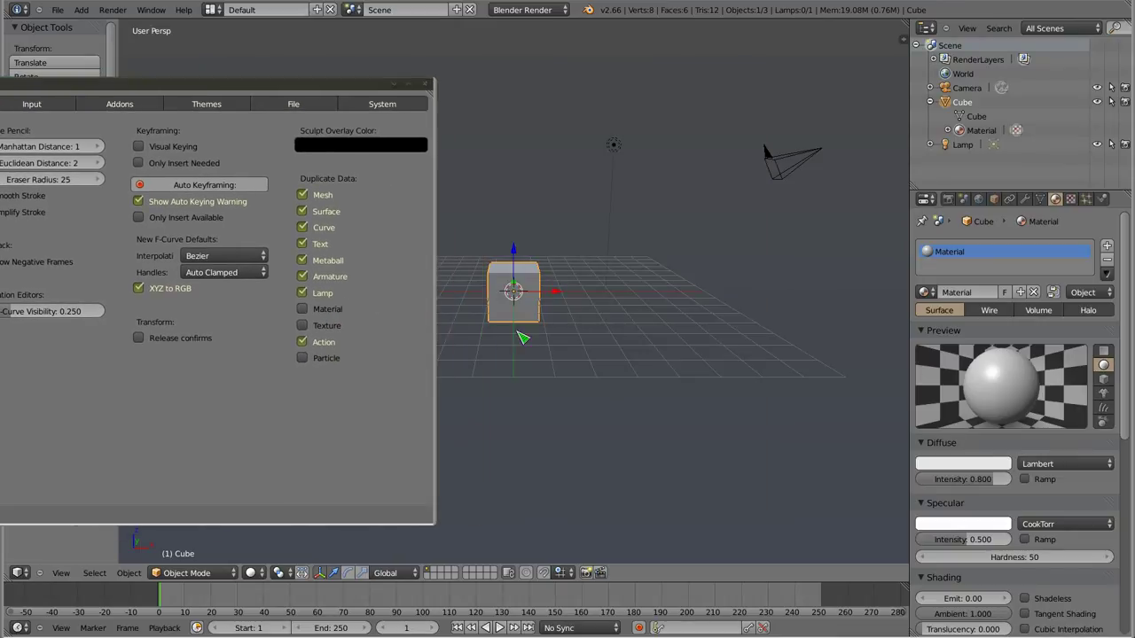
- Duplicate the cube to the right, inspect Cube.001's material, then delete it
key(shift+d)
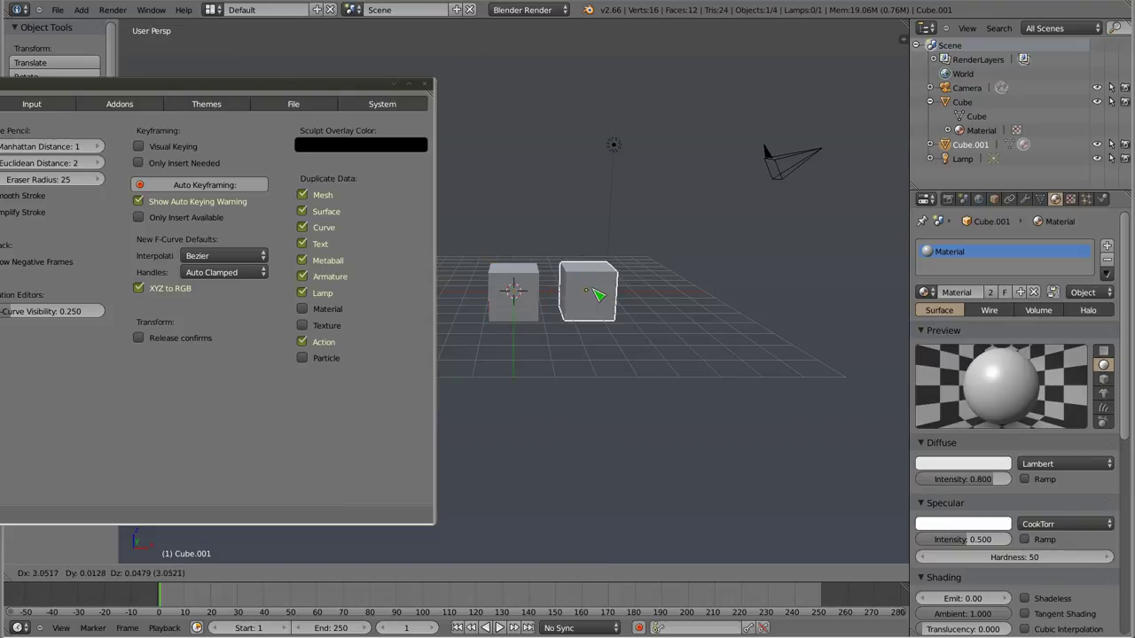
click(594, 298)
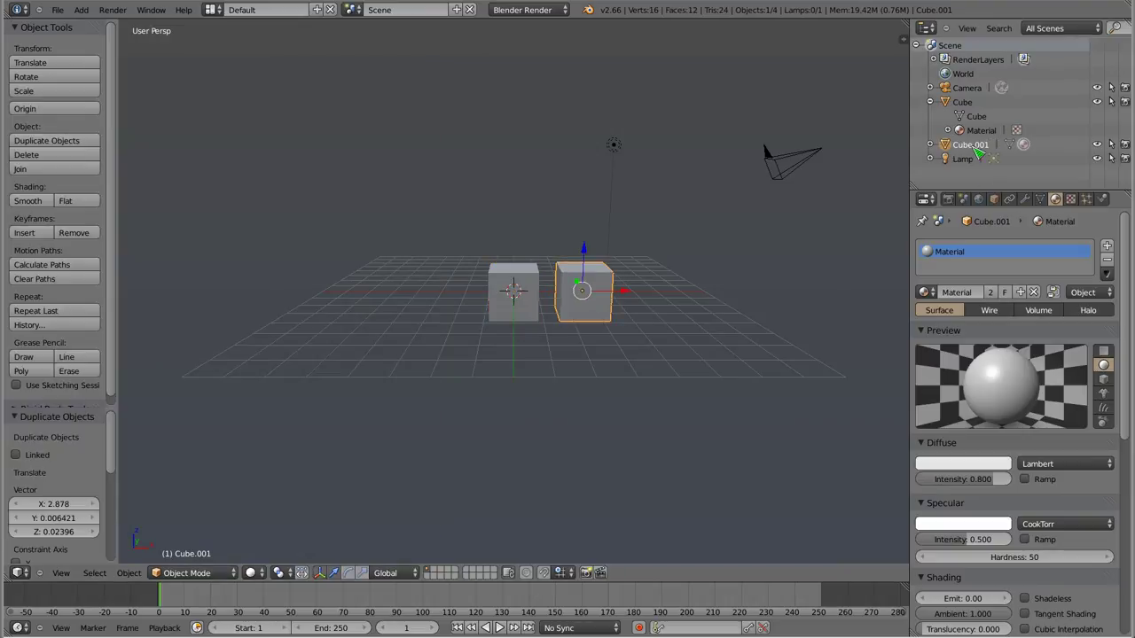
click(930, 145)
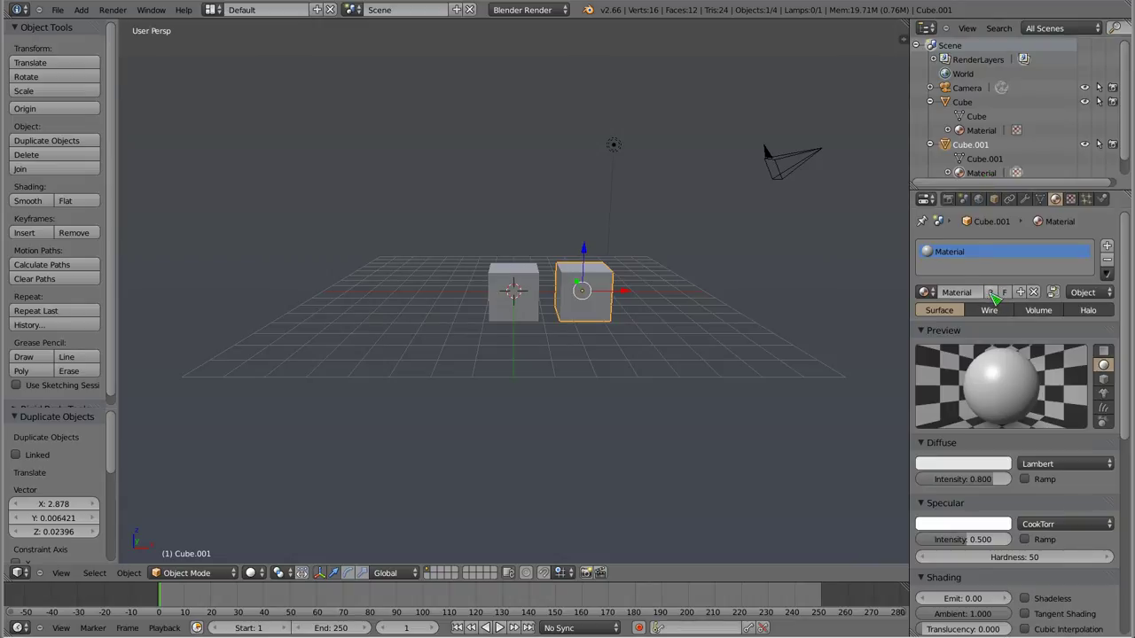
key(x)
click(576, 283)
- Tick Duplicate Data > Material and duplicate the cube to the right again
key(ctrl+alt+u)
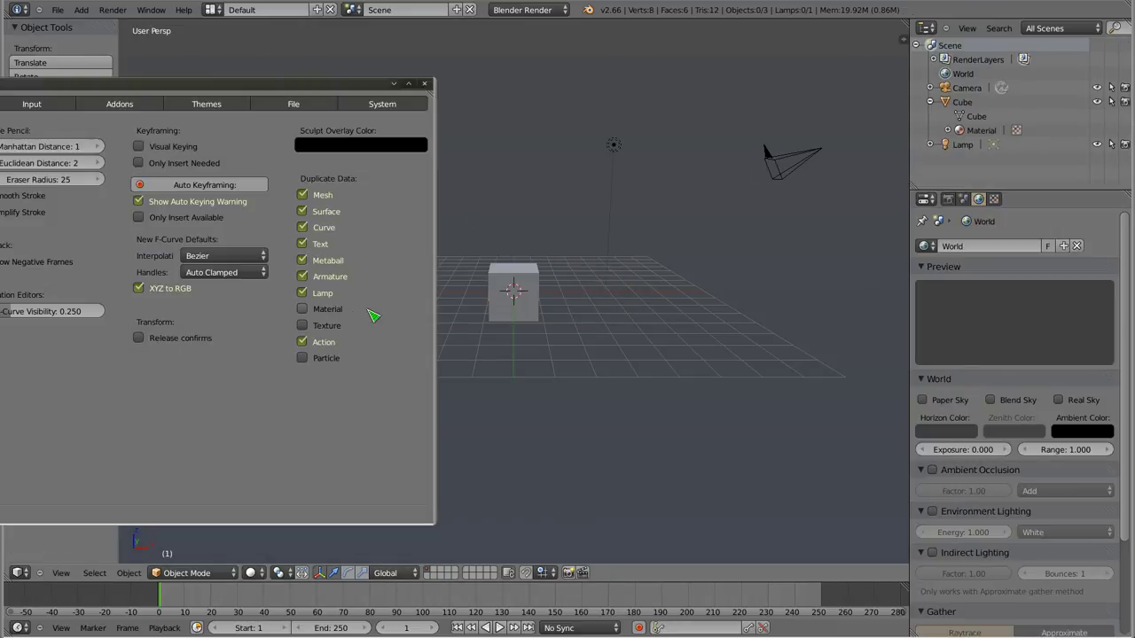
click(303, 309)
right_click(514, 296)
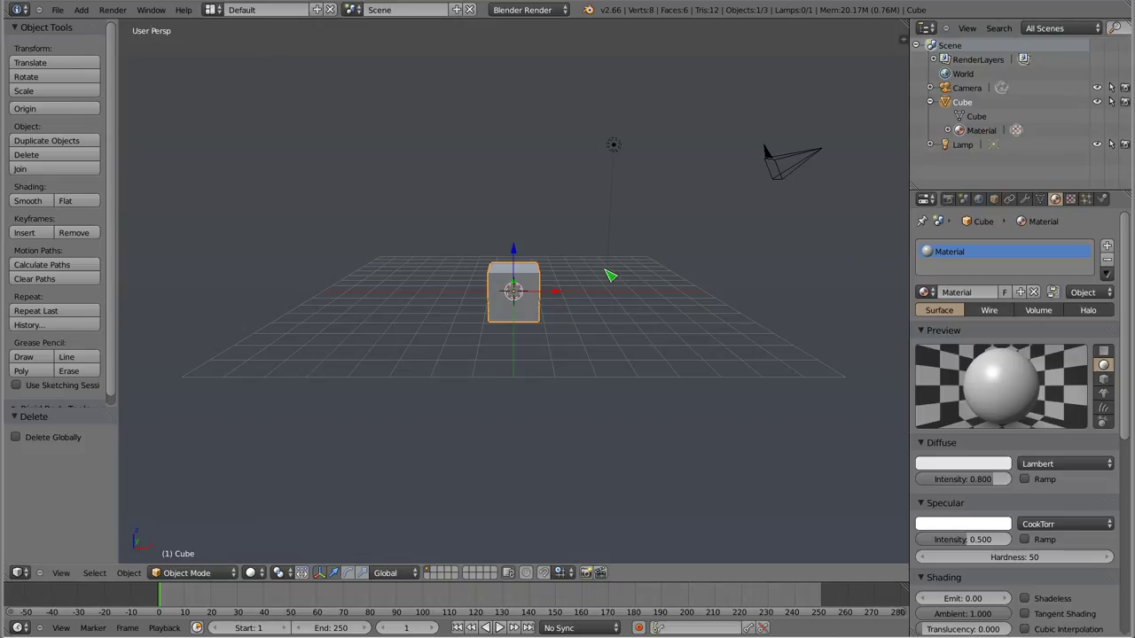
key(shift+d)
click(683, 278)
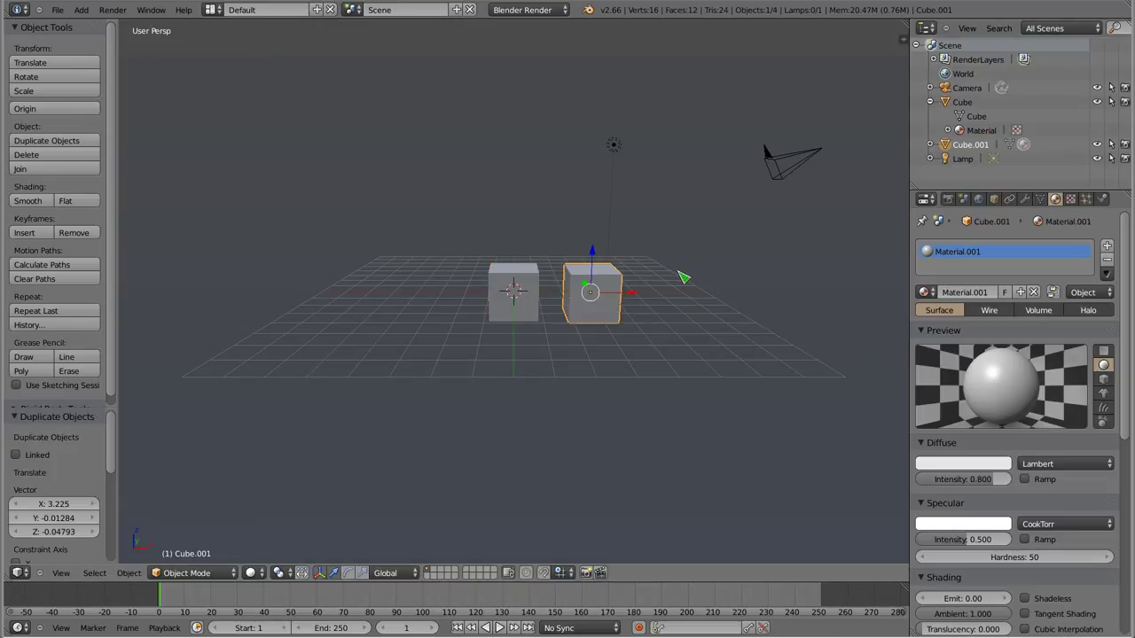
- Set the duplicate's Material.001 diffuse colour to red
click(932, 145)
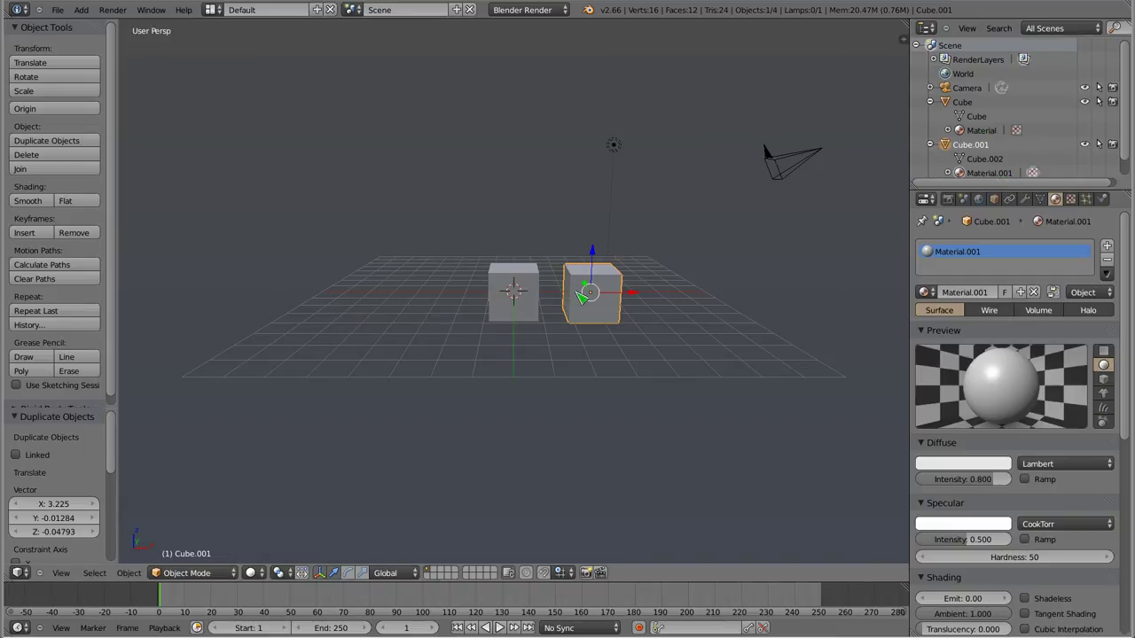
click(966, 466)
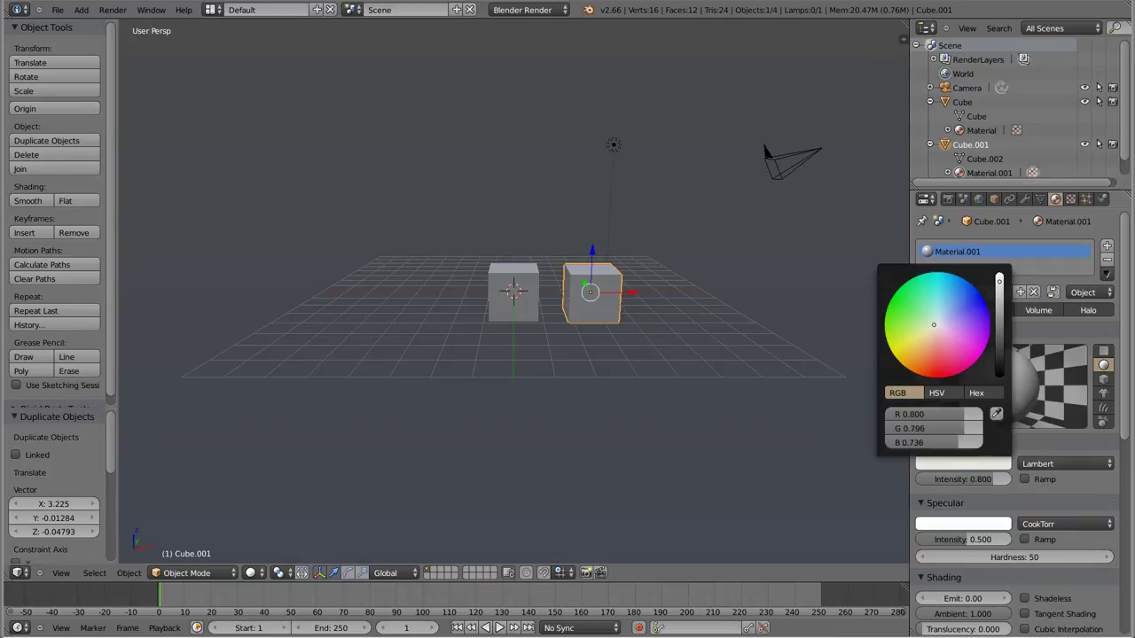
click(938, 376)
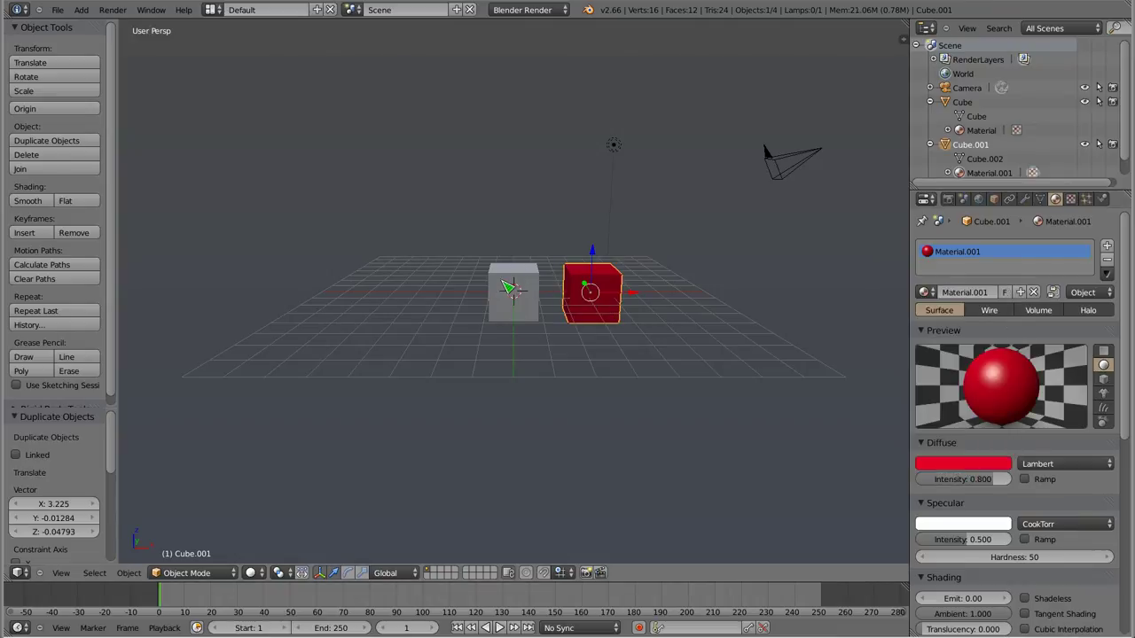
- Delete the red Cube.001 and untick Duplicate Data > Material
key(x)
click(603, 287)
key(ctrl+alt+u)
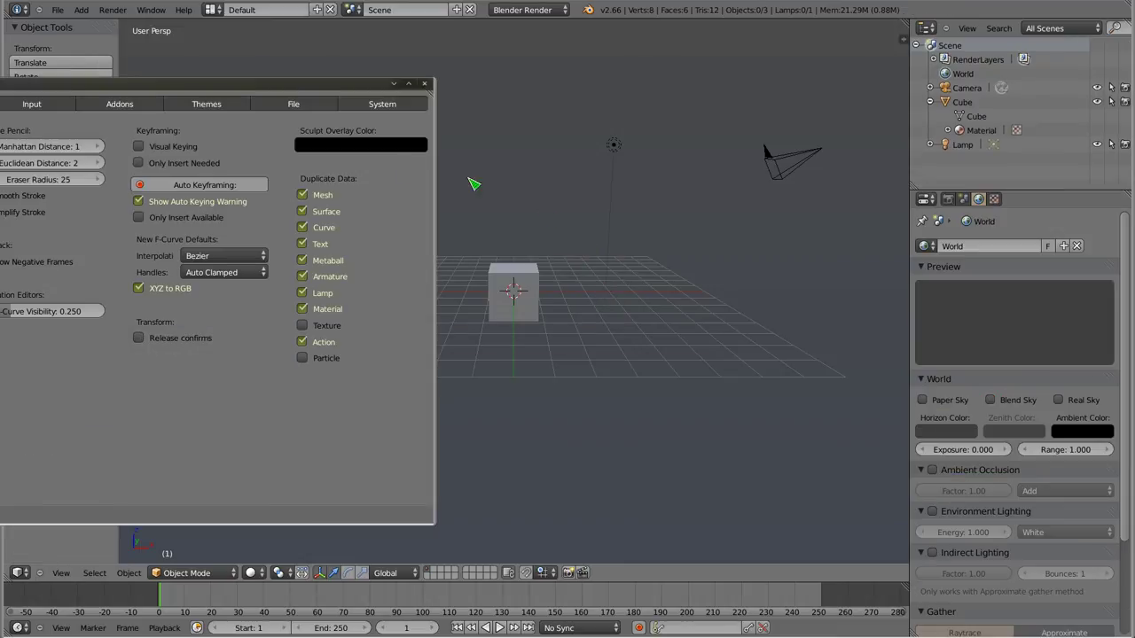
click(311, 309)
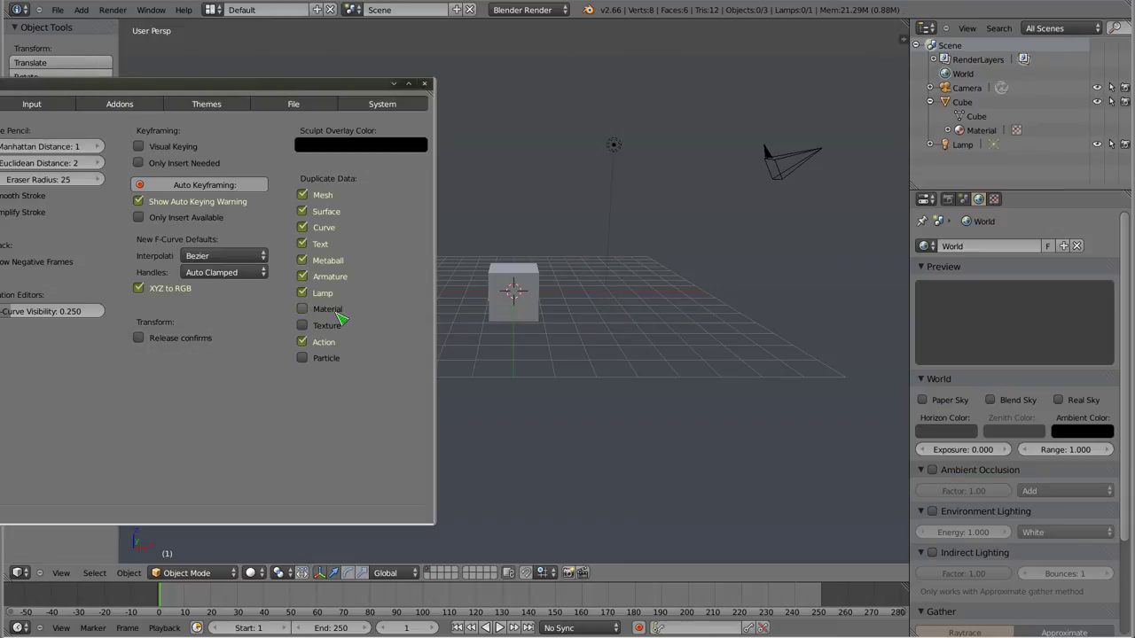
- Duplicate the cube, set the shared material's diffuse to red, then delete the duplicate
right_click(523, 288)
key(shift+d)
click(648, 329)
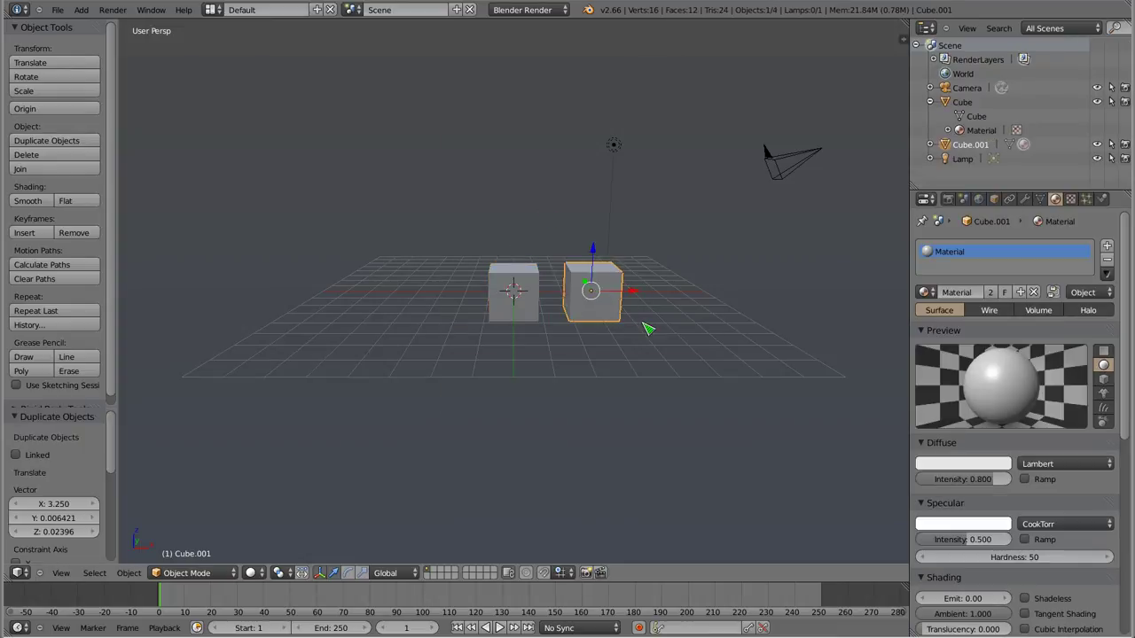
click(963, 464)
click(941, 377)
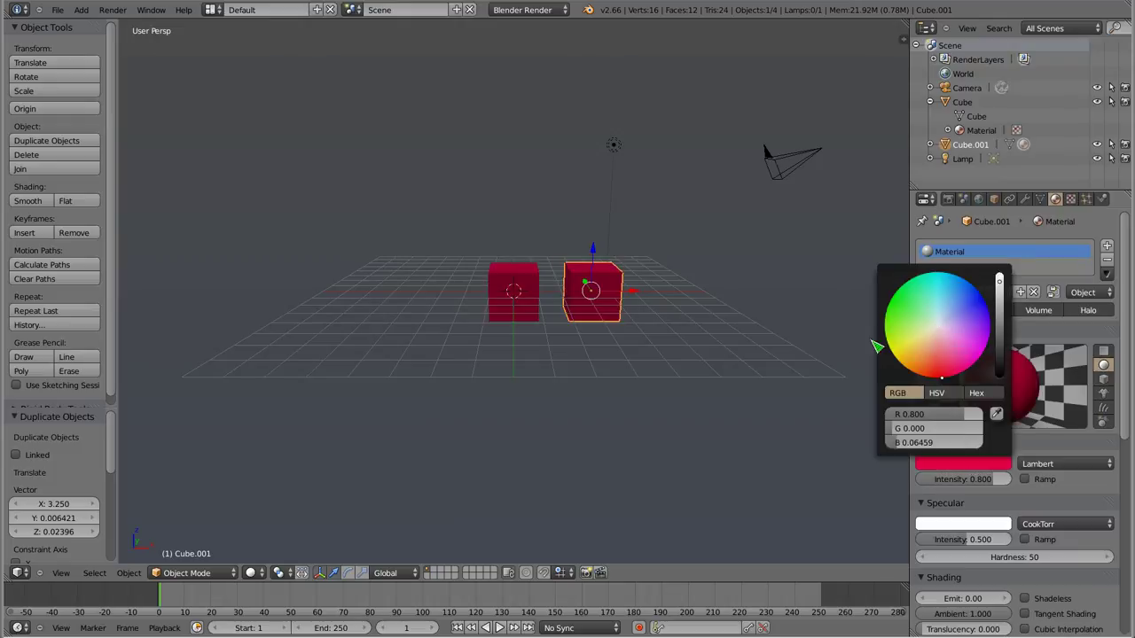
key(x)
click(588, 284)
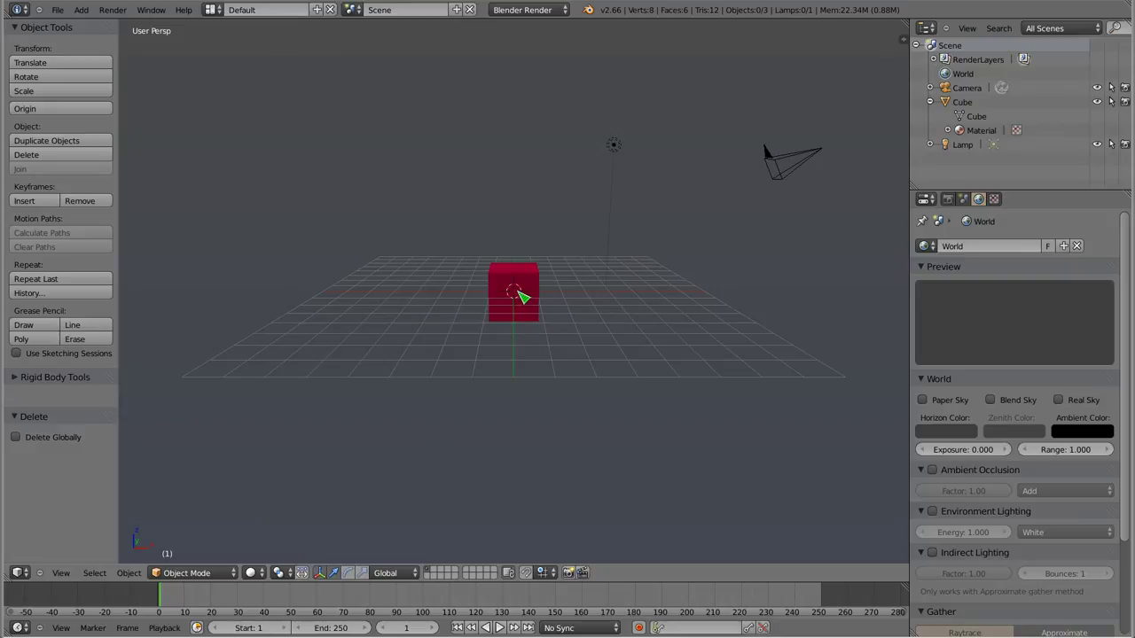
- Open User Preferences on the Editing tab and toggle Only Insert Needed on, then back off
key(ctrl+alt+u)
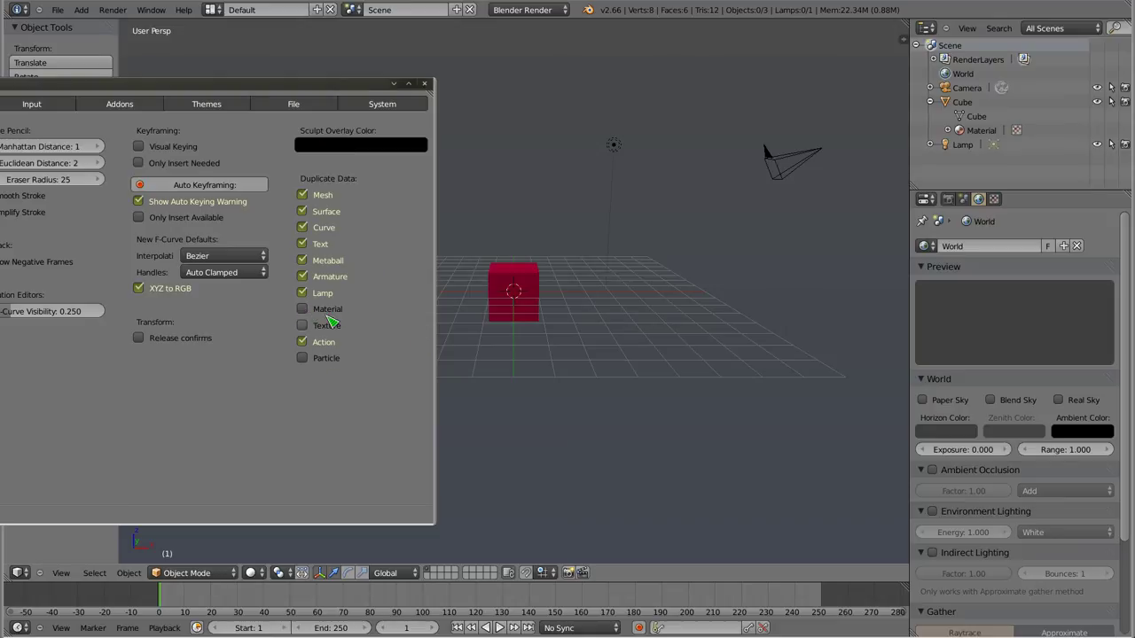
alt+drag(340, 320, 720, 305)
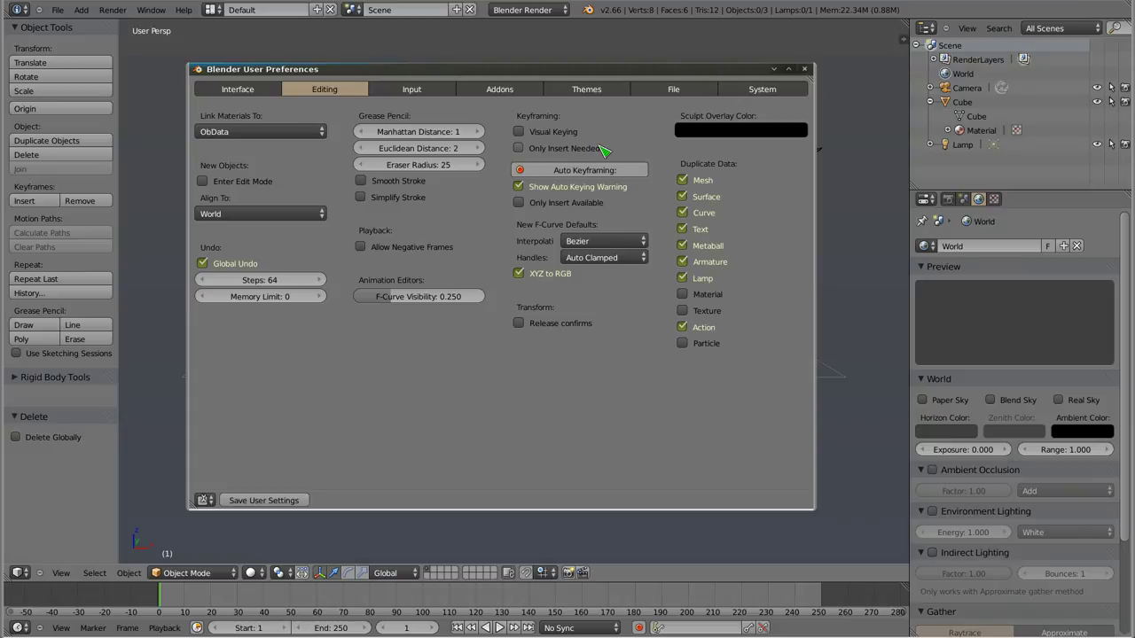
drag(585, 69, 383, 72)
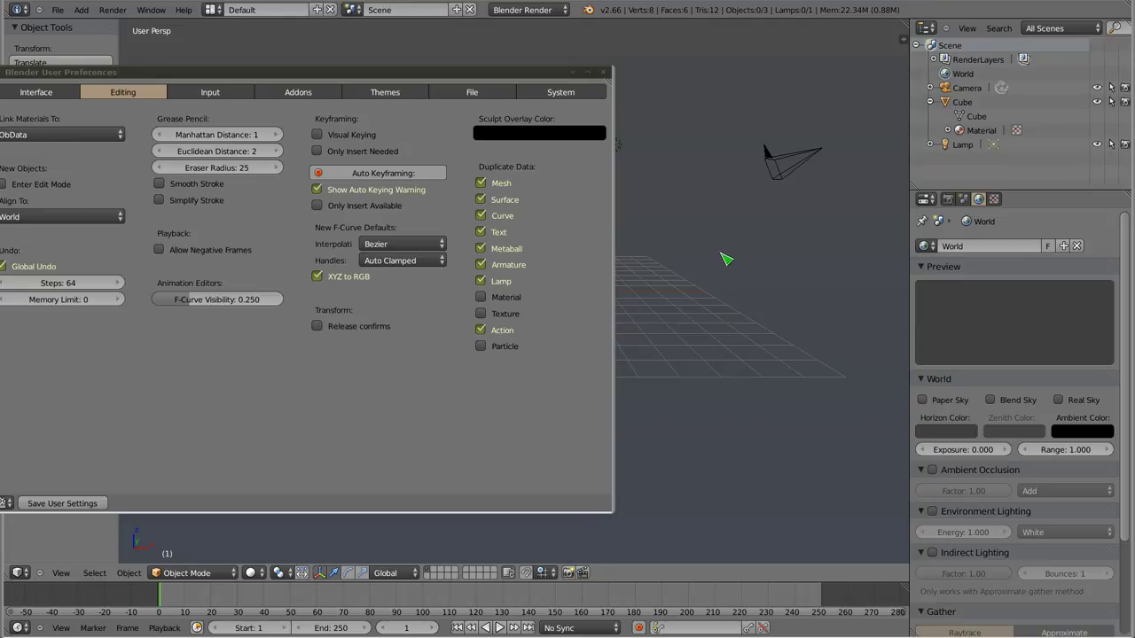
click(326, 153)
click(322, 152)
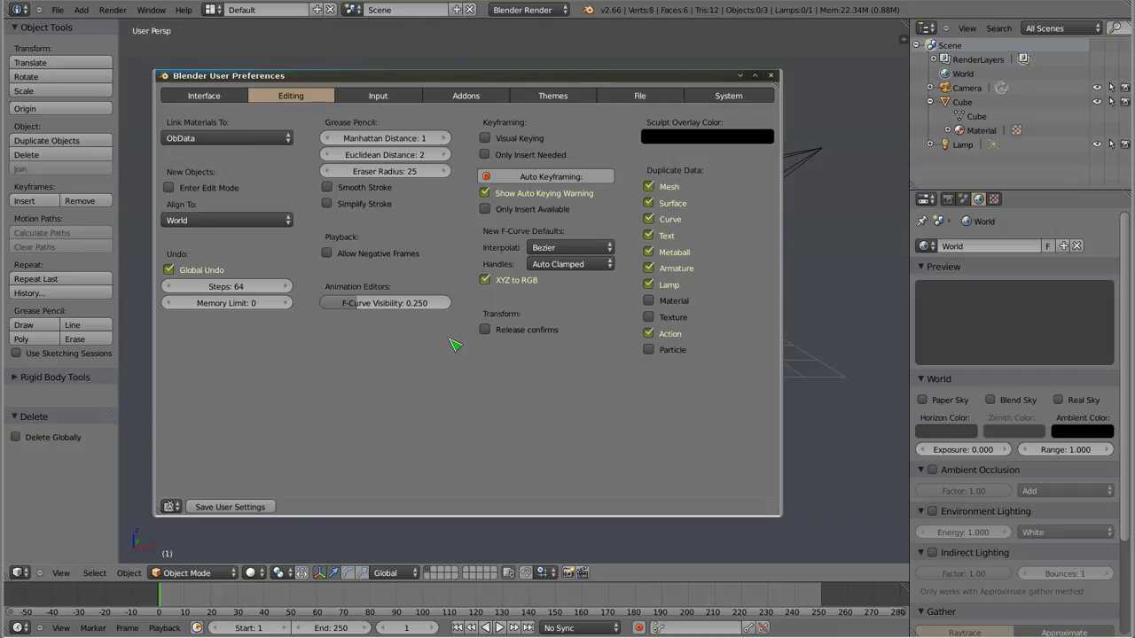
- View the Interface preferences and move the preferences window aside to reveal the cube
click(211, 101)
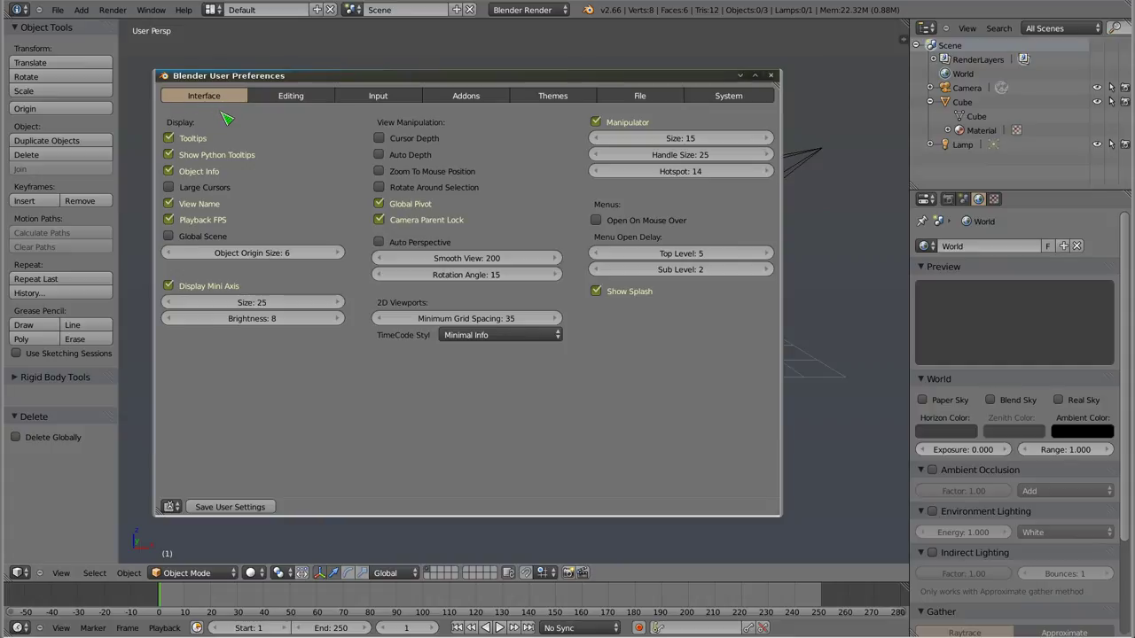
alt+drag(515, 243, 1064, 279)
mouse_move(539, 324)
shift+middle_down()
mouse_move(454, 308)
mouse_move(505, 307)
shift+middle_up()
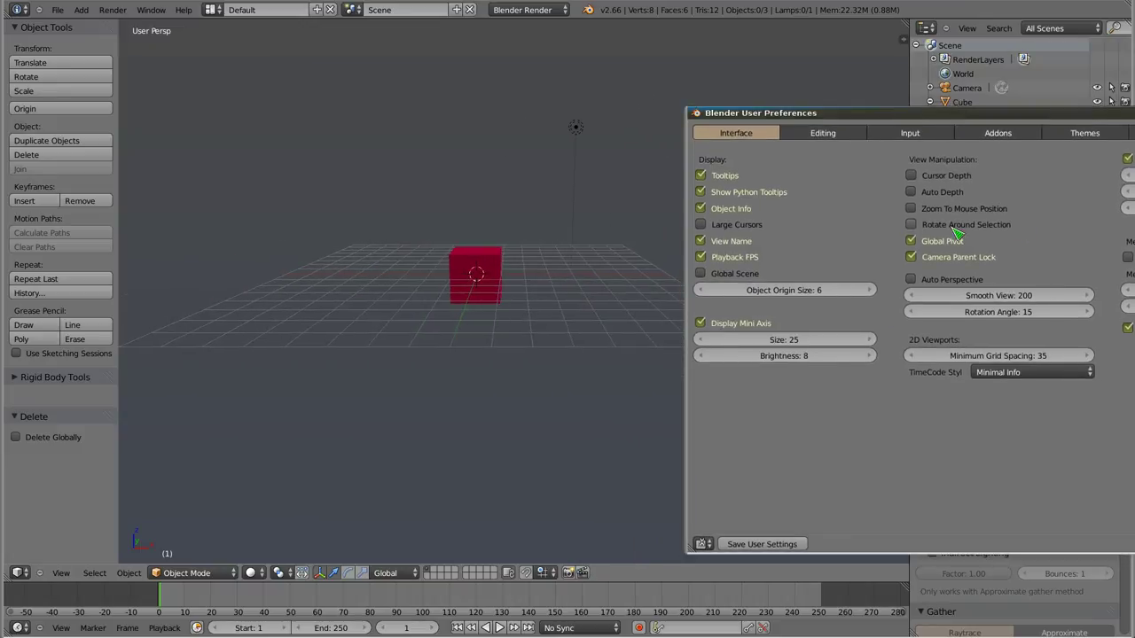
- Bring the main 3D scene to the front and orbit the view around the cube
click(590, 339)
mouse_move(589, 338)
middle_down()
mouse_move(567, 284)
mouse_move(638, 294)
mouse_move(477, 329)
mouse_move(689, 397)
mouse_move(656, 260)
mouse_move(806, 223)
mouse_move(337, 253)
mouse_move(326, 209)
mouse_move(477, 411)
mouse_move(497, 372)
mouse_move(454, 319)
middle_up()
mouse_move(383, 218)
middle_down()
mouse_move(243, 322)
mouse_move(337, 433)
mouse_move(871, 446)
mouse_move(732, 217)
mouse_move(393, 367)
mouse_move(644, 362)
mouse_move(429, 323)
middle_up()
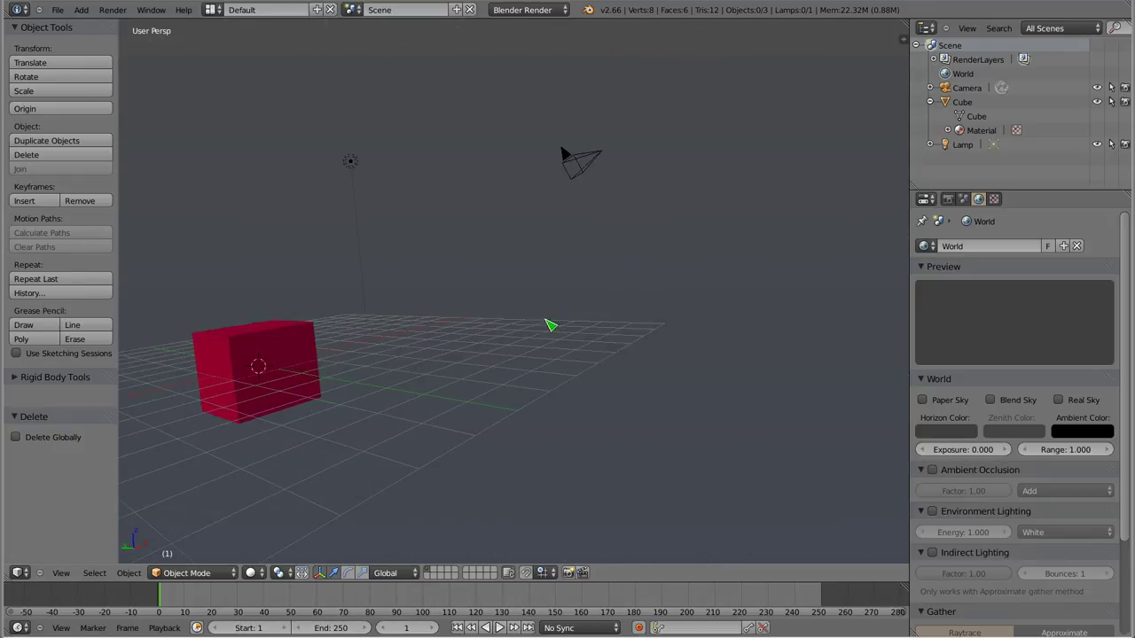
- Orbit around the scene, selecting the cube and then the camera
mouse_move(530, 390)
middle_down()
mouse_move(497, 441)
mouse_move(486, 420)
middle_up()
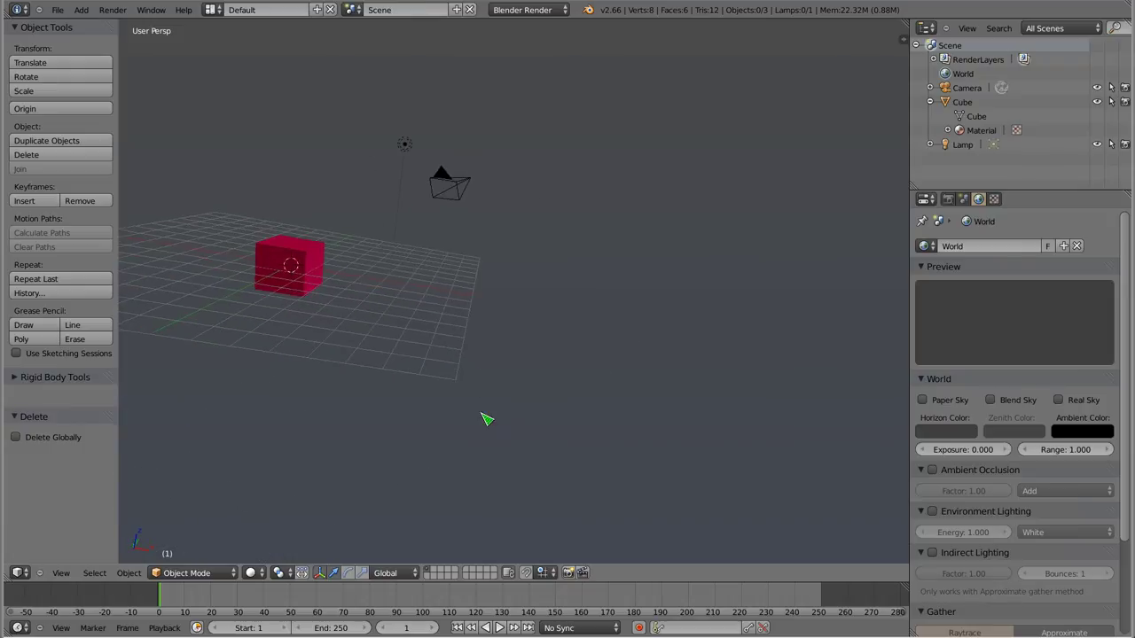
right_click(288, 264)
mouse_move(515, 329)
middle_down()
mouse_move(517, 355)
mouse_move(322, 251)
mouse_move(282, 261)
mouse_move(443, 258)
middle_up()
middle_drag(479, 359, 538, 233)
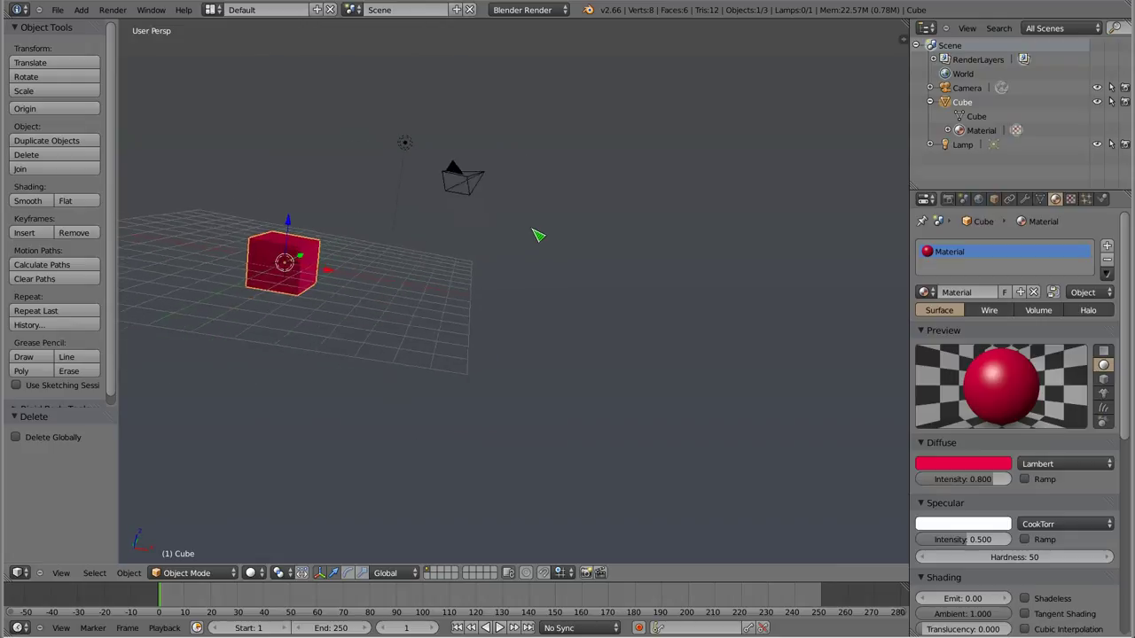
right_click(456, 185)
mouse_move(455, 184)
middle_down()
mouse_move(658, 382)
mouse_move(714, 107)
mouse_move(646, 257)
mouse_move(679, 203)
mouse_move(390, 304)
mouse_move(442, 318)
middle_up()
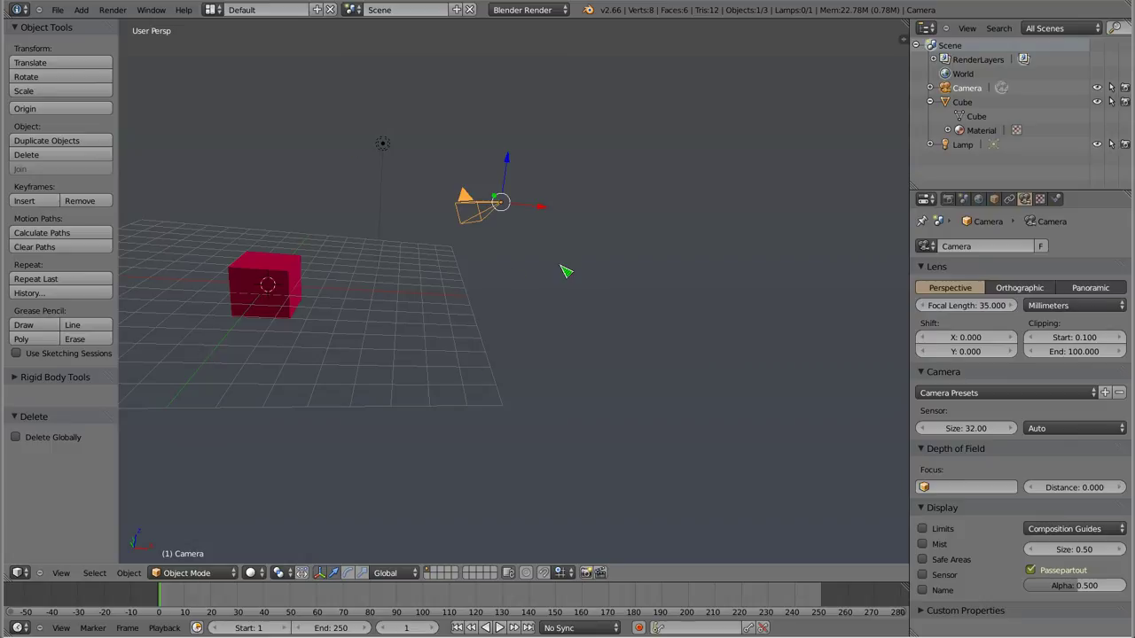
- Enable Rotate Around Selection in User Preferences and test orbiting around the selected cube
key(ctrl+alt+u)
click(763, 283)
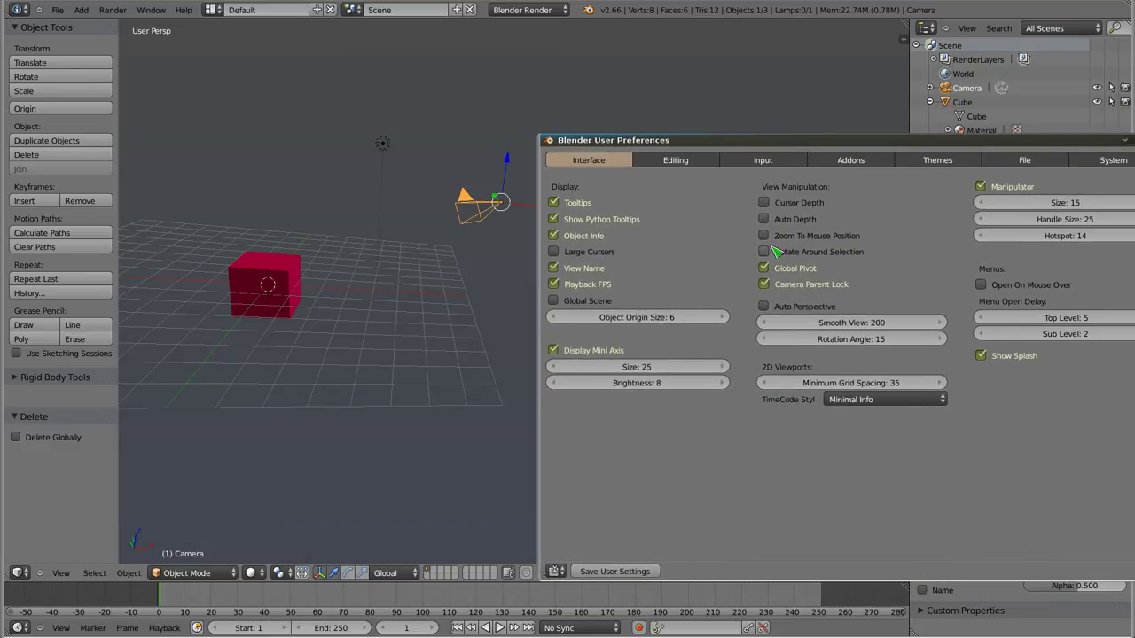
click(765, 253)
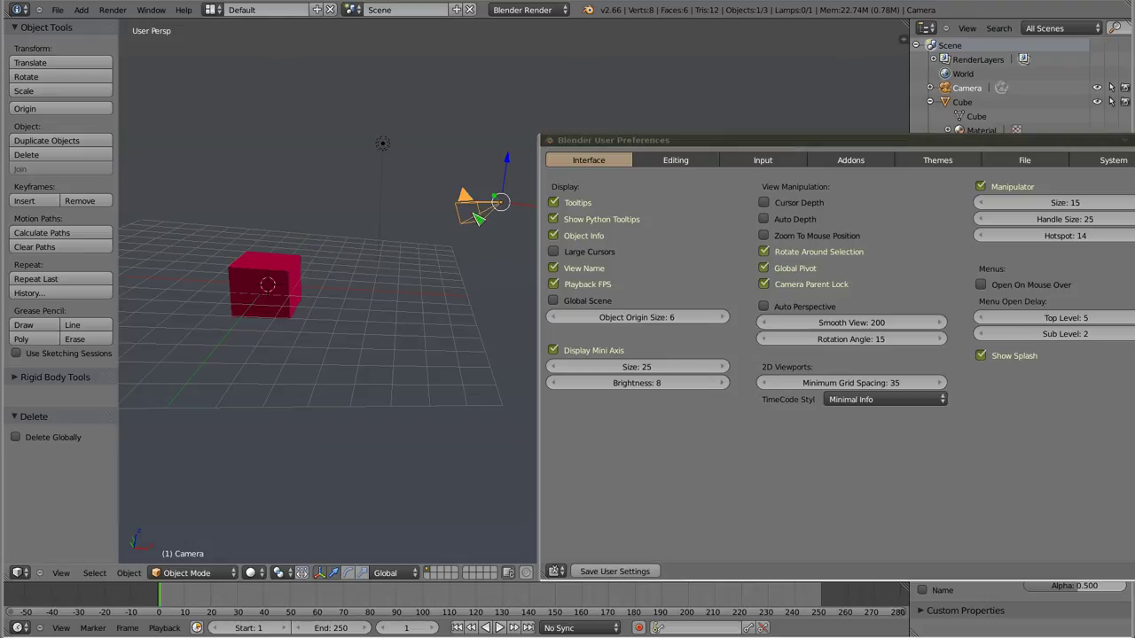
middle_drag(443, 250, 430, 211)
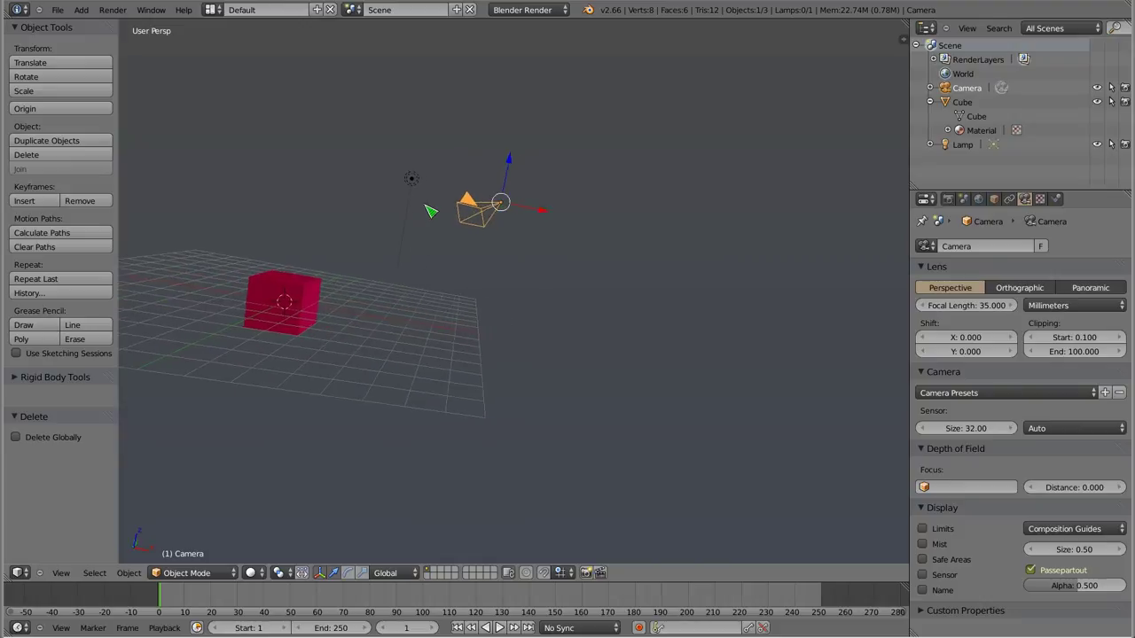
right_click(288, 302)
mouse_move(588, 309)
middle_down()
mouse_move(633, 190)
mouse_move(614, 290)
middle_up()
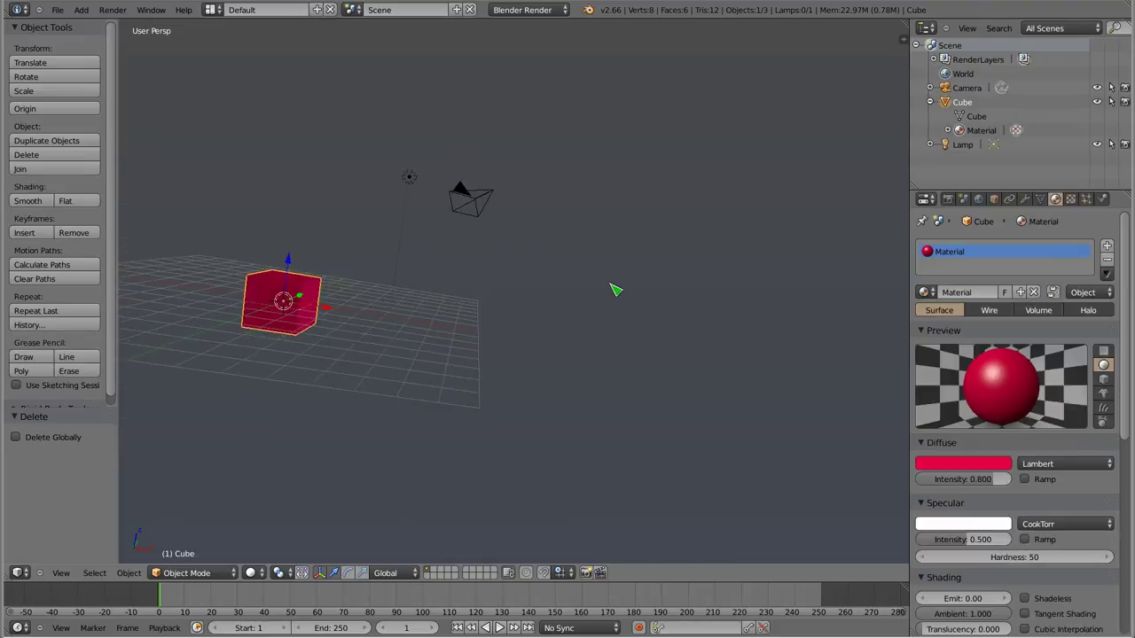
- Grab the camera with G and move it further to the right
right_click(469, 200)
key(g)
click(646, 352)
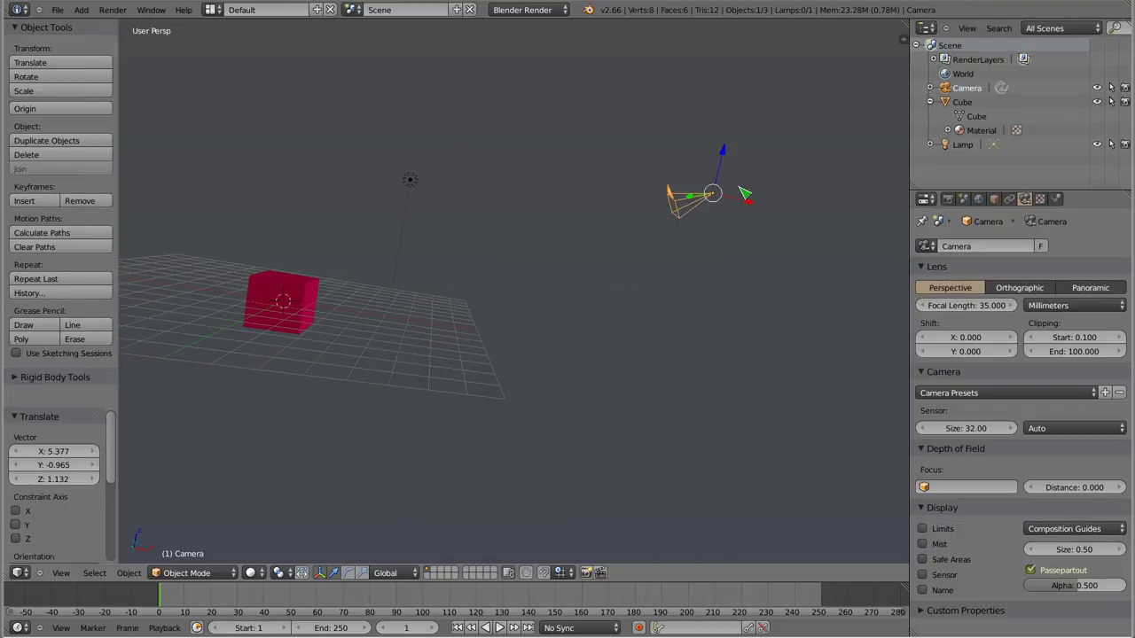
mouse_move(476, 301)
middle_down()
mouse_move(463, 362)
mouse_move(565, 438)
mouse_move(760, 266)
mouse_move(864, 264)
mouse_move(859, 296)
mouse_move(814, 279)
mouse_move(860, 246)
mouse_move(850, 251)
mouse_move(864, 210)
middle_up()
- Select the cube, orbit and zoom around it, and bring User Preferences back up
right_click(304, 343)
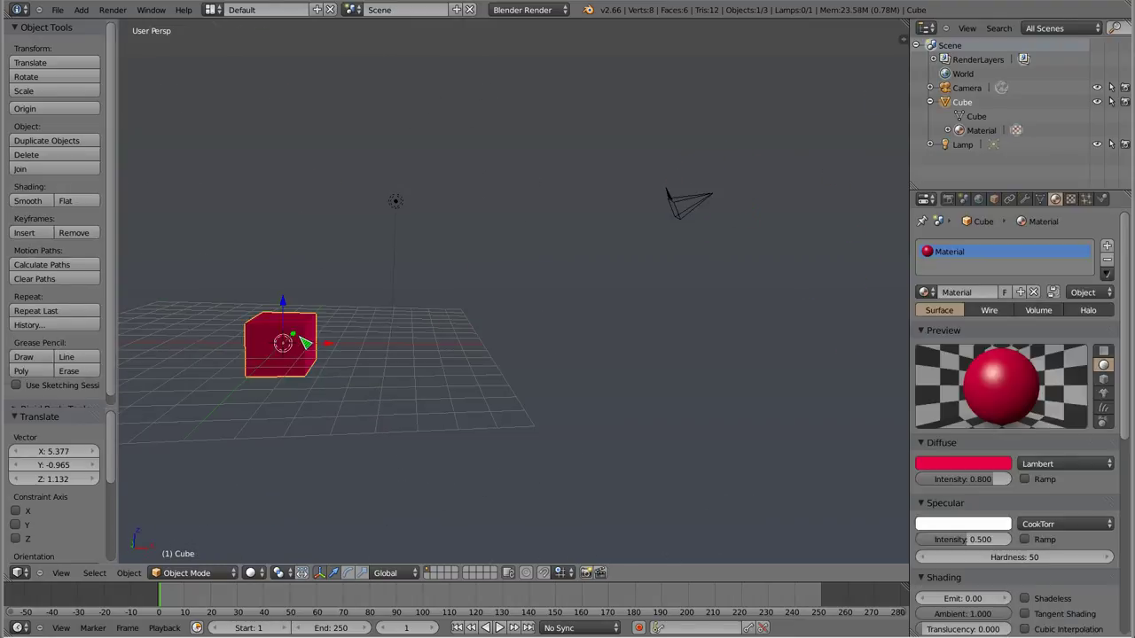
mouse_move(371, 398)
middle_down()
mouse_move(702, 316)
mouse_move(689, 440)
mouse_move(666, 246)
mouse_move(661, 423)
mouse_move(671, 358)
mouse_move(612, 375)
mouse_move(532, 299)
mouse_move(532, 400)
mouse_move(438, 337)
mouse_move(480, 398)
mouse_move(349, 281)
mouse_move(385, 230)
mouse_move(719, 381)
mouse_move(565, 326)
middle_up()
scroll(585, 328, down, 4)
scroll(541, 213, up, 2)
mouse_move(583, 289)
middle_down()
mouse_move(506, 341)
mouse_move(349, 258)
mouse_move(299, 258)
mouse_move(539, 355)
mouse_move(494, 344)
mouse_move(532, 325)
mouse_move(496, 354)
middle_up()
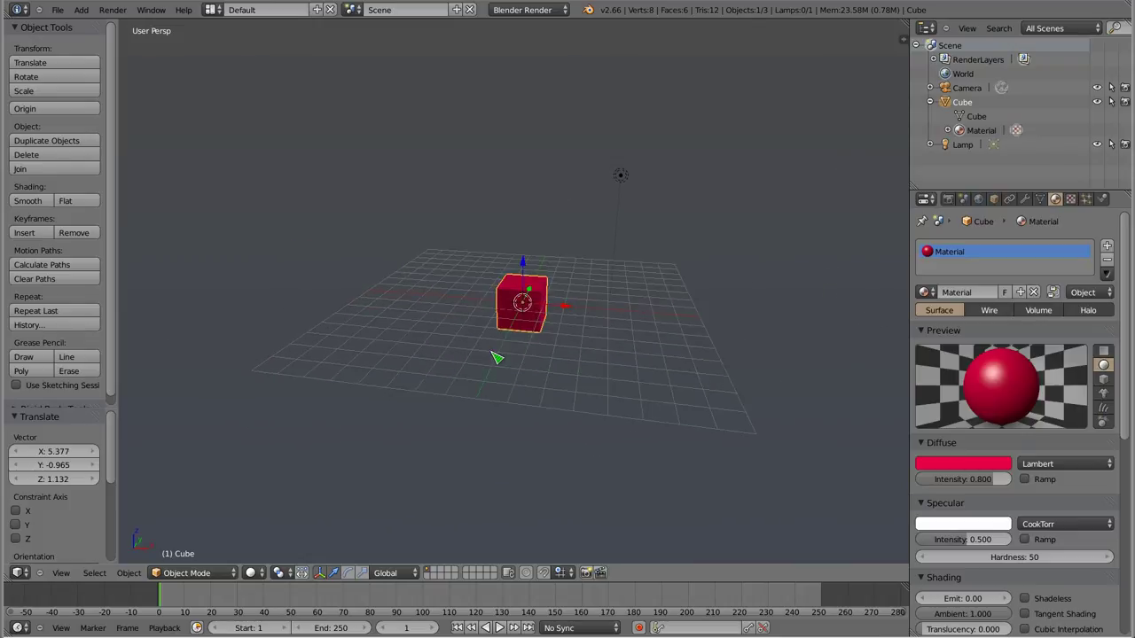
key(ctrl+alt+u)
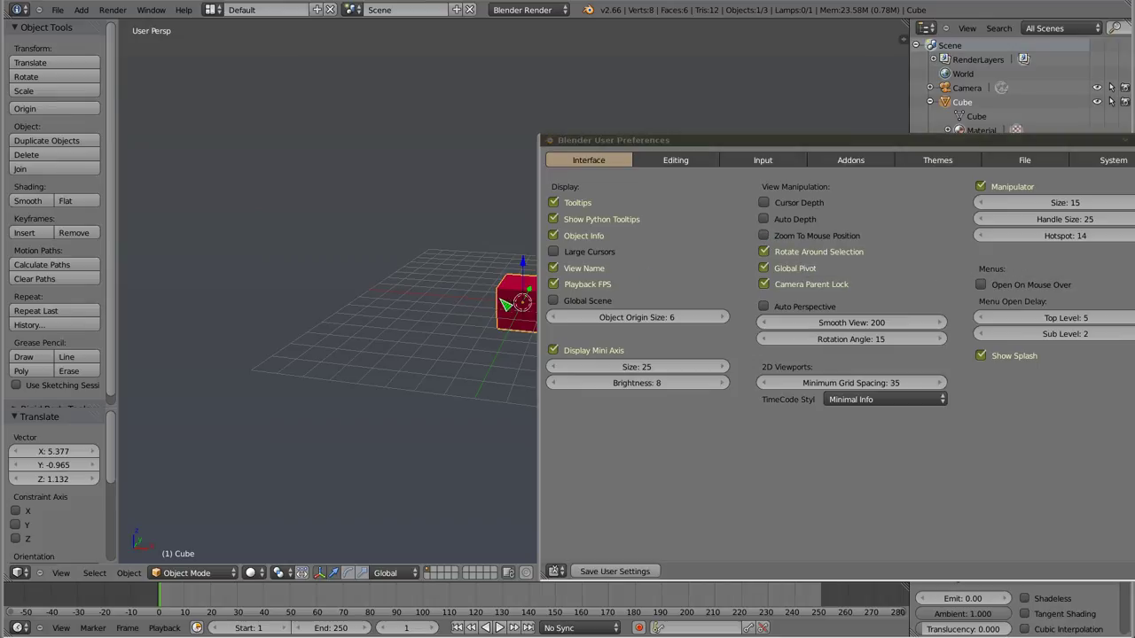
- Duplicate the cube with Shift+D, placing the copy Cube.001 in place
shift+middle_drag(523, 301, 386, 292)
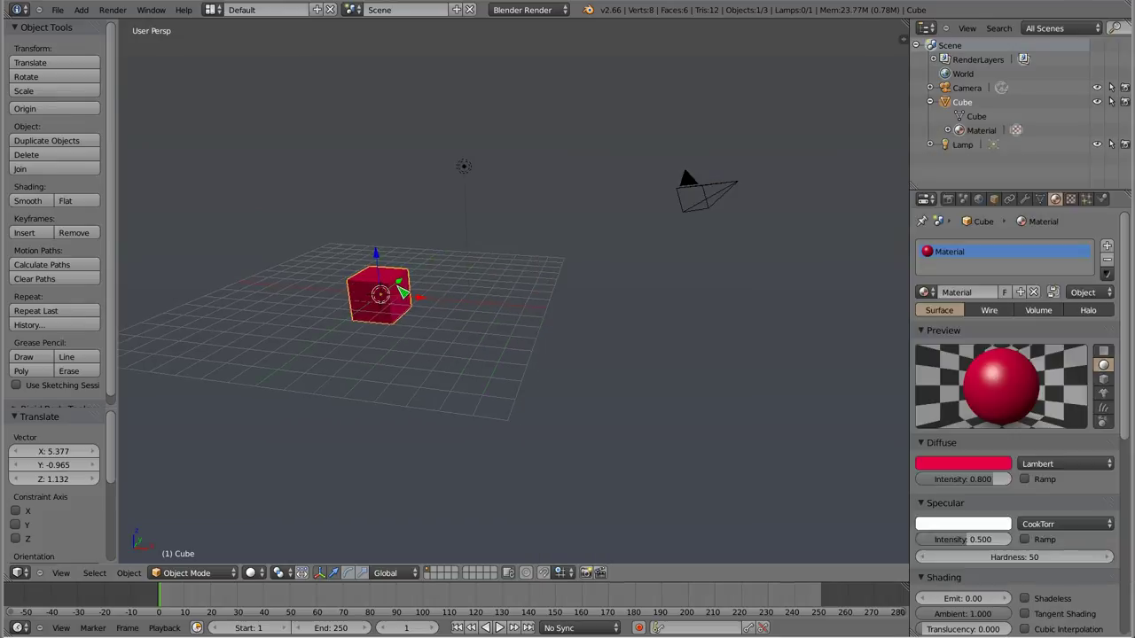
key(shift+d)
key(y)
click(479, 246)
- Move the original Cube along the Y axis to -7.850, away from Cube.001
right_click(411, 296)
key(g)
key(y)
click(299, 384)
middle_drag(370, 337, 465, 323)
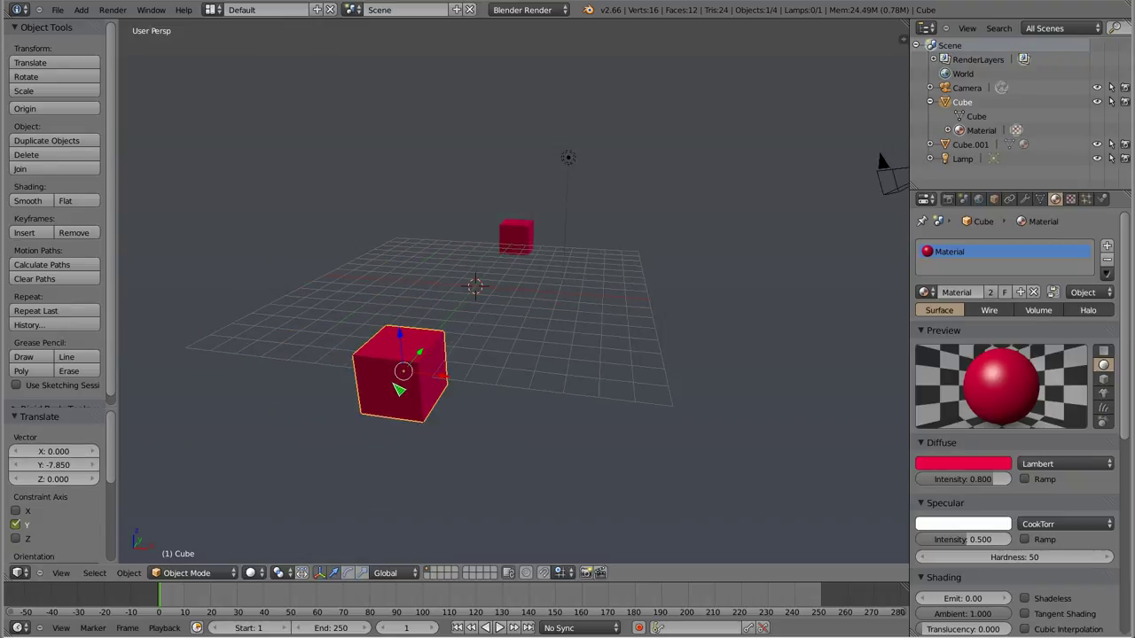
scroll(407, 379, up, 3)
scroll(410, 378, up, 3)
scroll(411, 379, down, 8)
scroll(410, 376, up, 6)
scroll(411, 377, down, 5)
scroll(410, 377, down, 3)
scroll(450, 352, up, 6)
scroll(450, 352, down, 5)
scroll(450, 352, up, 5)
scroll(448, 353, down, 6)
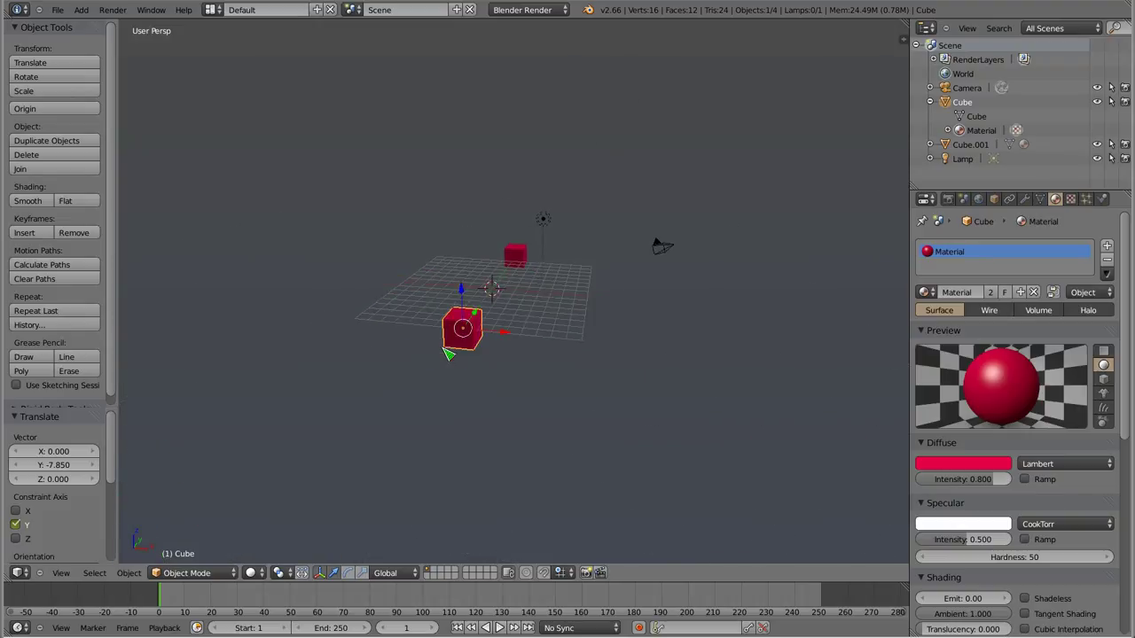
scroll(536, 321, up, 5)
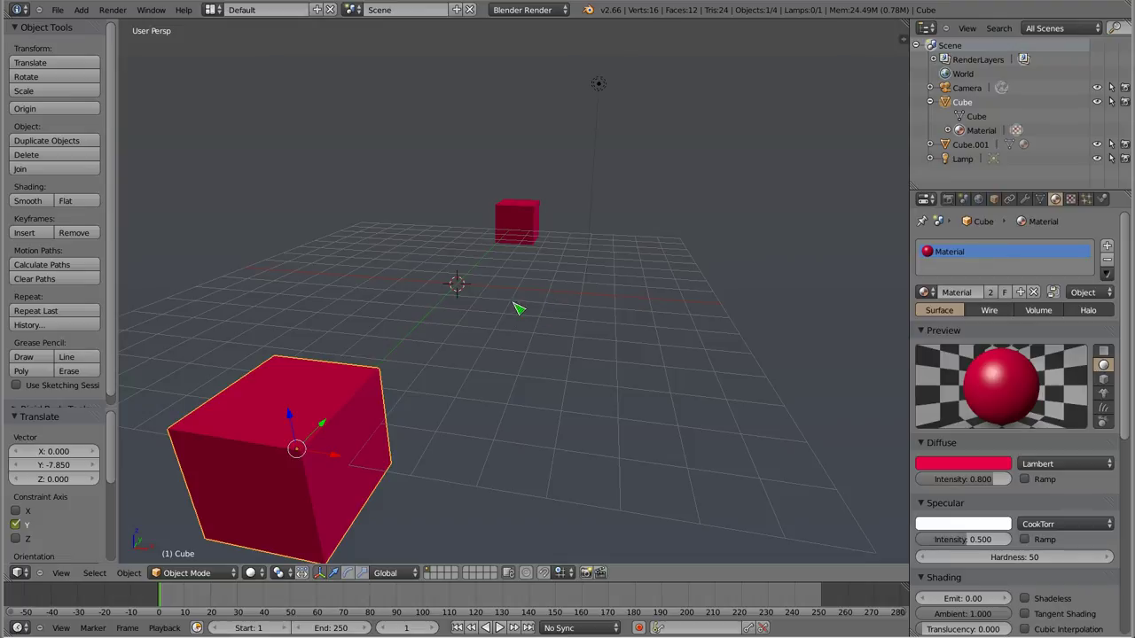
scroll(821, 177, up, 2)
scroll(881, 170, down, 4)
scroll(375, 251, down, 2)
scroll(337, 255, down, 1)
scroll(375, 274, up, 3)
scroll(674, 393, up, 3)
scroll(674, 393, down, 6)
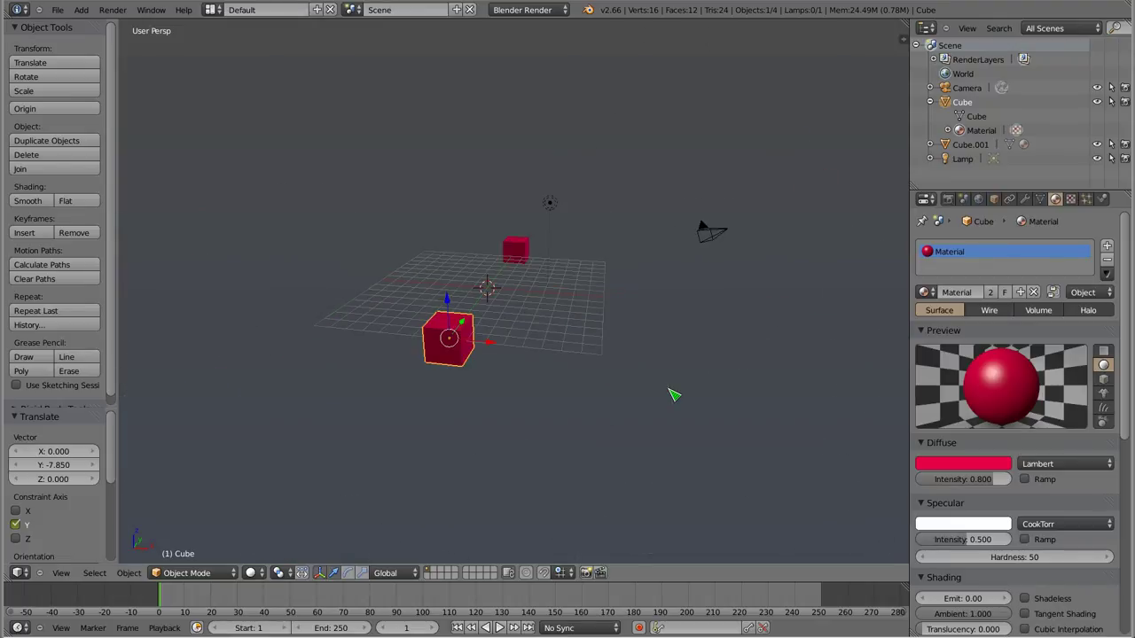
scroll(356, 366, down, 5)
scroll(329, 147, up, 9)
scroll(325, 172, down, 3)
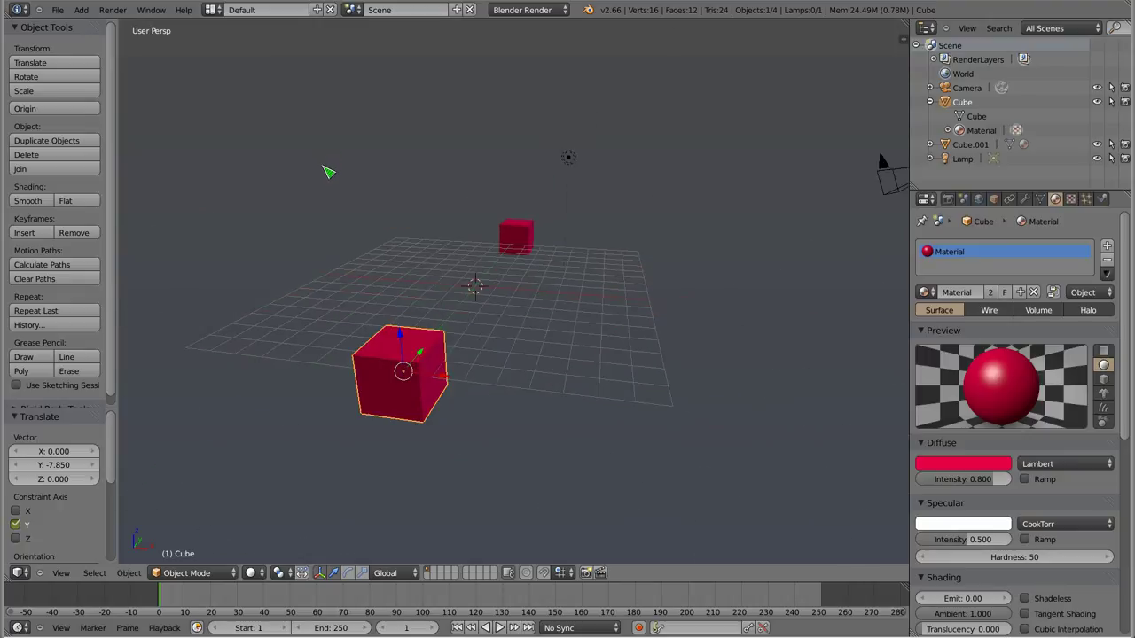
scroll(629, 322, down, 3)
scroll(503, 308, up, 1)
scroll(326, 322, up, 2)
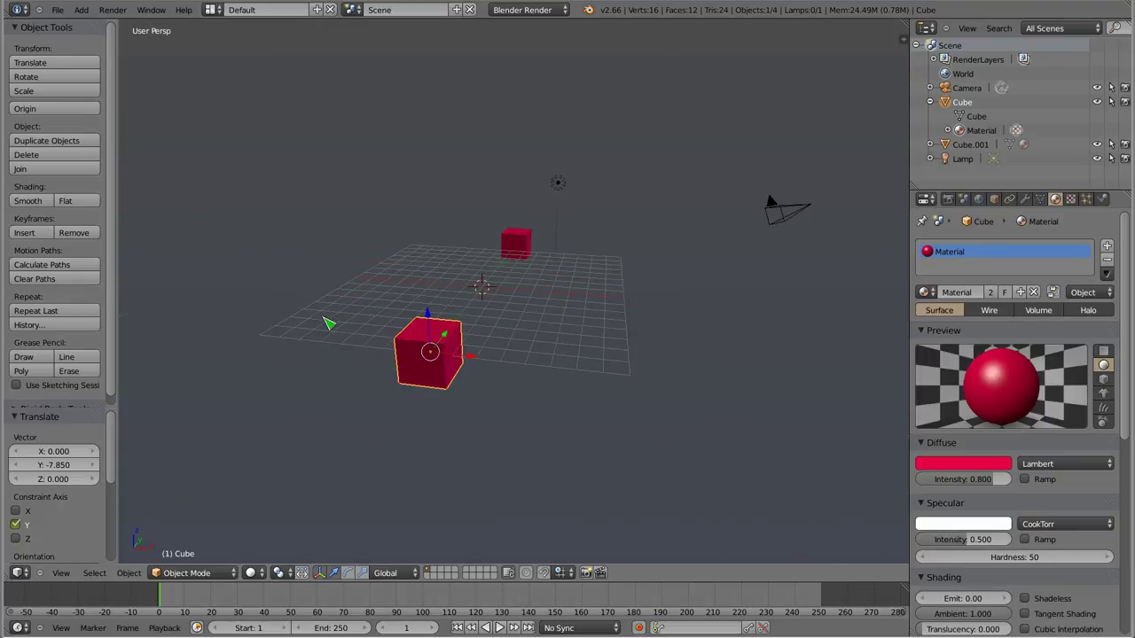
scroll(329, 322, up, 3)
- Turn on Zoom To Mouse Position in Interface preferences and test zooming with the wheel
key(ctrl+alt+u)
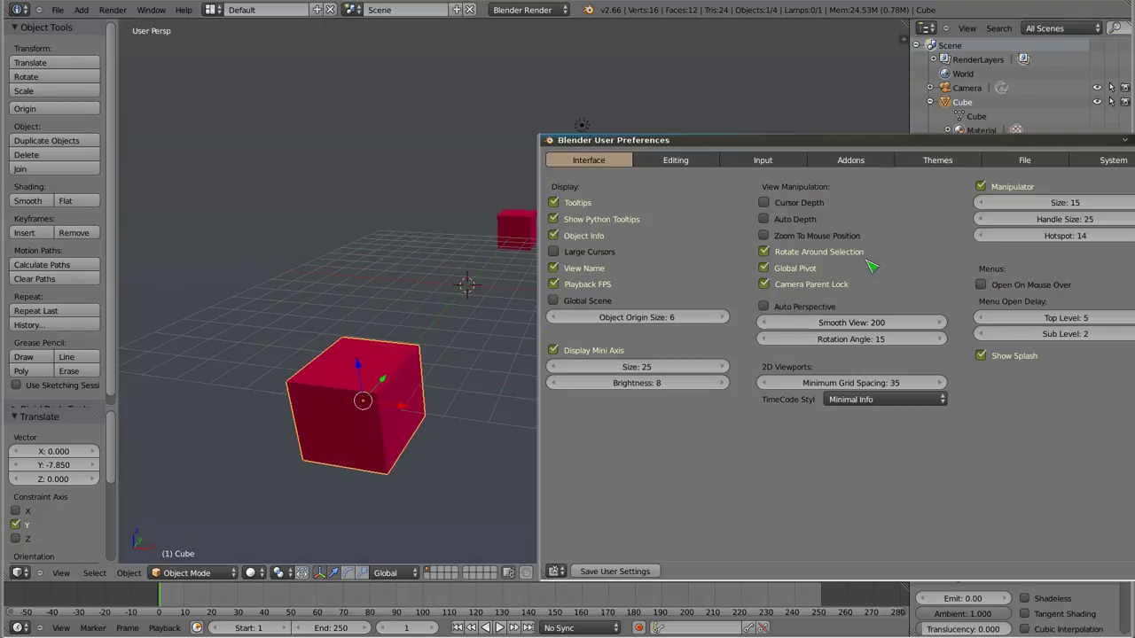
click(765, 235)
click(687, 254)
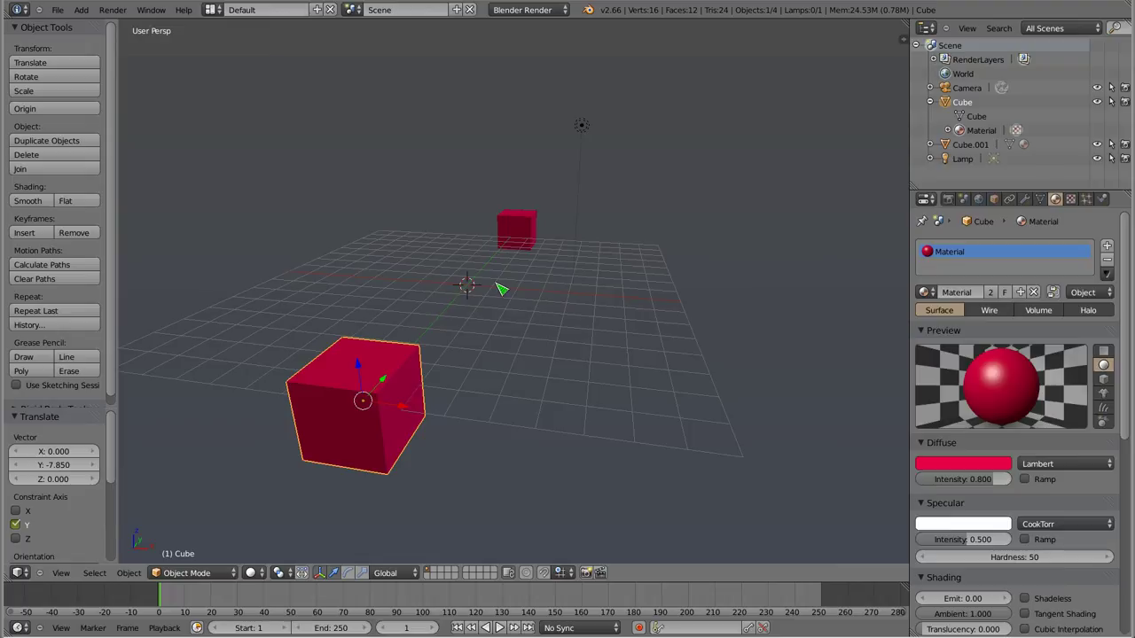
scroll(271, 393, up, 8)
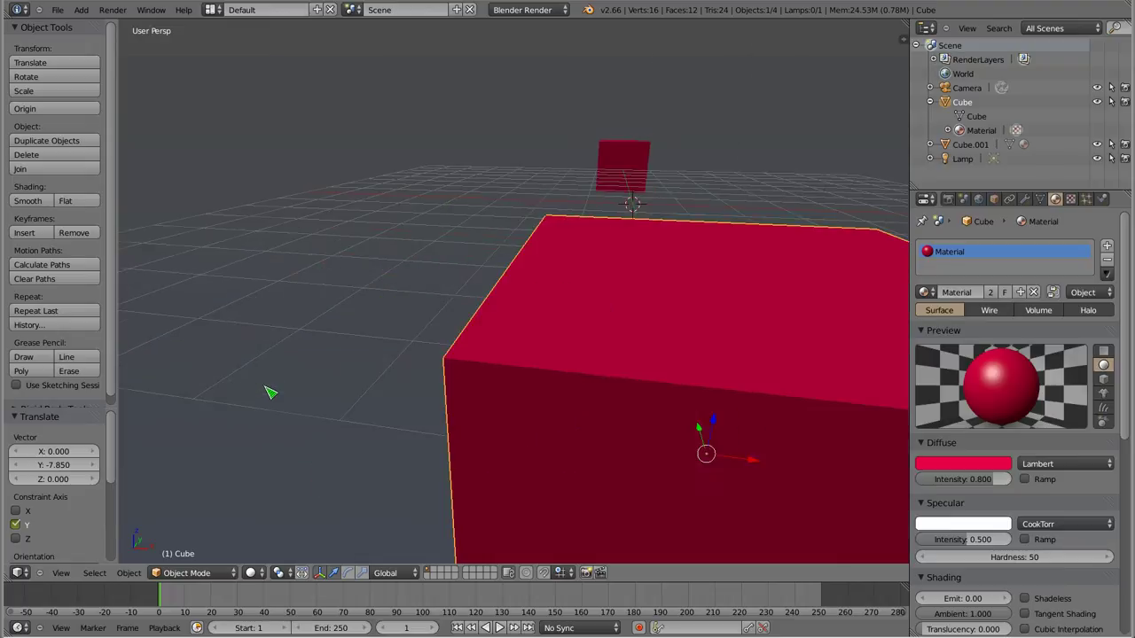
scroll(273, 390, down, 10)
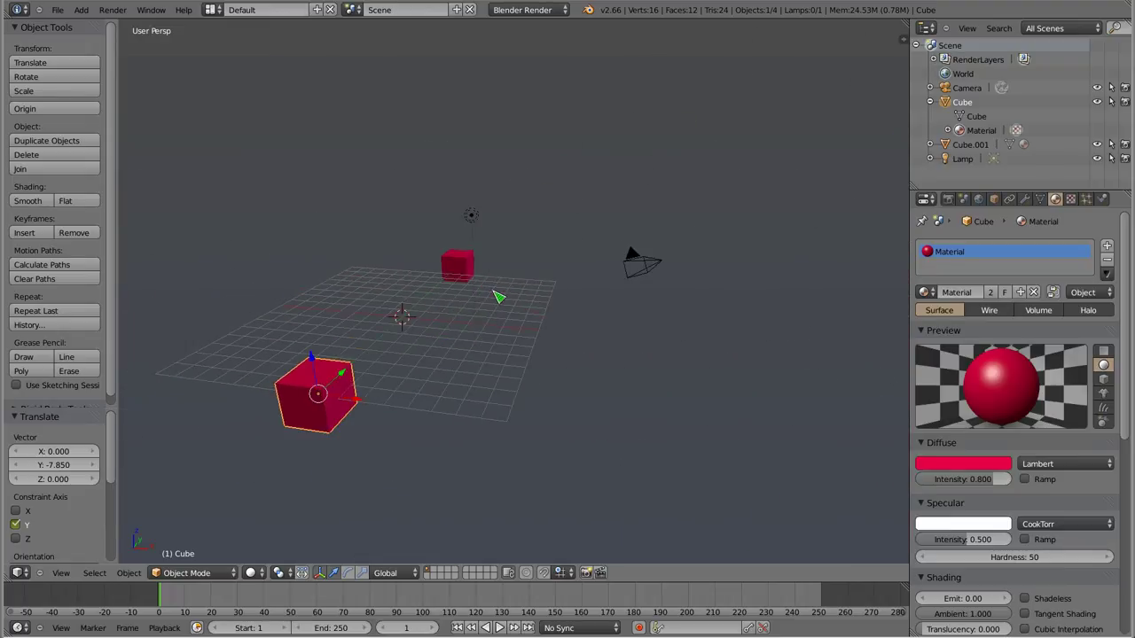
scroll(498, 297, up, 4)
scroll(500, 295, down, 3)
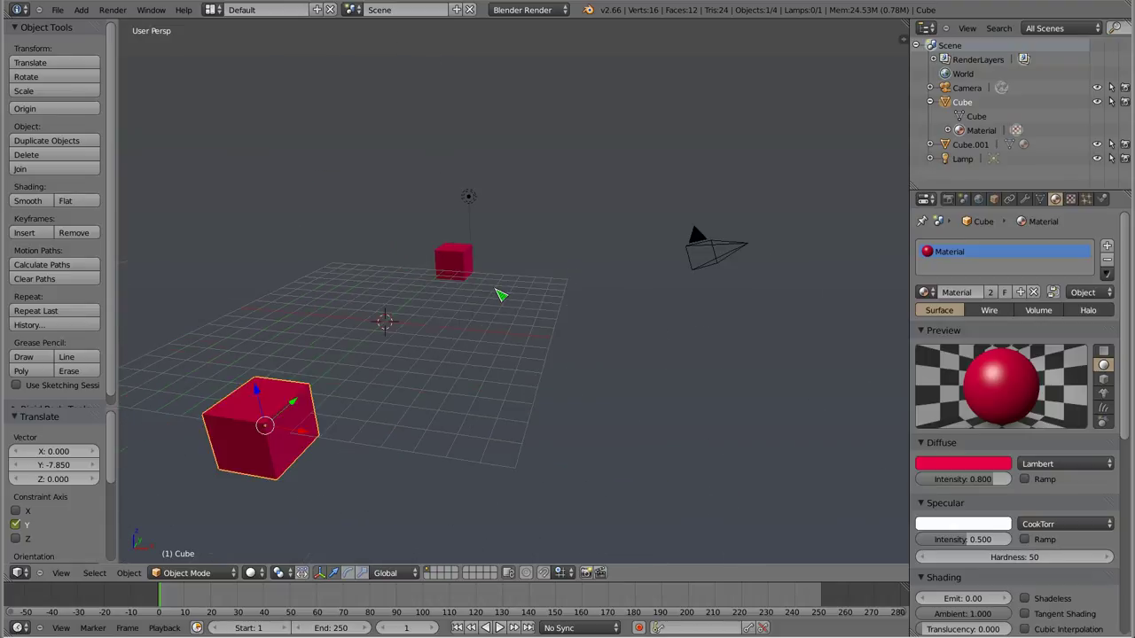
scroll(209, 471, down, 2)
scroll(210, 470, up, 3)
scroll(210, 471, up, 4)
scroll(210, 471, down, 5)
scroll(700, 156, down, 4)
scroll(737, 159, up, 4)
scroll(732, 162, down, 3)
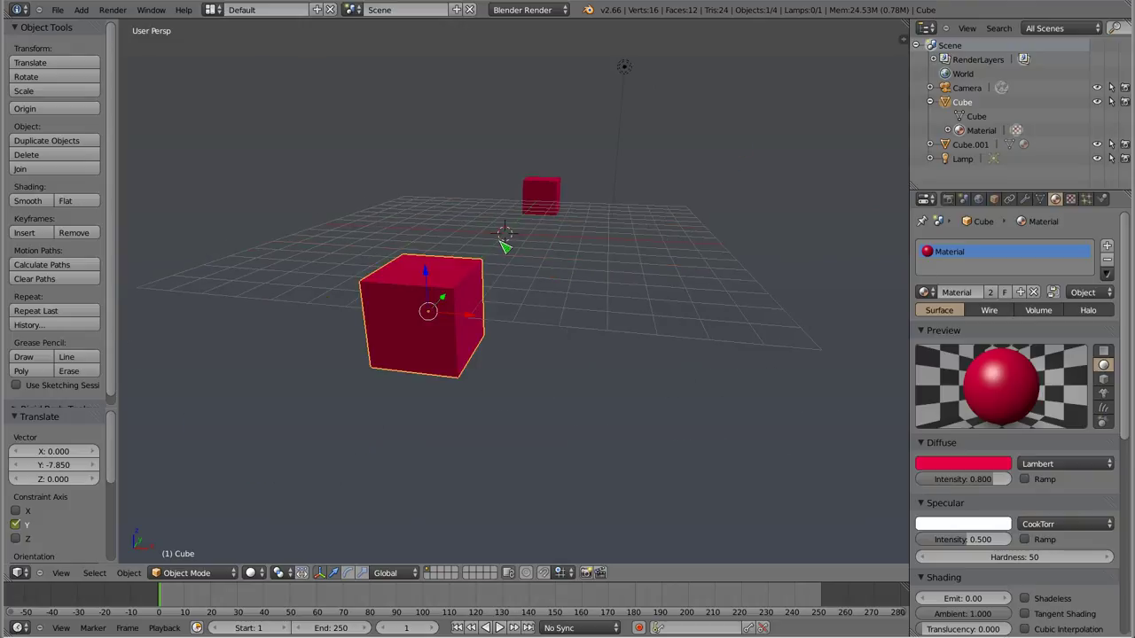
scroll(514, 251, up, 2)
scroll(562, 190, up, 2)
scroll(577, 257, up, 3)
scroll(497, 240, up, 2)
- Select Cube.001 plus the front cube, then undo and inspect both cubes from above
mouse_move(421, 228)
middle_down()
mouse_move(461, 276)
mouse_move(446, 274)
middle_up()
right_click(580, 237)
shift+right_click(213, 507)
scroll(472, 342, down, 1)
scroll(478, 363, down, 2)
mouse_move(489, 375)
middle_down()
mouse_move(504, 293)
mouse_move(499, 373)
mouse_move(506, 329)
mouse_move(550, 395)
mouse_move(616, 293)
mouse_move(537, 236)
mouse_move(506, 260)
mouse_move(614, 303)
mouse_move(603, 319)
mouse_move(587, 288)
middle_up()
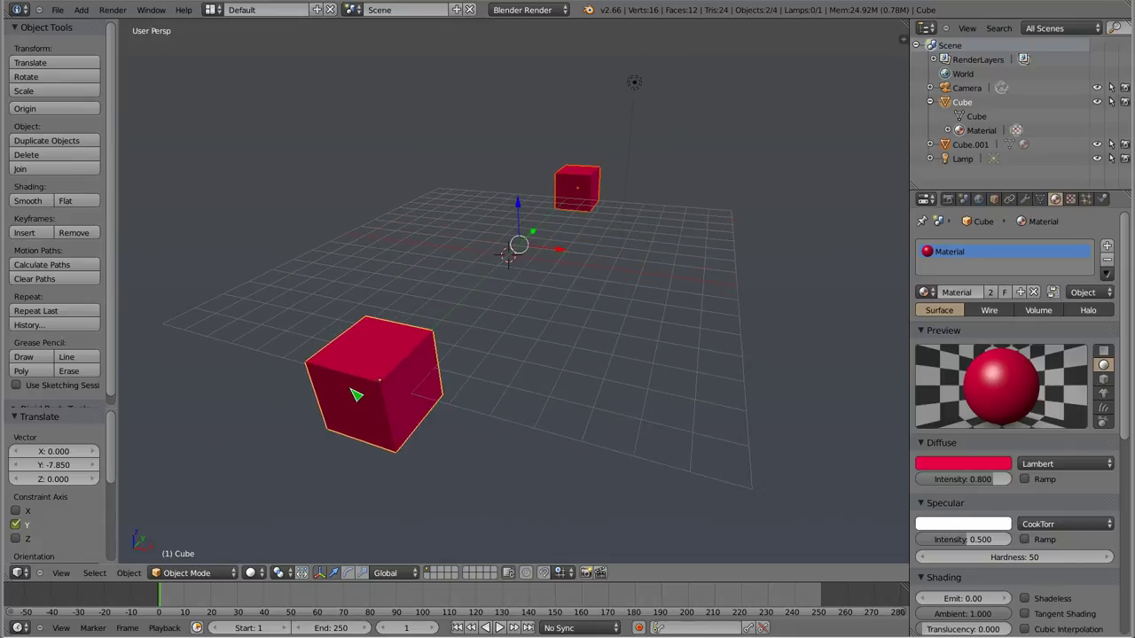
scroll(355, 395, up, 4)
scroll(355, 393, down, 2)
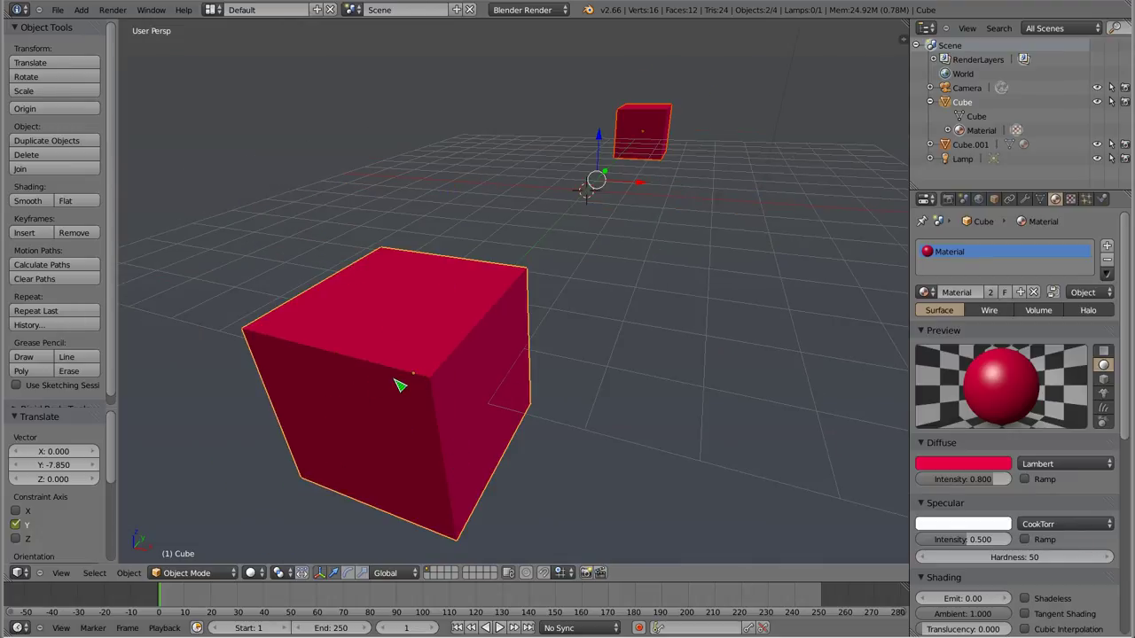
key(ctrl+z)
scroll(678, 133, up, 2)
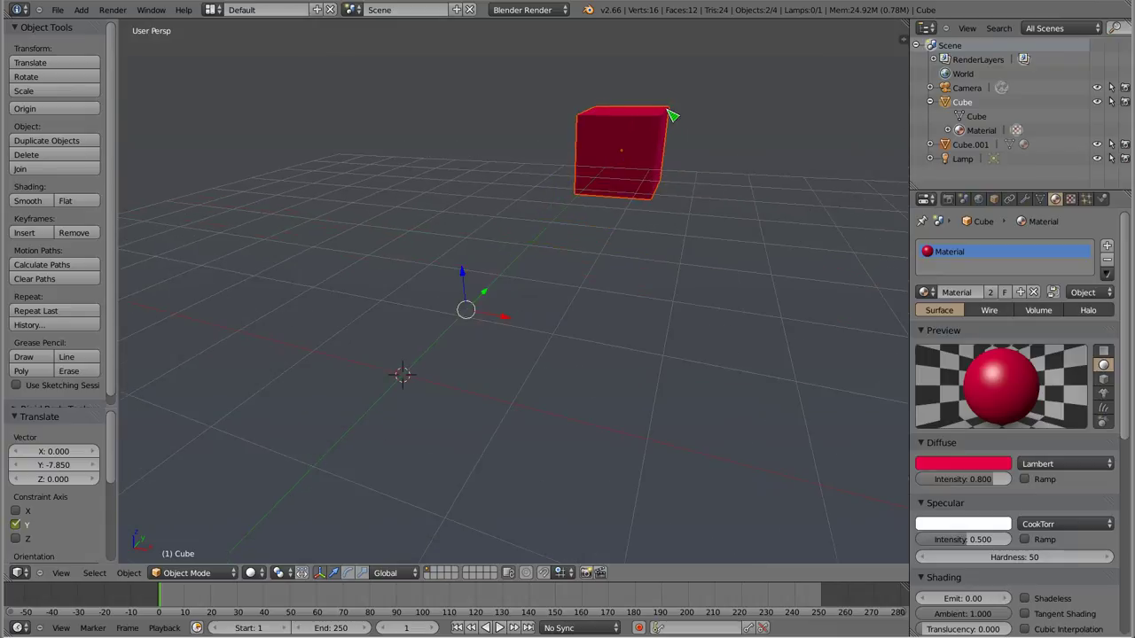
scroll(674, 124, up, 2)
scroll(671, 114, up, 2)
scroll(672, 115, down, 2)
scroll(674, 116, down, 3)
scroll(674, 116, down, 2)
mouse_move(646, 198)
middle_down()
mouse_move(621, 247)
mouse_move(674, 293)
middle_up()
- Enable Auto Depth in the Interface preferences and select the front cube
key(ctrl+alt+u)
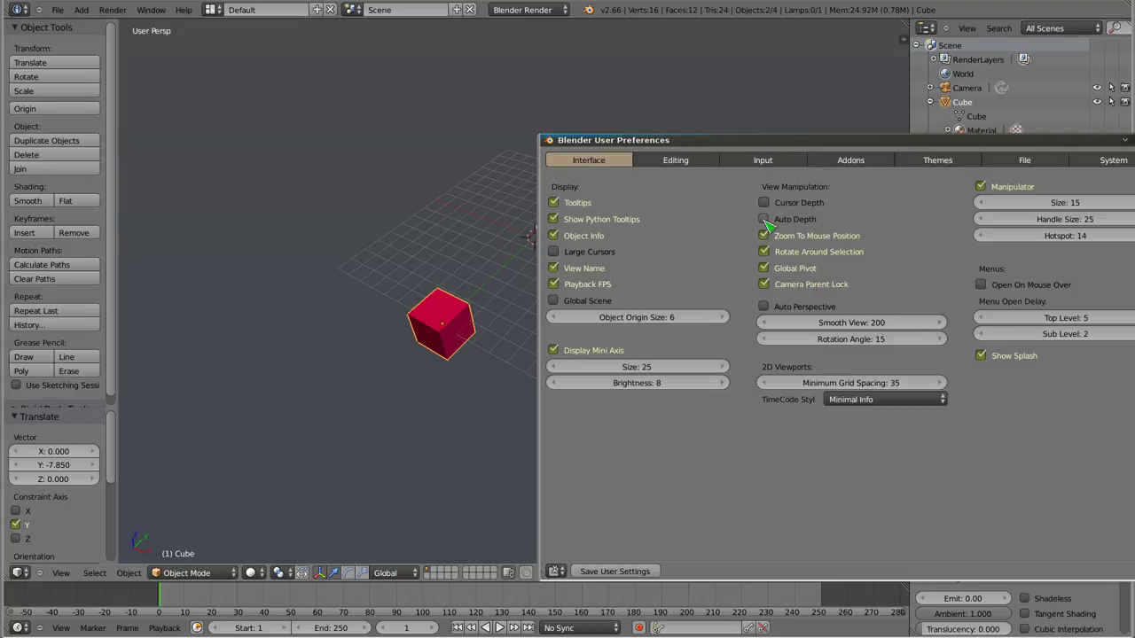
click(769, 221)
mouse_move(502, 245)
middle_down()
mouse_move(581, 292)
mouse_move(419, 216)
middle_up()
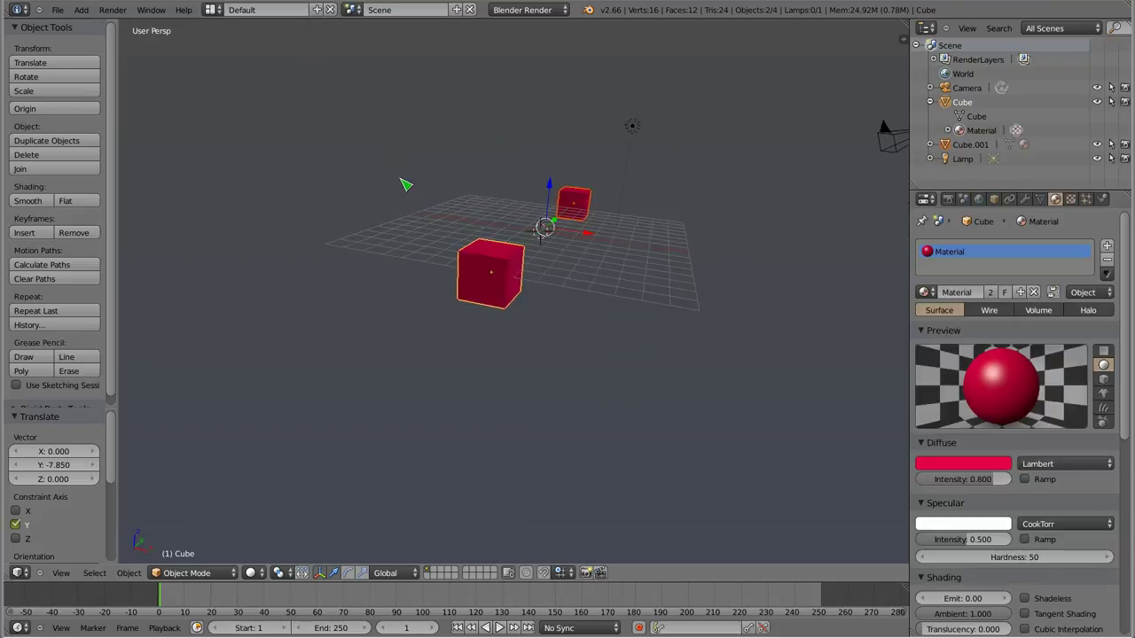
scroll(500, 272, up, 3)
scroll(499, 273, up, 2)
scroll(499, 279, down, 2)
right_click(500, 286)
- Select the small cube Cube.001 and zoom and tilt the view around it
scroll(500, 275, up, 4)
scroll(499, 266, down, 5)
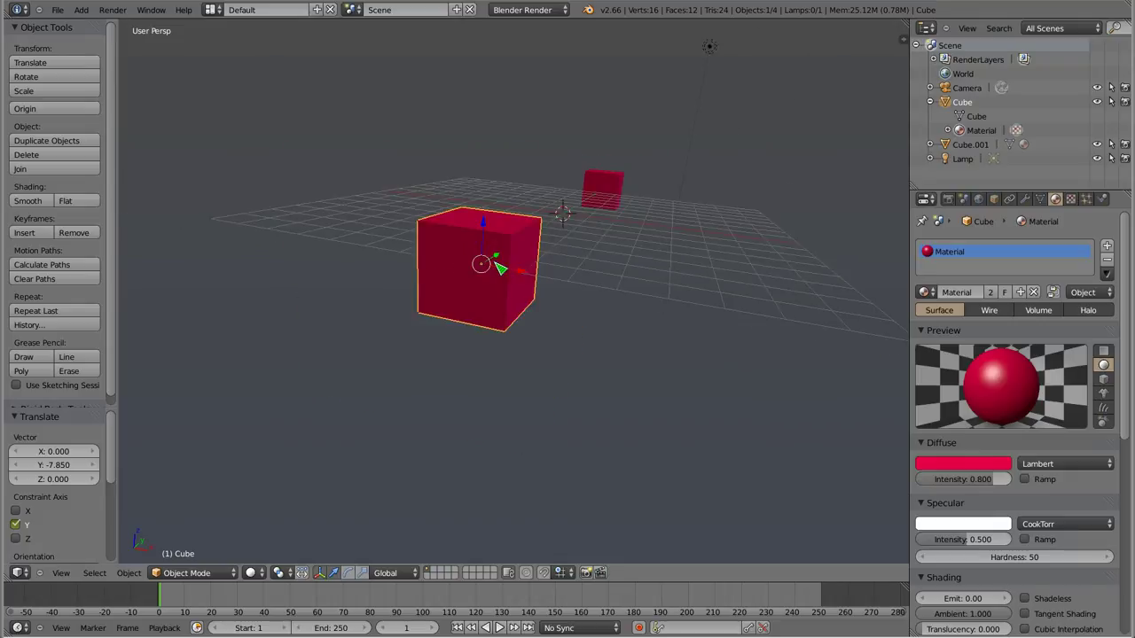
scroll(499, 266, down, 2)
right_click(594, 203)
scroll(603, 203, up, 3)
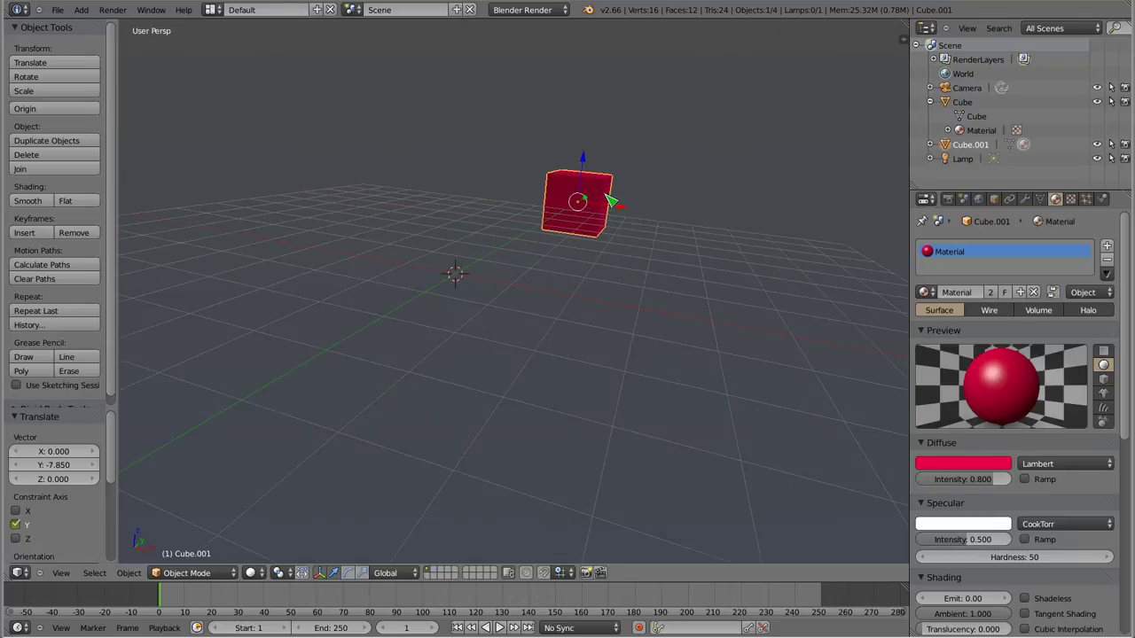
scroll(609, 202, up, 1)
scroll(610, 202, up, 1)
scroll(609, 200, down, 1)
scroll(609, 201, down, 3)
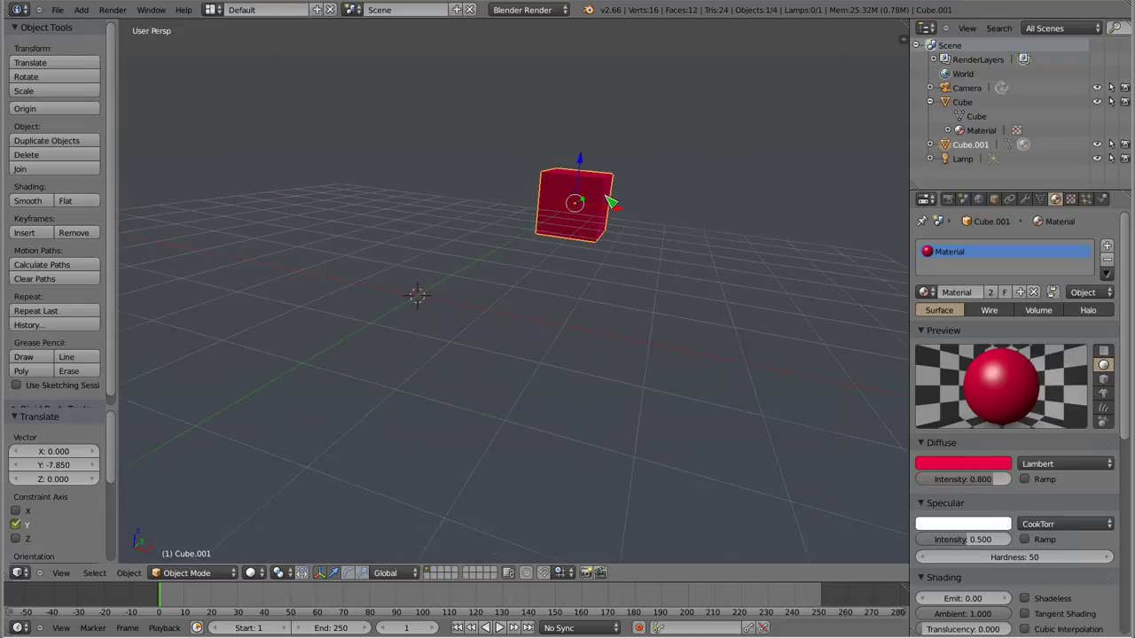
scroll(610, 203, down, 3)
key(KP_8)
key(KP_8)
key(KP_2)
key(KP_2)
scroll(633, 271, up, 3)
scroll(262, 257, up, 2)
scroll(263, 256, down, 2)
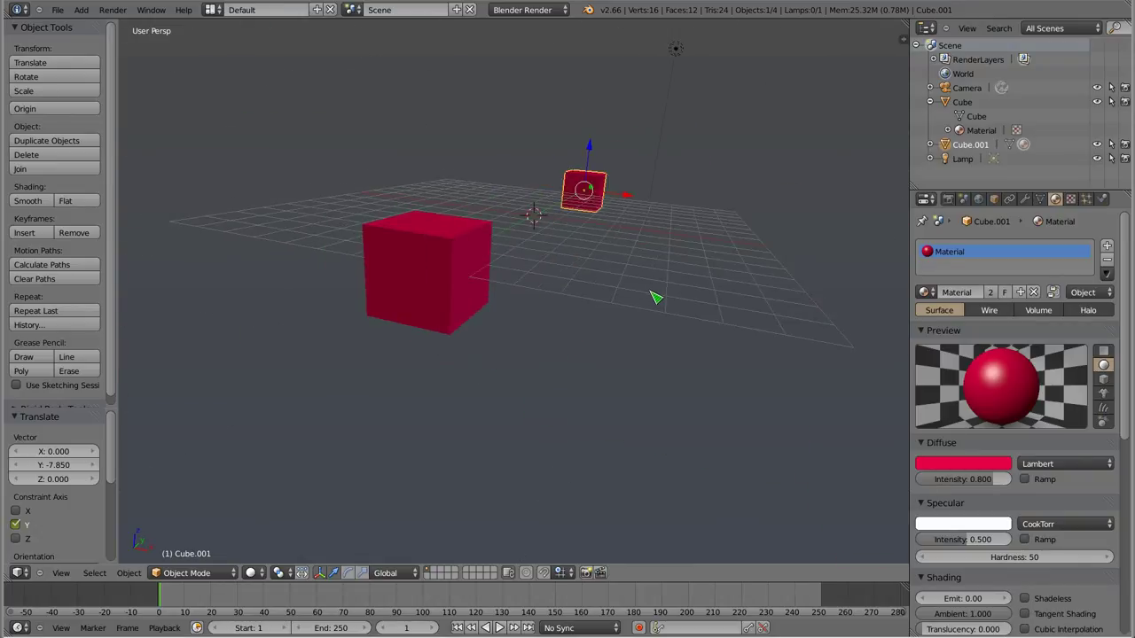
- Glance at the Interface preferences, then zoom and orbit around the small cube
key(ctrl+alt+u)
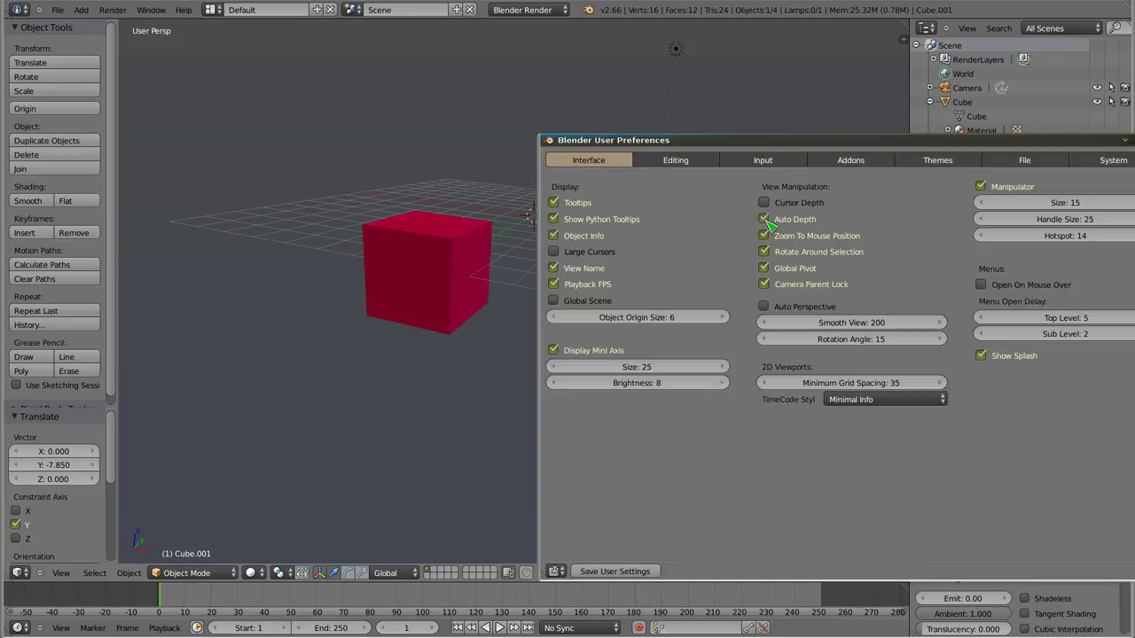
right_click(582, 270)
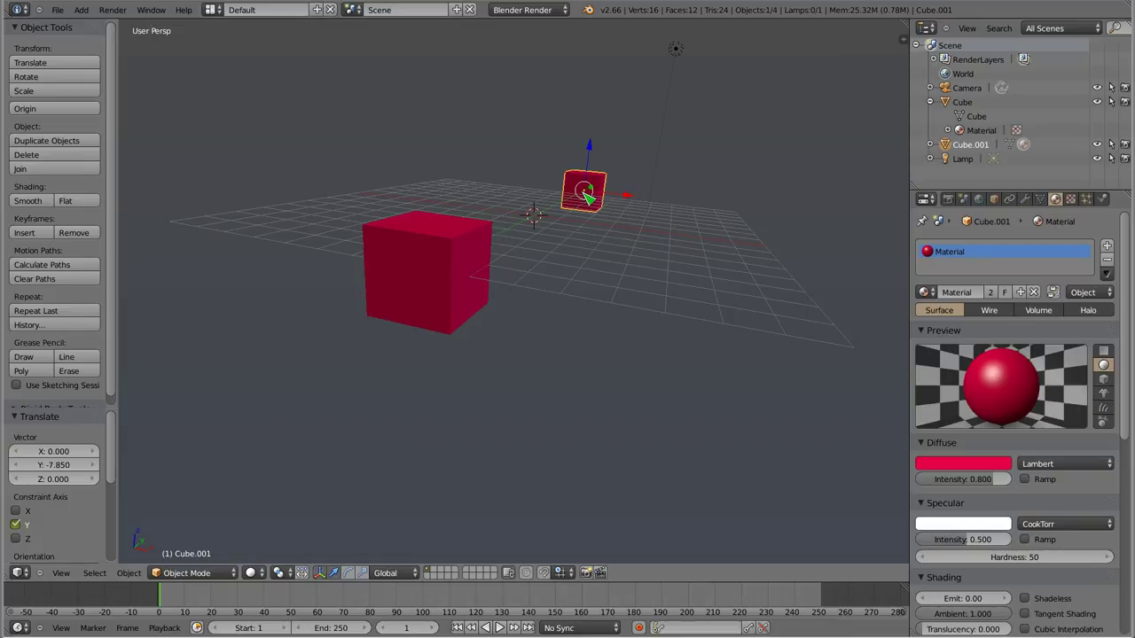
scroll(592, 194, up, 3)
scroll(591, 194, up, 1)
scroll(592, 196, up, 2)
scroll(593, 198, up, 2)
scroll(591, 194, down, 2)
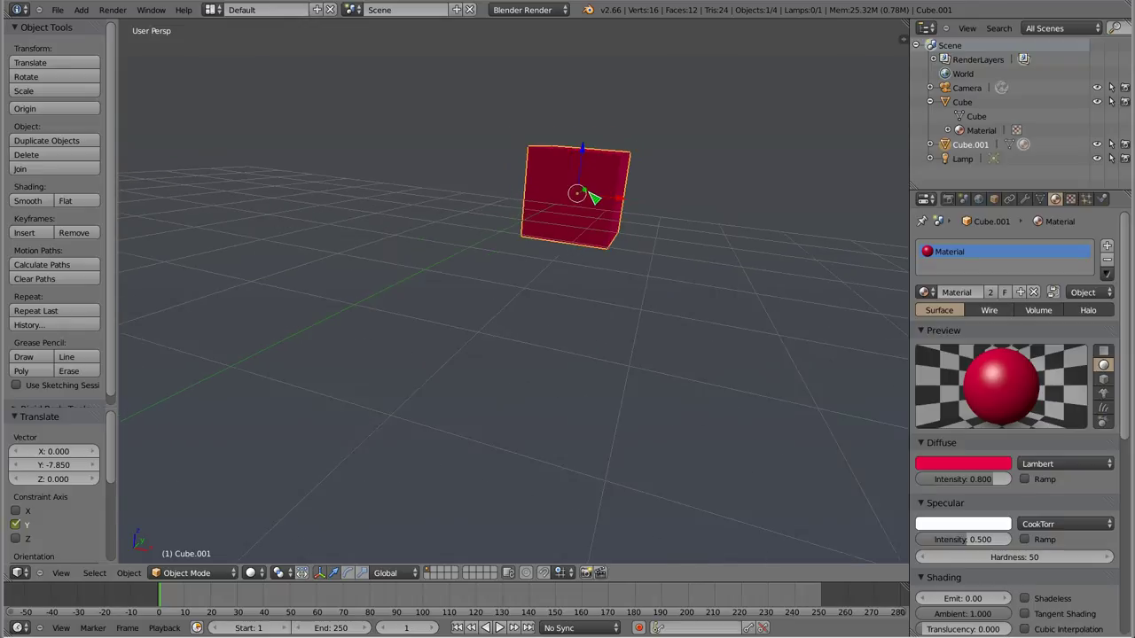
scroll(587, 191, down, 3)
scroll(431, 278, up, 2)
scroll(420, 290, up, 2)
scroll(421, 290, down, 2)
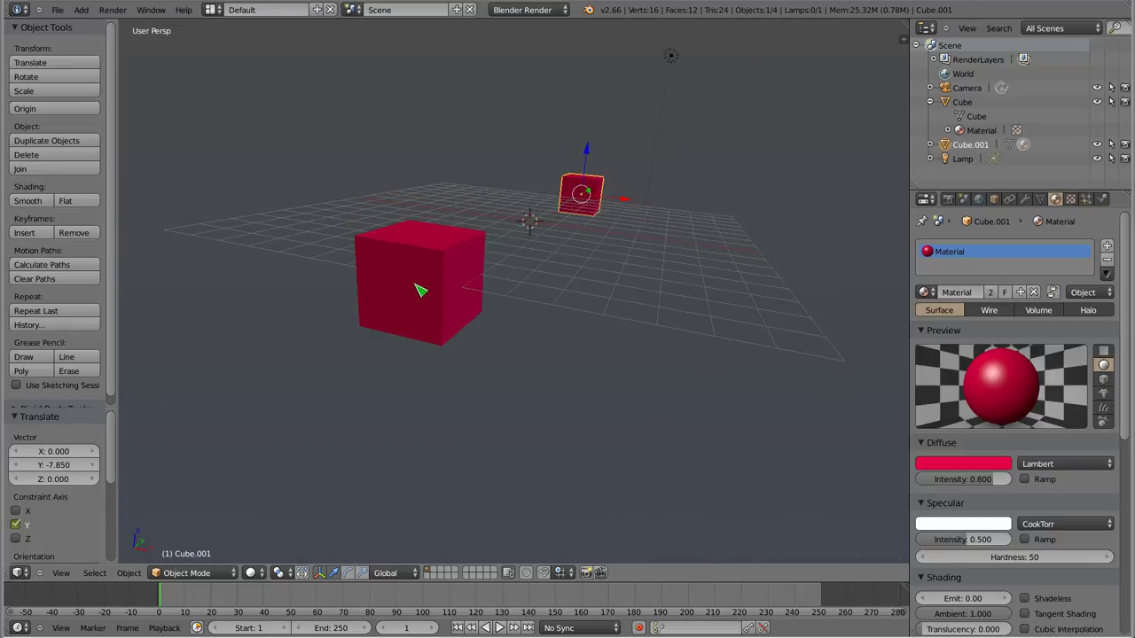
mouse_move(427, 271)
middle_down()
mouse_move(410, 289)
mouse_move(494, 307)
middle_up()
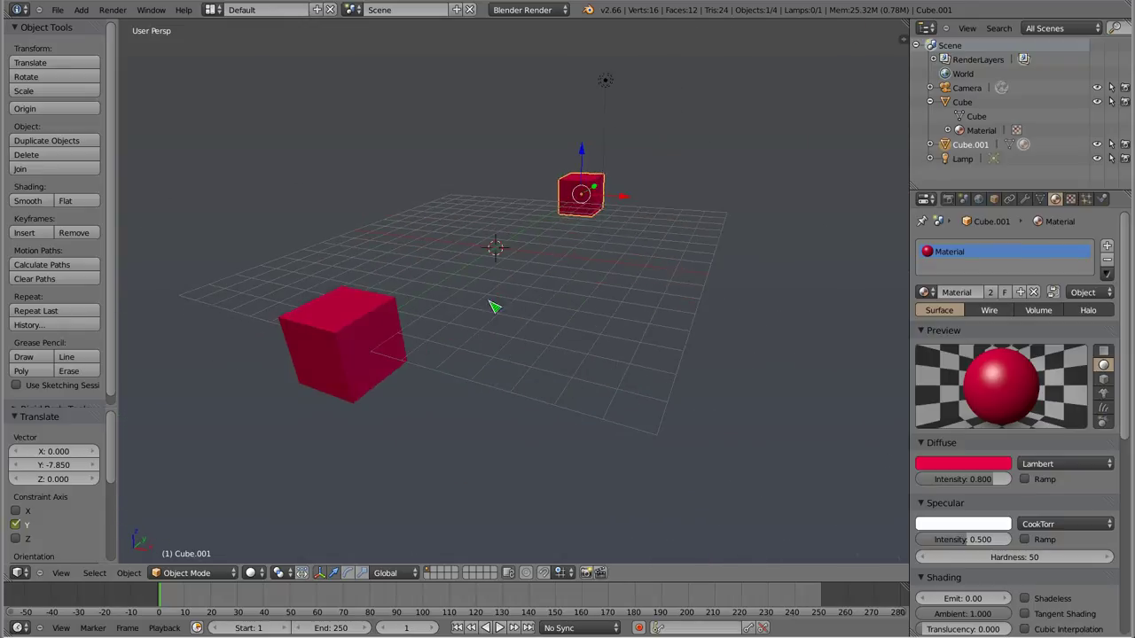
middle_drag(685, 342, 679, 347)
middle_drag(457, 232, 460, 268)
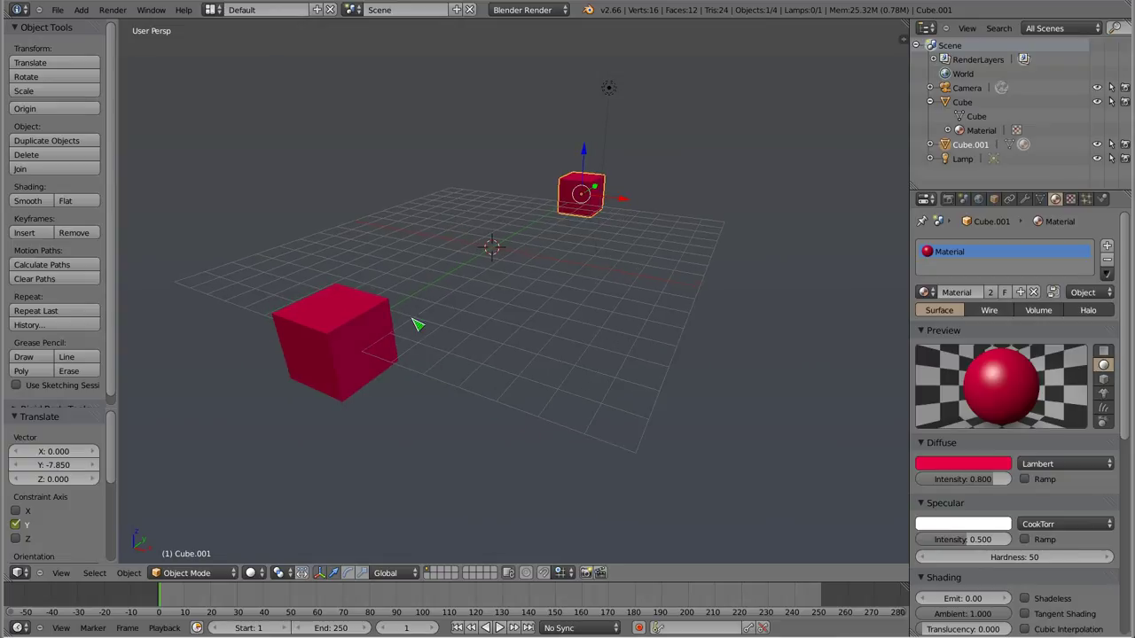
- Make the large Cube the active object, zooming in and out on it
right_click(377, 335)
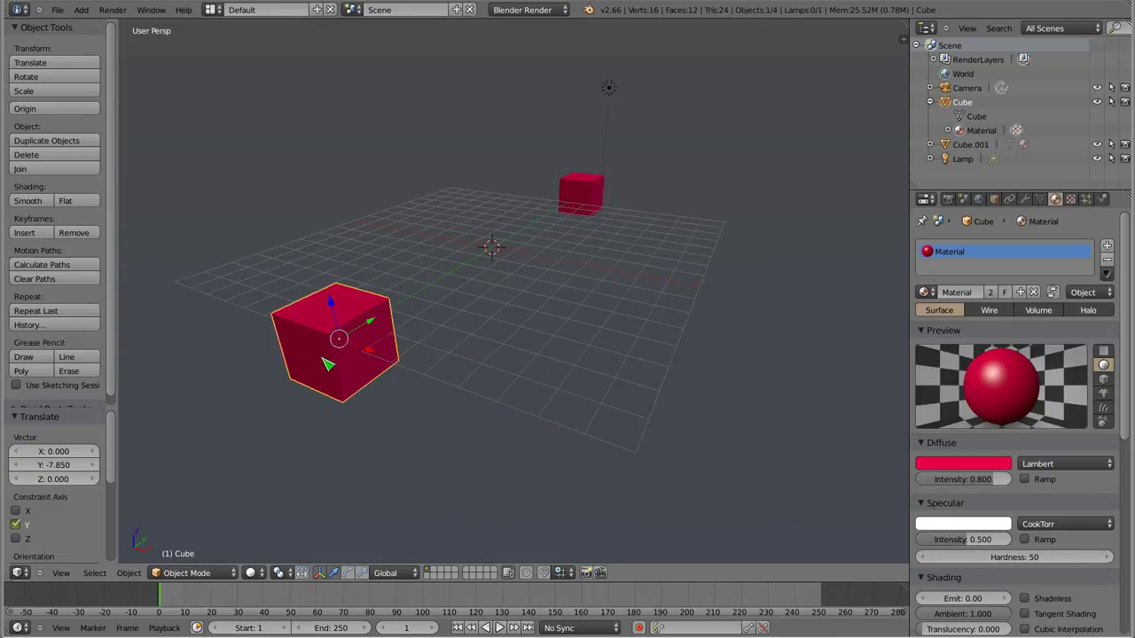
scroll(326, 362, up, 4)
scroll(322, 363, down, 2)
scroll(505, 385, up, 4)
scroll(505, 385, down, 3)
scroll(448, 174, up, 3)
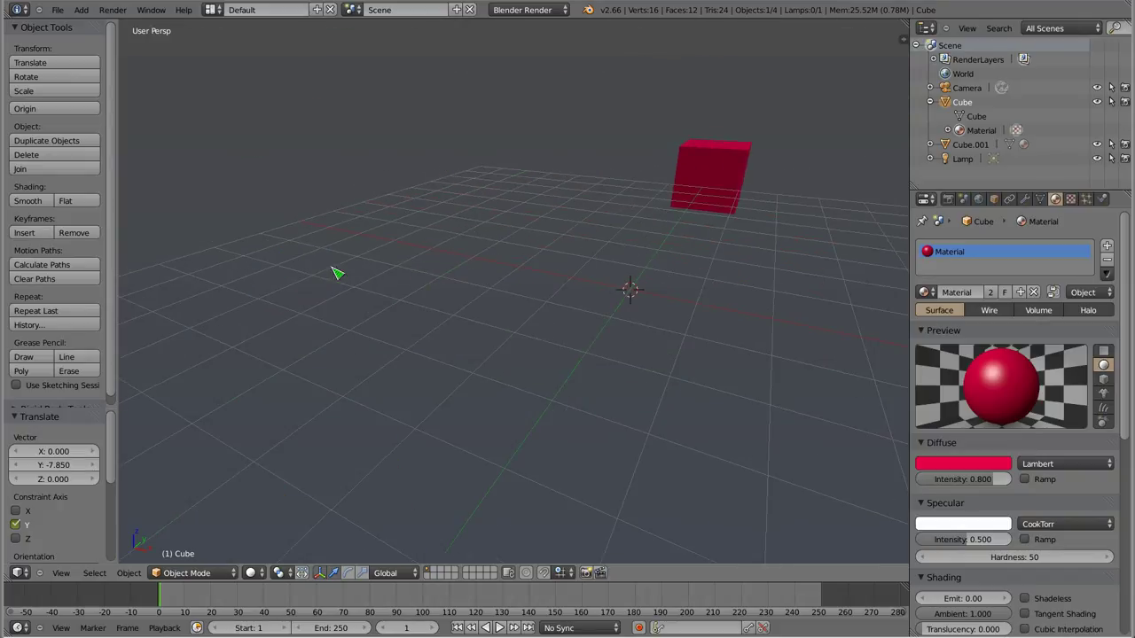
scroll(455, 216, down, 2)
scroll(456, 215, down, 2)
scroll(671, 343, up, 3)
scroll(669, 344, down, 3)
scroll(378, 280, up, 4)
scroll(350, 281, down, 4)
scroll(667, 363, up, 4)
scroll(666, 363, down, 3)
scroll(370, 352, up, 4)
- Turn on Cursor Depth in the Interface preferences
scroll(370, 352, down, 2)
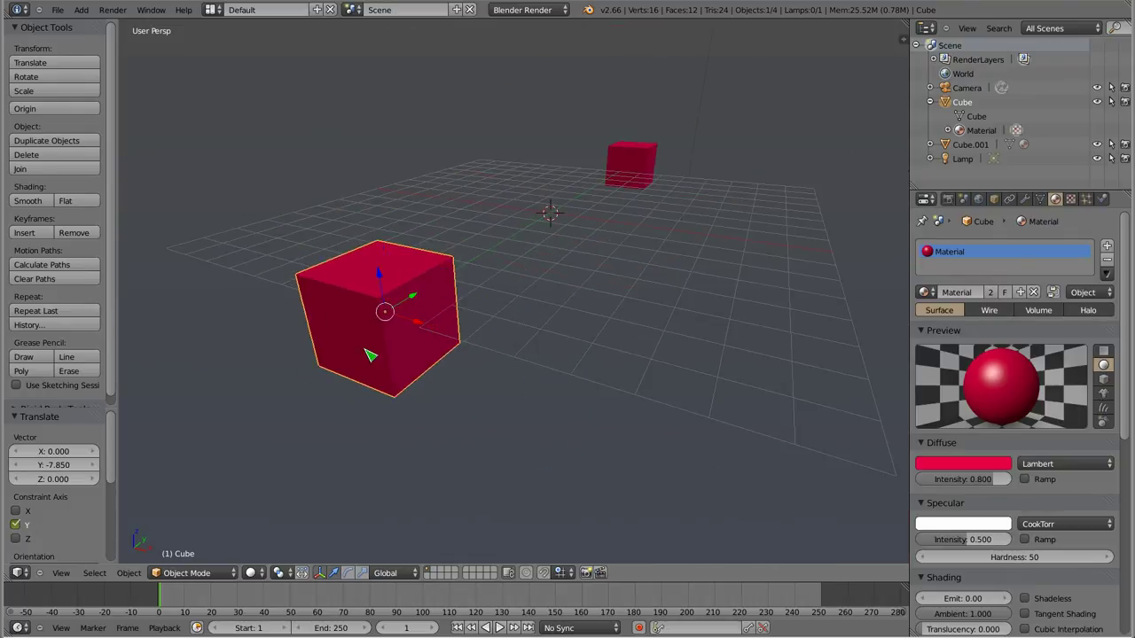
key(ctrl+alt+u)
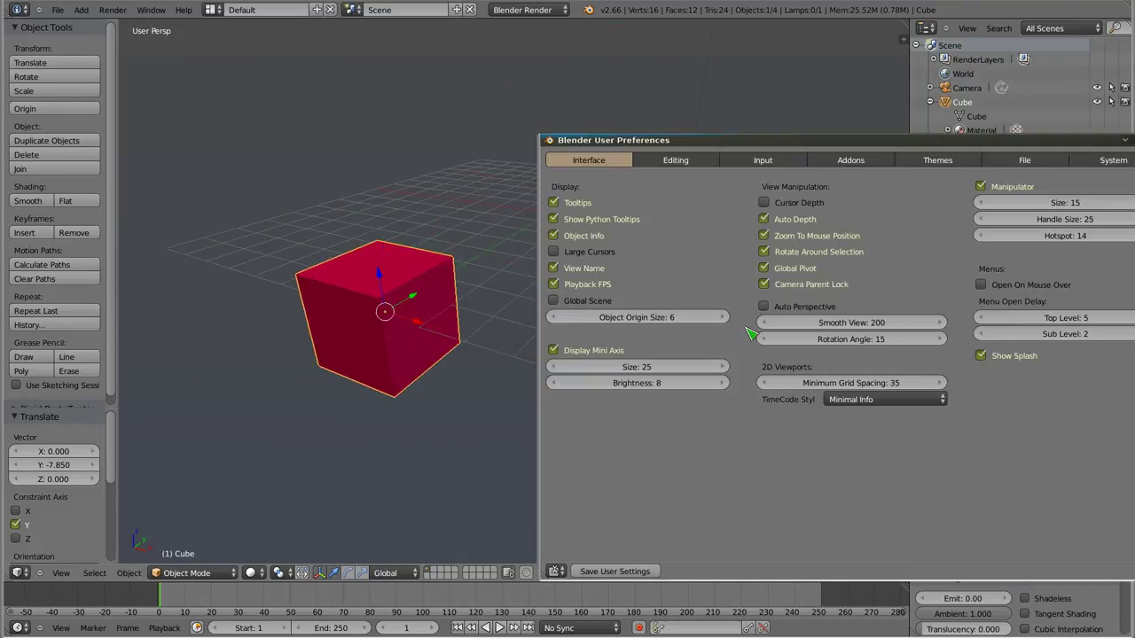
click(767, 203)
click(352, 104)
- Place the 3D cursor at several spots, ending on the cube's top face
click(380, 141)
click(438, 95)
click(337, 97)
click(342, 144)
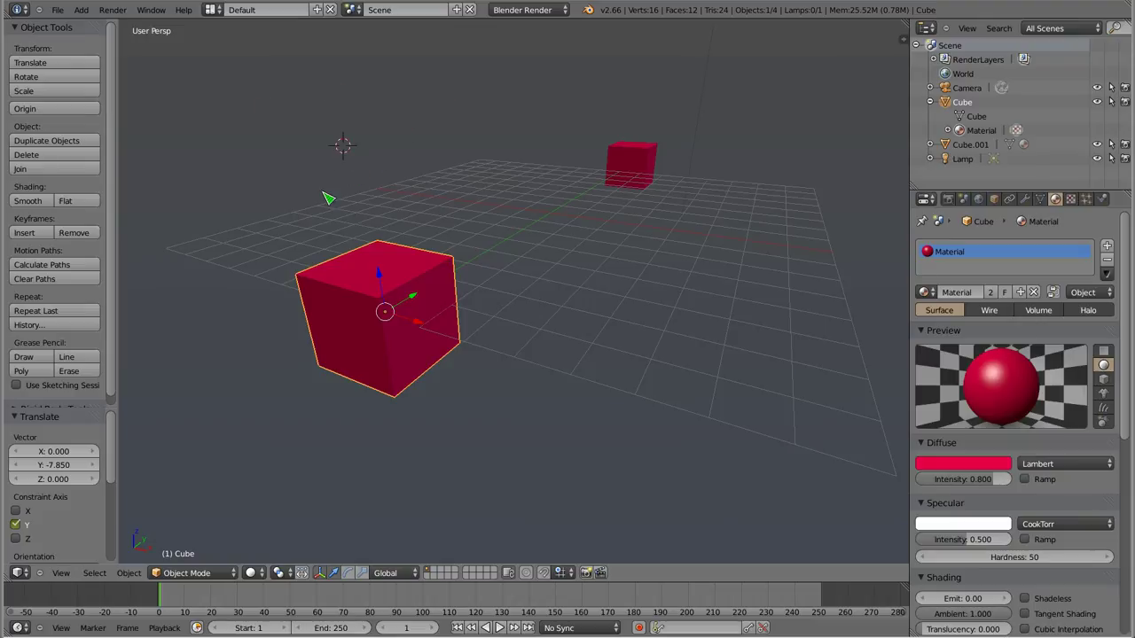
click(401, 277)
mouse_move(458, 331)
middle_down()
mouse_move(371, 255)
mouse_move(388, 307)
middle_up()
- Turn Cursor Depth back off in the preferences
key(ctrl+alt+u)
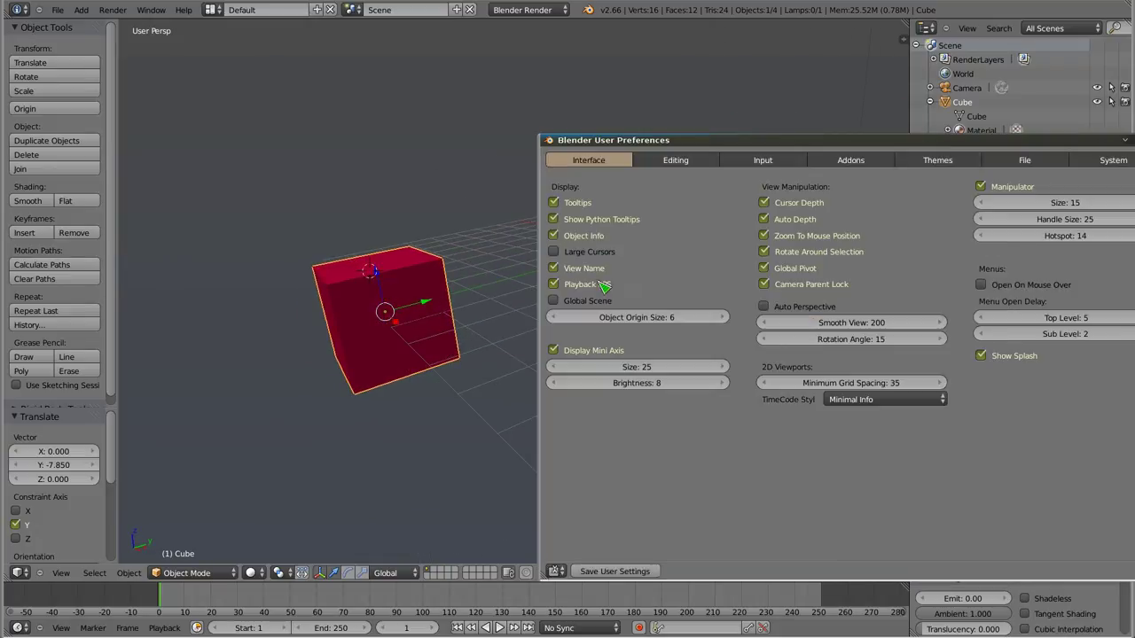
click(767, 205)
scroll(464, 281, down, 3)
- Orbit to reveal camera, lamp and second cube, placing the 3D cursor on it
mouse_move(464, 280)
middle_down()
mouse_move(450, 262)
mouse_move(459, 406)
middle_up()
middle_drag(476, 340, 552, 338)
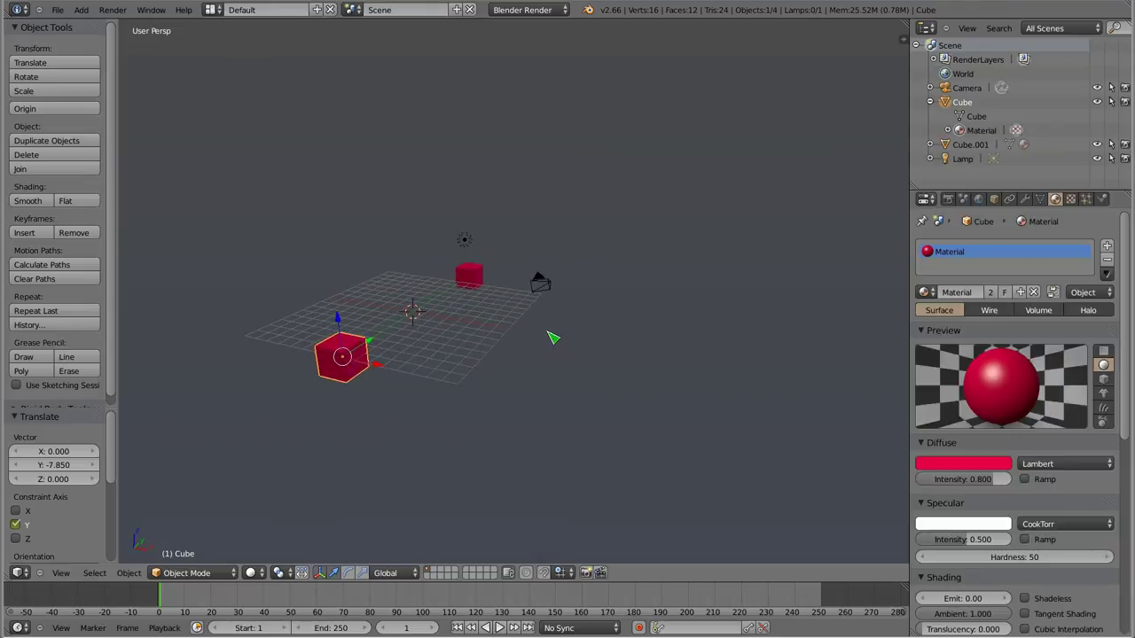
middle_drag(474, 342, 470, 322)
click(447, 286)
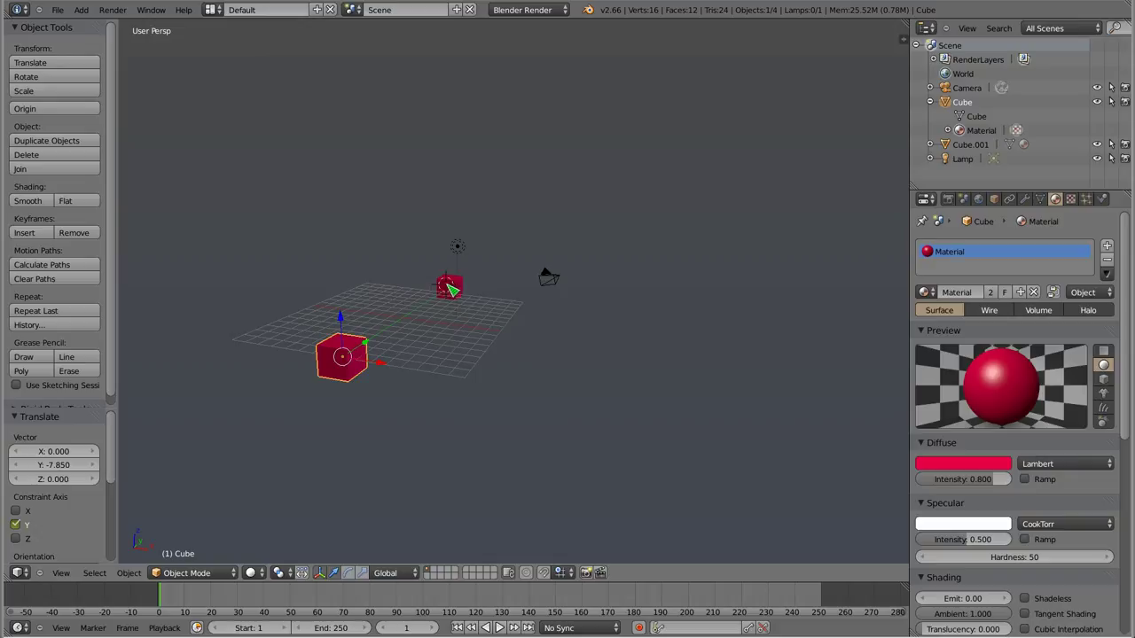
mouse_move(498, 328)
middle_down()
mouse_move(415, 367)
mouse_move(526, 357)
middle_up()
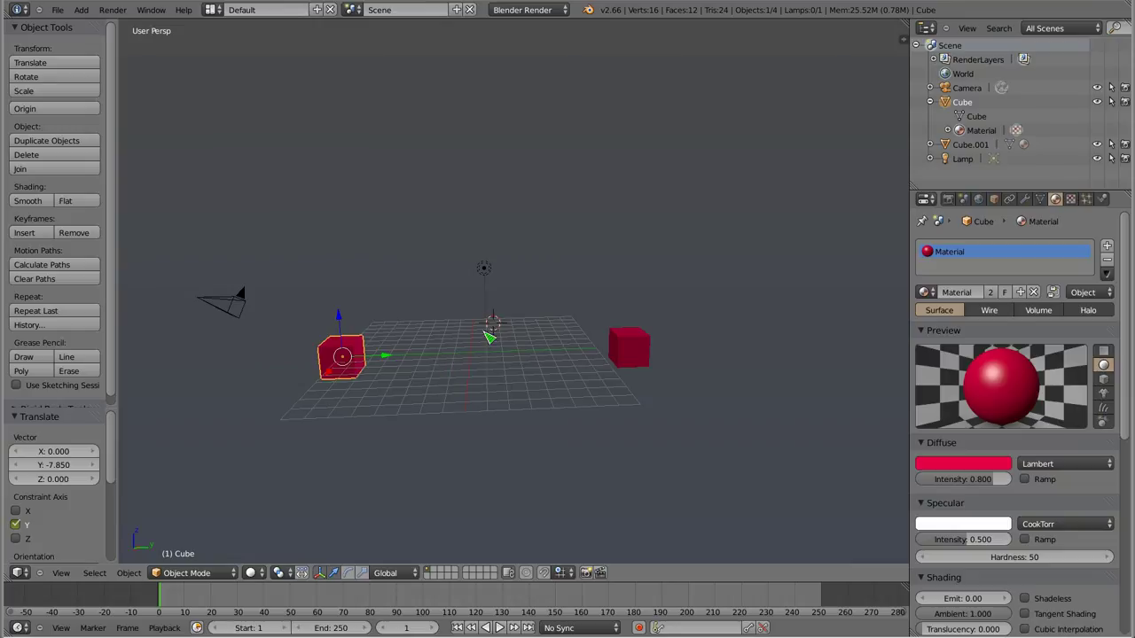
mouse_move(456, 393)
middle_down()
mouse_move(473, 458)
mouse_move(601, 434)
mouse_move(512, 236)
middle_up()
- Re-enable Cursor Depth and orbit so the grid is nearly edge-on
key(ctrl+alt+u)
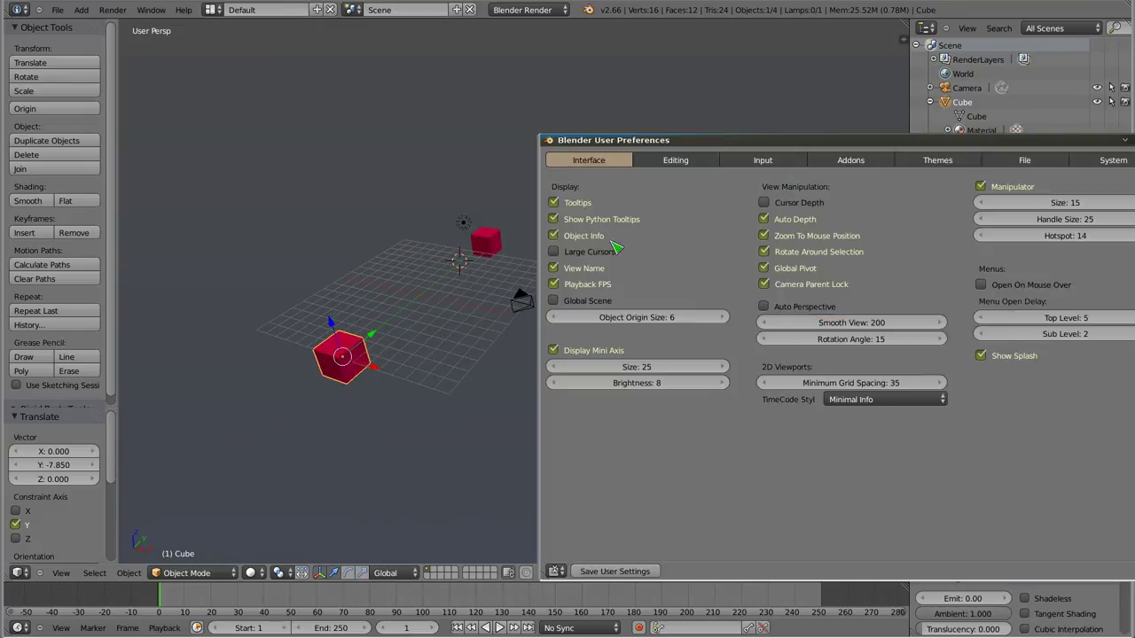
click(780, 213)
mouse_move(498, 266)
middle_down()
mouse_move(642, 282)
mouse_move(611, 353)
mouse_move(486, 391)
mouse_move(398, 207)
mouse_move(425, 329)
mouse_move(424, 308)
middle_up()
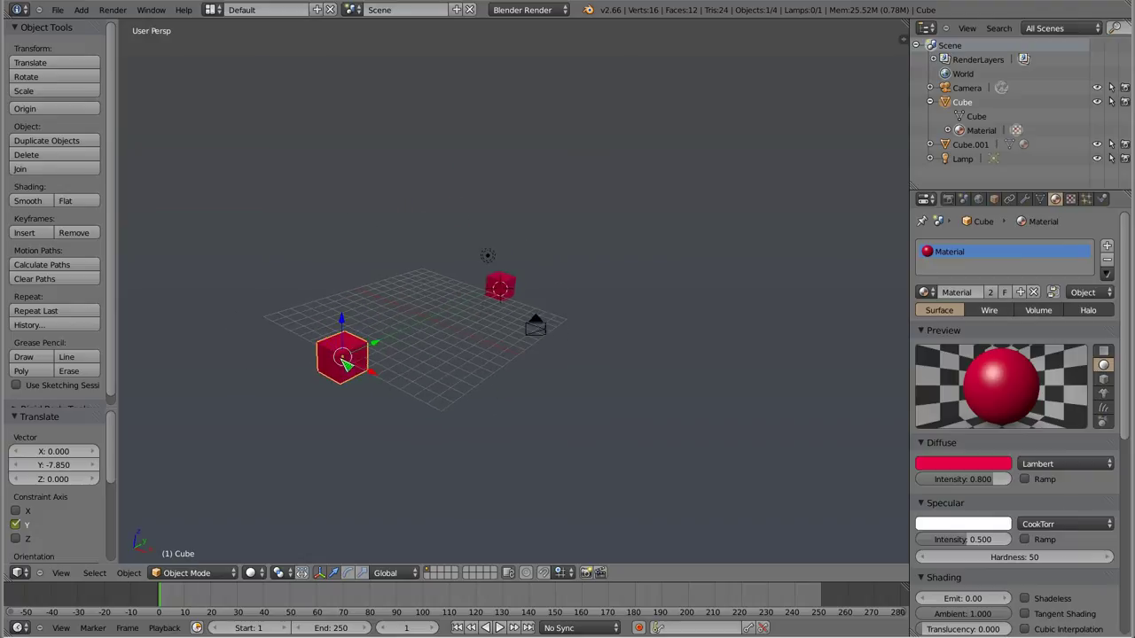
scroll(347, 344, up, 2)
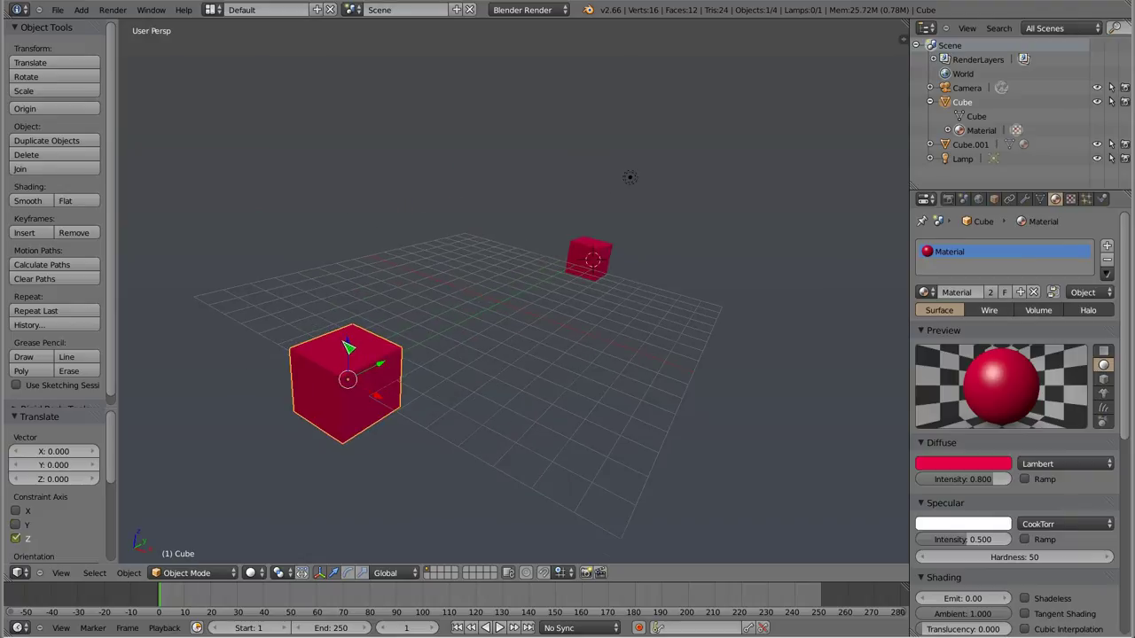
scroll(363, 351, up, 2)
- Add a new mesh cube at the 3D cursor on the red cube's top face
key(shift+s)
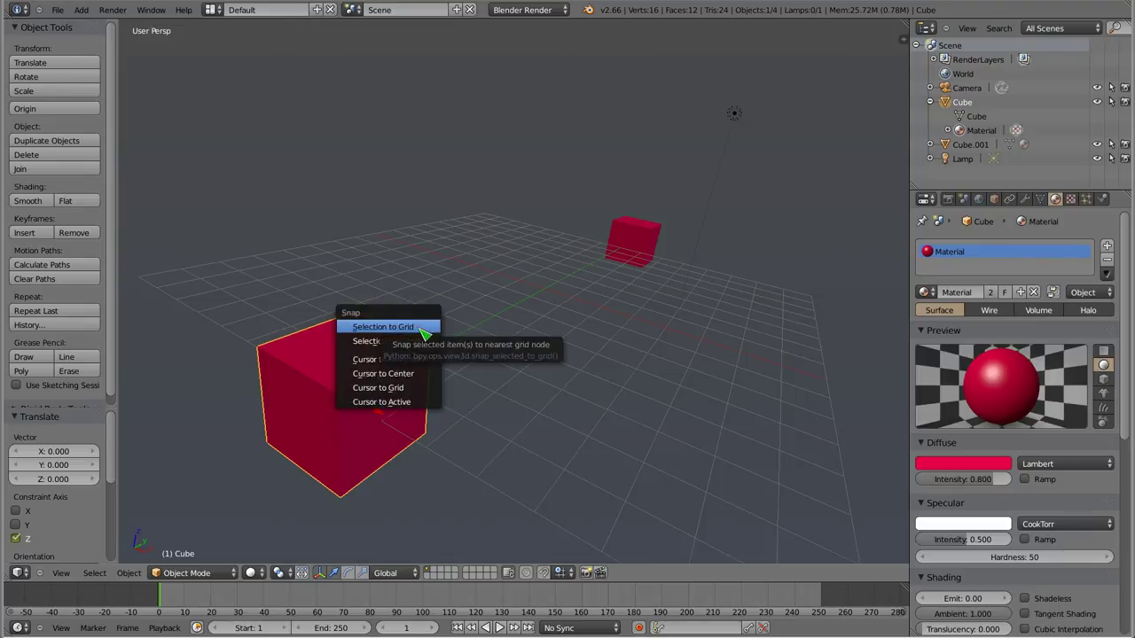
key(Escape)
key(shift+a)
click(511, 267)
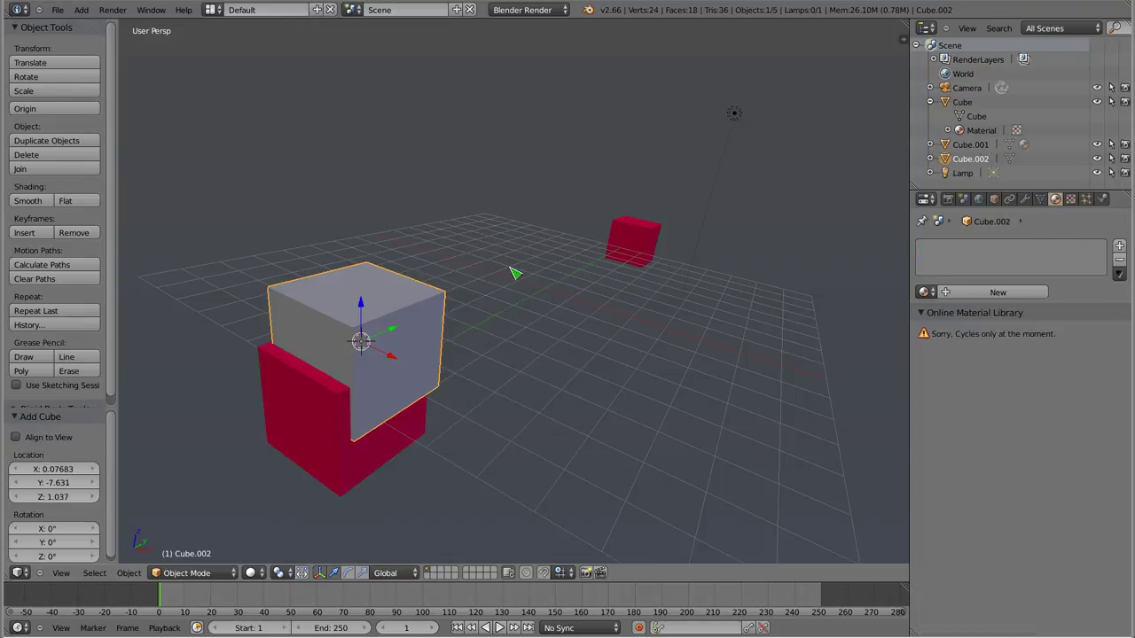
- Delete the grey Cube.002, leaving four scene objects
right_click(302, 404)
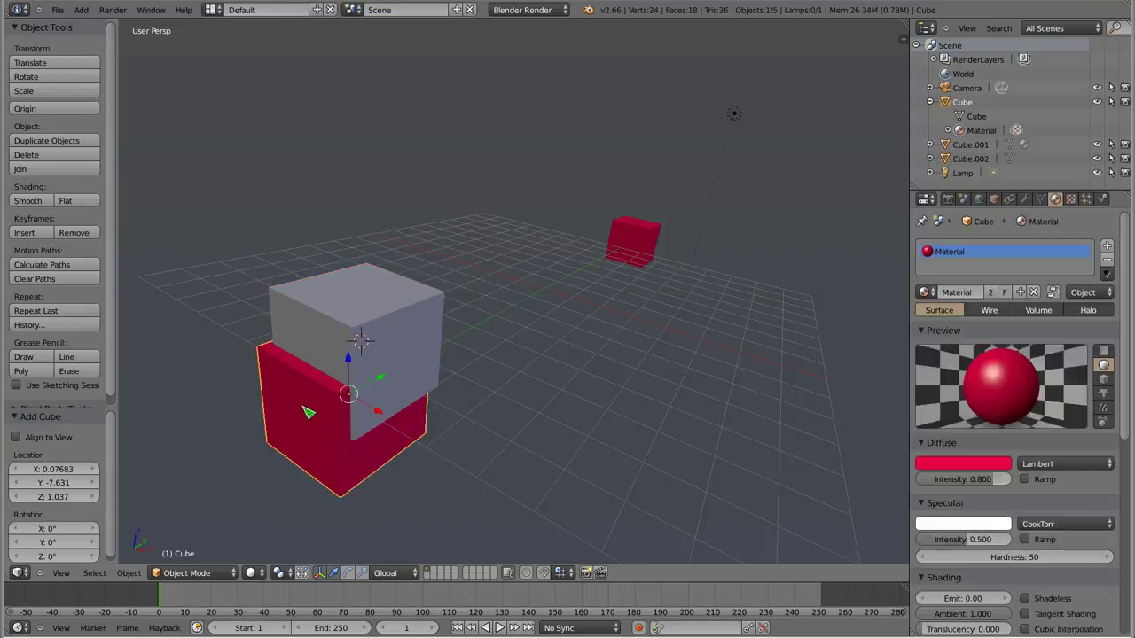
right_click(392, 327)
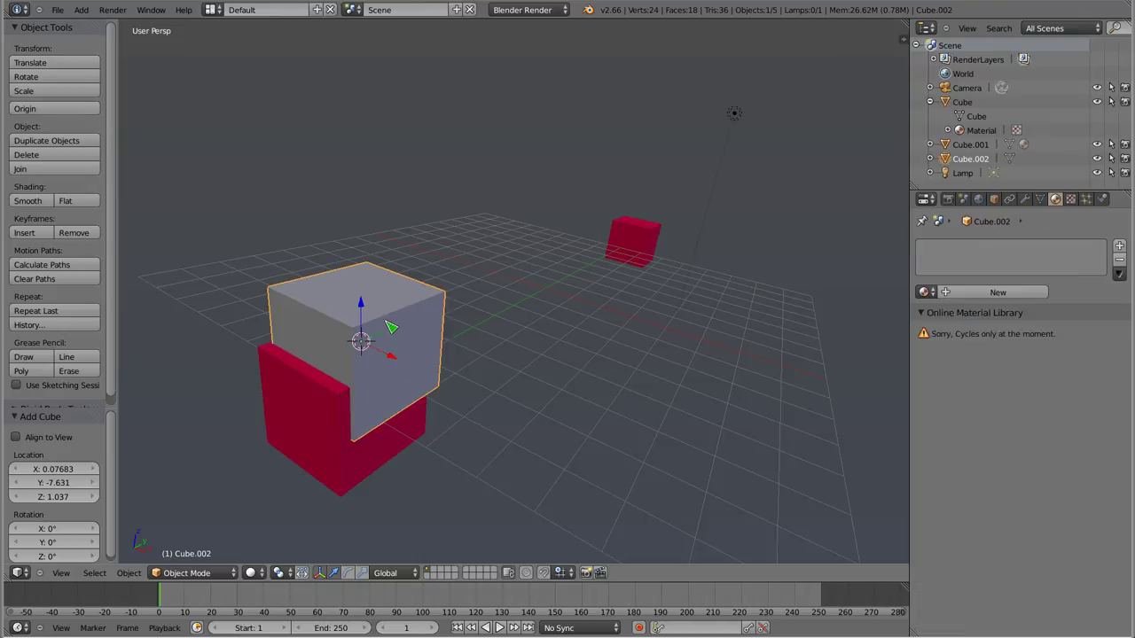
key(x)
click(438, 343)
key(ctrl+alt+u)
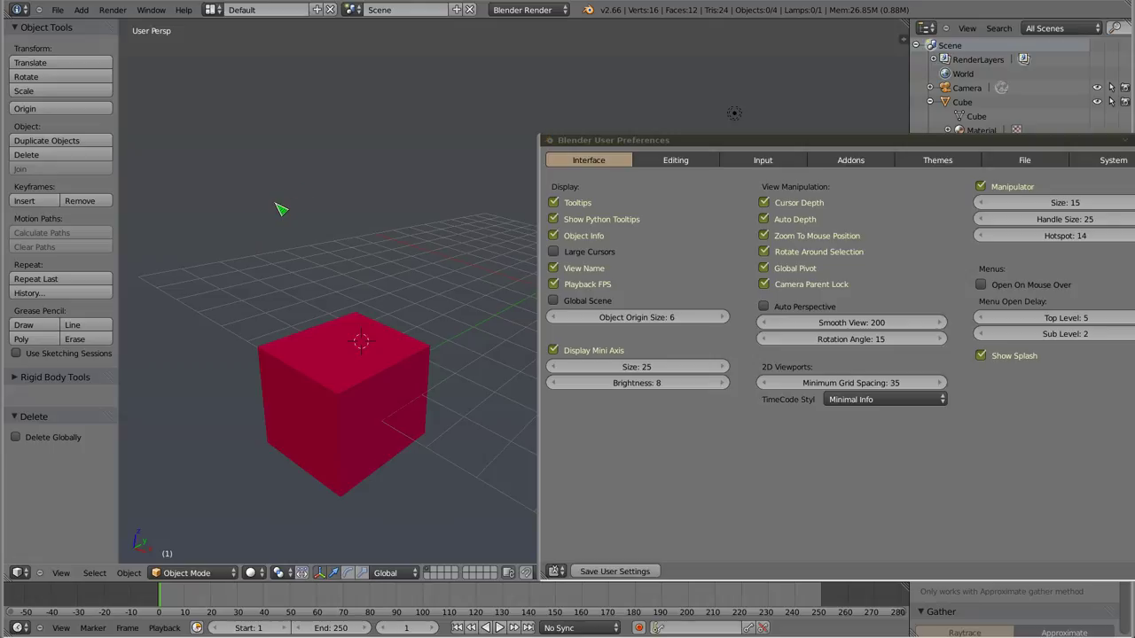
- Turn Cursor Depth off and enable Large Cursors in the Interface preferences
click(764, 203)
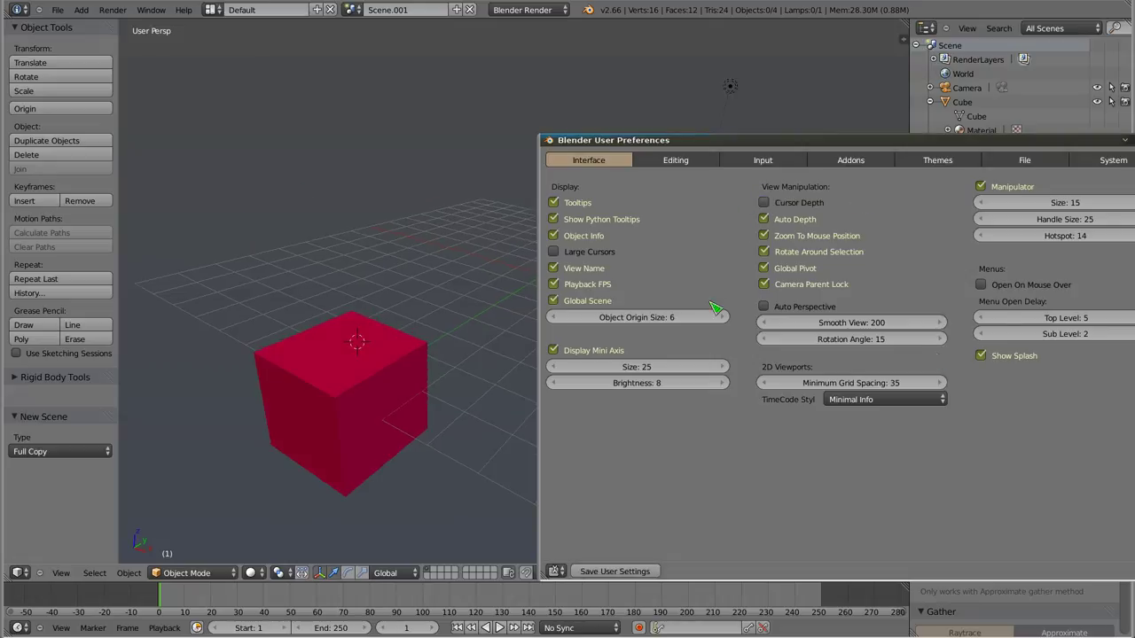
alt+drag(730, 298, 460, 208)
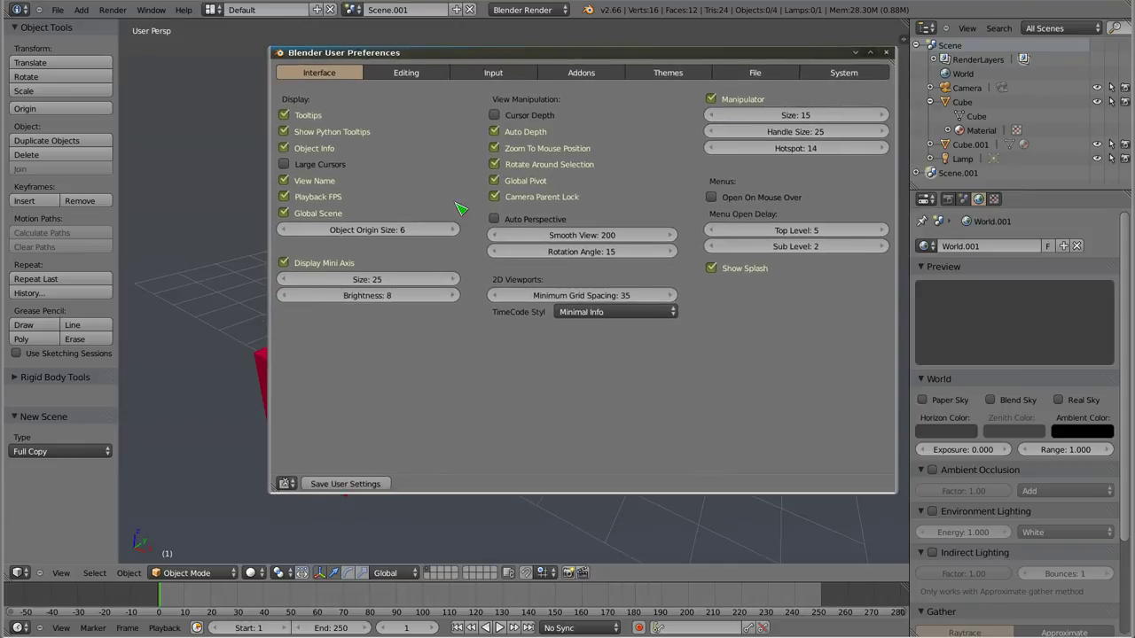
click(306, 165)
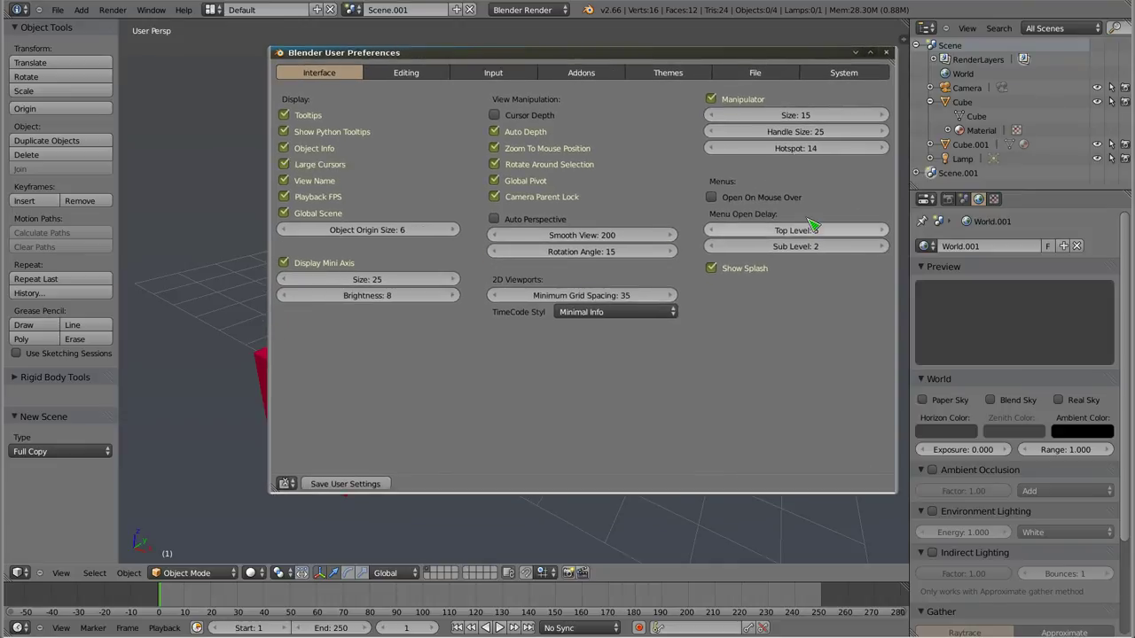
- Set the manipulator size to 14 and close the preferences window
click(796, 118)
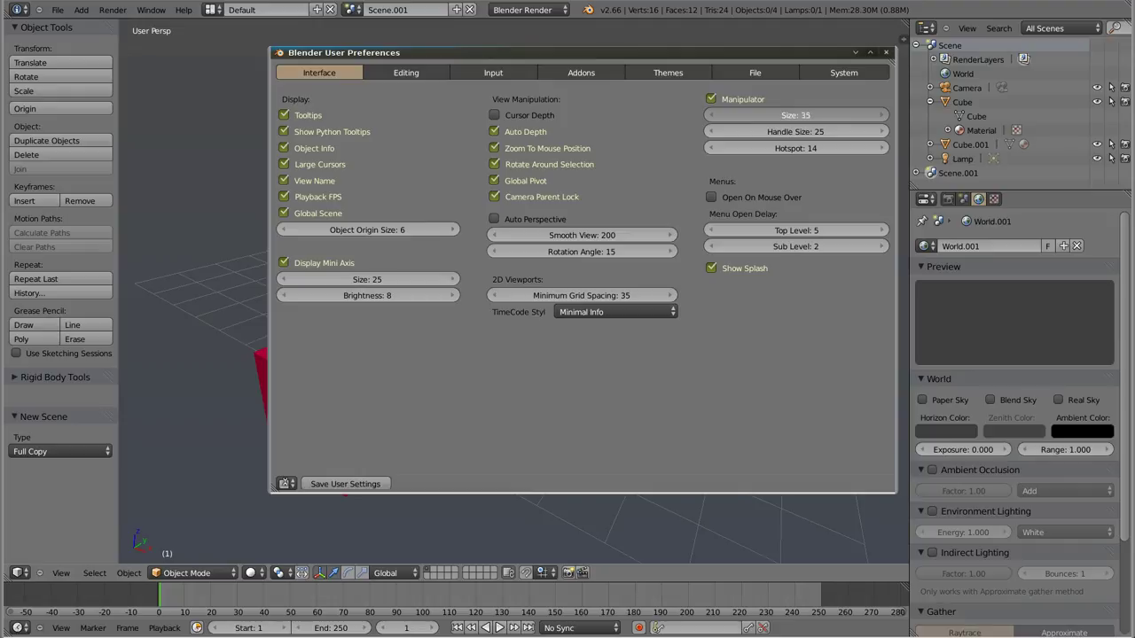
drag(795, 117, 803, 118)
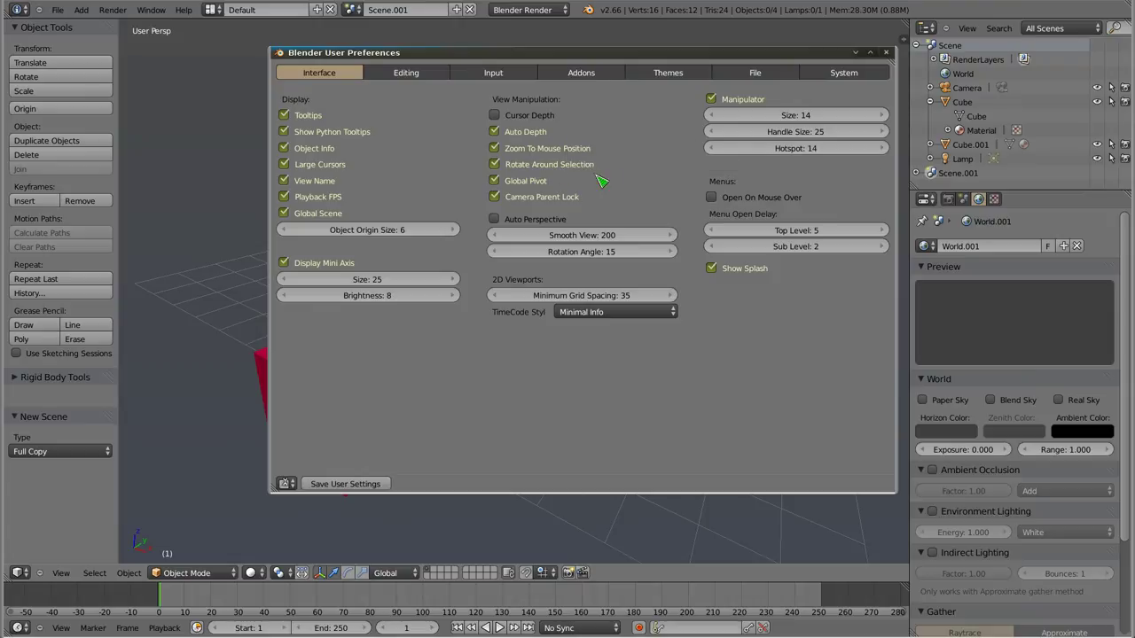
alt+drag(600, 181, 570, 198)
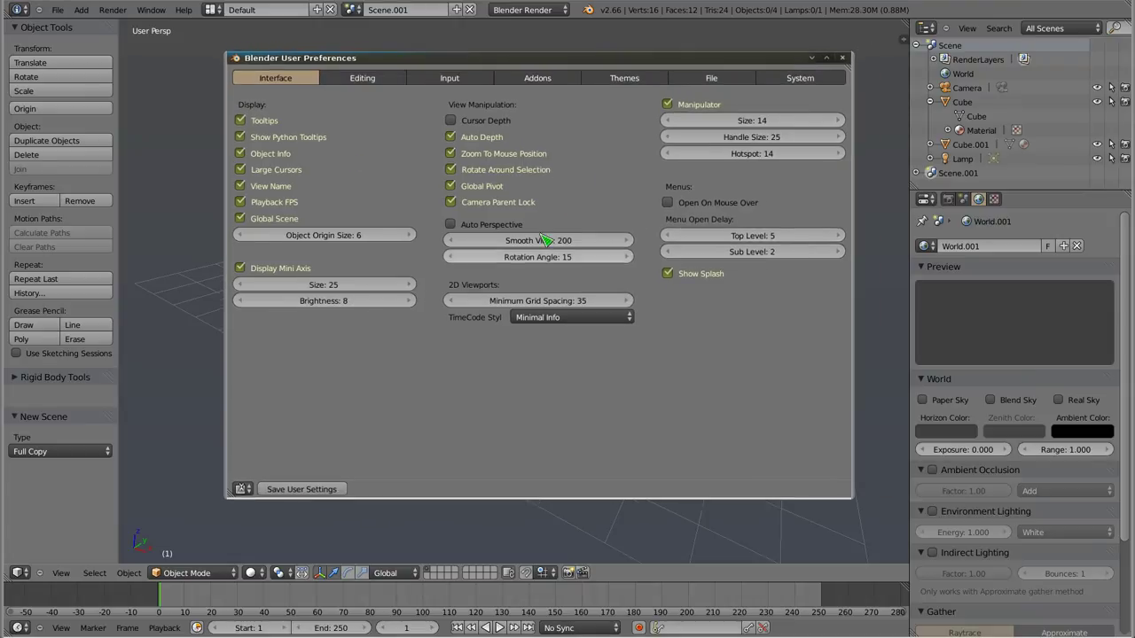
click(842, 58)
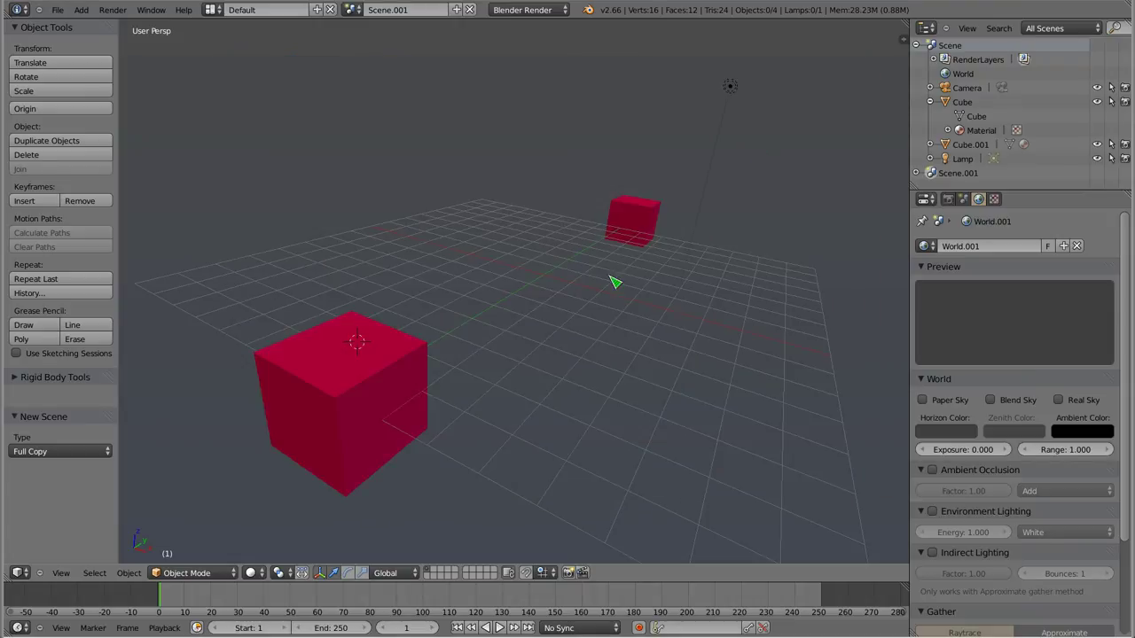
- Orbit around the scene, then switch to Front Ortho view
middle_drag(616, 190, 550, 177)
click(535, 263)
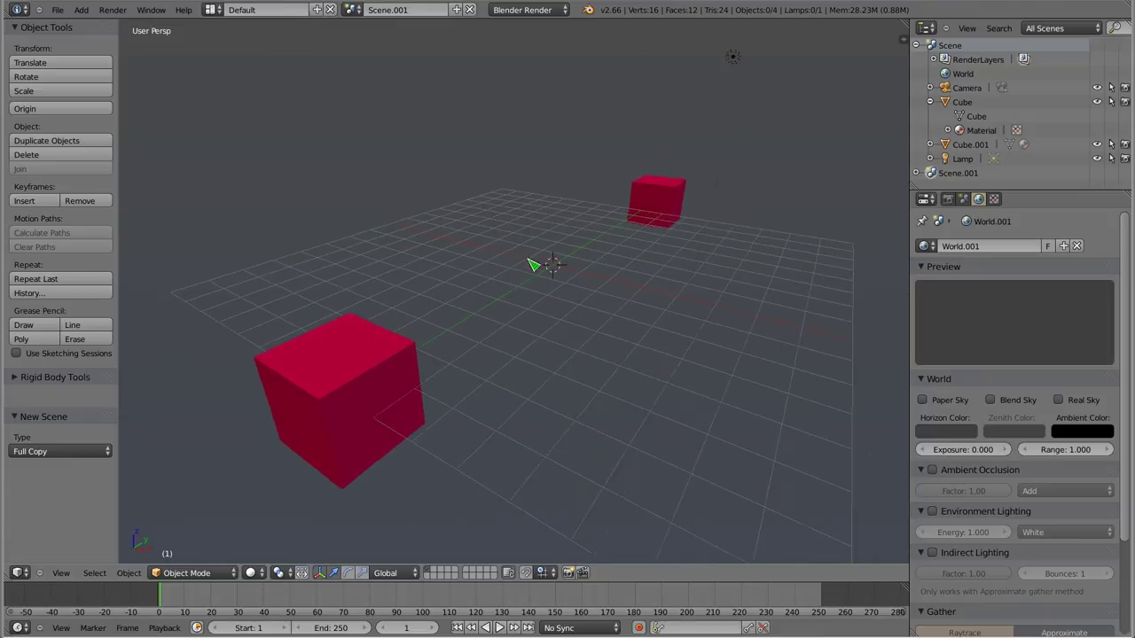
scroll(535, 263, down, 5)
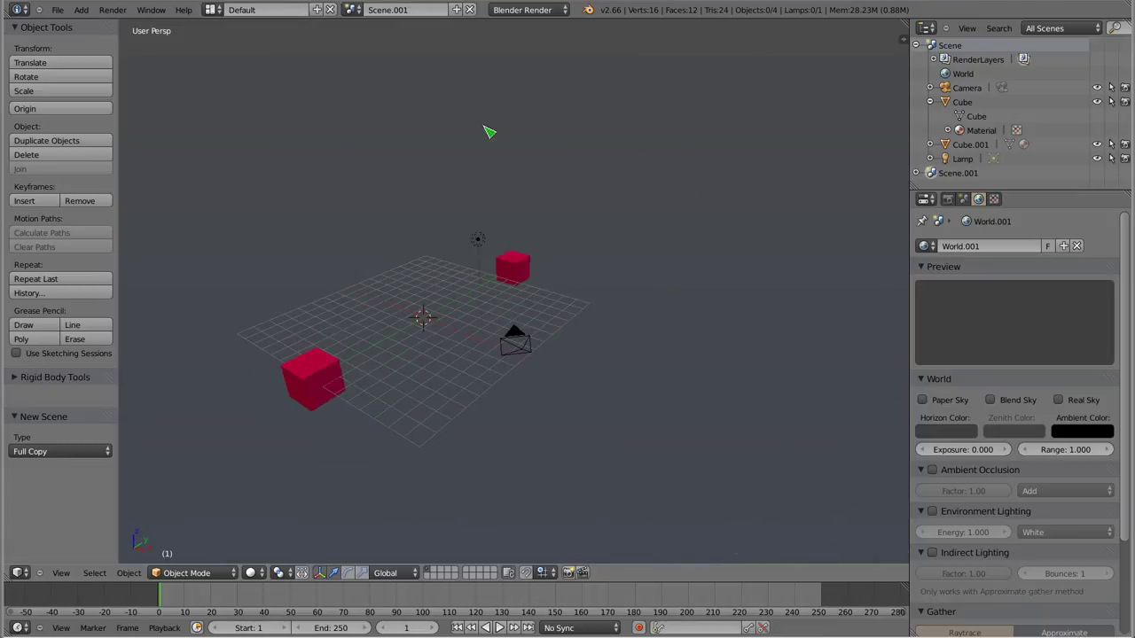
middle_drag(401, 306, 500, 268)
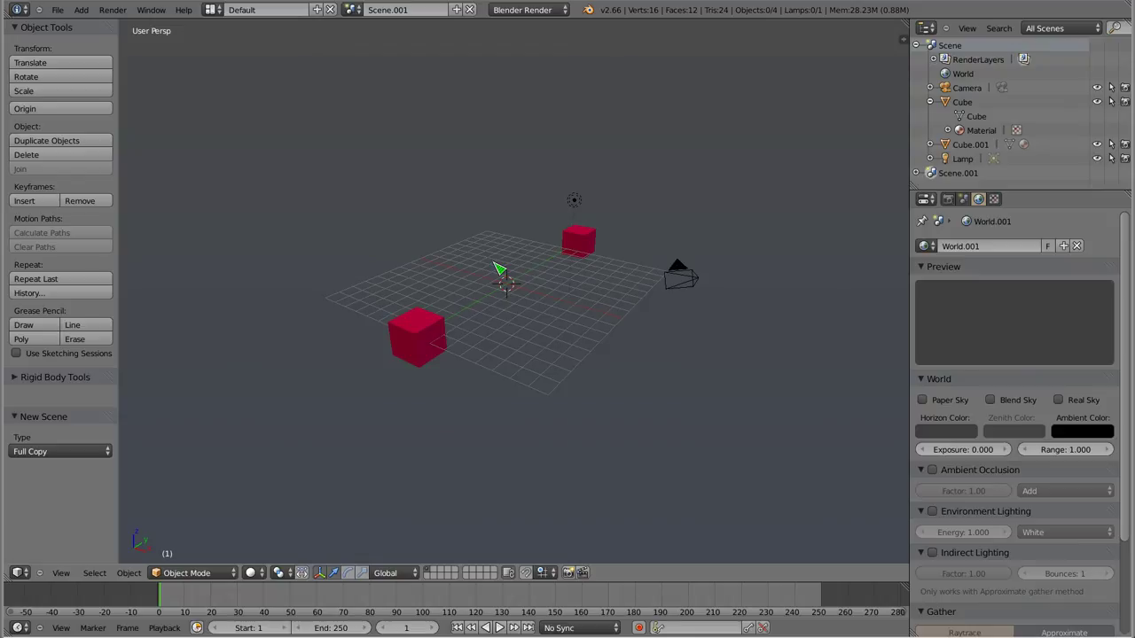
key(KP_1)
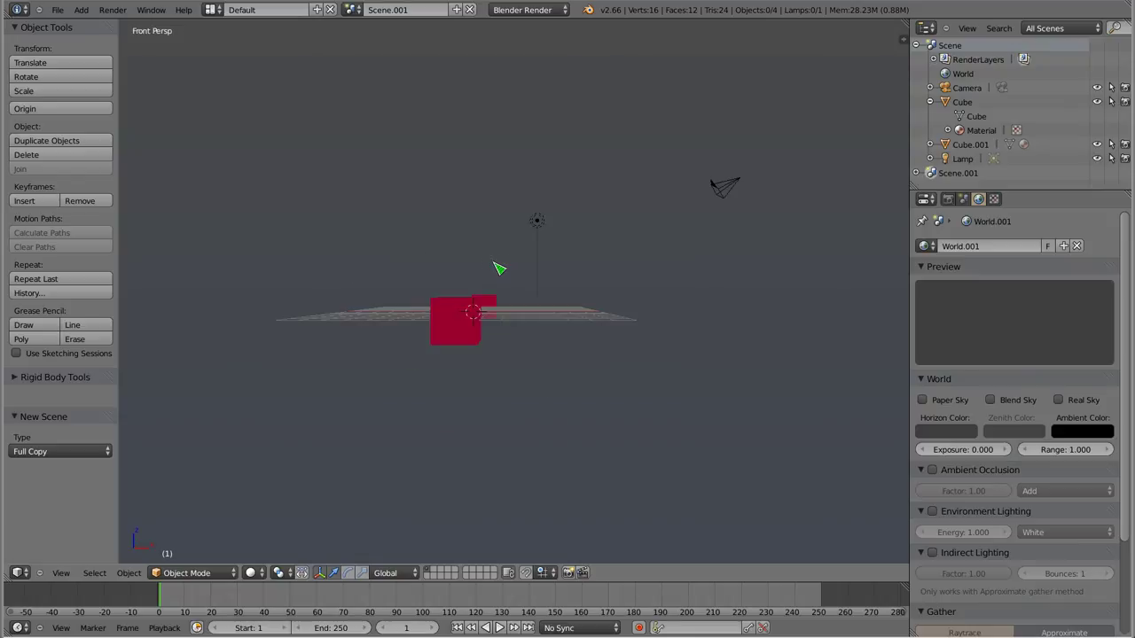
key(KP_5)
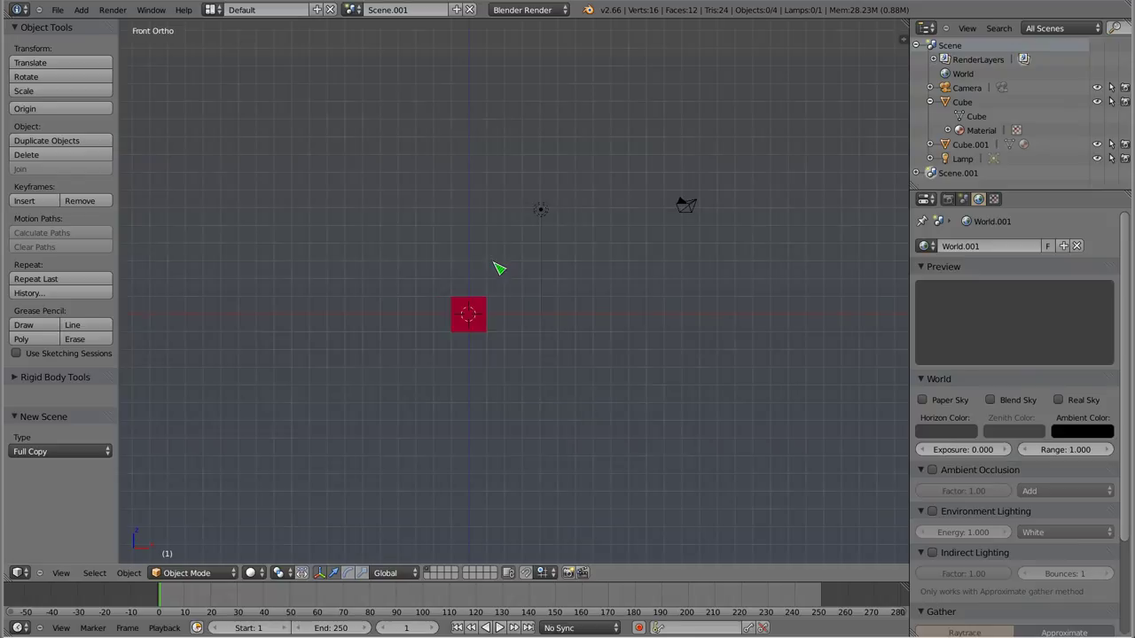
- Delete both overlapping red cubes from Scene.001
right_click(496, 308)
key(x)
click(495, 311)
right_click(489, 314)
key(x)
click(490, 316)
scroll(486, 322, up, 4)
shift+middle_drag(545, 327, 586, 322)
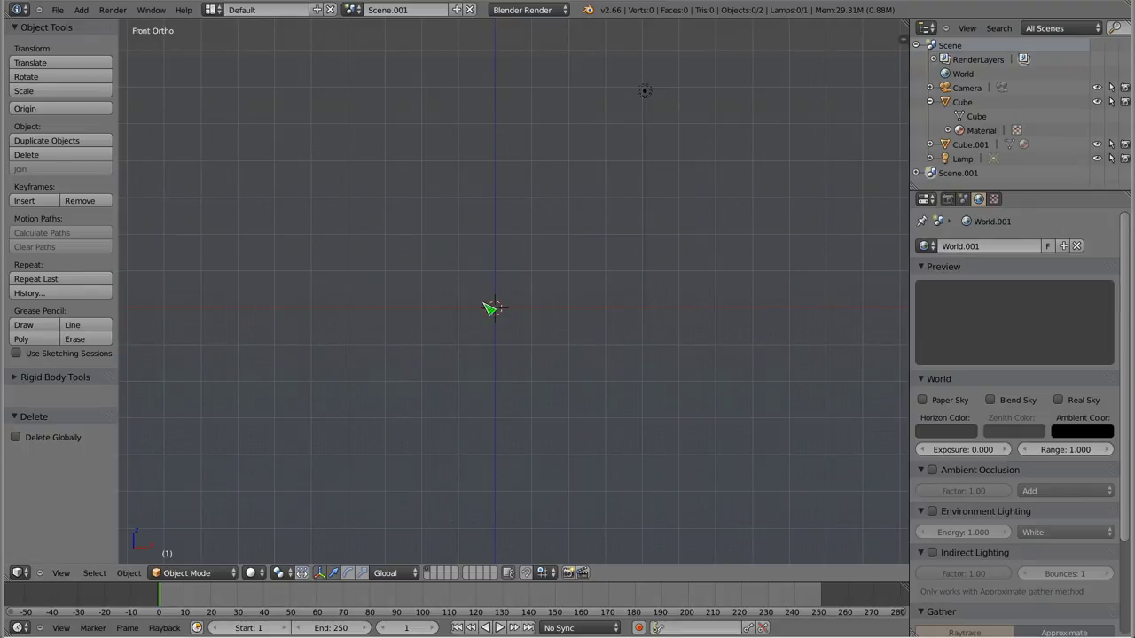
- Delete Scene.001, then delete the red cube from Scene and return to front view
click(456, 9)
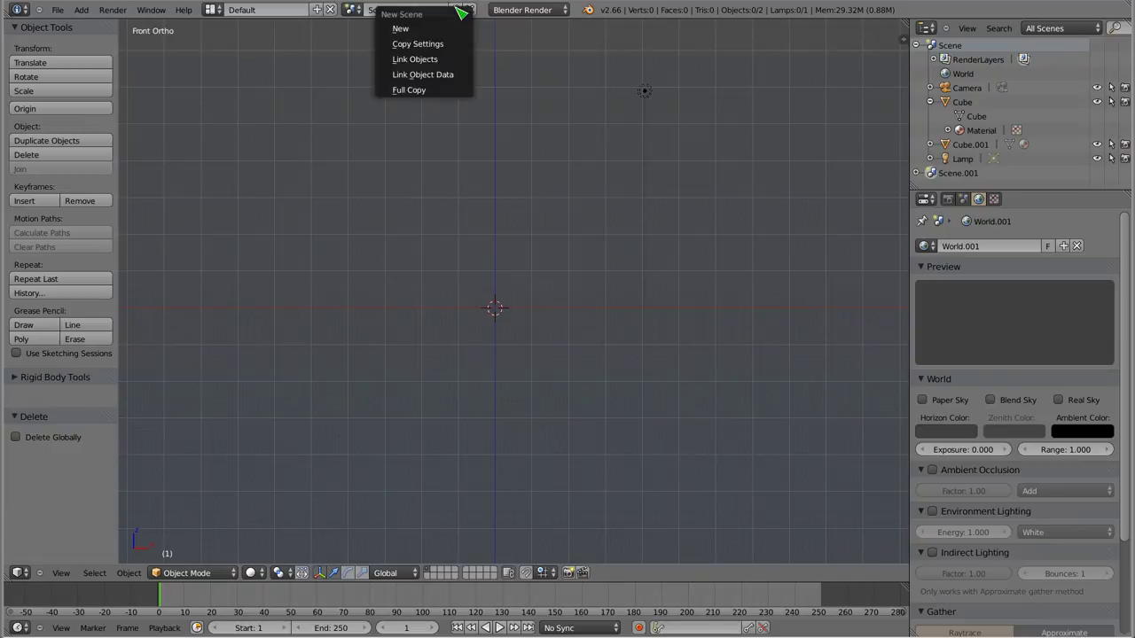
click(469, 9)
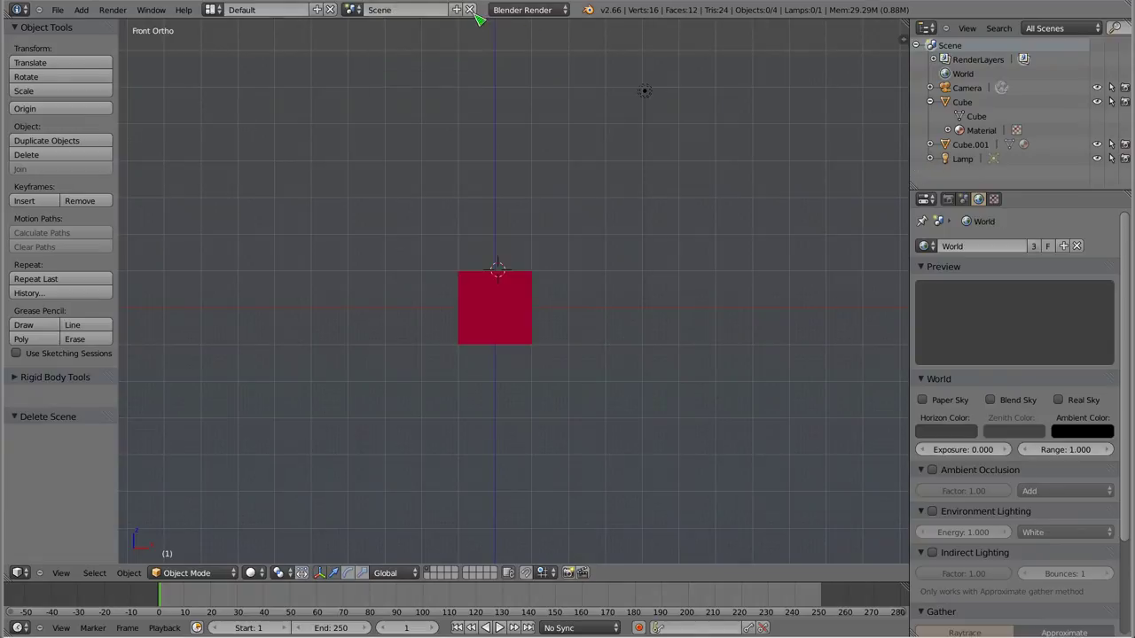
right_click(502, 316)
key(x)
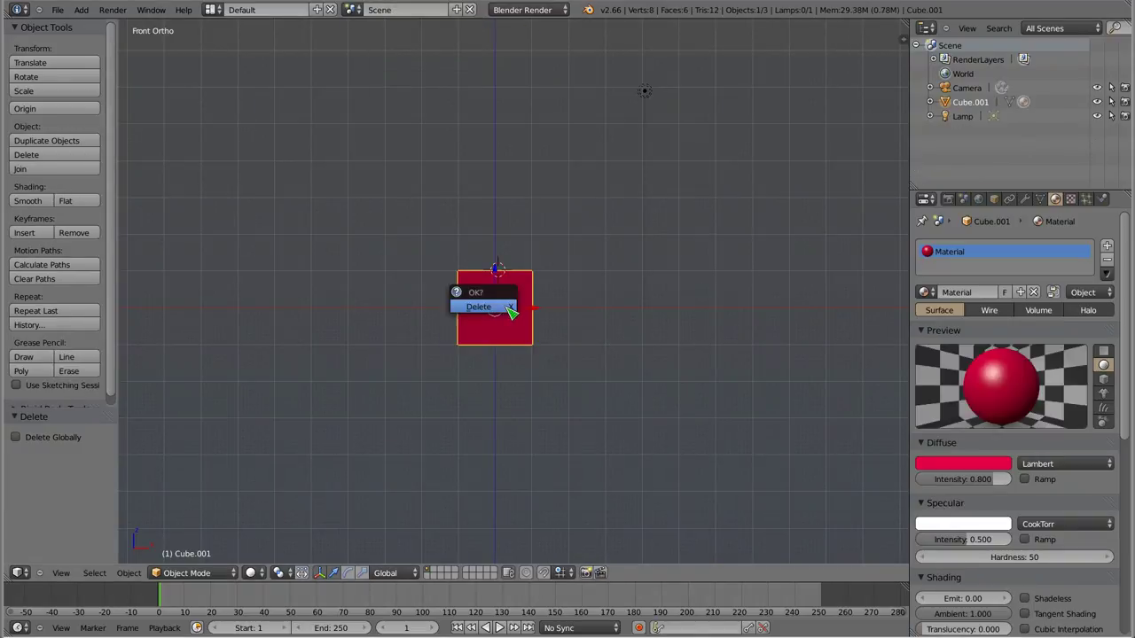
click(507, 308)
mouse_move(519, 335)
middle_down()
mouse_move(496, 337)
mouse_move(521, 361)
middle_up()
key(KP_1)
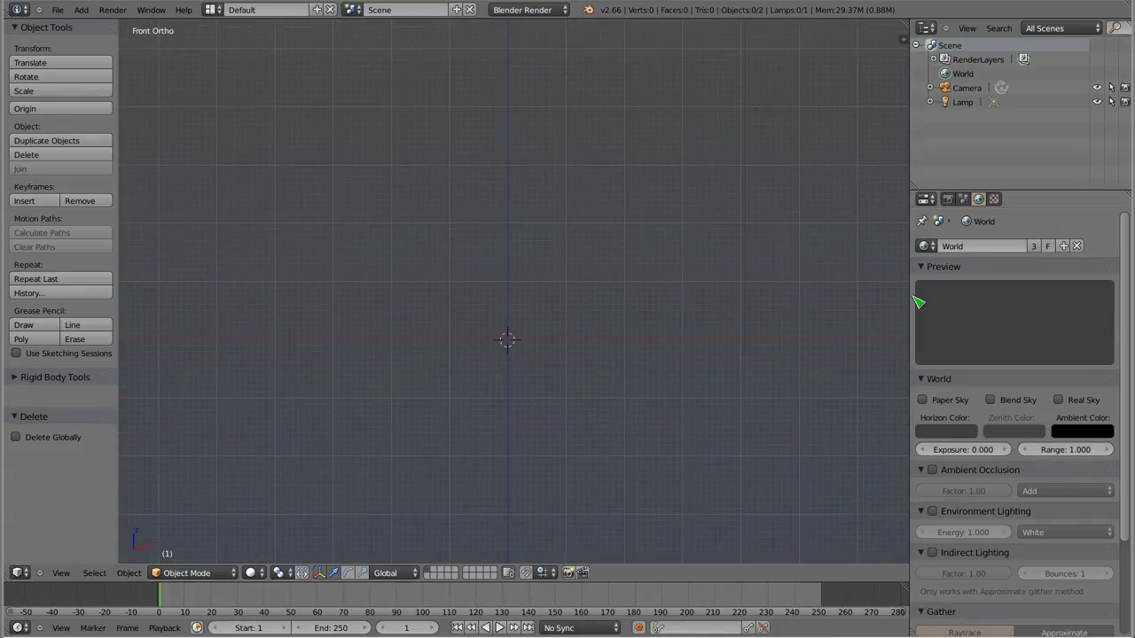
- Set render resolution to 100% and the output path to //
click(948, 199)
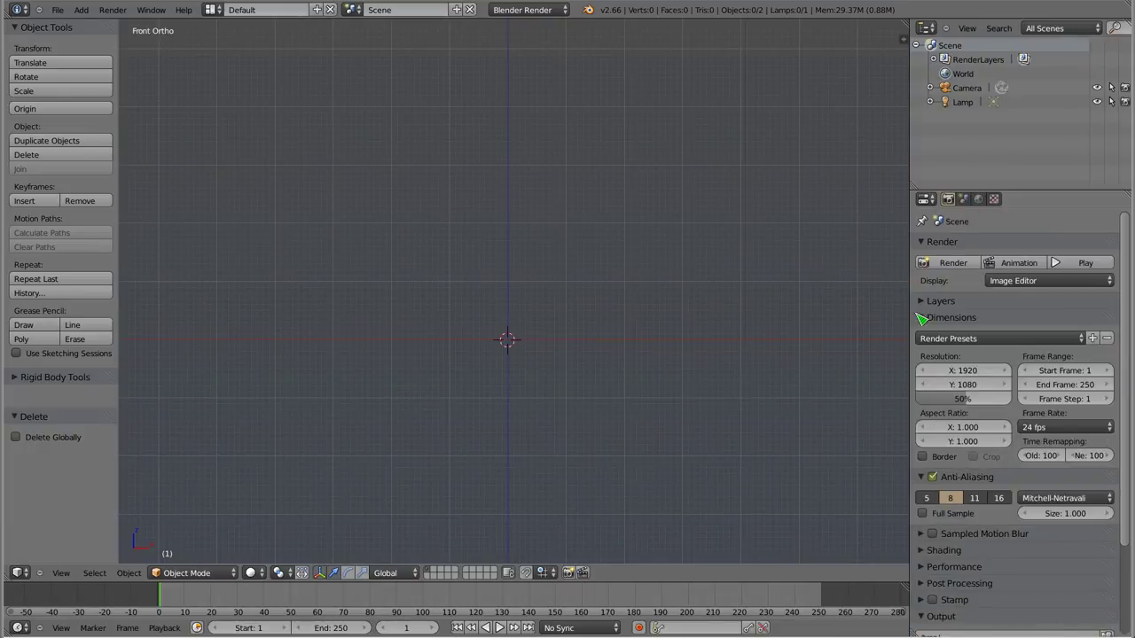
click(981, 403)
text(100)
key(Return)
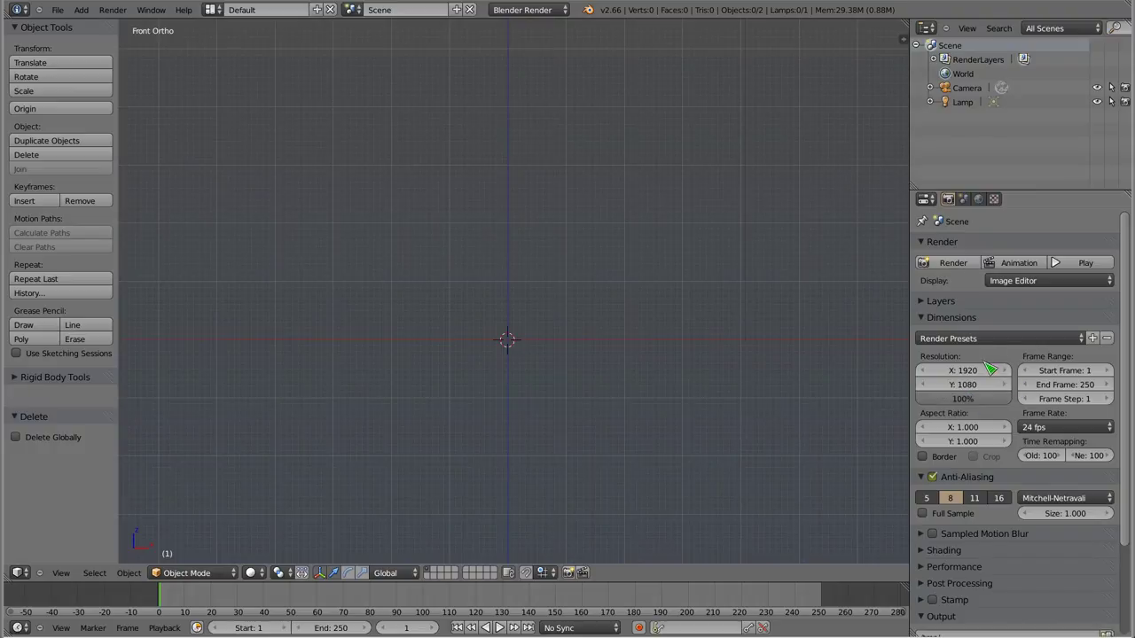
scroll(995, 369, down, 3)
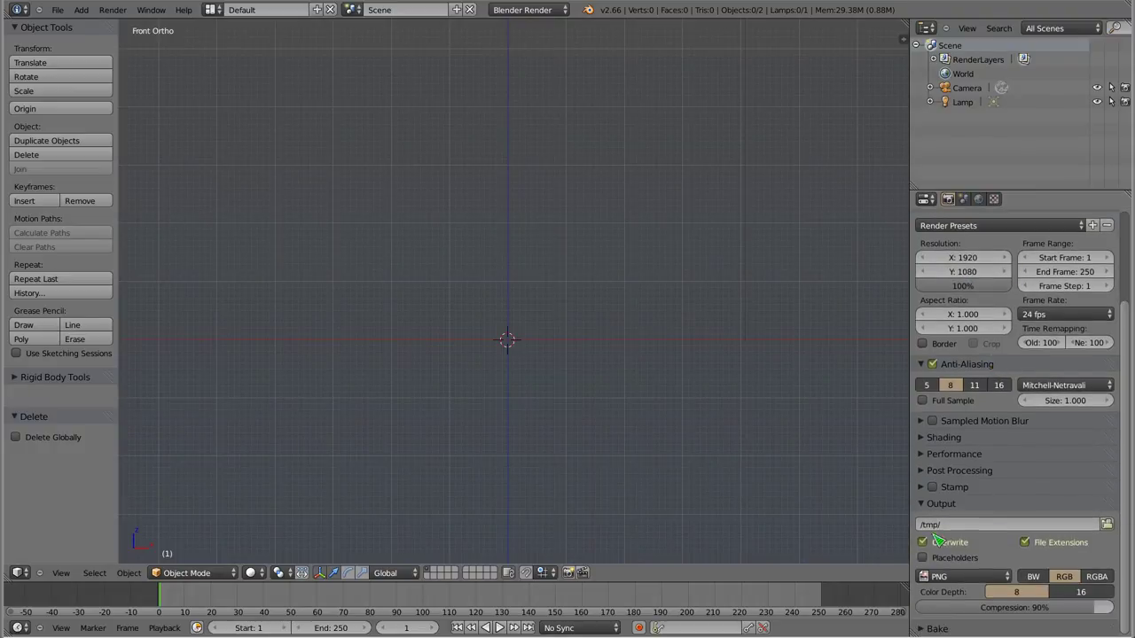
click(960, 526)
text(//)
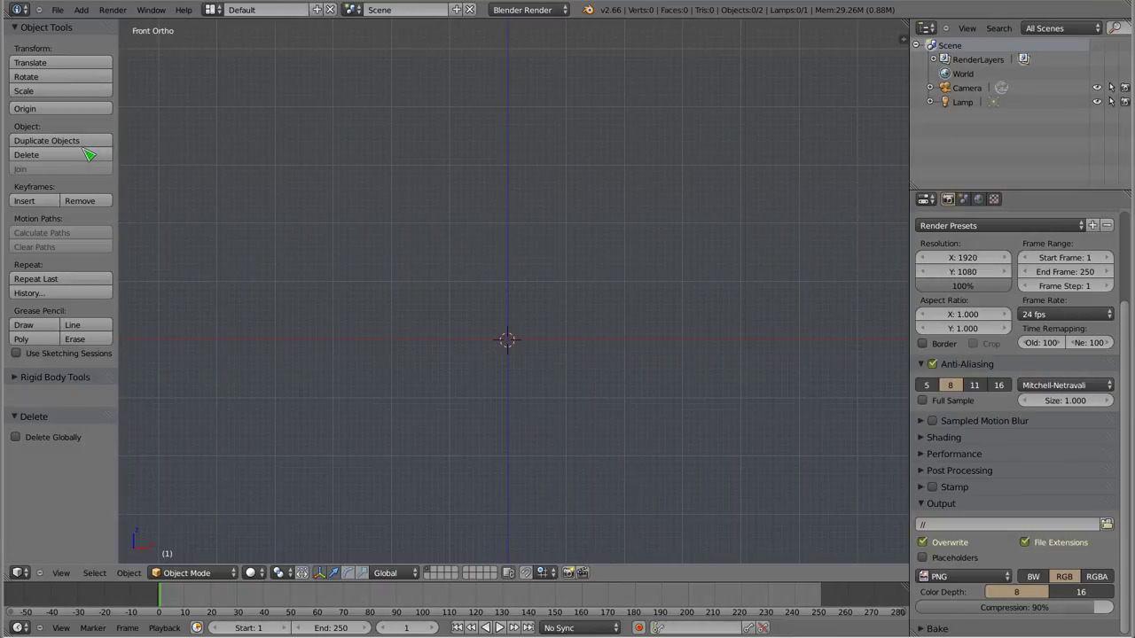
- Shrink the tool shelf and move the Delete operator panel upward
mouse_move(89, 154)
ctrl+middle_down()
mouse_move(53, 160)
mouse_move(90, 163)
ctrl+middle_up()
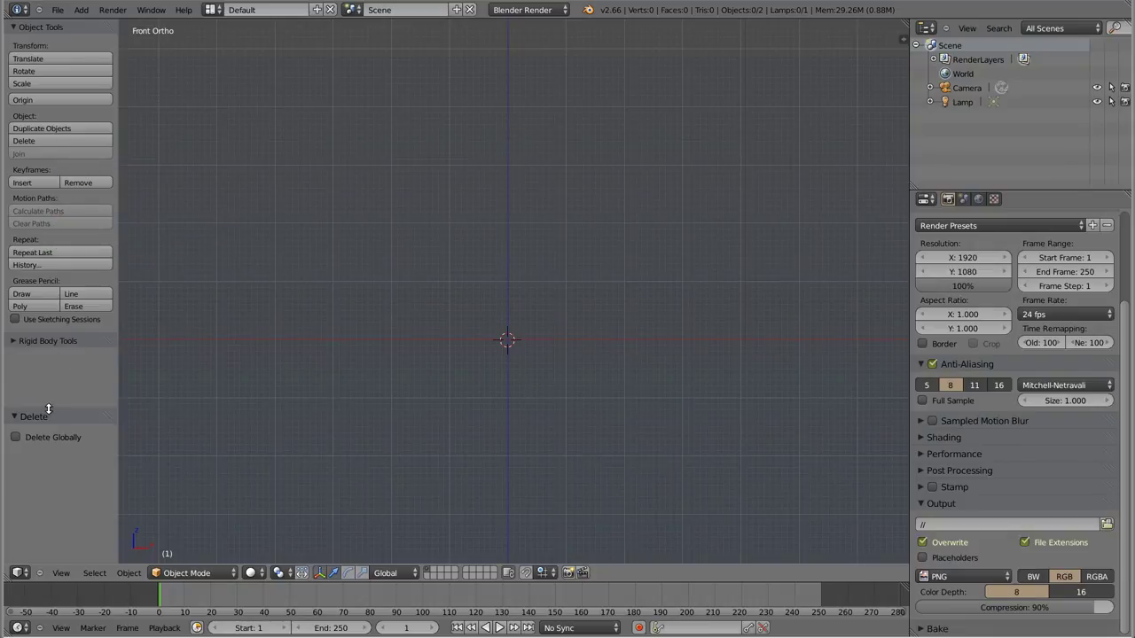
drag(48, 408, 61, 361)
mouse_move(583, 580)
mouse_down()
mouse_move(595, 574)
mouse_move(589, 560)
mouse_up()
- Set the animation end frame to 500 and fit the timeline to the range
scroll(548, 592, up, 2)
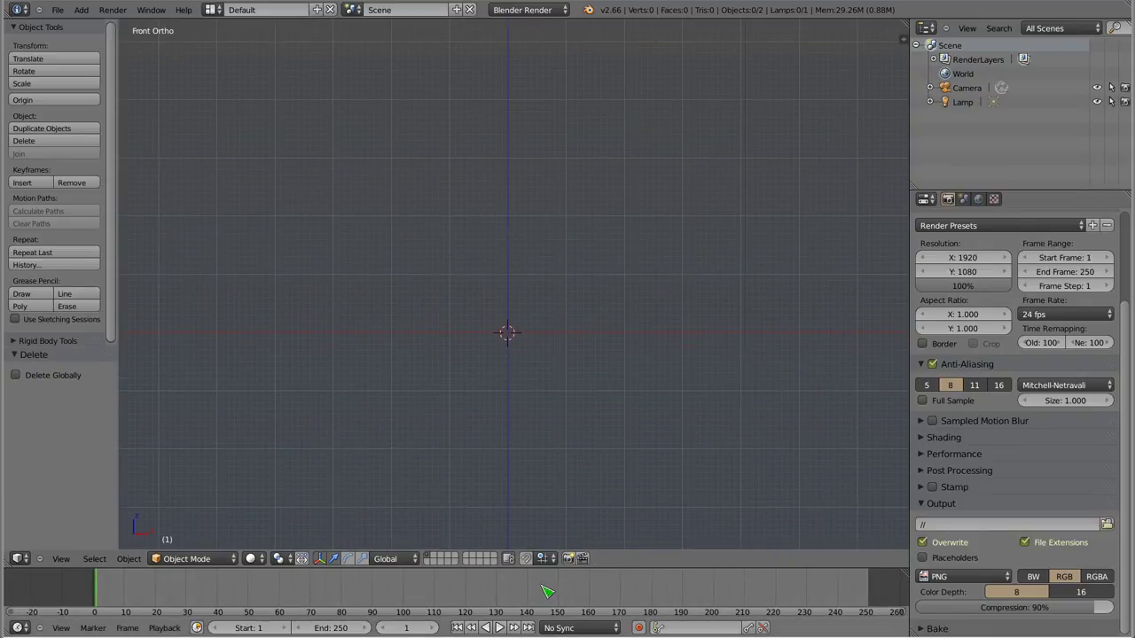
scroll(547, 591, up, 1)
scroll(543, 592, up, 1)
scroll(528, 596, up, 1)
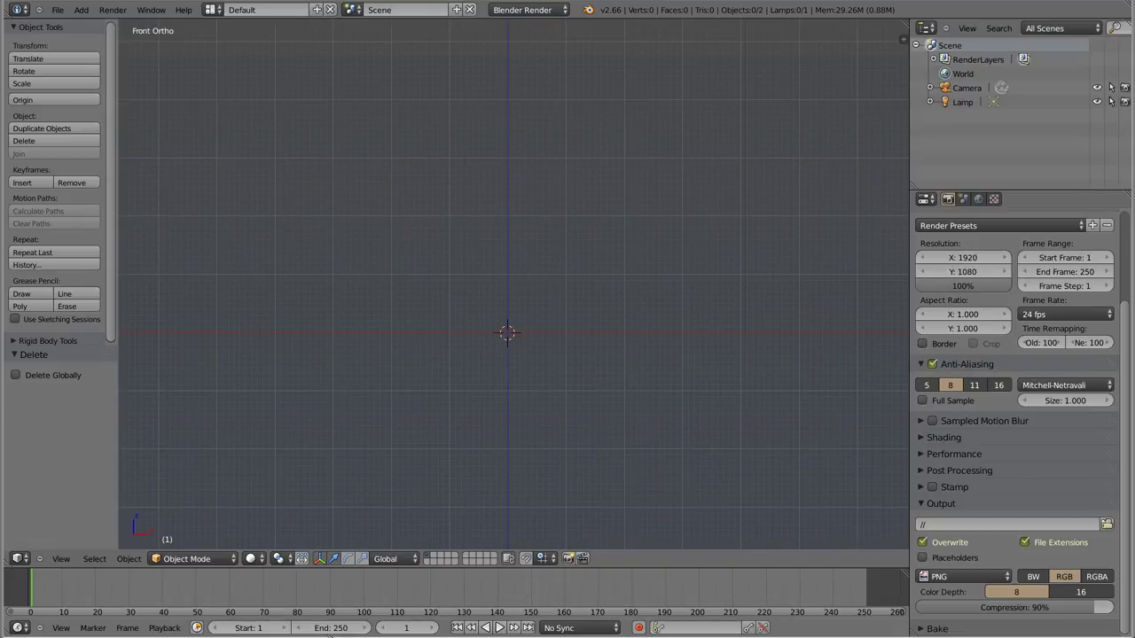
click(342, 630)
text(0)
key(Return)
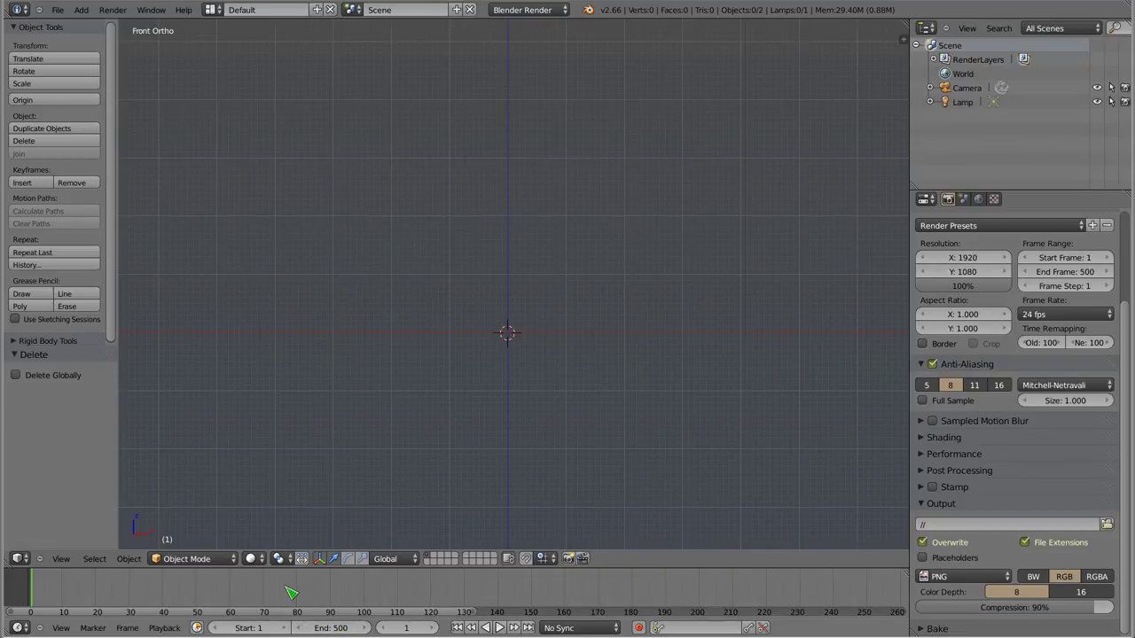
key(Home)
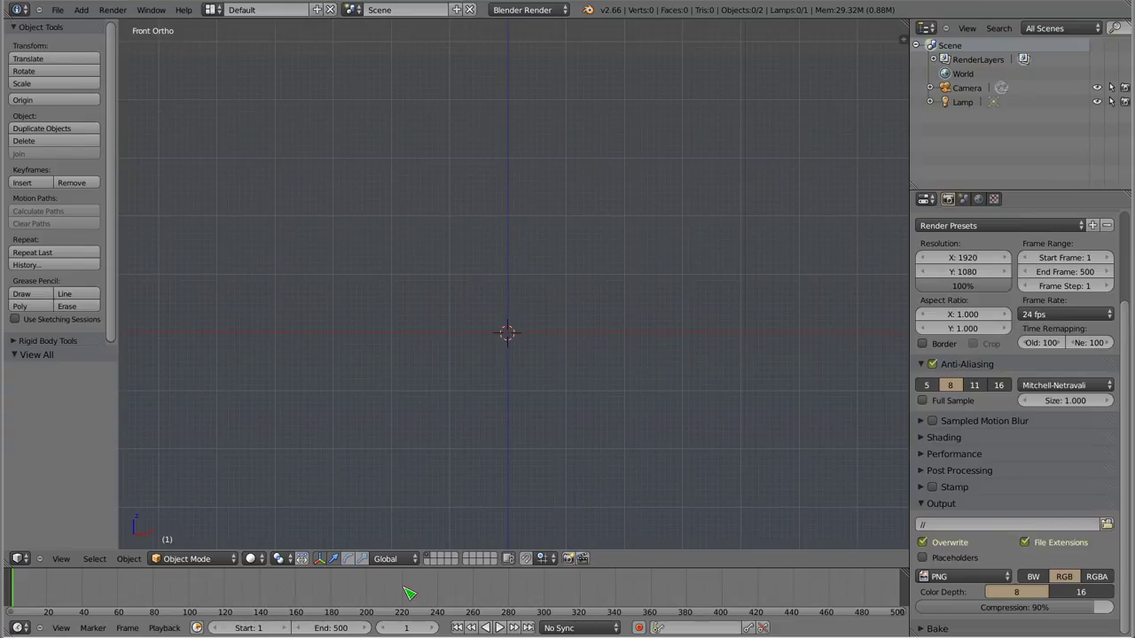
key(Home)
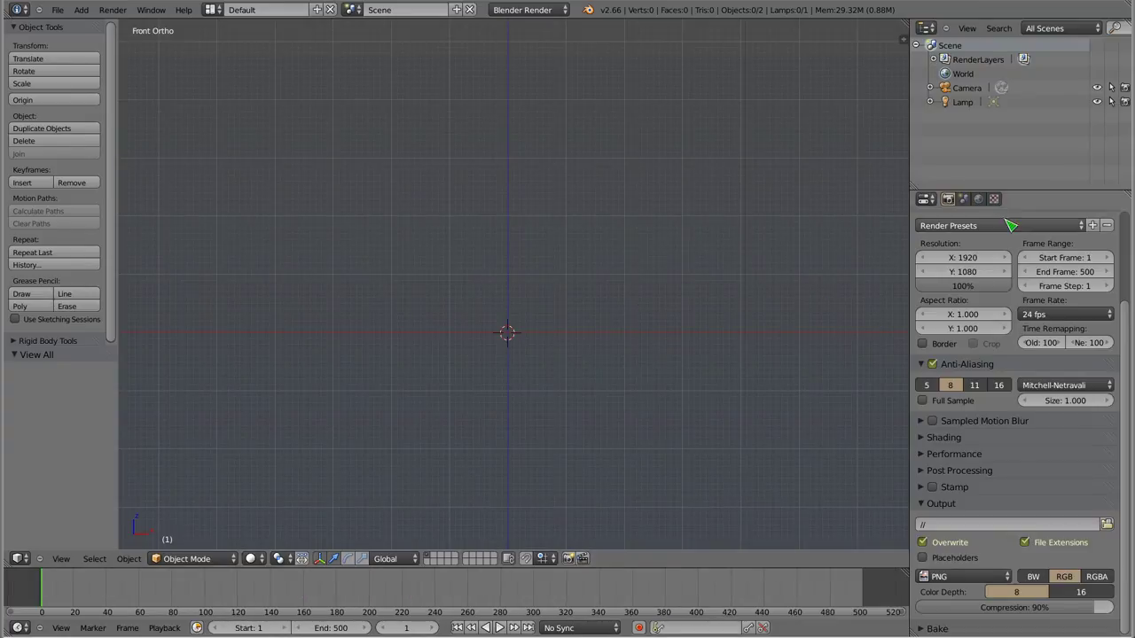
- Move the Output panel under Anti-Aliasing and show the 3D view's properties sidebar
drag(1033, 190, 1039, 122)
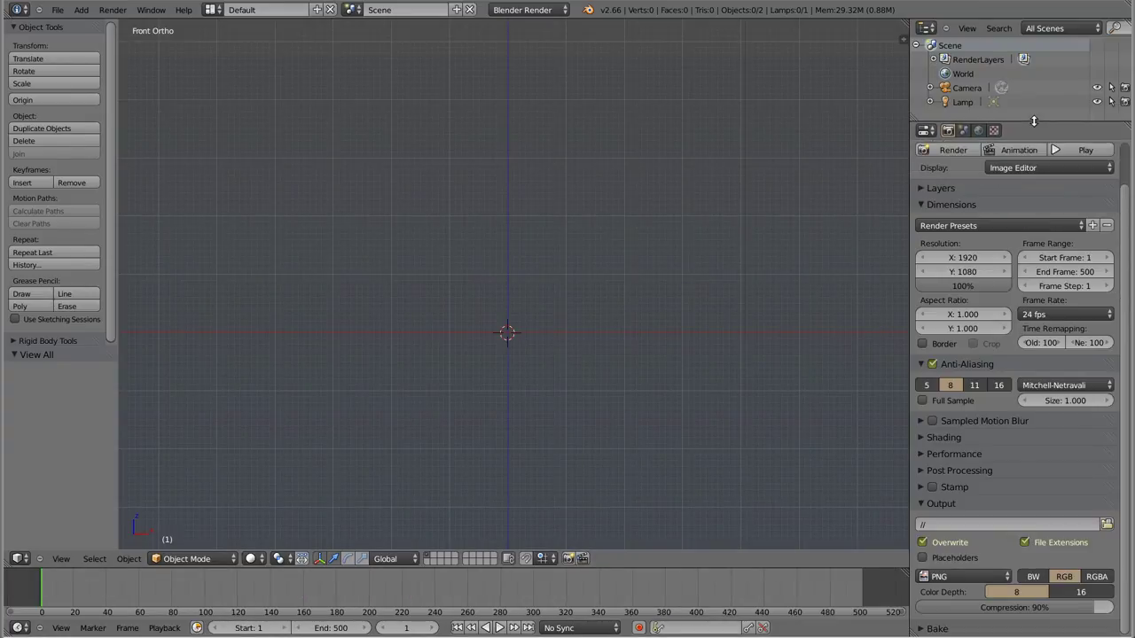
scroll(1055, 153, up, 2)
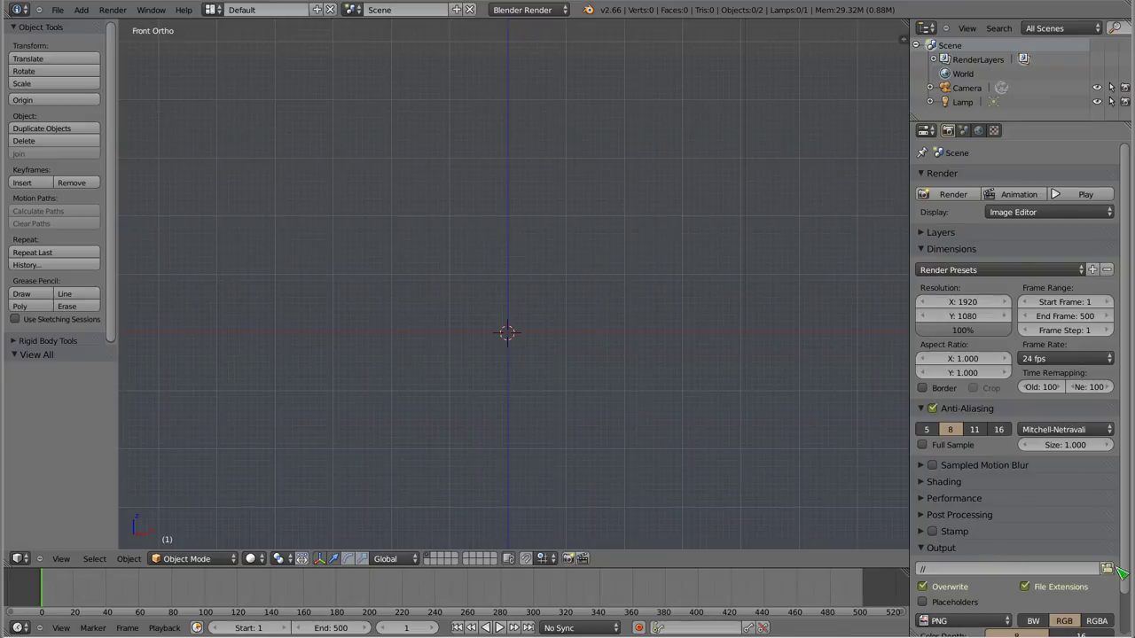
drag(1113, 552, 1105, 502)
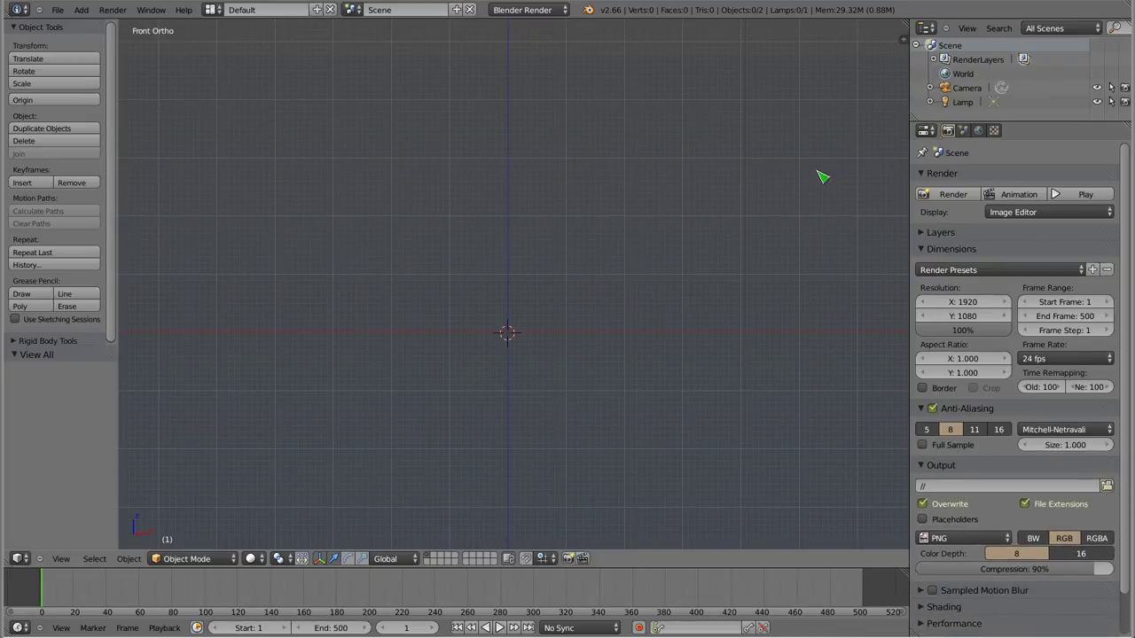
key(n)
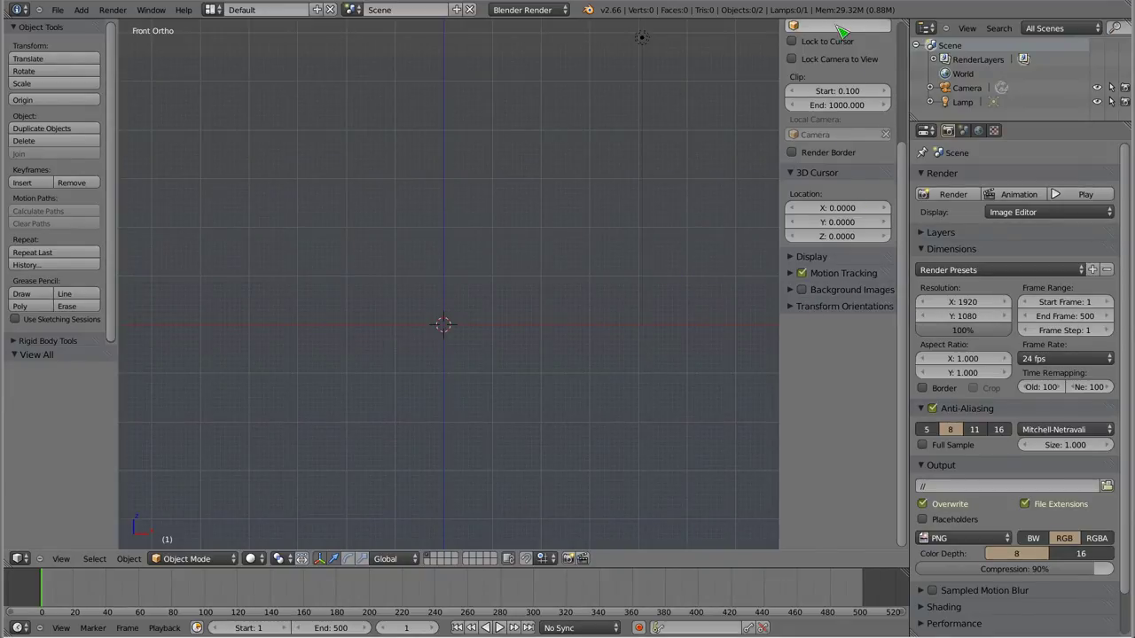
scroll(860, 297, up, 3)
scroll(865, 295, up, 1)
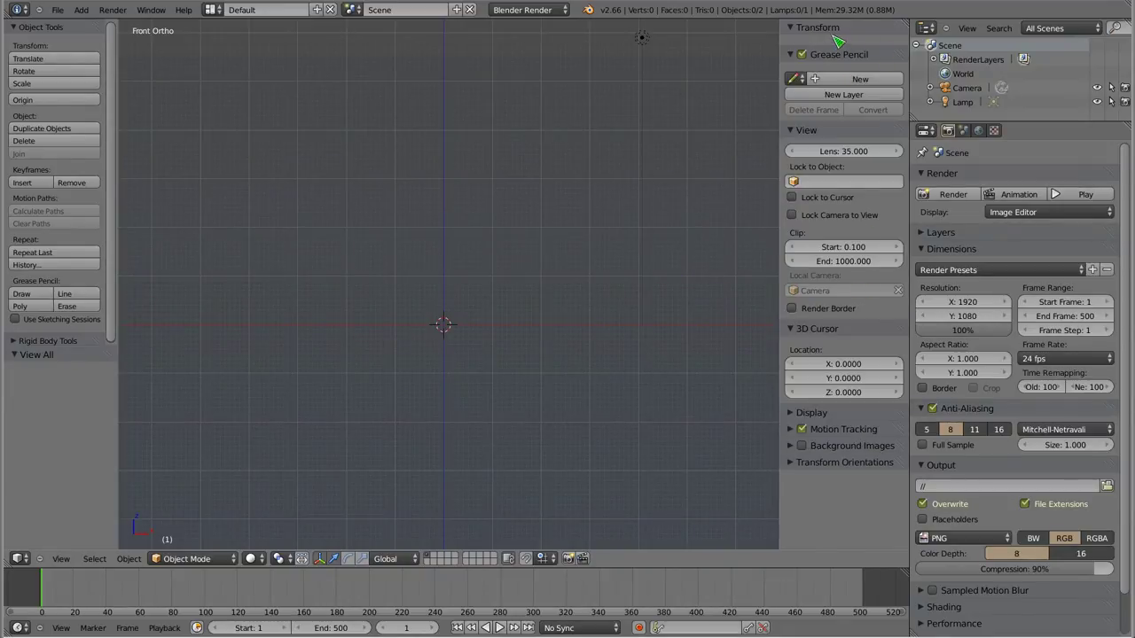
drag(892, 54, 883, 450)
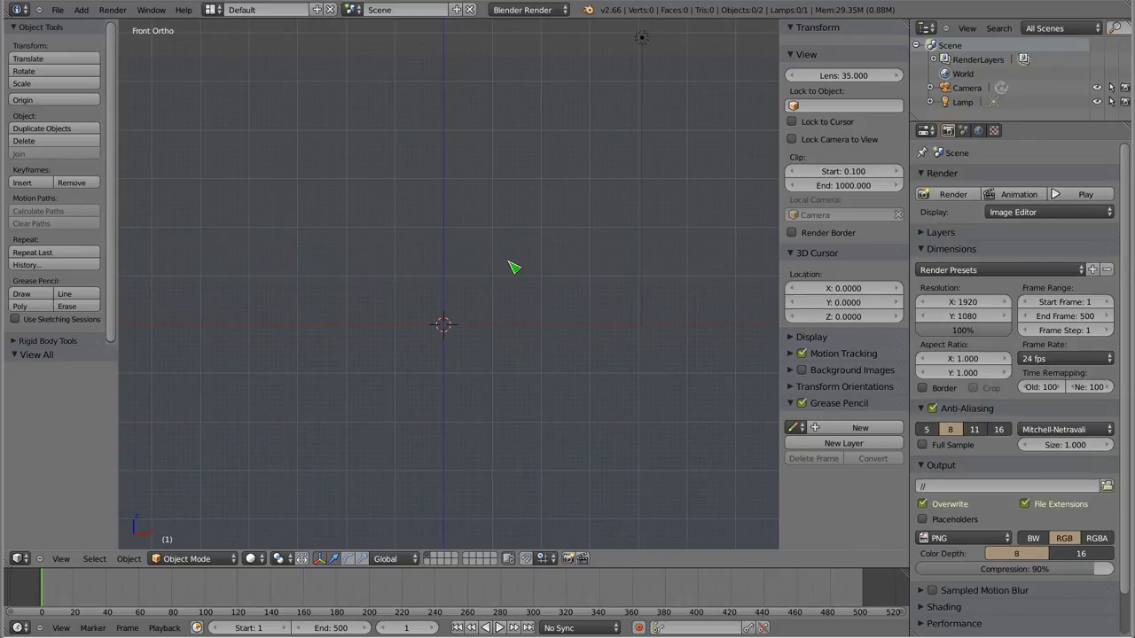
key(n)
key(u)
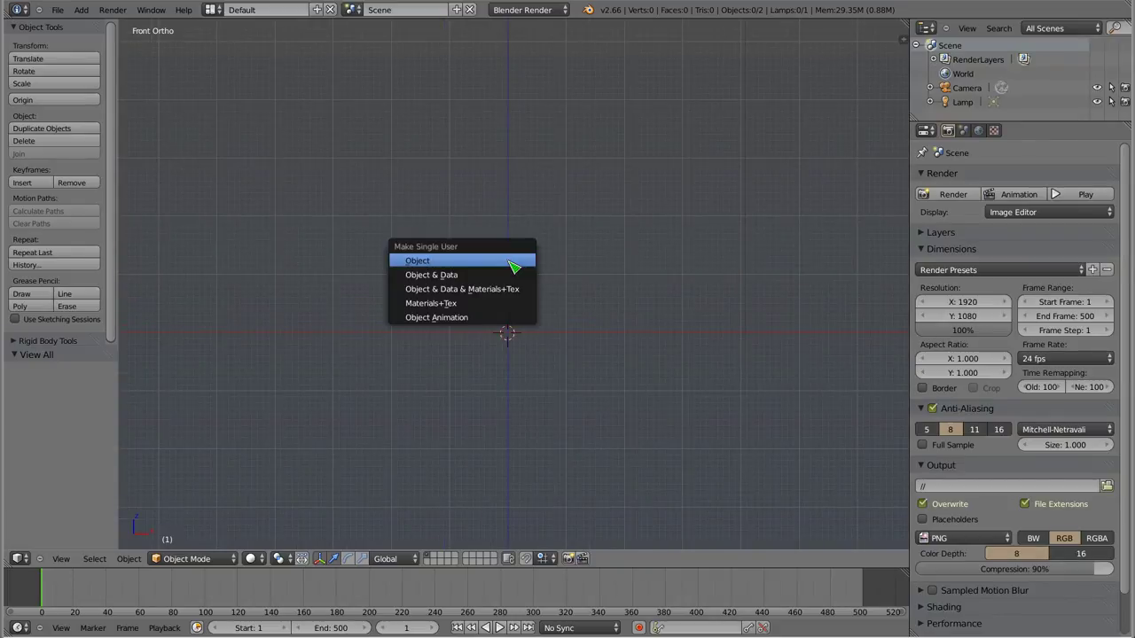
key(u)
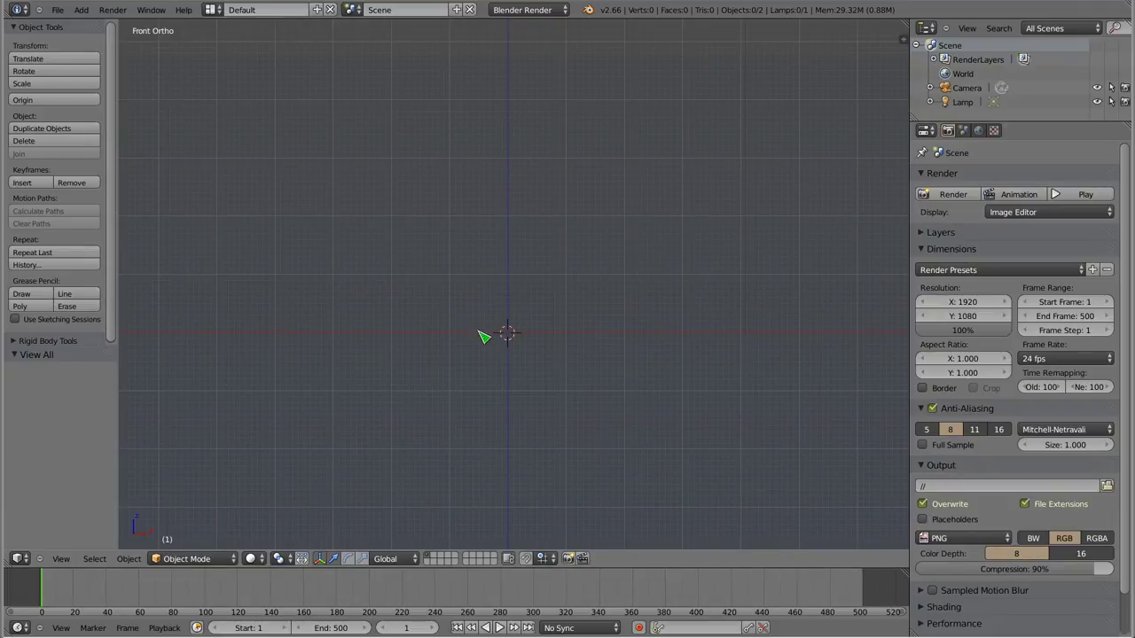
- Open User Preferences from the File menu, close them, then open a Terminal
click(57, 10)
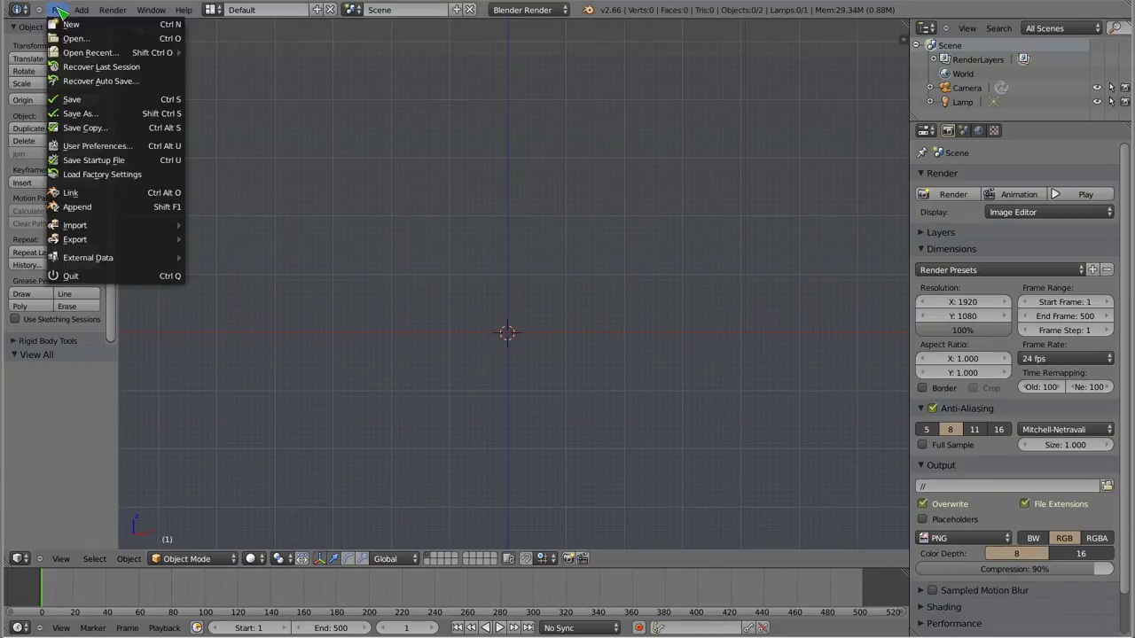
click(94, 147)
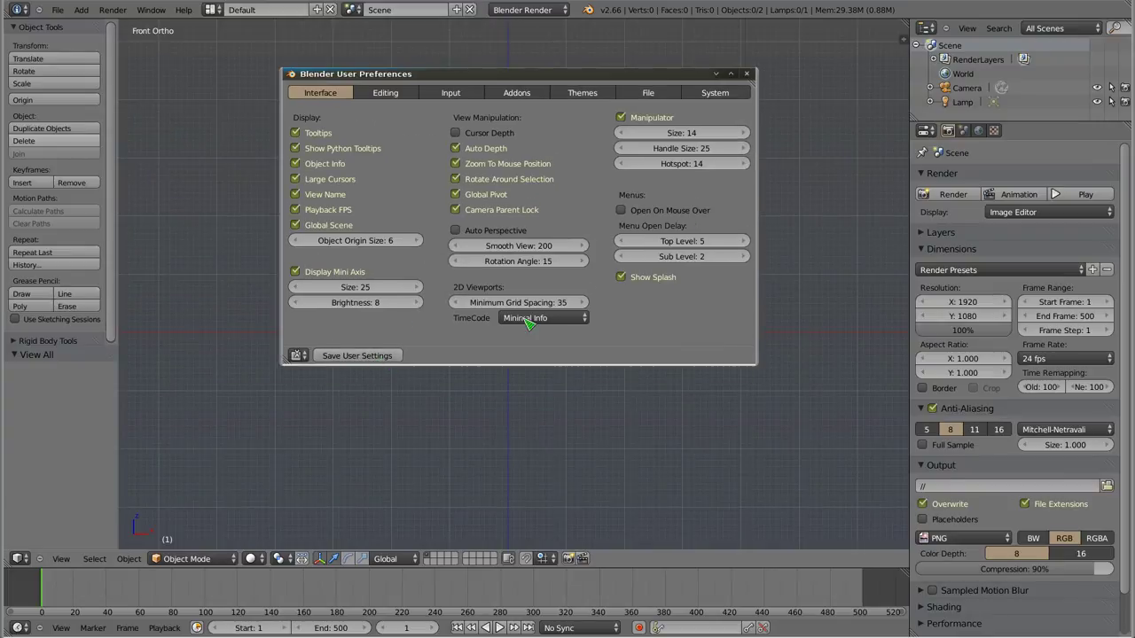
click(749, 72)
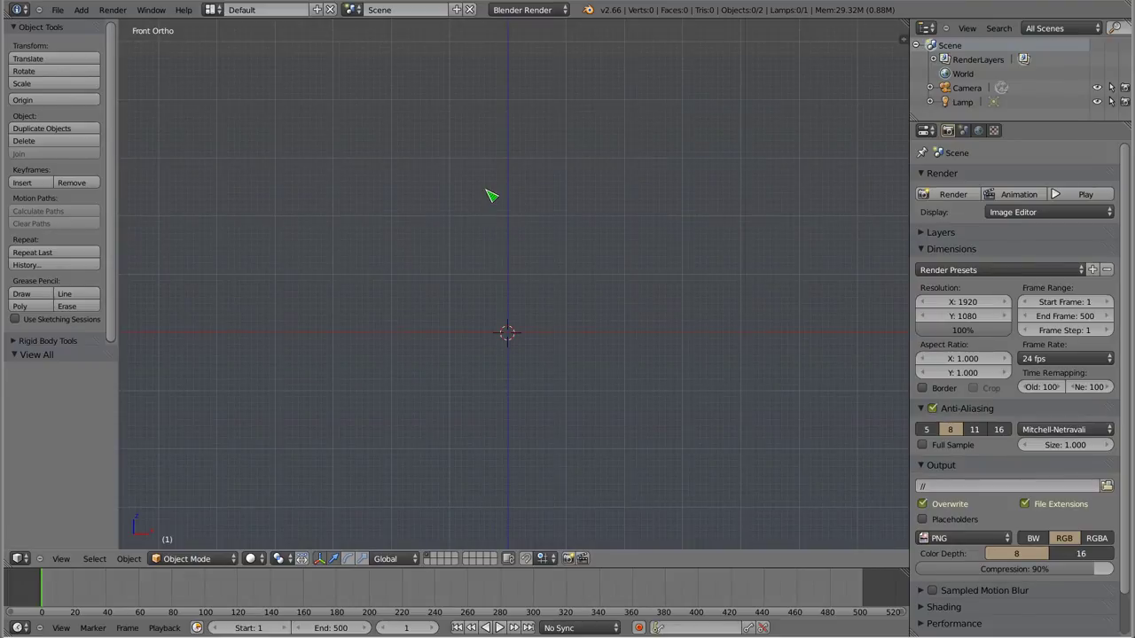
key(ctrl+alt+t)
text(cd .)
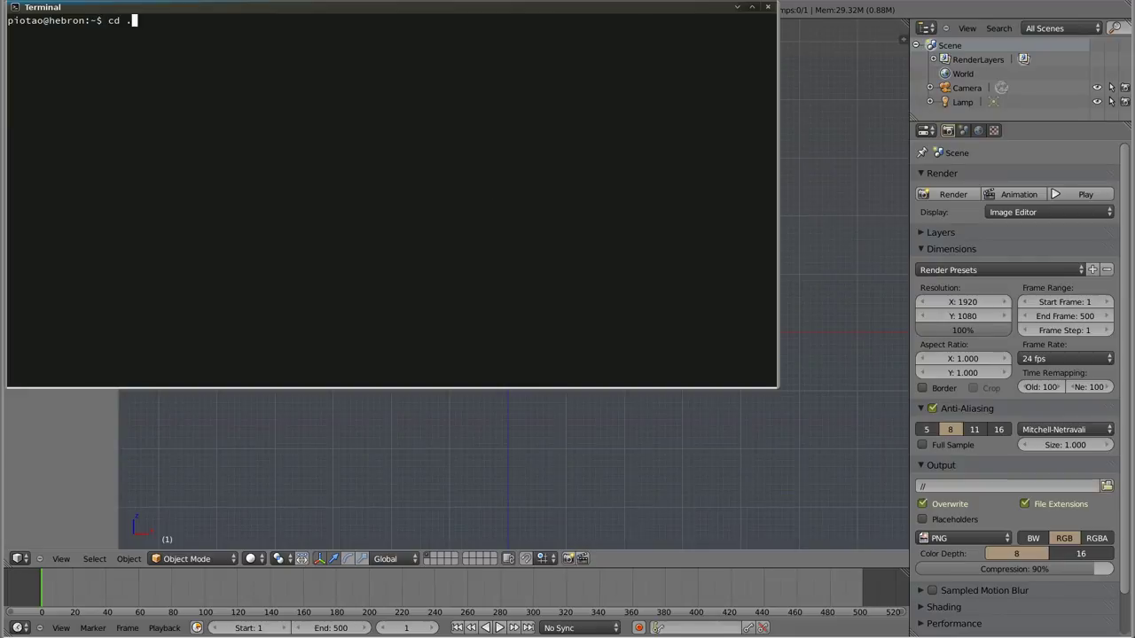
- Enlarge the terminal text, list the ~/.config folder, and enter its blender folder
key(ctrl+plus)
key(ctrl+plus)
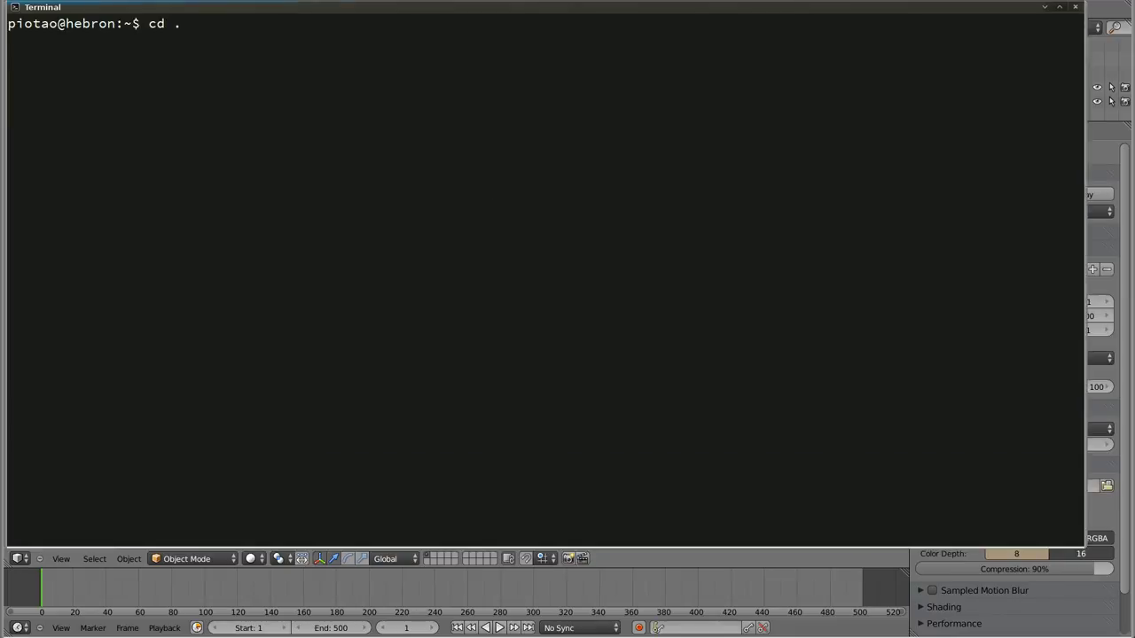
text(config/)
key(Return)
text(ll)
key(Return)
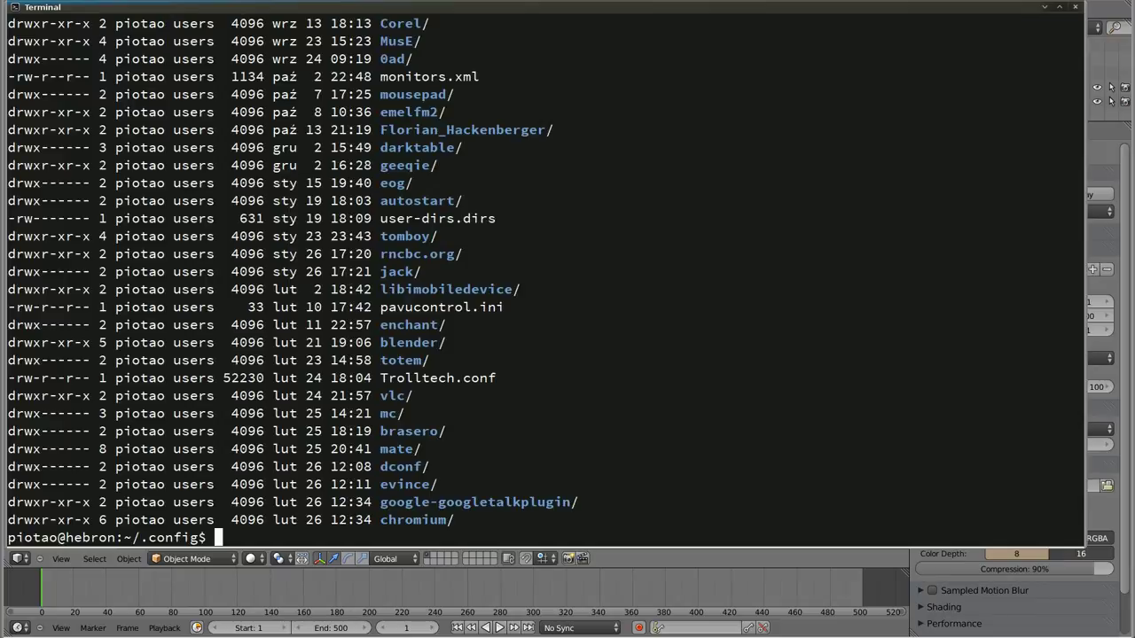
text(cd bl)
key(Tab)
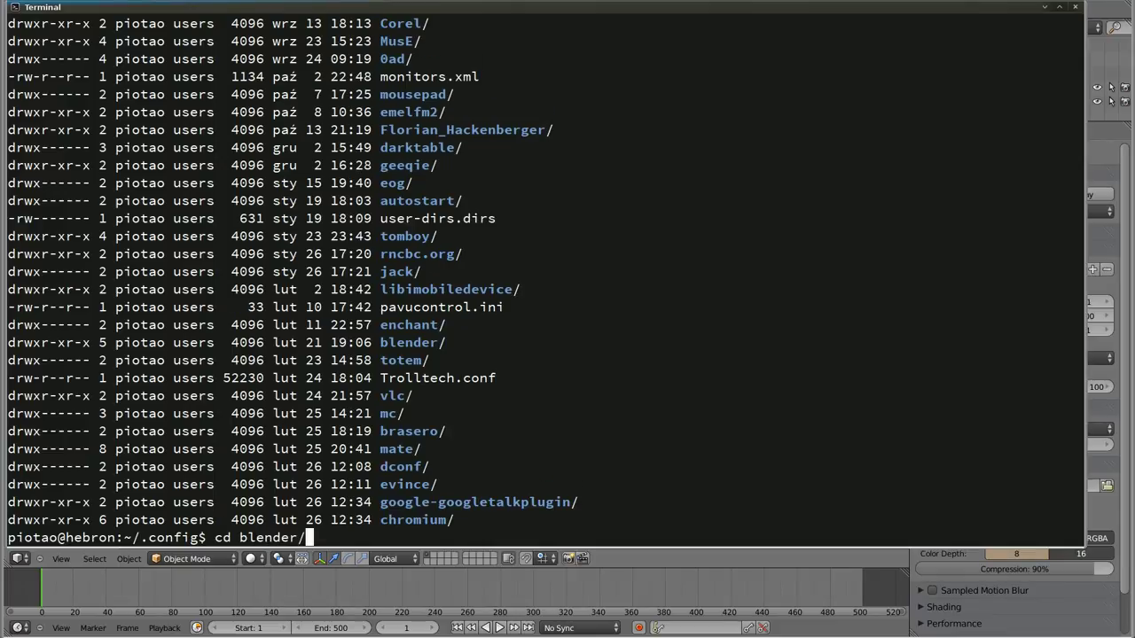
key(Return)
- List the blender folder, then enter the 2.66 folder and list its contents
text(l)
key(Return)
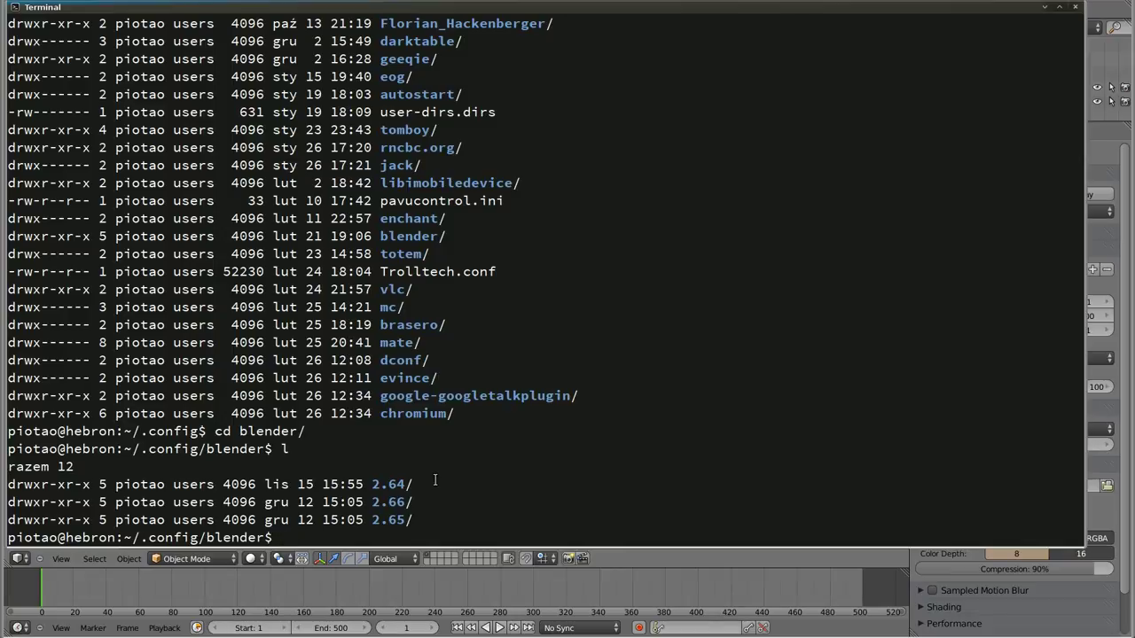
text(.blender)
key(BackSpace)
key(BackSpace)
key(BackSpace)
key(BackSpace)
text(cd 2.)
text(66)
key(Return)
text(l)
key(Return)
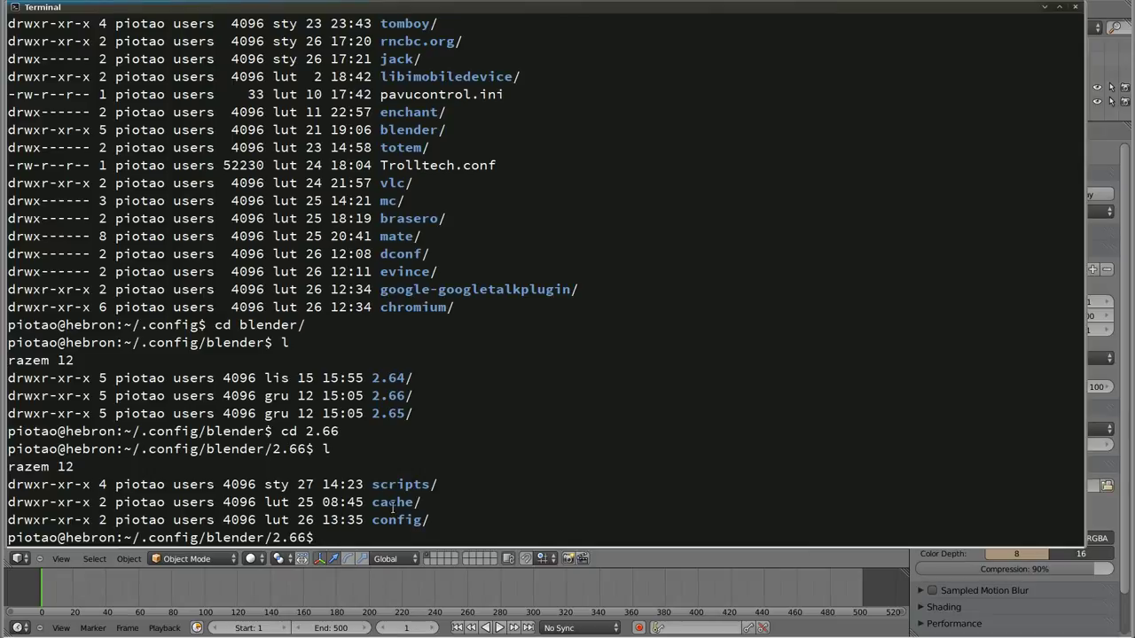
- Enter the 2.66/config folder and list startup.blend, userpref.blend, bookmarks.txt and recent-files.txt
text(cd co)
key(Tab)
key(Return)
text(l)
key(Return)
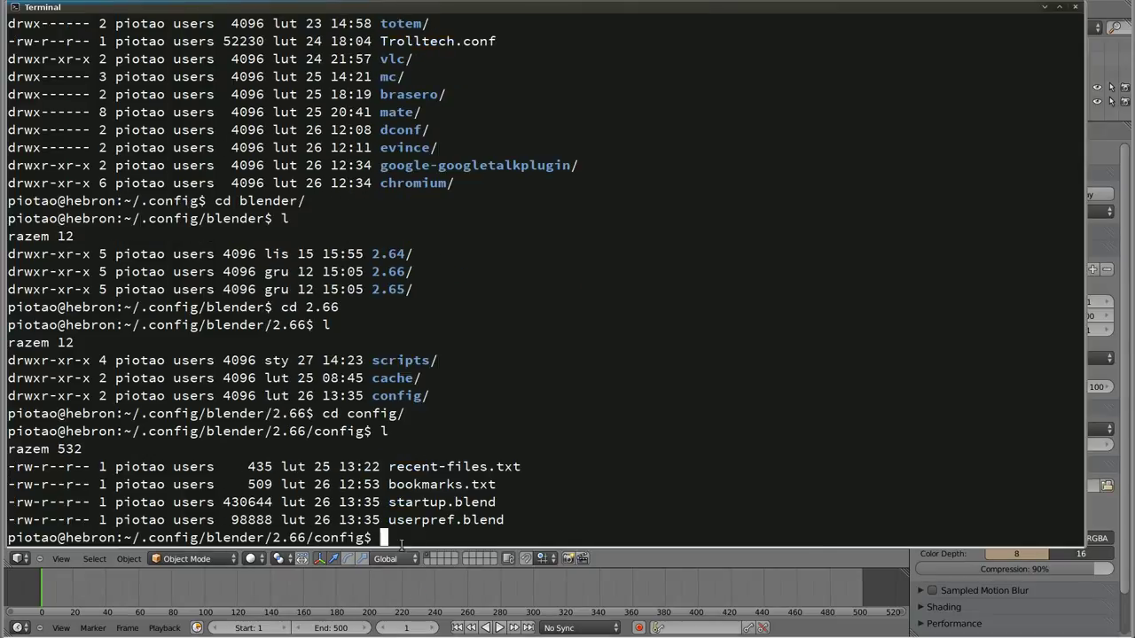
- Highlight the startup.blend and userpref.blend file names, then go back up to the 2.66 folder
drag(390, 502, 495, 502)
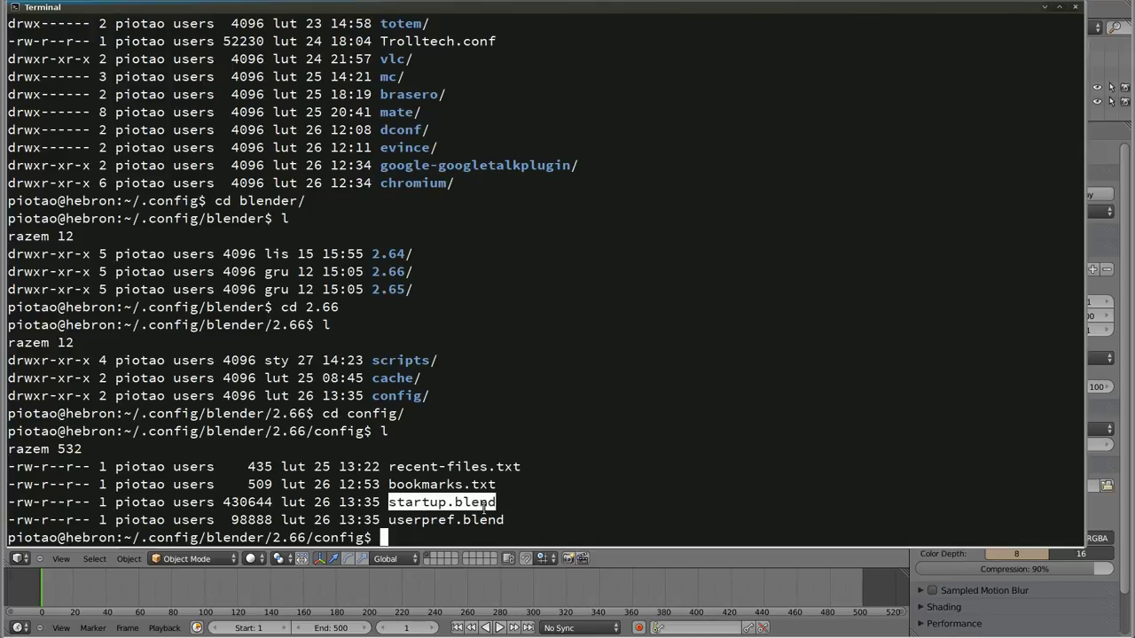
drag(390, 520, 505, 520)
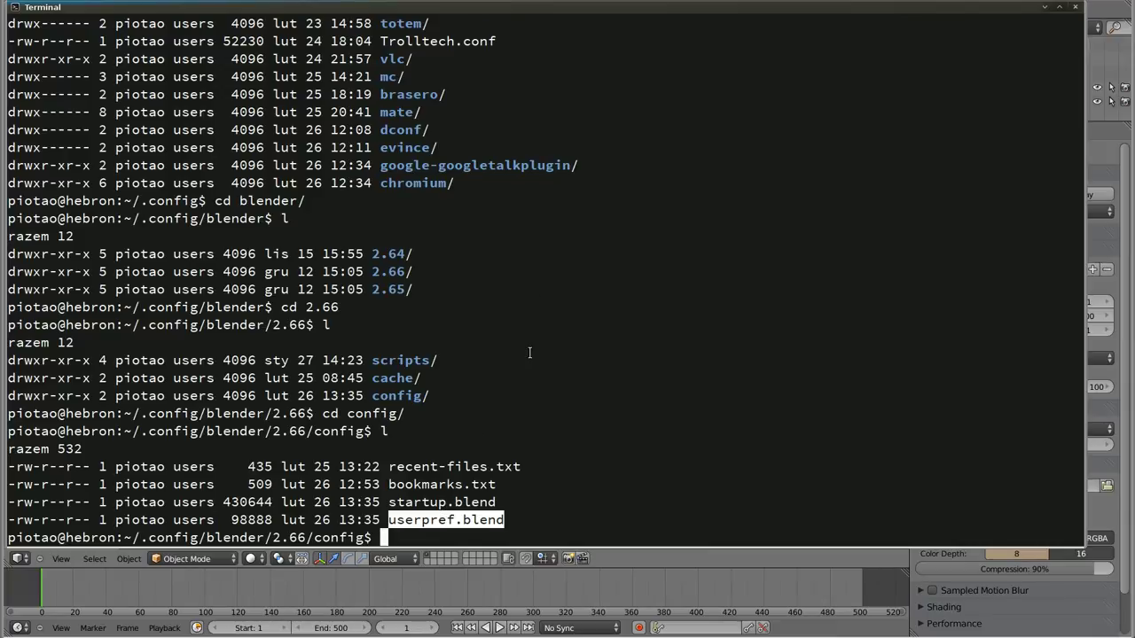
text(cd ..)
key(Return)
text(l)
- Enter the scripts/addons folder and list the installed addons
key(Return)
text(cd sc)
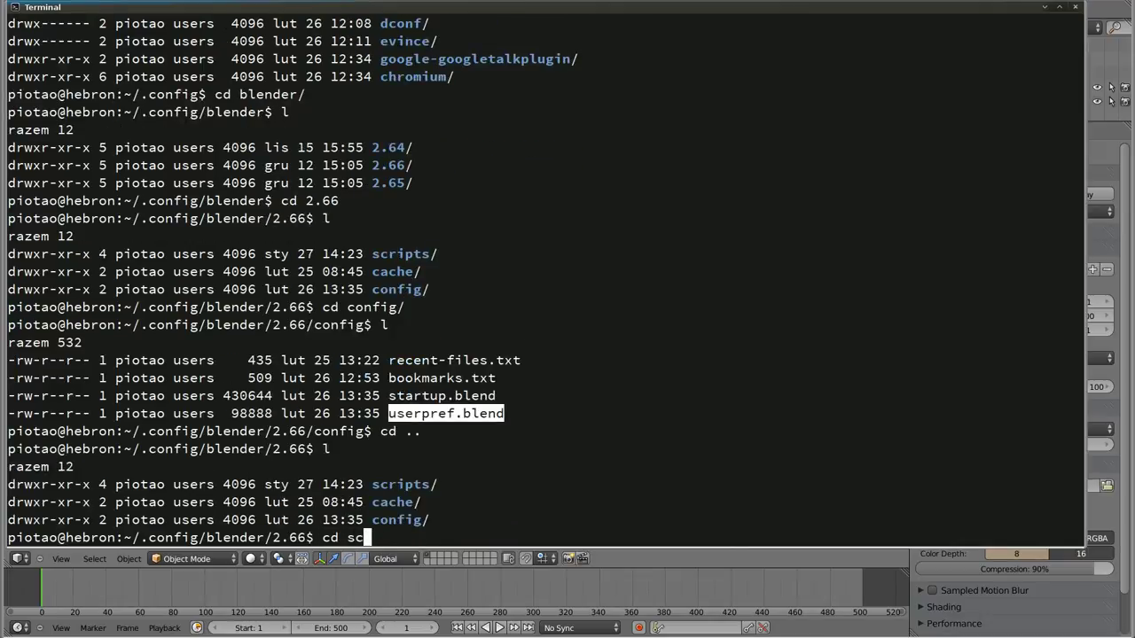
key(Tab)
key(Return)
text(l)
key(Return)
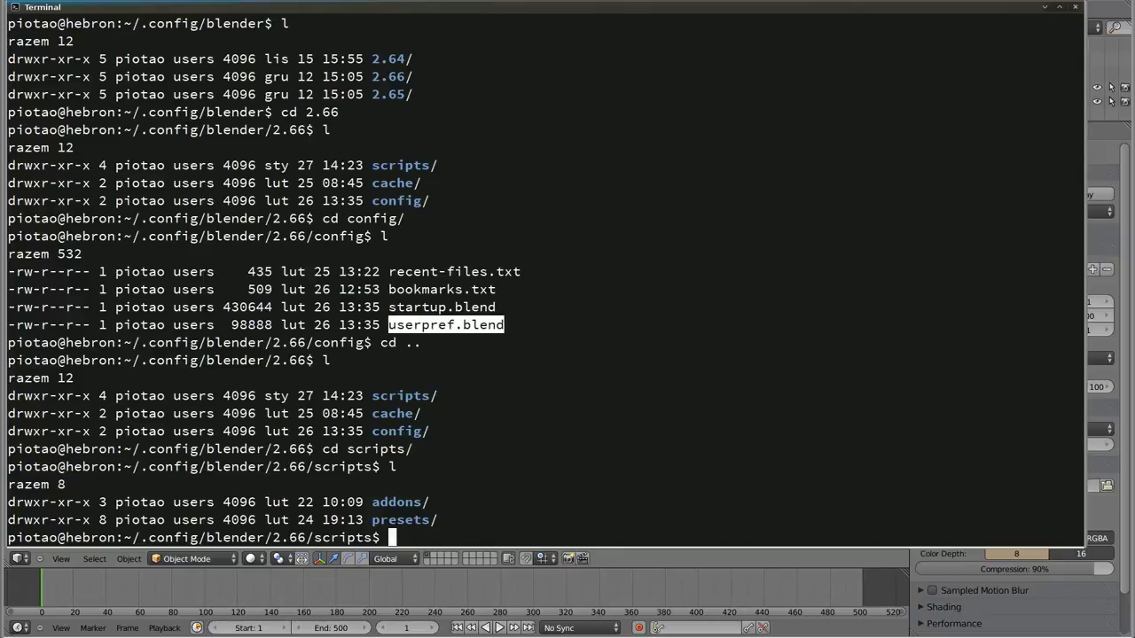
text(cd ad)
key(Tab)
key(Return)
text(l)
key(Return)
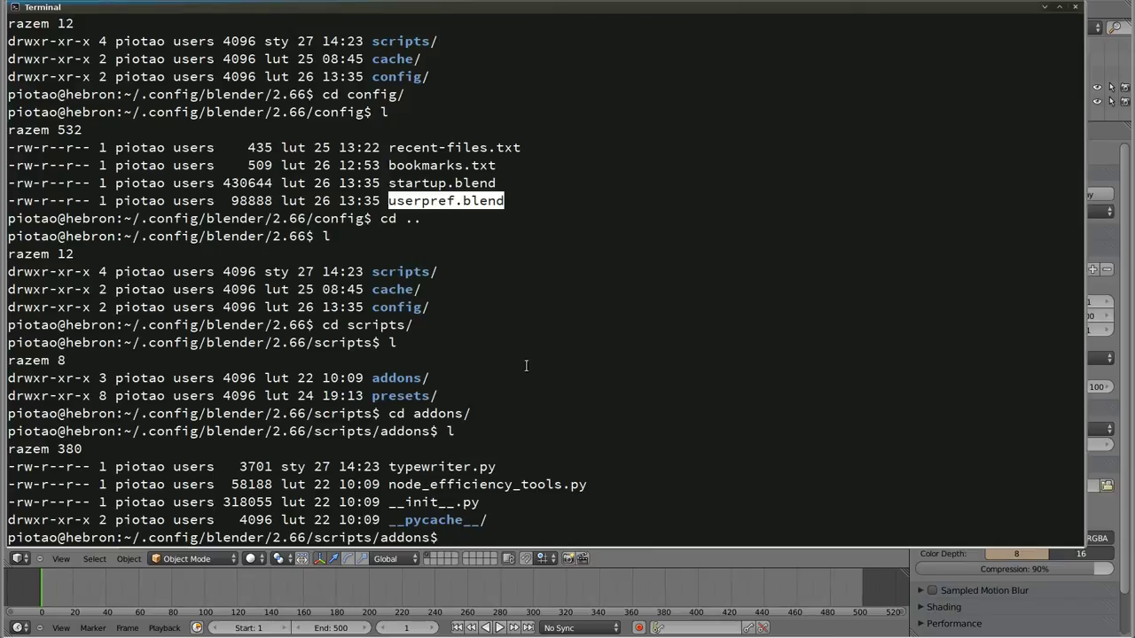
- Return the terminal to the home folder and switch back to Blender
text(cd)
key(Return)
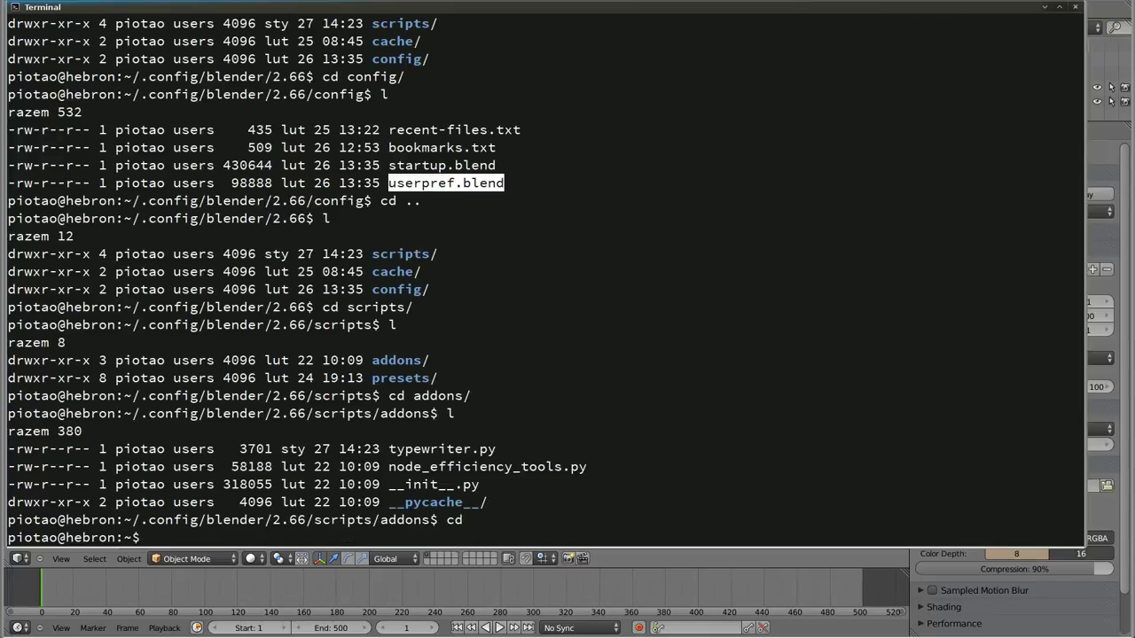
key(alt+Tab)
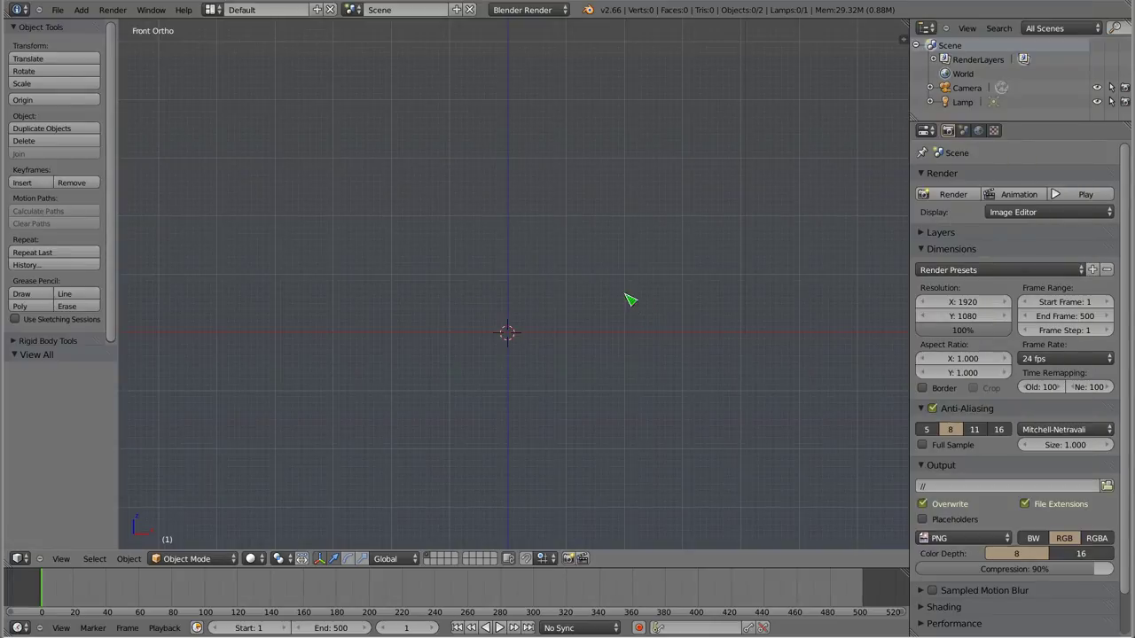
key(alt+Tab)
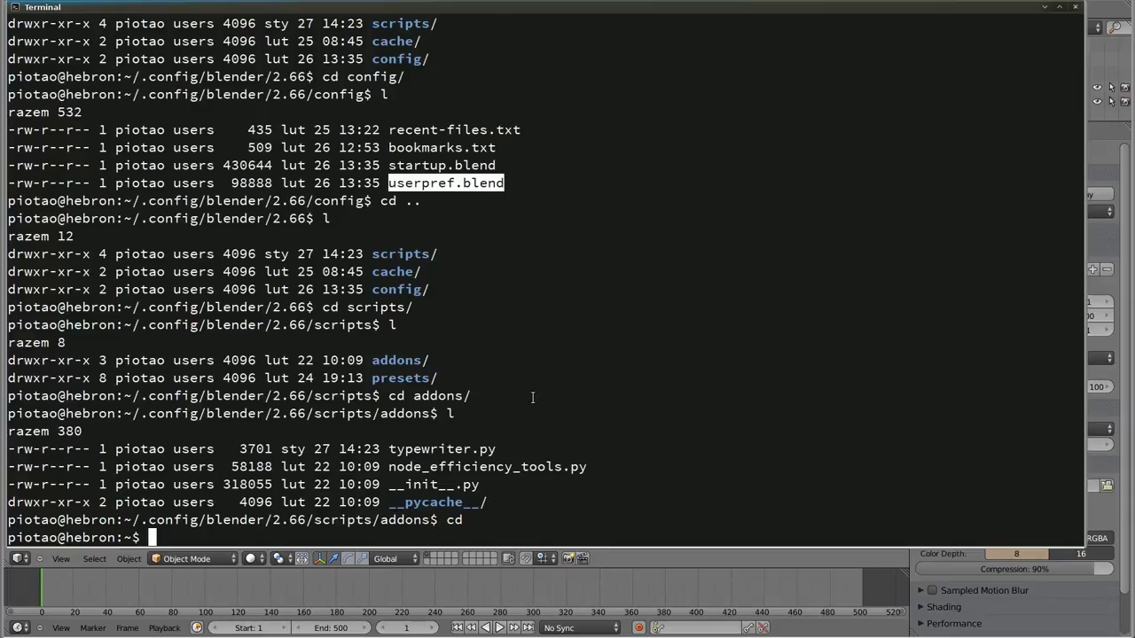
key(alt+Tab)
key(ctrl+alt+u)
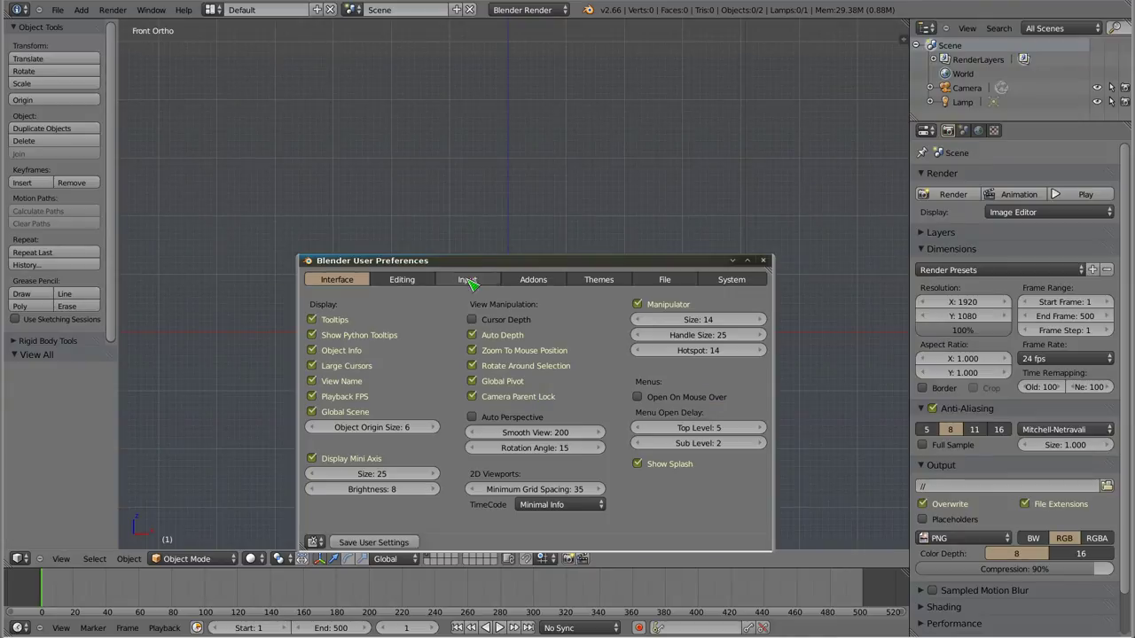
click(534, 281)
drag(546, 263, 536, 138)
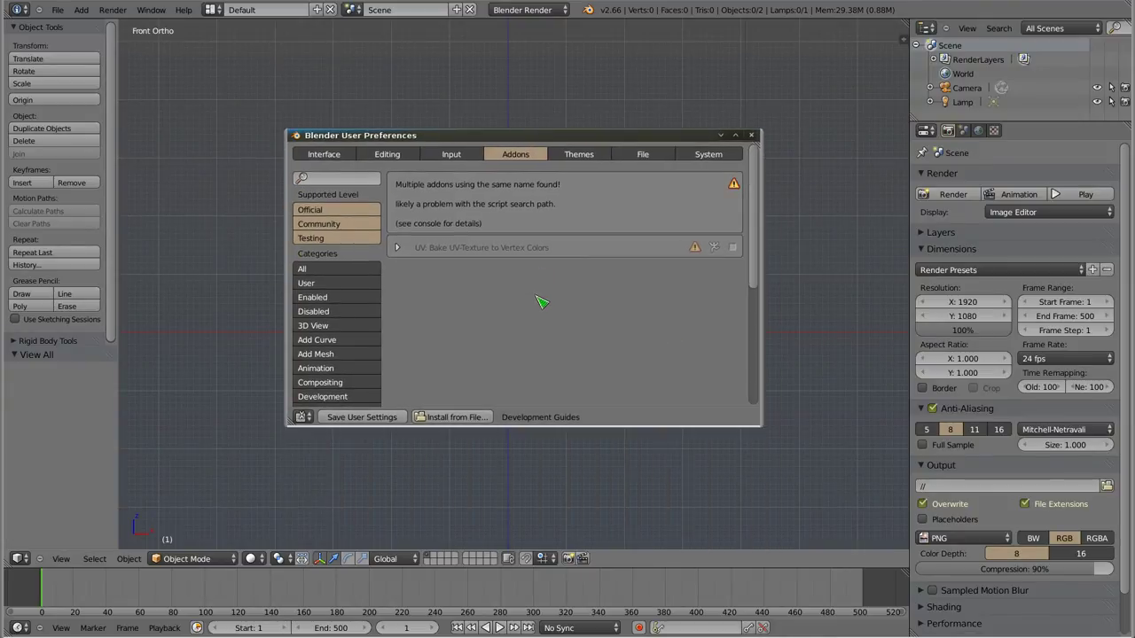
click(327, 272)
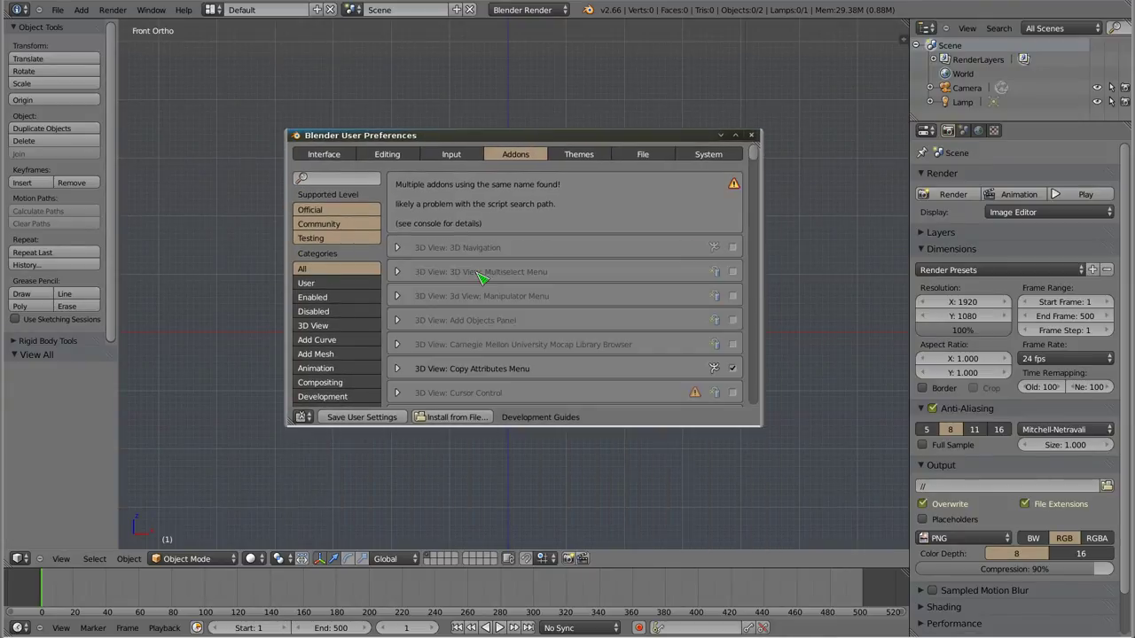
click(751, 135)
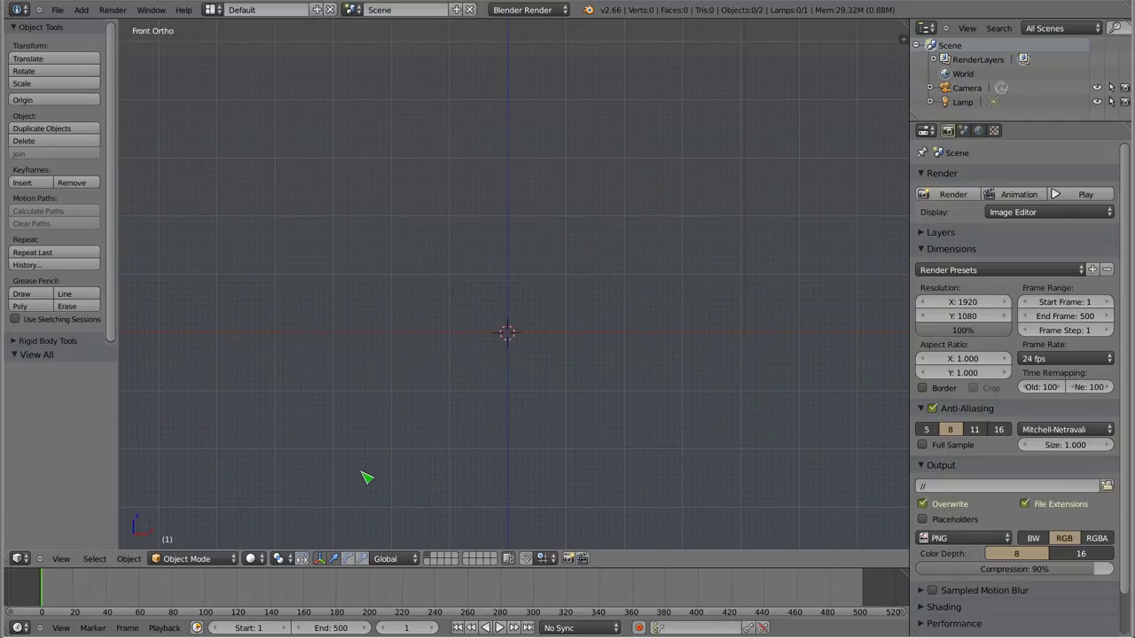